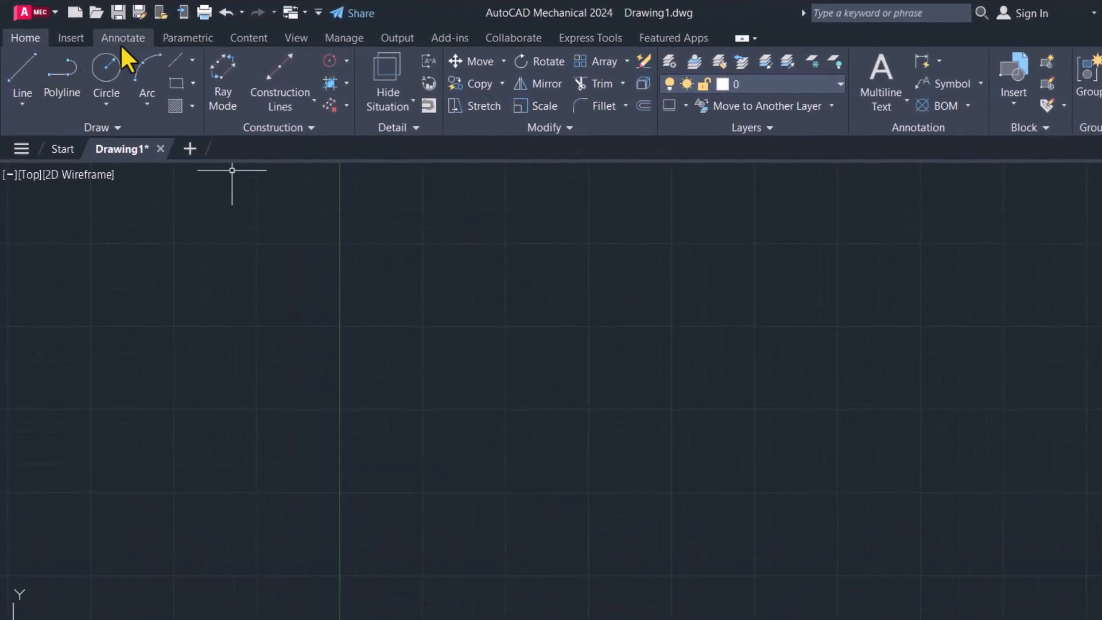
- Draw a horizontal centerline starting at 10,20 and extending 400 units in the positive X direction, using Ortho mode
{"action": "left_click", "coordinate": [175, 58]}
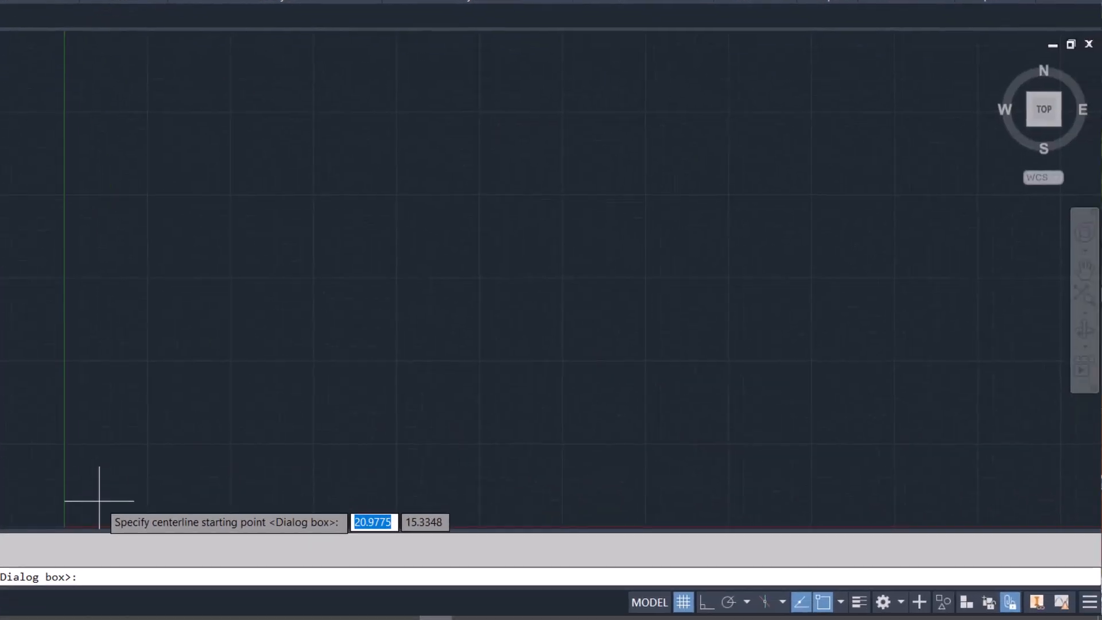
{"action": "type", "text": "1"}
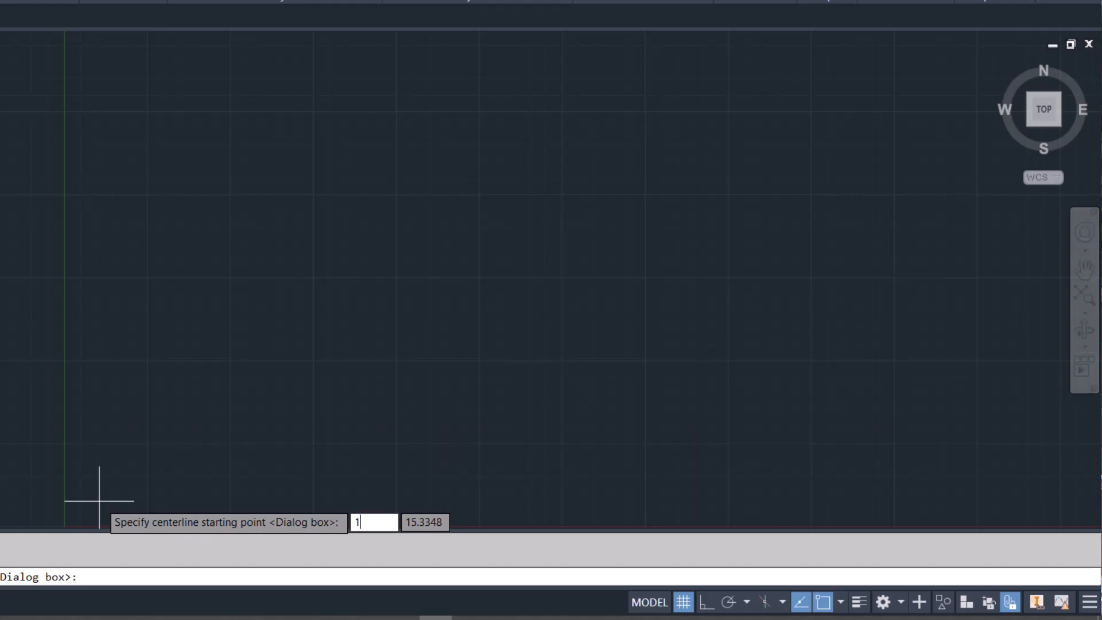
{"action": "type", "text": "0"}
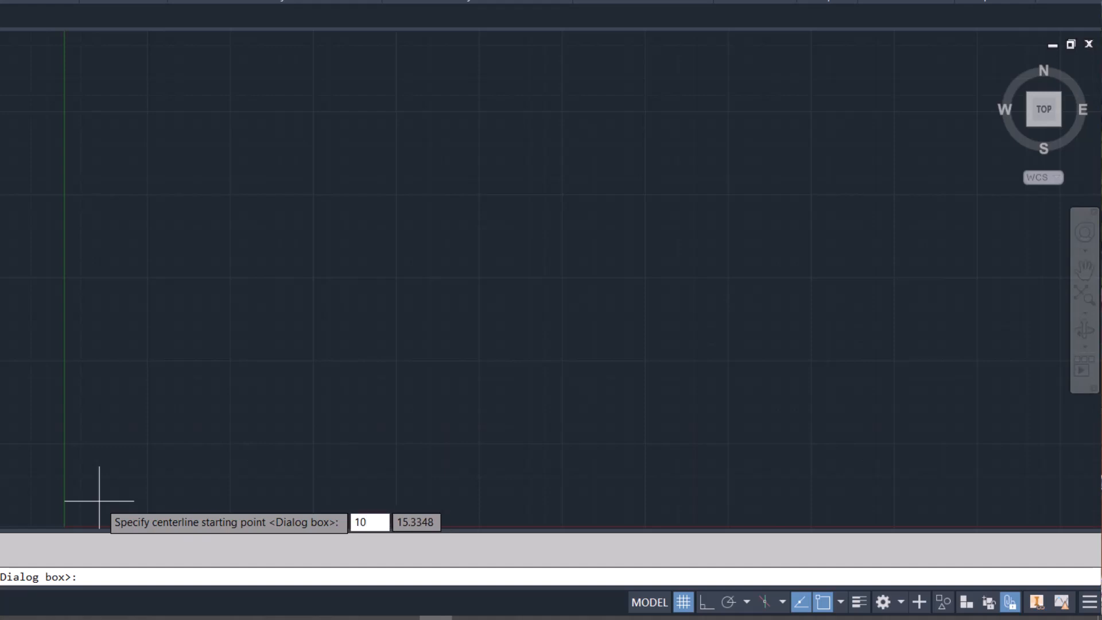
{"action": "key", "text": "Tab"}
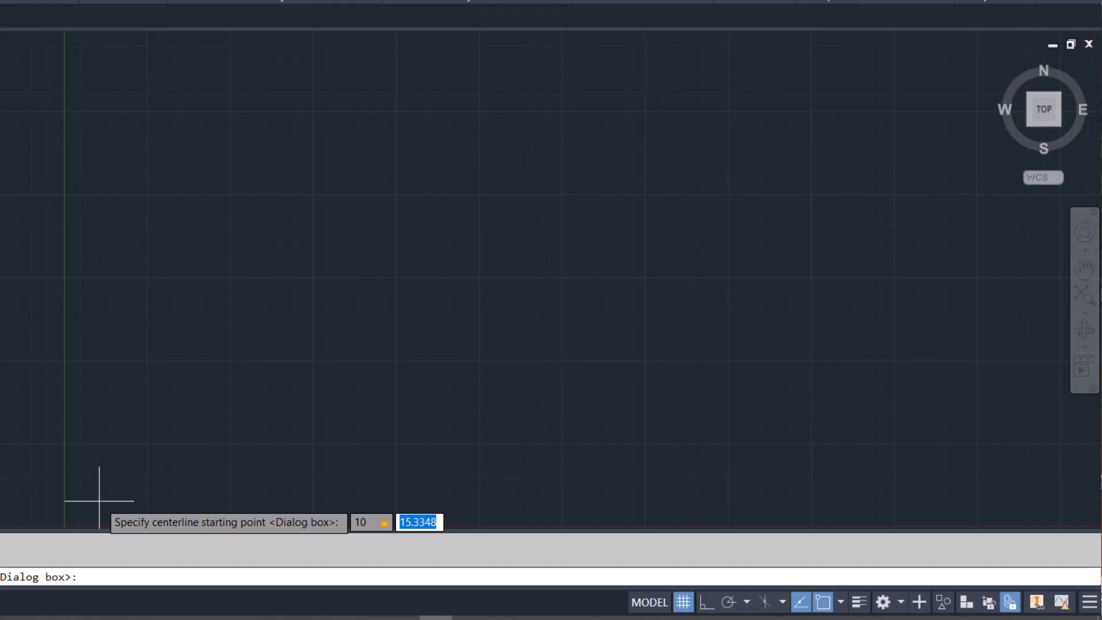
{"action": "type", "text": "20"}
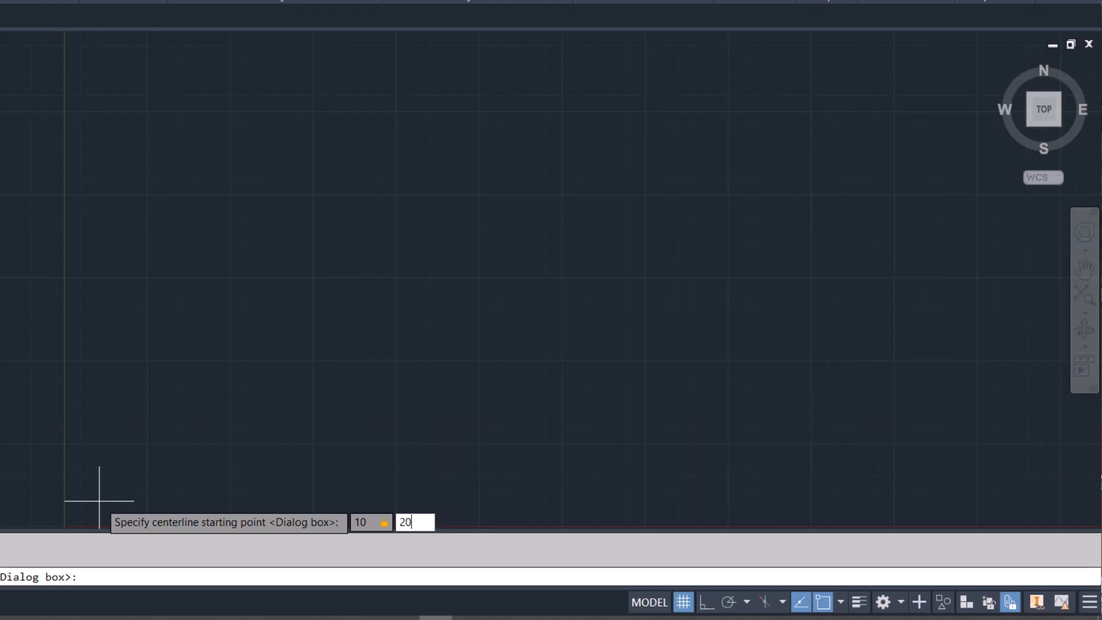
{"action": "key", "text": "Return"}
{"action": "key", "text": "F8"}
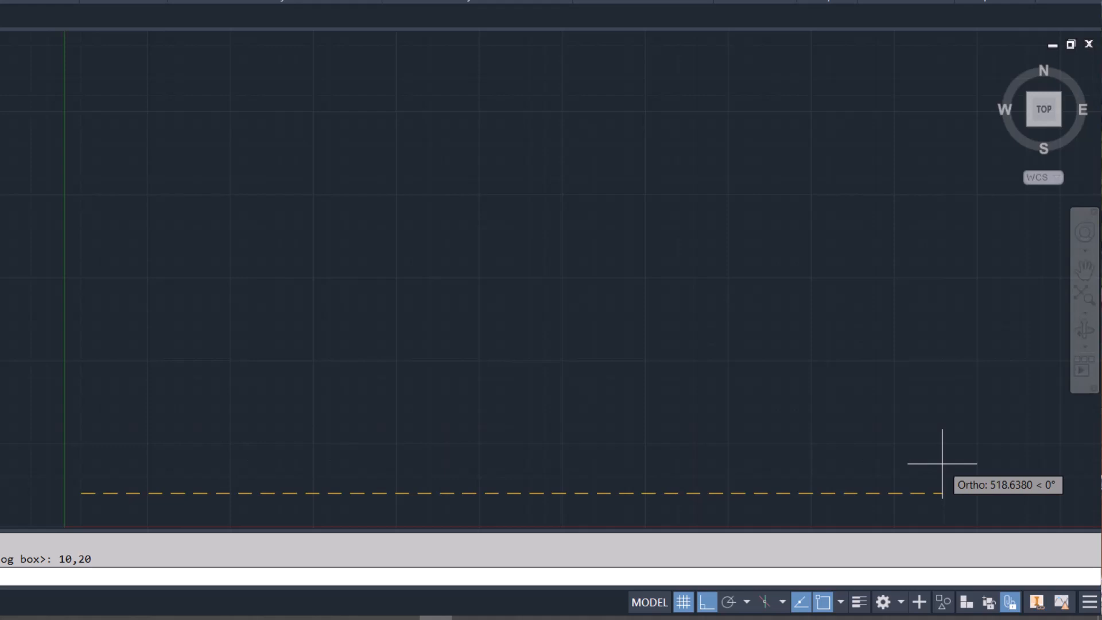
{"action": "type", "text": "400"}
{"action": "key", "text": "Return"}
{"action": "key", "text": "F8"}
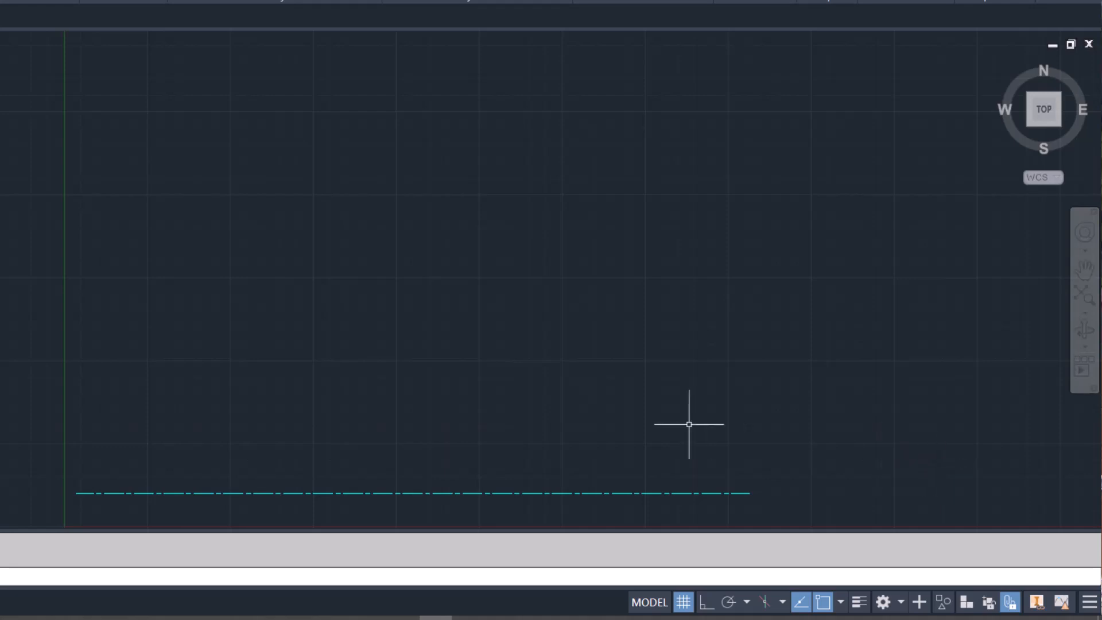
- Offset the horizontal centerline 13 units upward to create a parallel centerline above it
{"action": "left_click", "coordinate": [482, 493]}
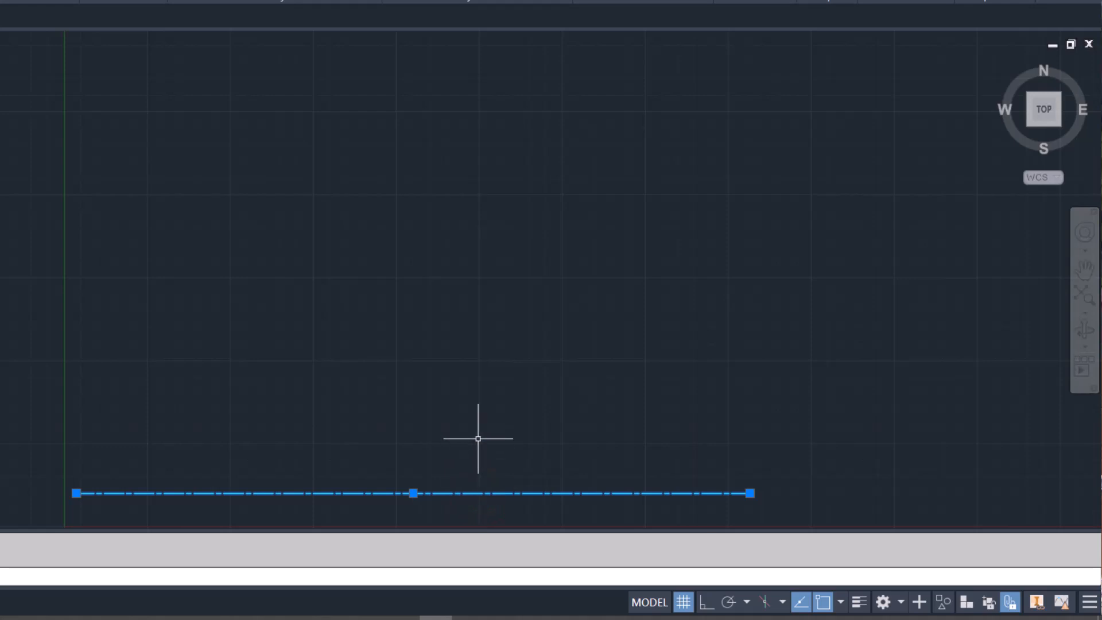
{"action": "key", "text": "Escape"}
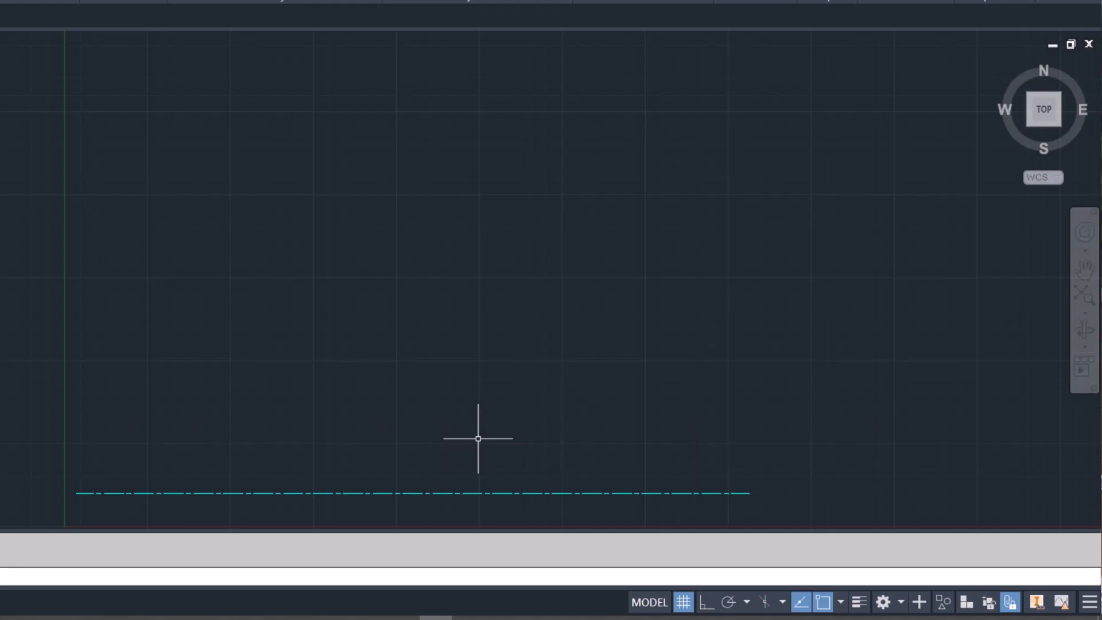
{"action": "type", "text": "OFFSET"}
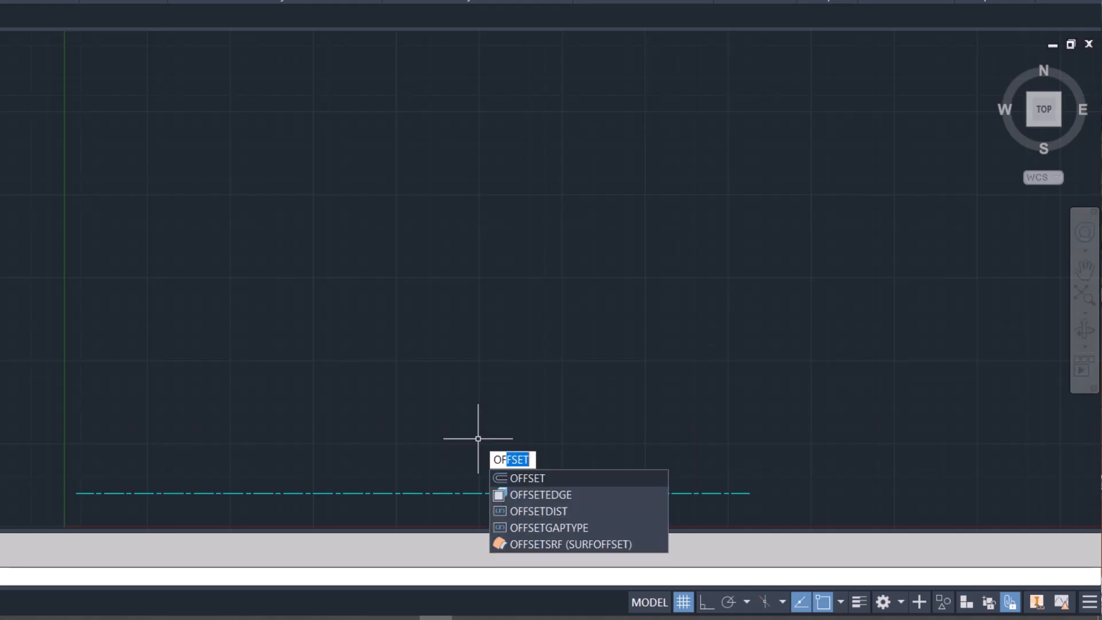
{"action": "key", "text": "Return"}
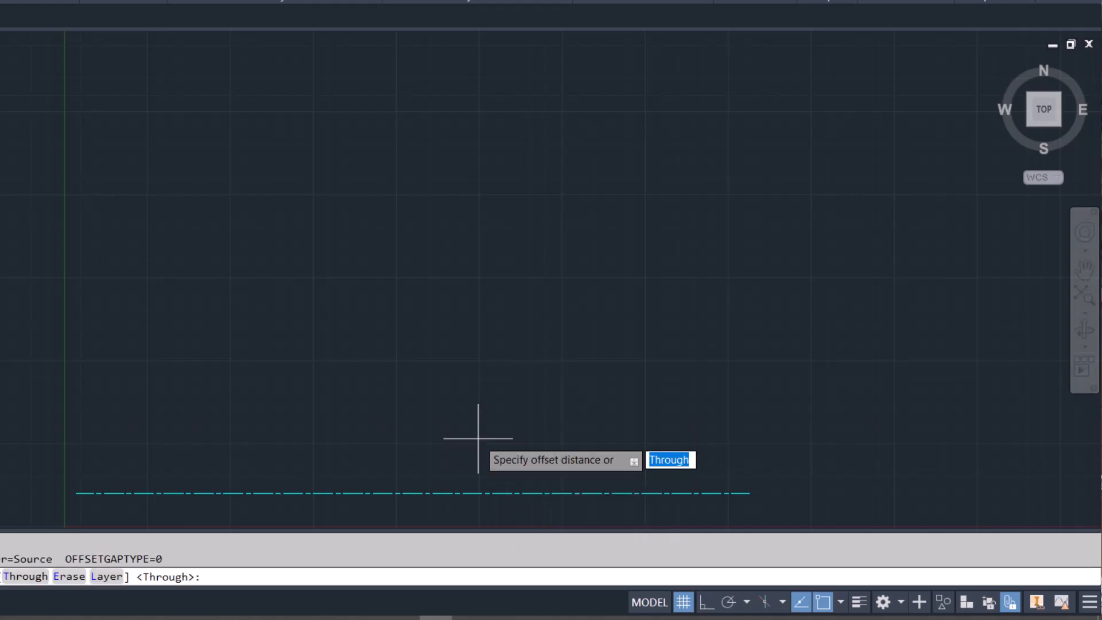
{"action": "type", "text": "13"}
{"action": "key", "text": "Return"}
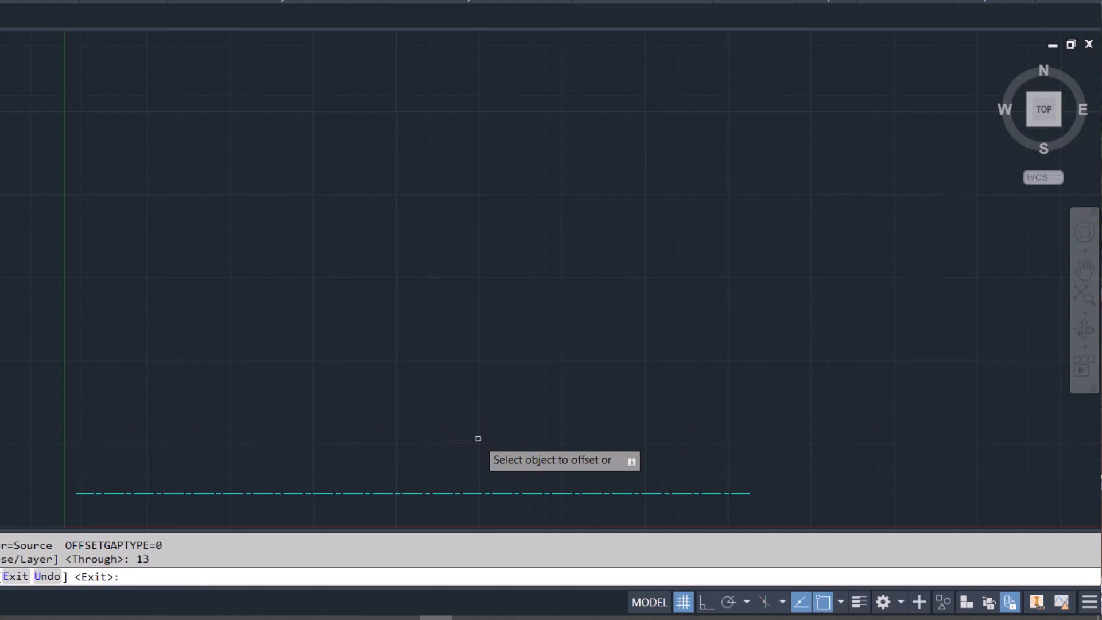
{"action": "left_click", "coordinate": [473, 494]}
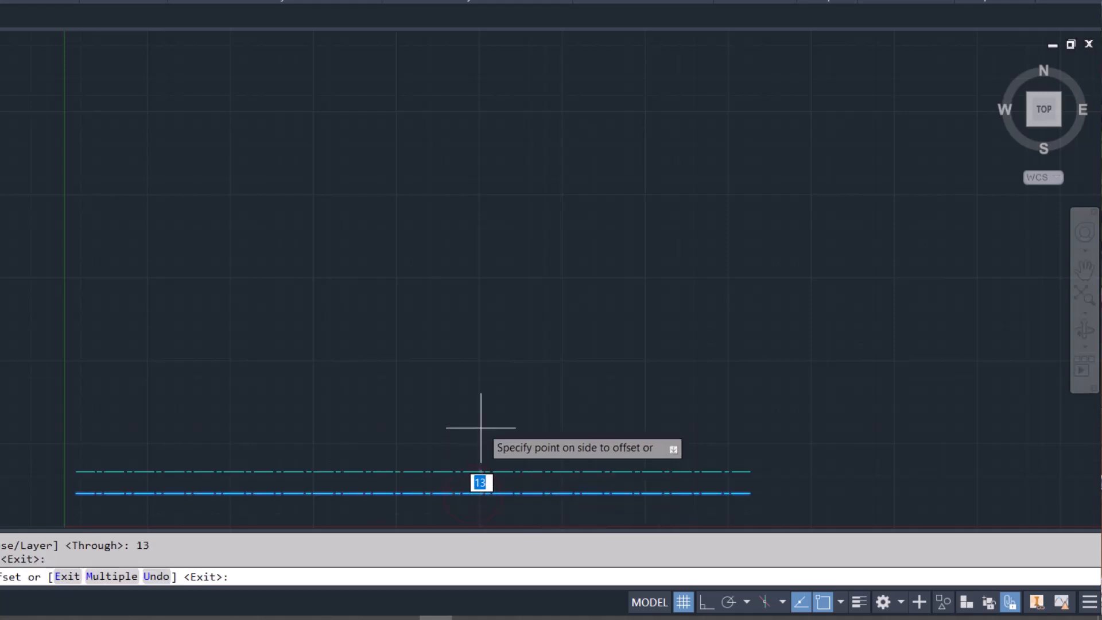
{"action": "left_click", "coordinate": [483, 419]}
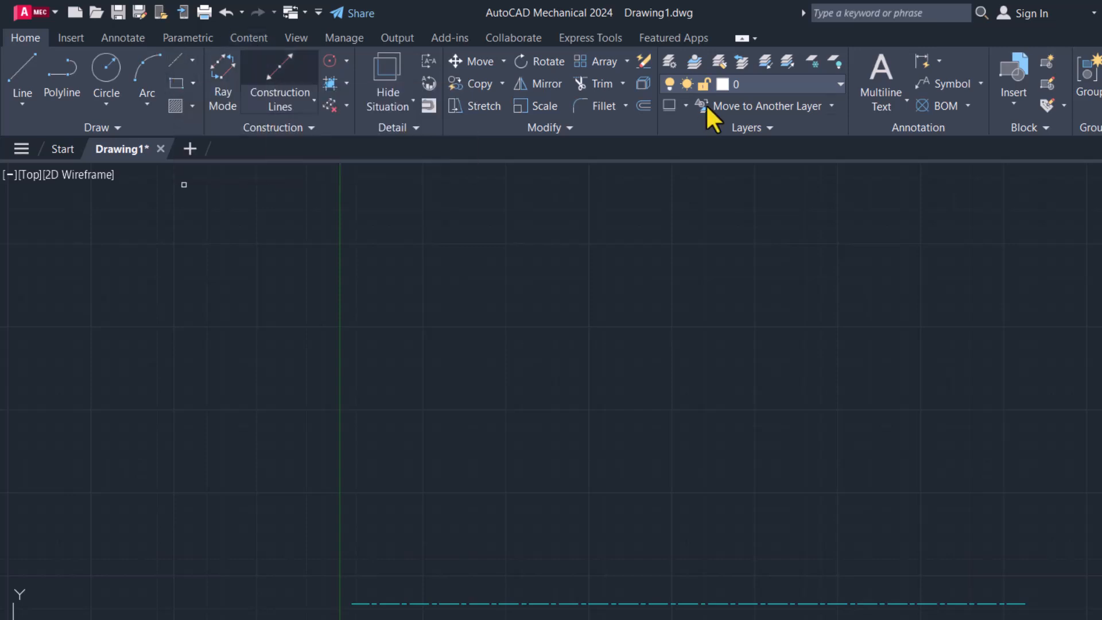
- Make AM_7 the current layer and look at its properties in the Mechanical Layer Manager
{"action": "left_click", "coordinate": [764, 84]}
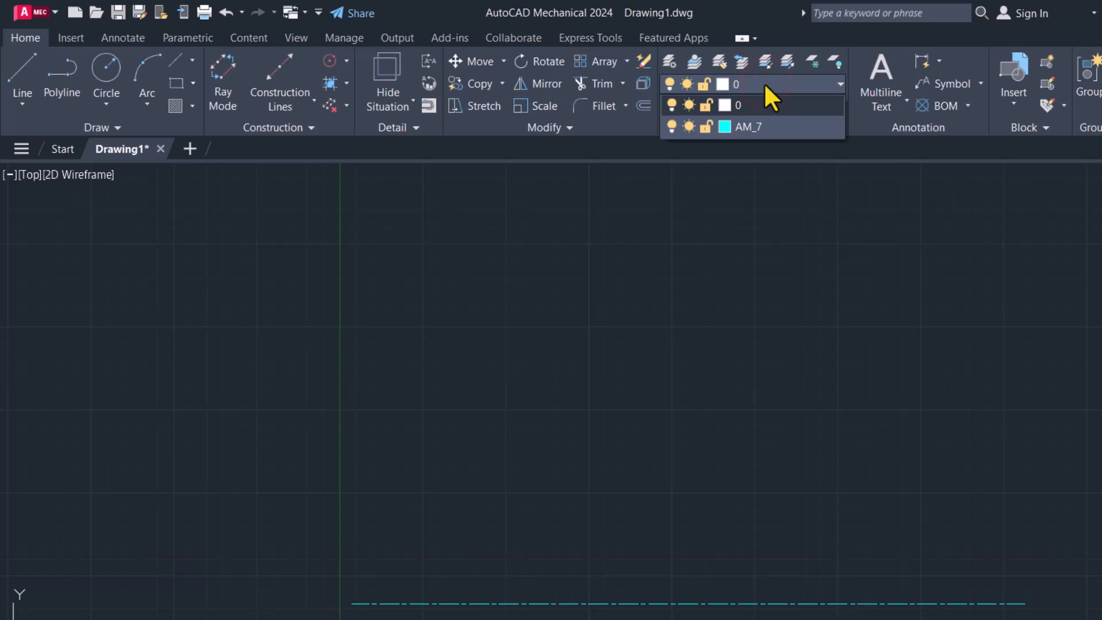
{"action": "left_click", "coordinate": [759, 125]}
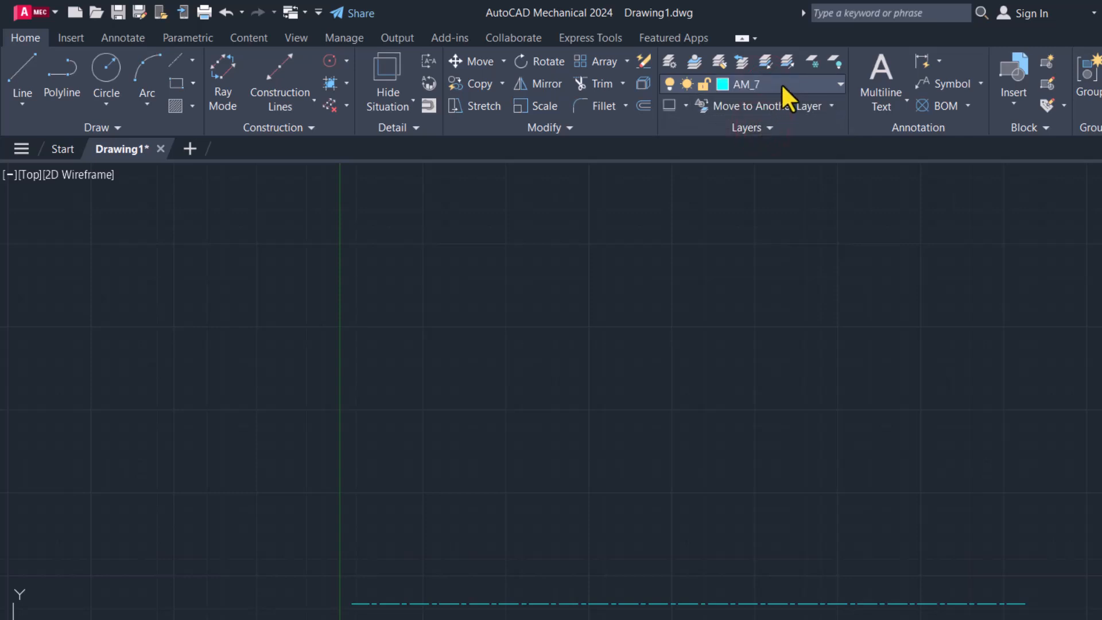
{"action": "left_click", "coordinate": [669, 61]}
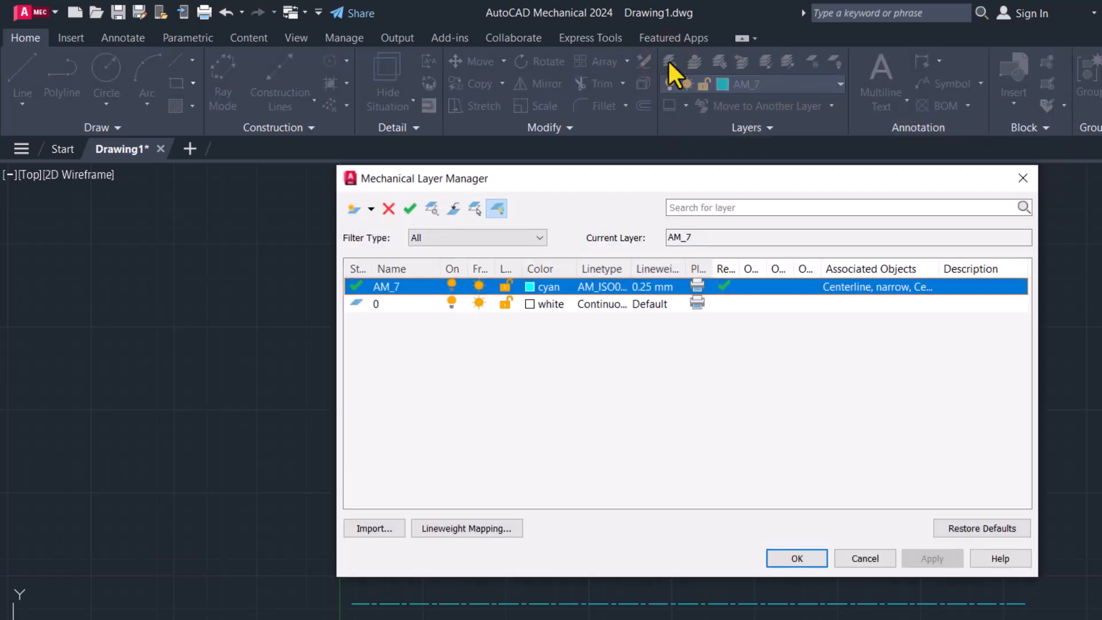
{"action": "left_click", "coordinate": [1022, 179]}
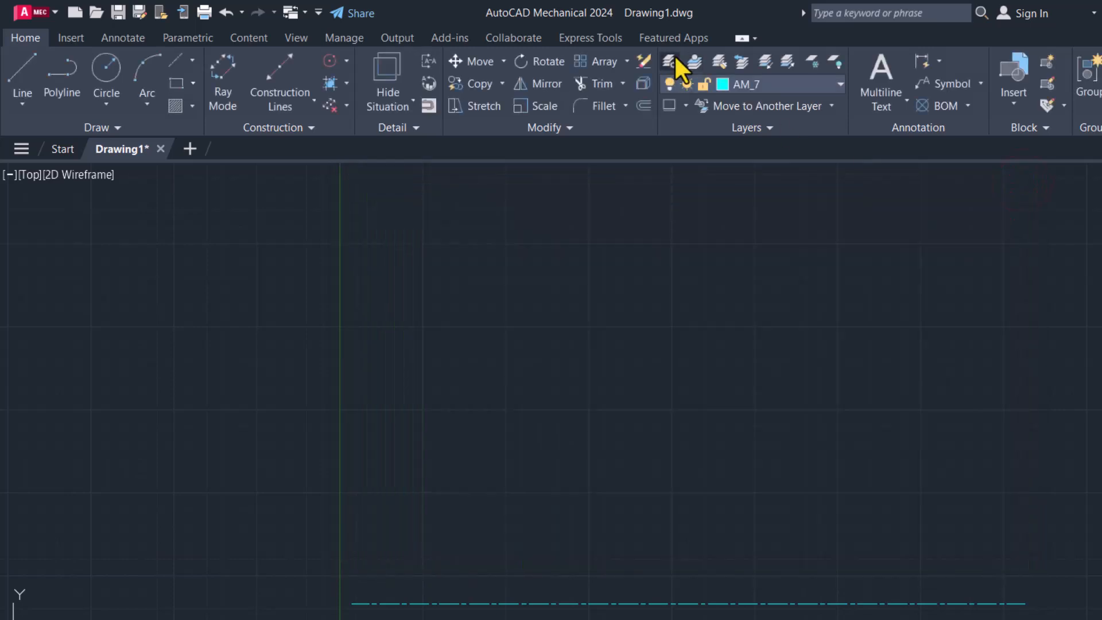
- Create a new layer named Center in the Mechanical Layer Manager and set its color to cyan
{"action": "left_click", "coordinate": [675, 57]}
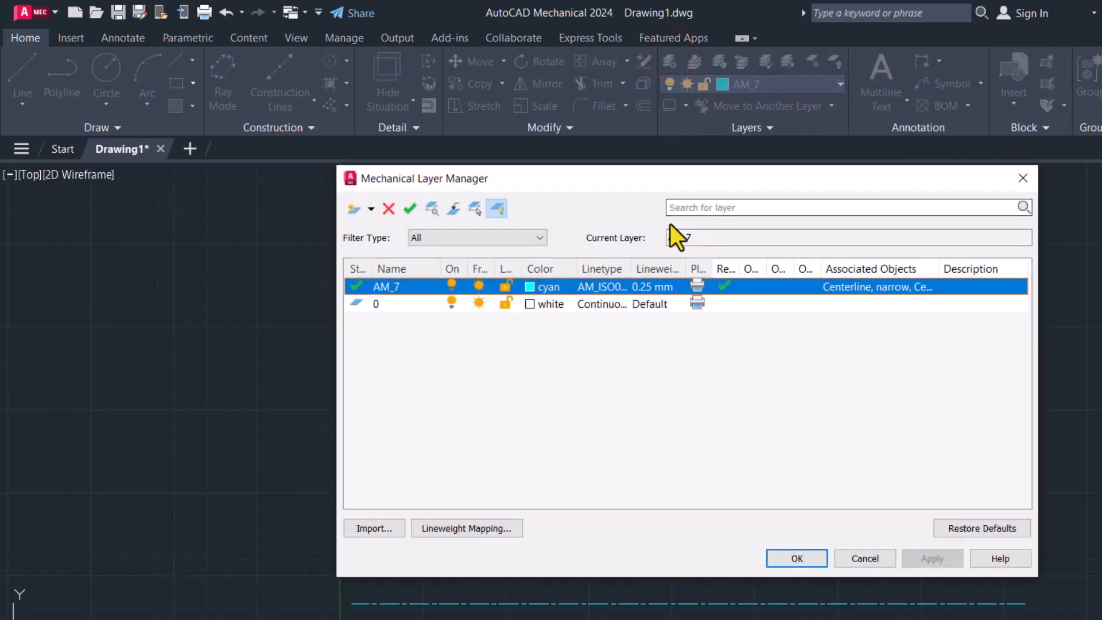
{"action": "left_click", "coordinate": [354, 209]}
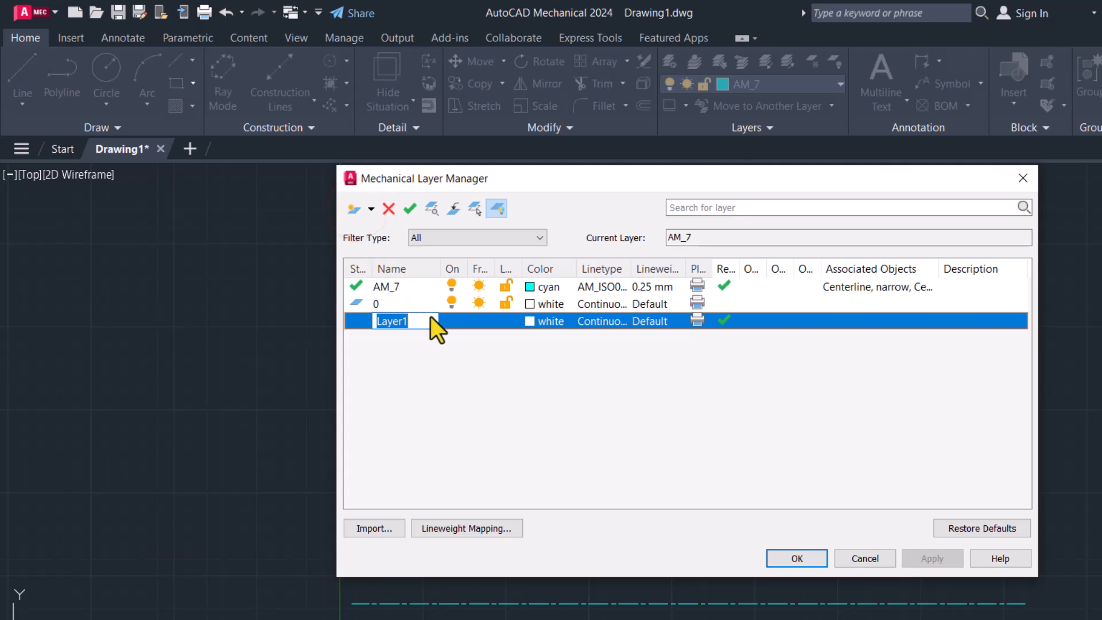
{"action": "type", "text": "Center"}
{"action": "left_click", "coordinate": [529, 321]}
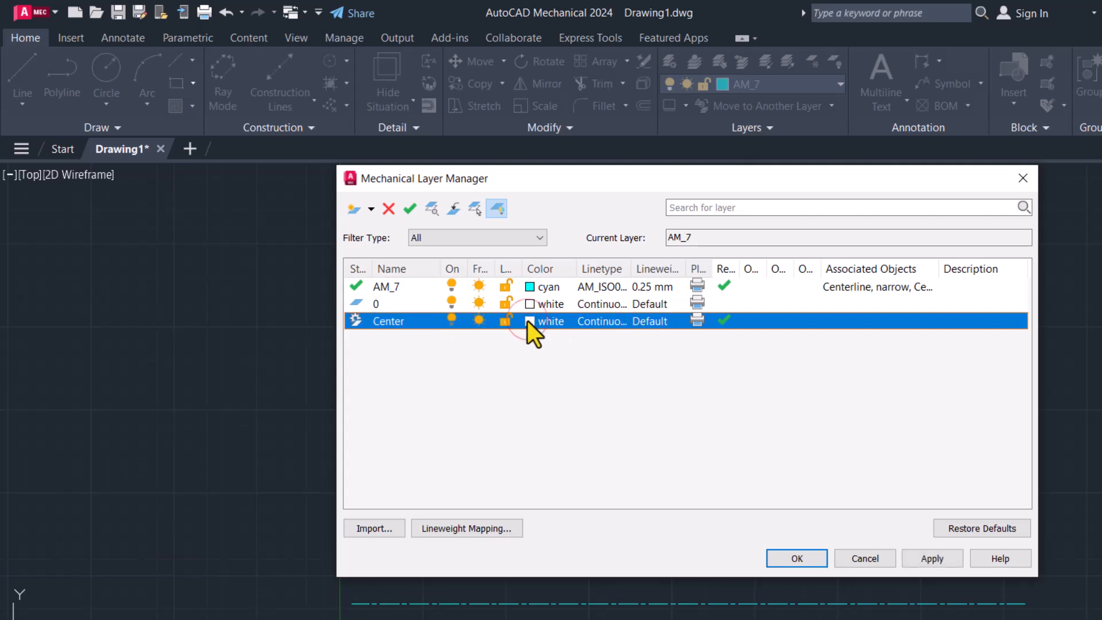
{"action": "left_click", "coordinate": [528, 321]}
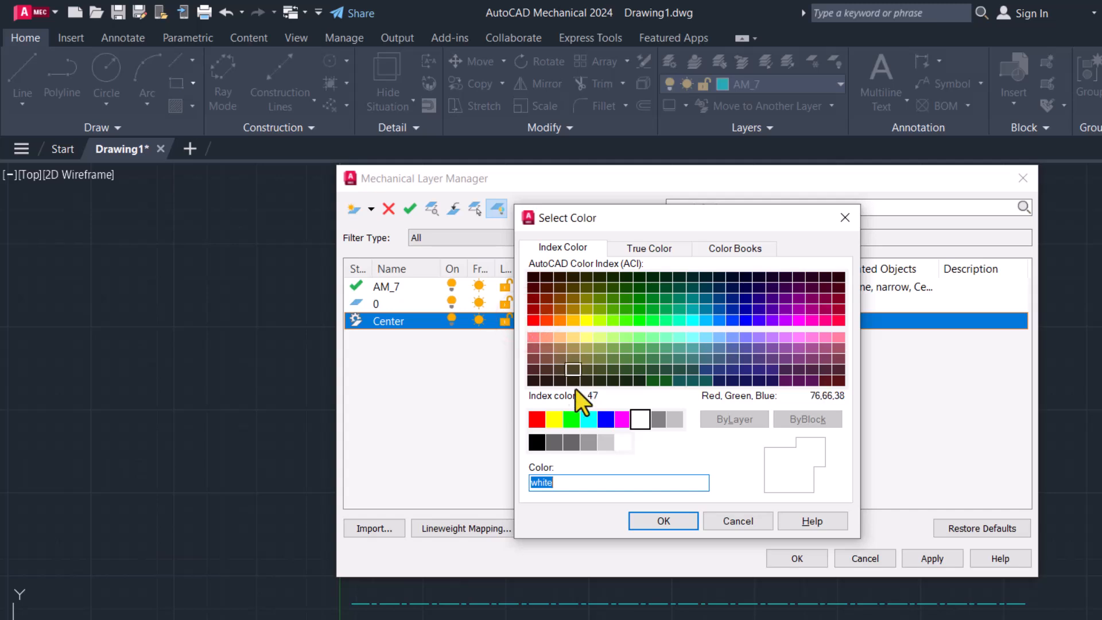
{"action": "left_click", "coordinate": [591, 421]}
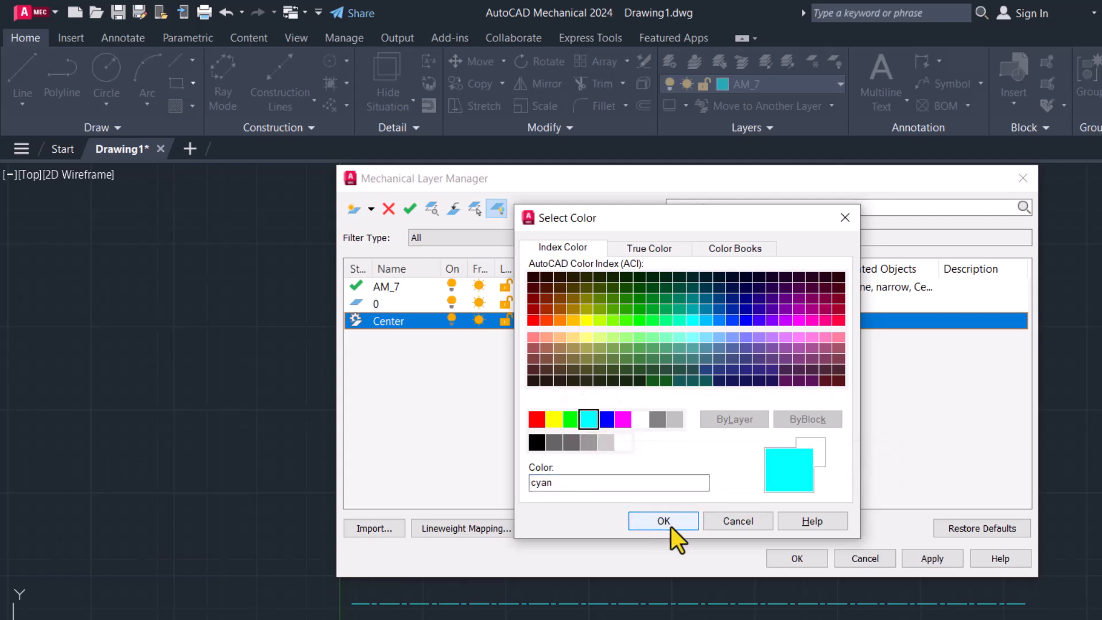
{"action": "left_click", "coordinate": [670, 527]}
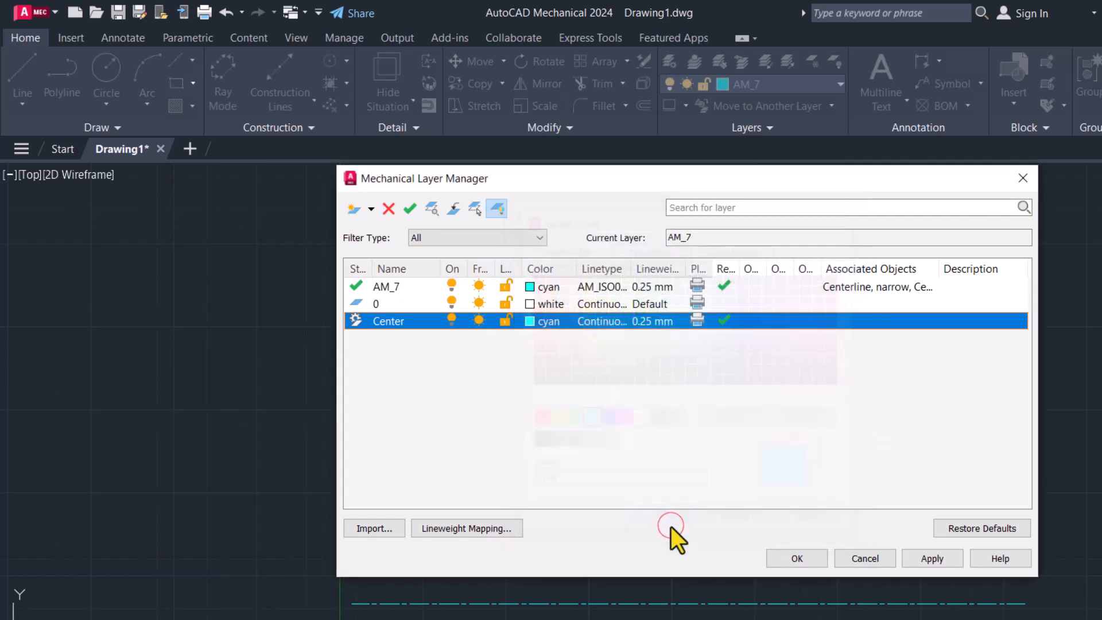
- Set the Center layer's linetype to CENTER with the Default lineweight and accept the layer settings
{"action": "left_click", "coordinate": [608, 319]}
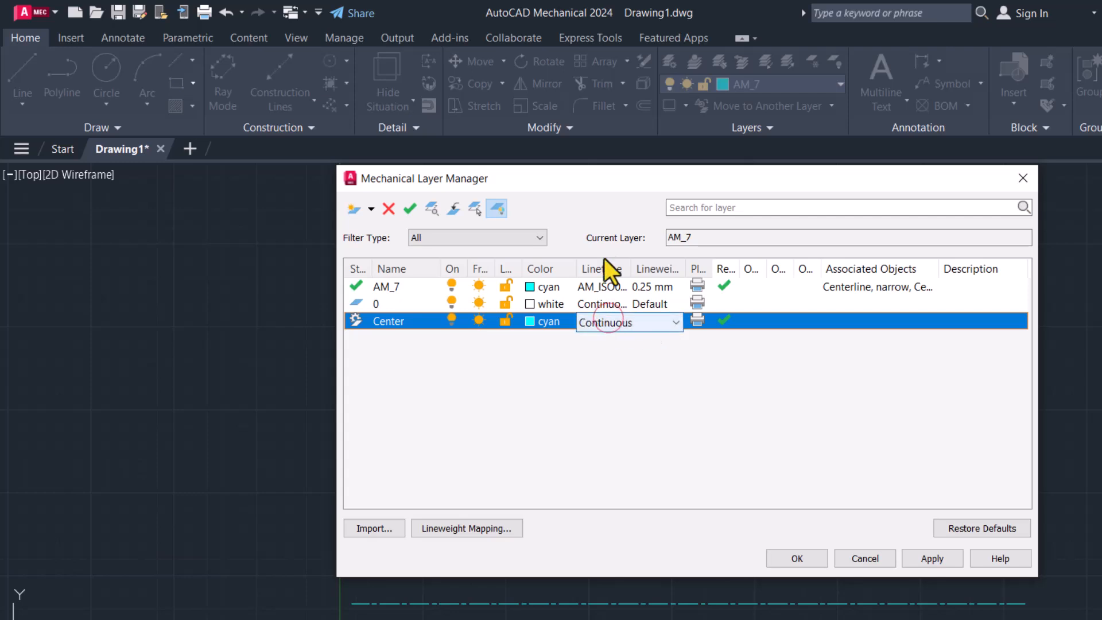
{"action": "left_click", "coordinate": [614, 322]}
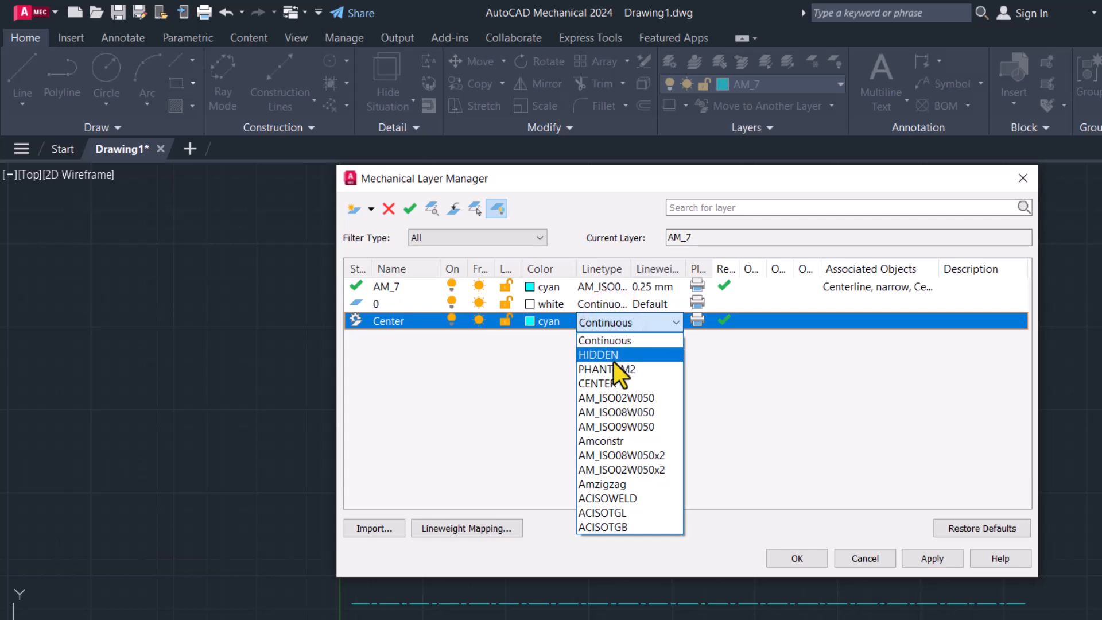
{"action": "left_click", "coordinate": [611, 384]}
{"action": "left_click", "coordinate": [657, 323]}
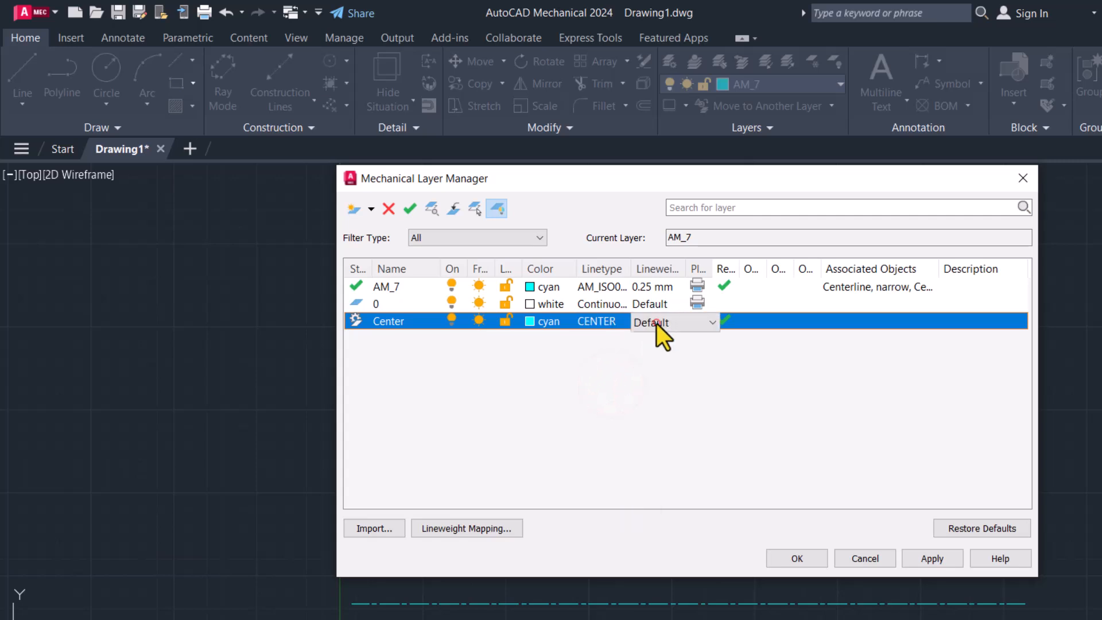
{"action": "left_click", "coordinate": [657, 322]}
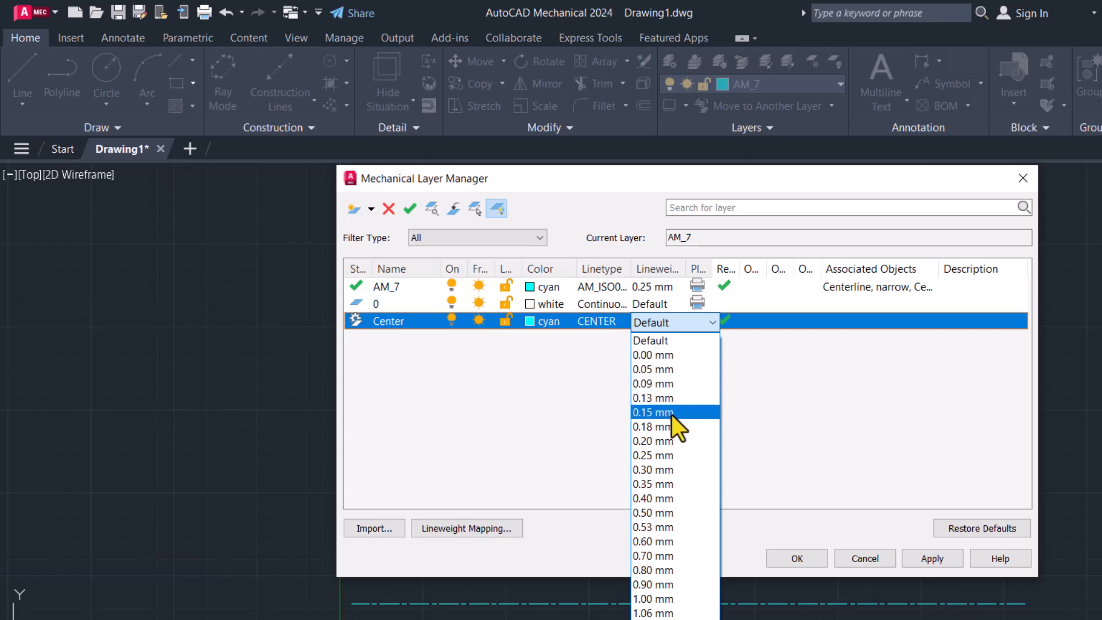
{"action": "left_click", "coordinate": [597, 405]}
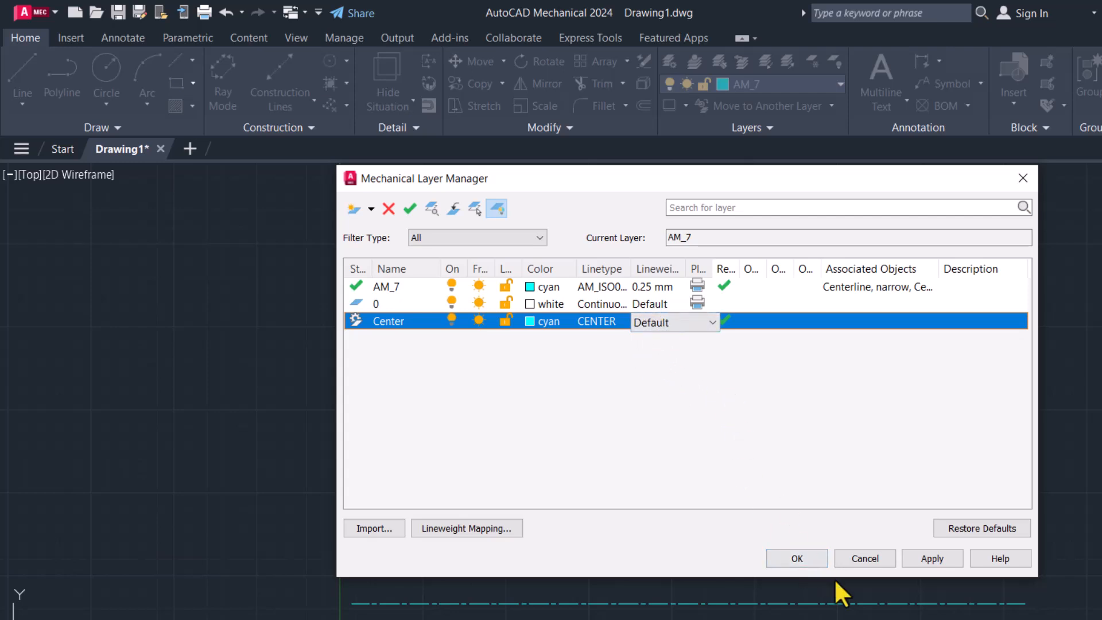
{"action": "left_click", "coordinate": [806, 562]}
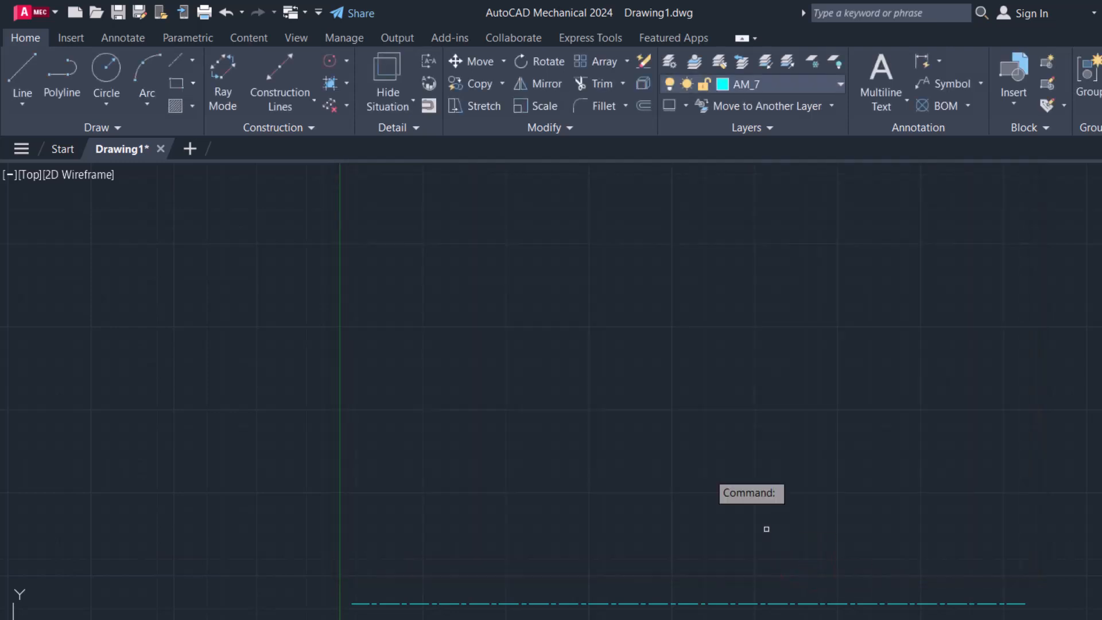
- Select AM_7 from the available layers as the current layer for drawing
{"action": "left_click", "coordinate": [776, 80]}
{"action": "left_click", "coordinate": [777, 80]}
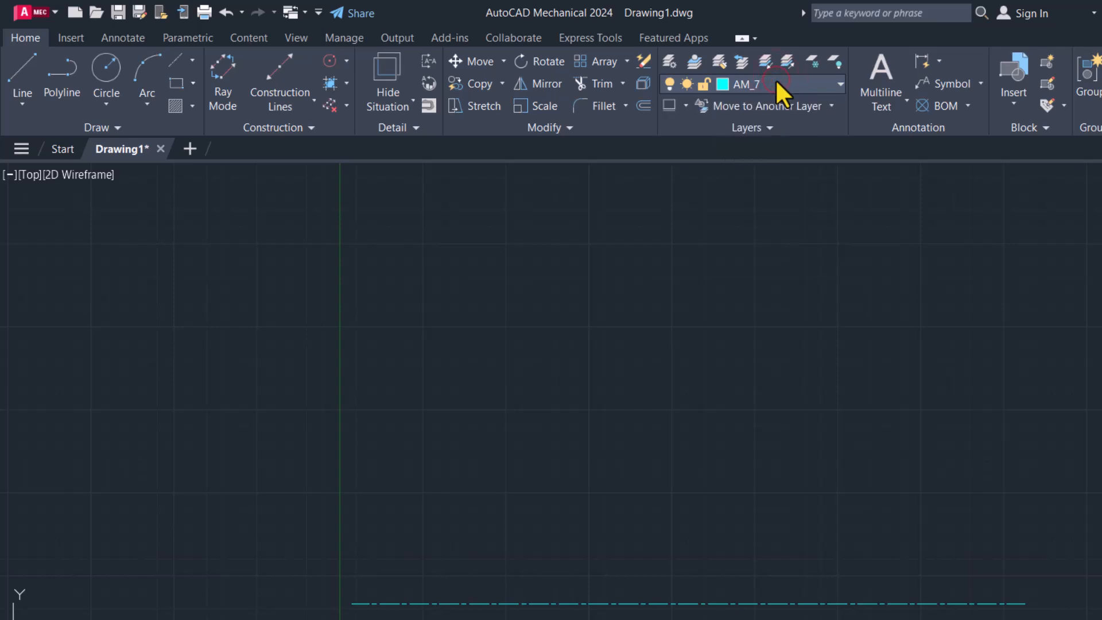
{"action": "left_click", "coordinate": [757, 82]}
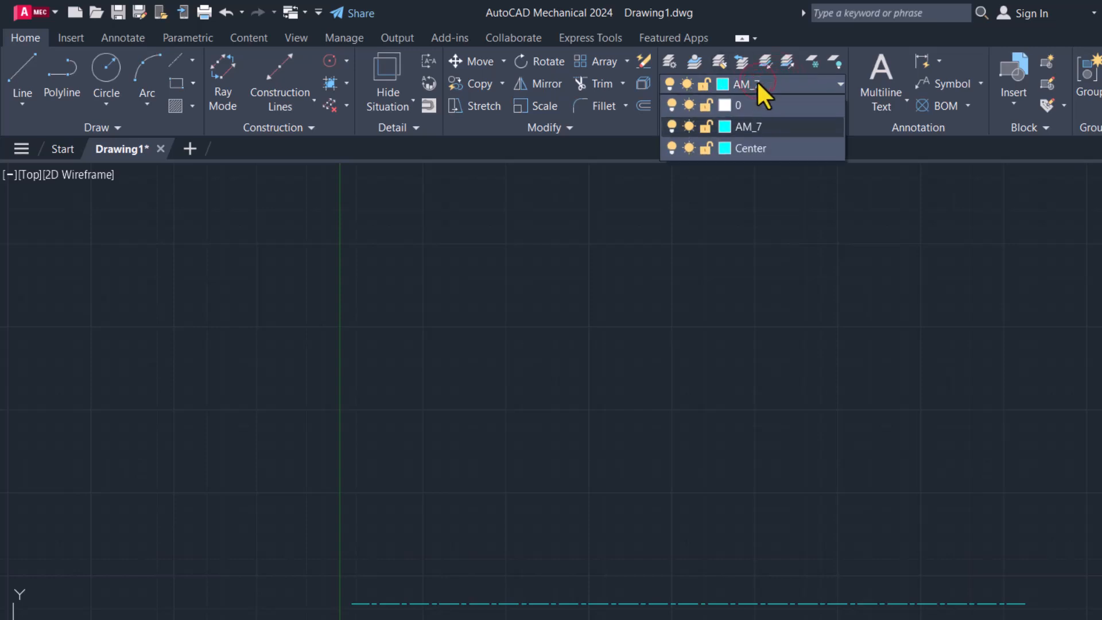
{"action": "left_click", "coordinate": [776, 132]}
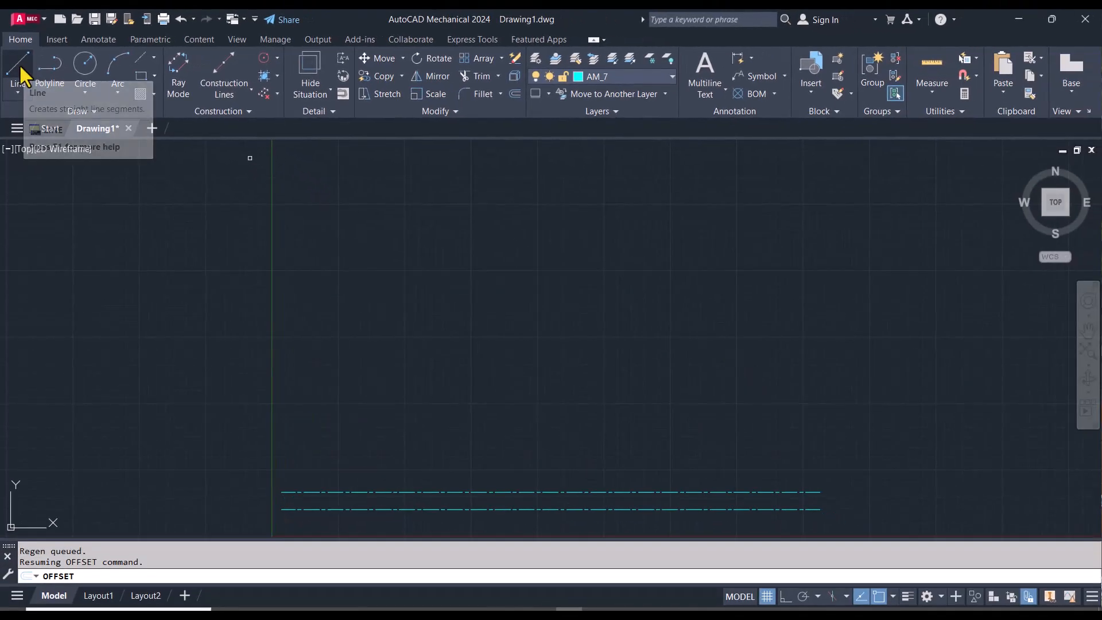
- Draw a vertical centerline 250 units long upward from the midpoint of the lower horizontal centerline, with Ortho mode on
{"action": "left_click", "coordinate": [19, 64]}
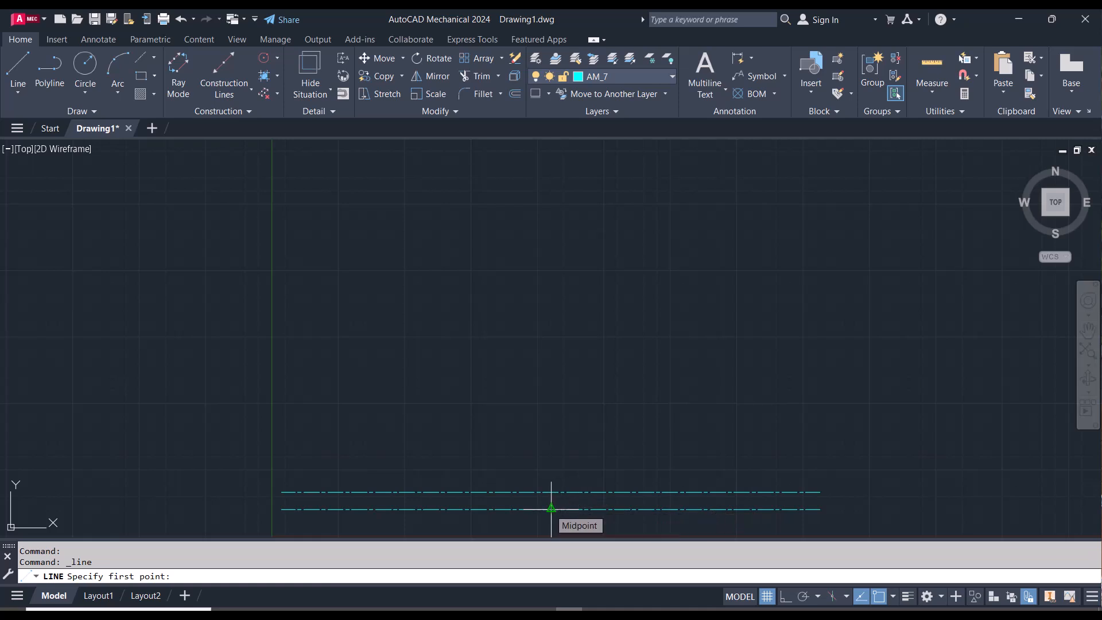
{"action": "left_click", "coordinate": [552, 508]}
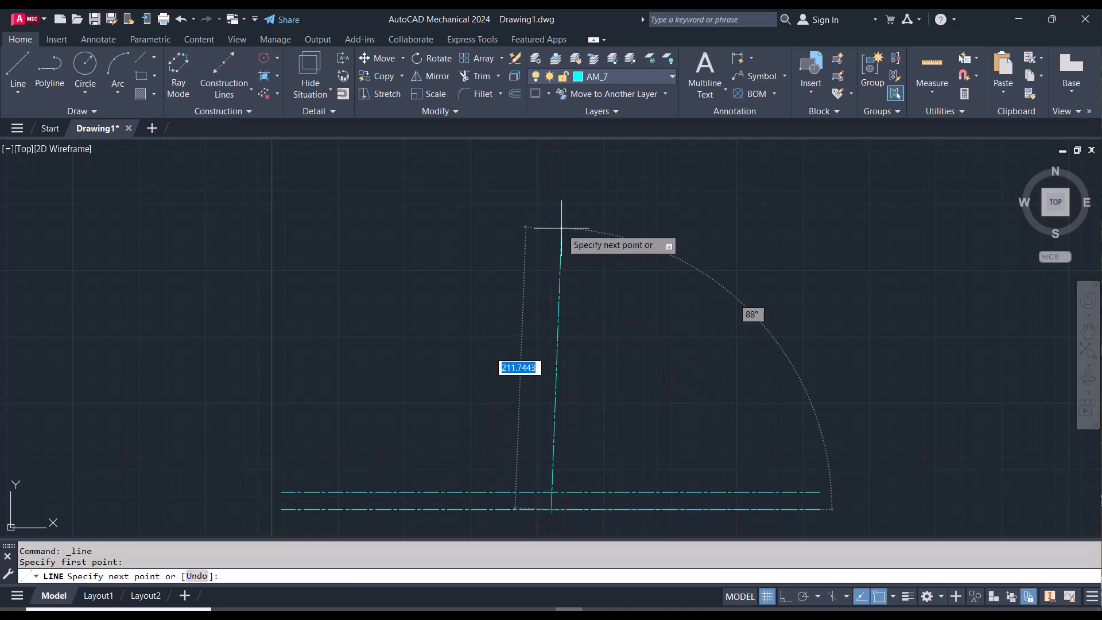
{"action": "left_click", "coordinate": [786, 596]}
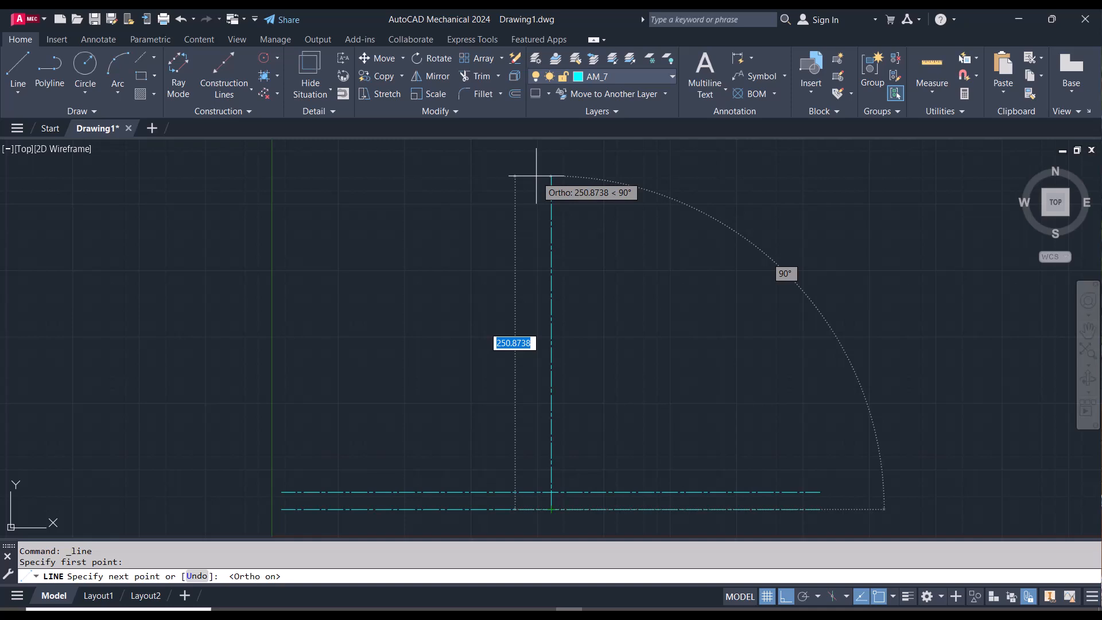
{"action": "type", "text": "250"}
{"action": "key", "text": "Return"}
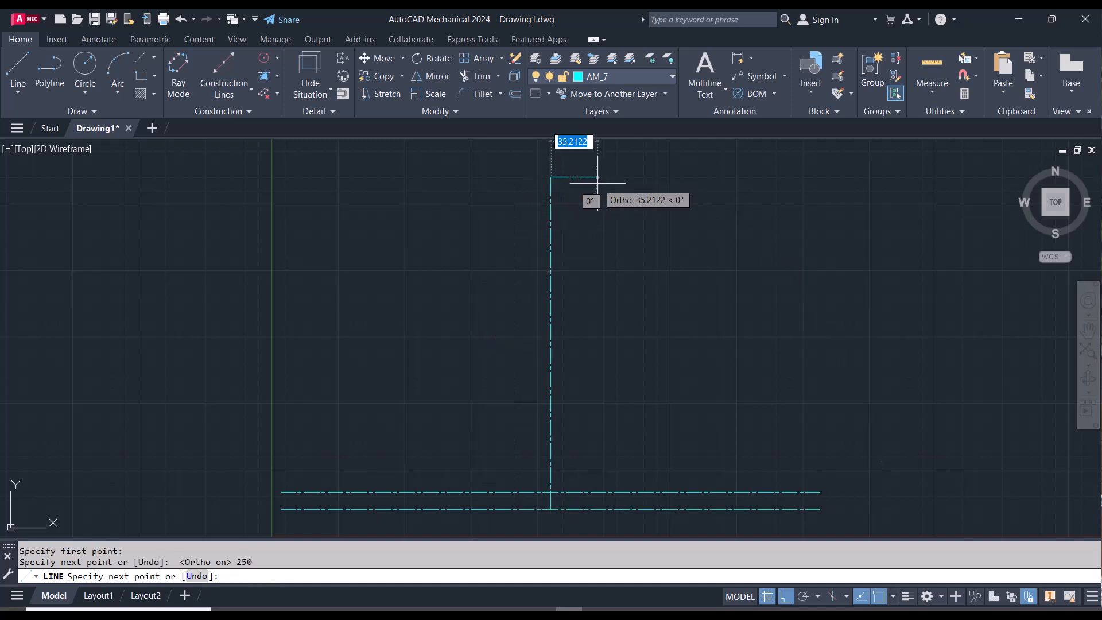
{"action": "key", "text": "Escape"}
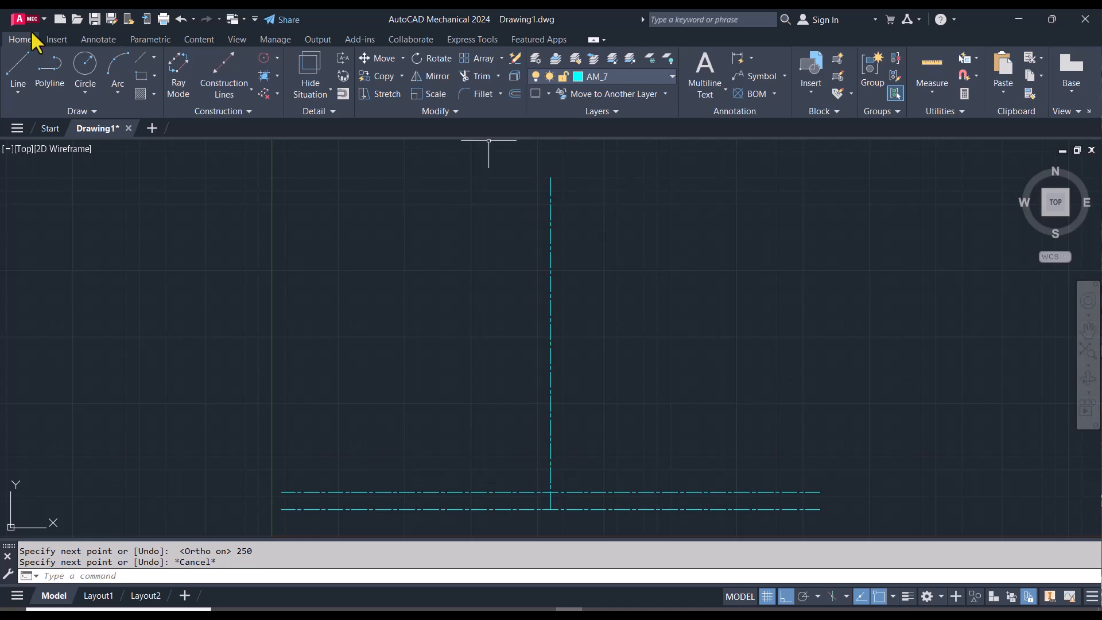
- With Ortho mode off, draw a centerline at 60° from the vertical centerline's base up to the height of its upper end
{"action": "left_click", "coordinate": [19, 66]}
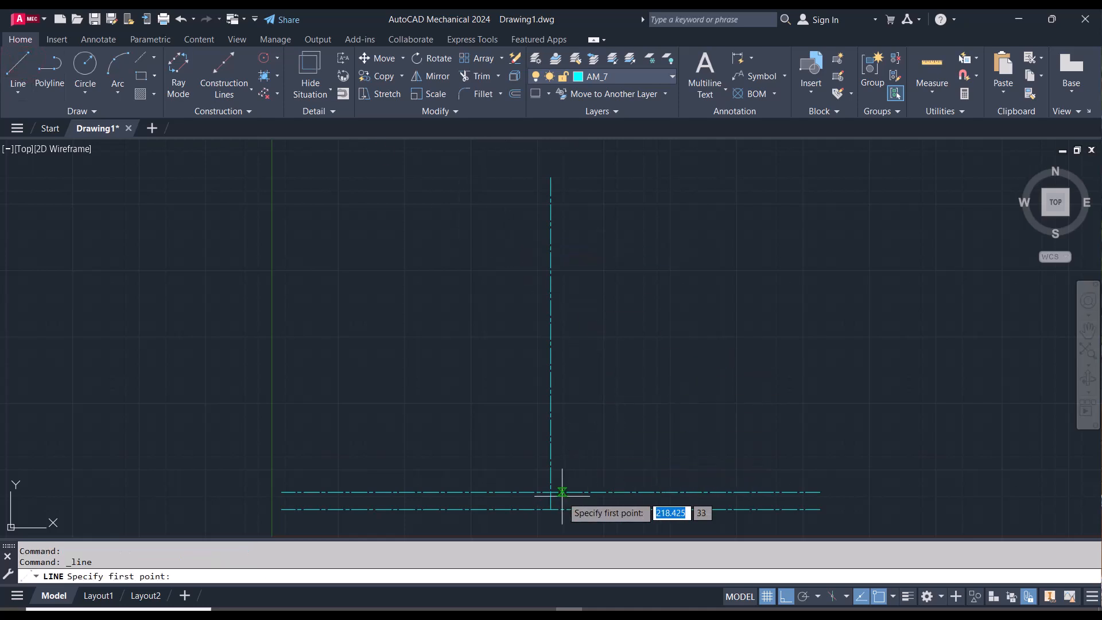
{"action": "left_click", "coordinate": [552, 510]}
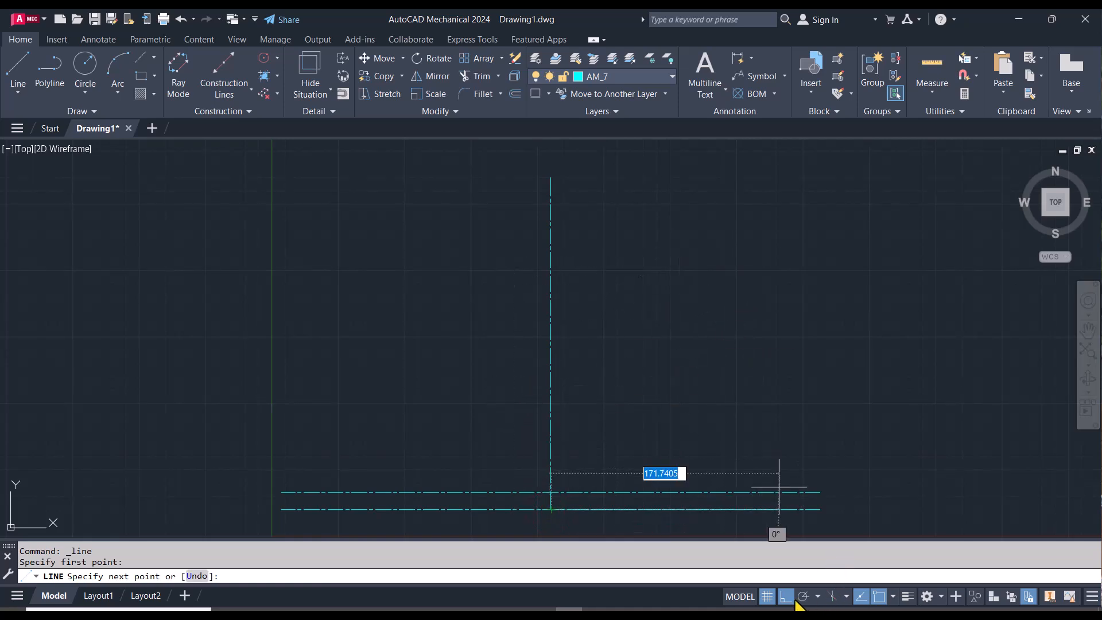
{"action": "left_click", "coordinate": [785, 597]}
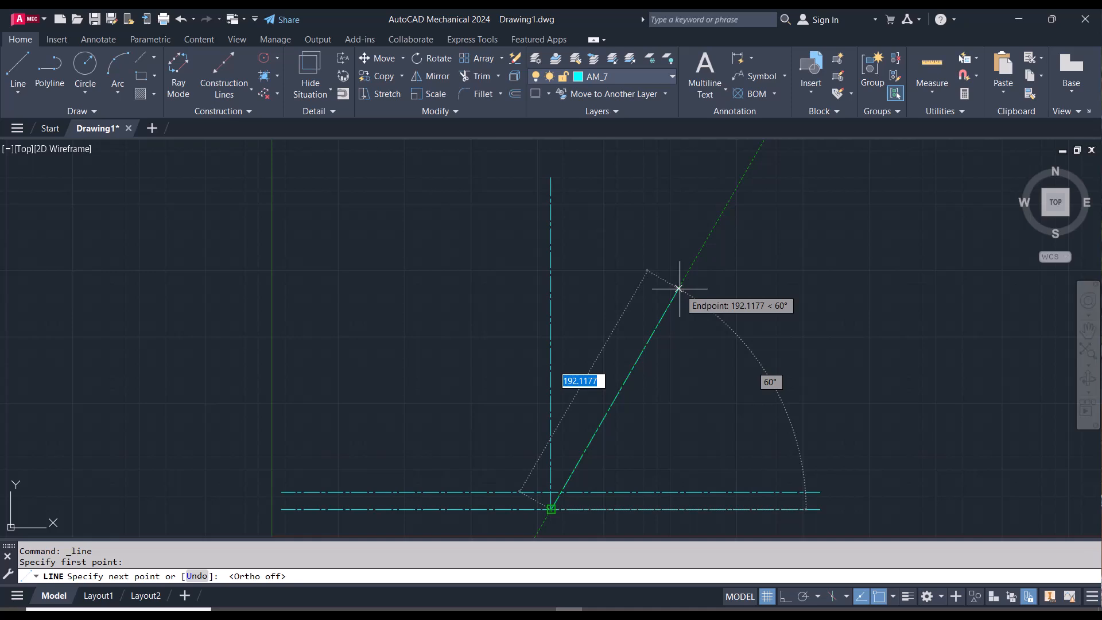
{"action": "key", "text": "Tab"}
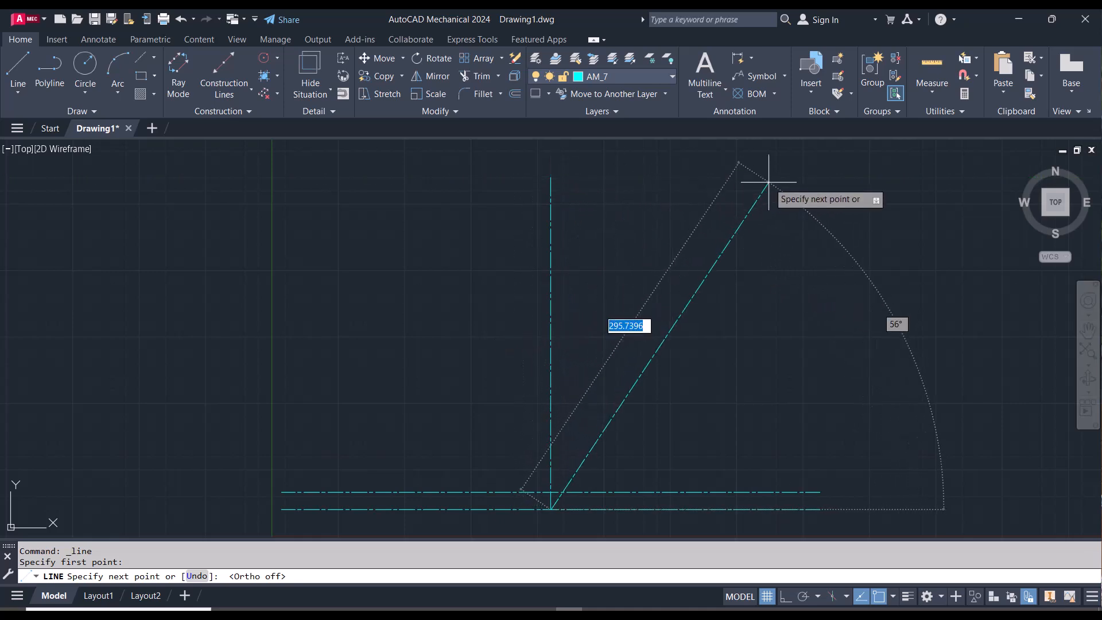
{"action": "key", "text": "Tab"}
{"action": "type", "text": "60"}
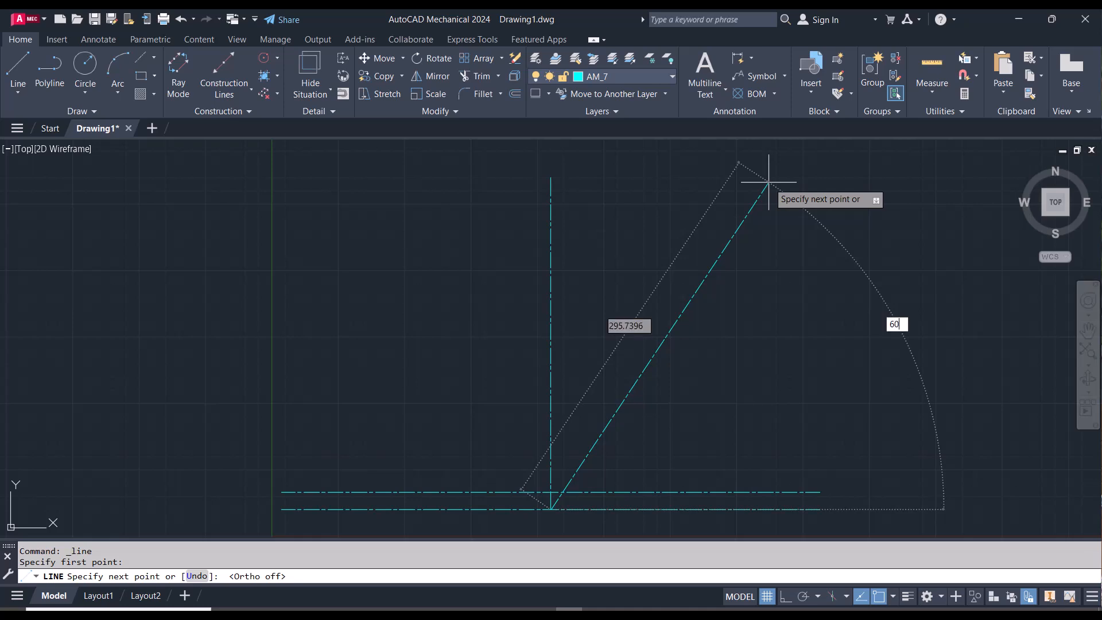
{"action": "key", "text": "Tab"}
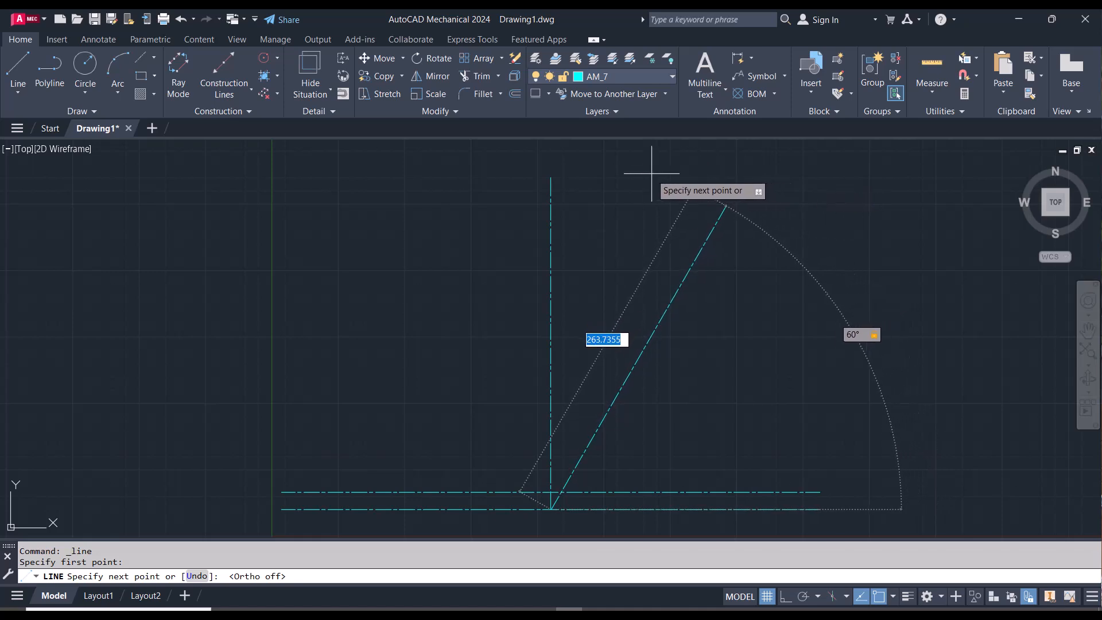
{"action": "left_click", "coordinate": [743, 178]}
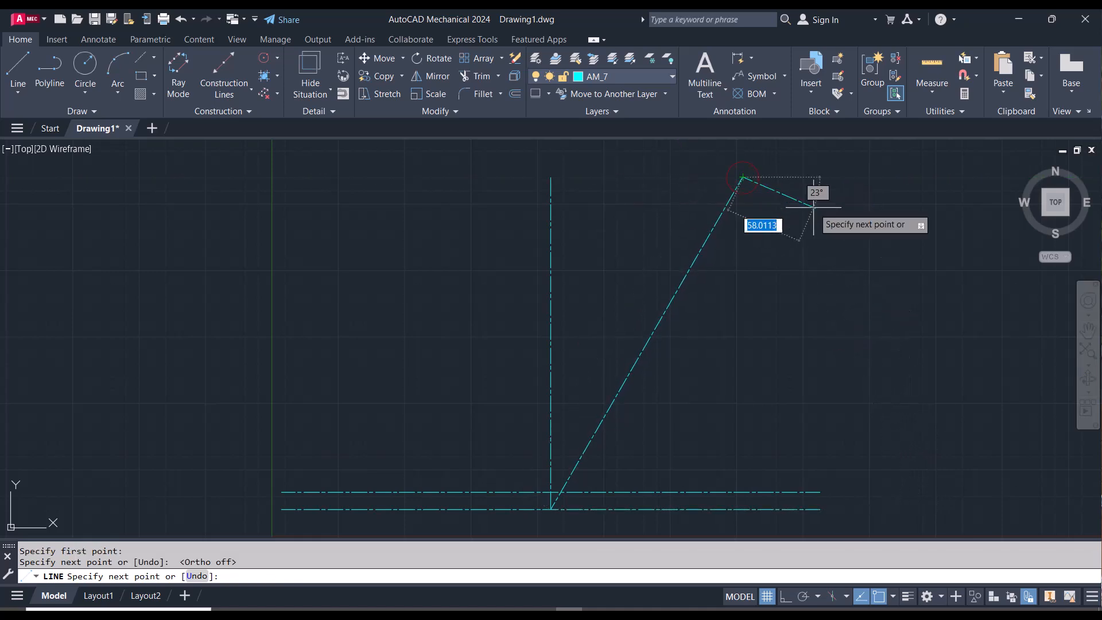
{"action": "key", "text": "Escape"}
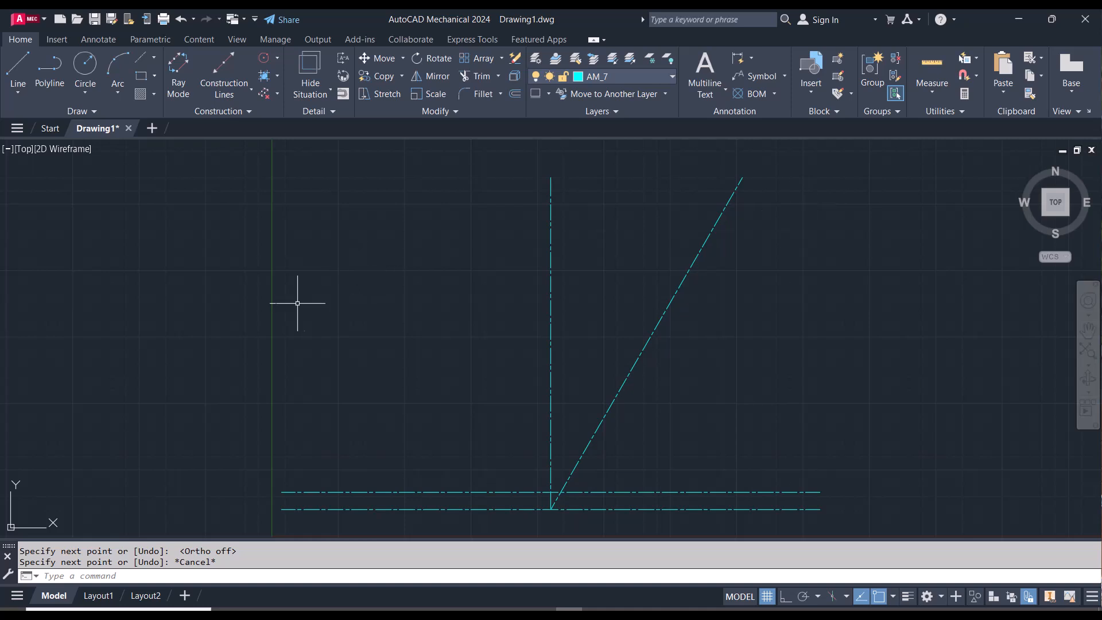
{"action": "left_click", "coordinate": [550, 318]}
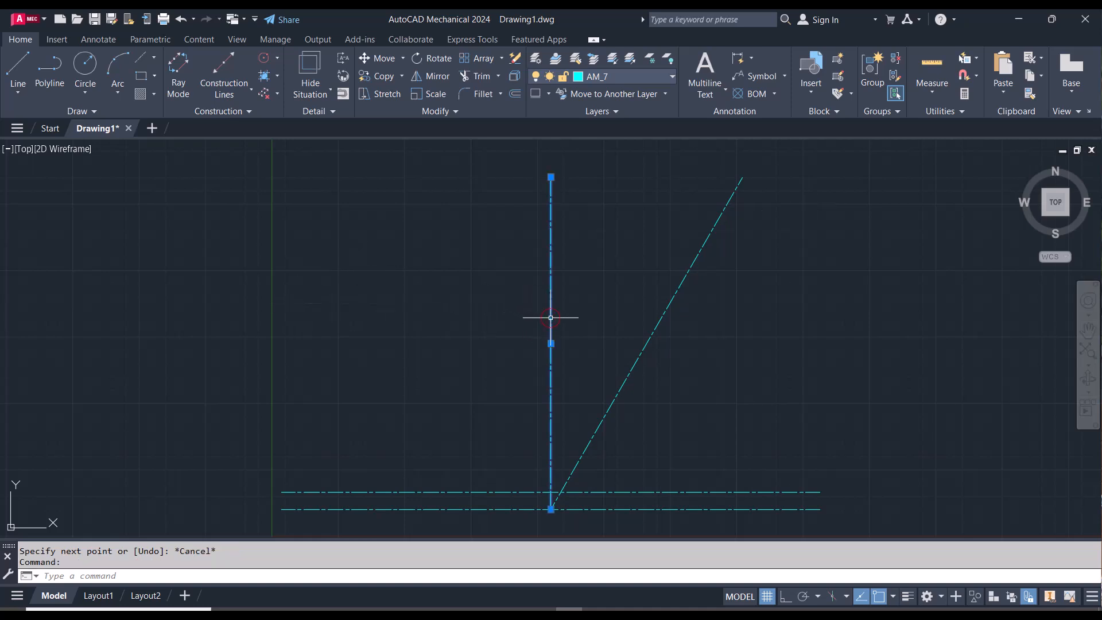
{"action": "key", "text": "Escape"}
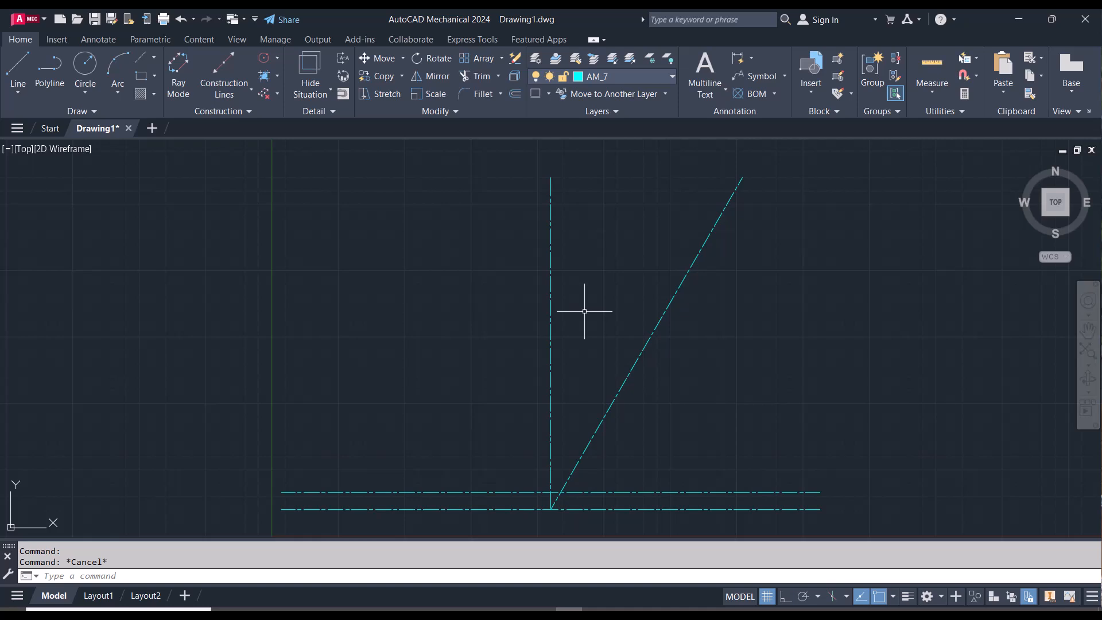
{"action": "left_click", "coordinate": [18, 66]}
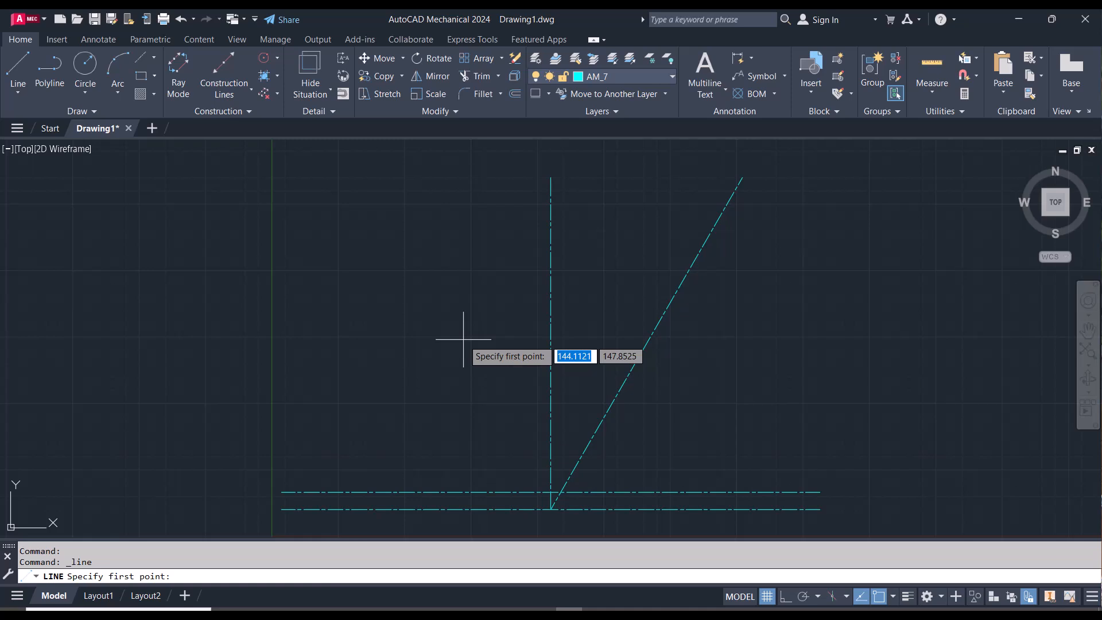
{"action": "key", "text": "Escape"}
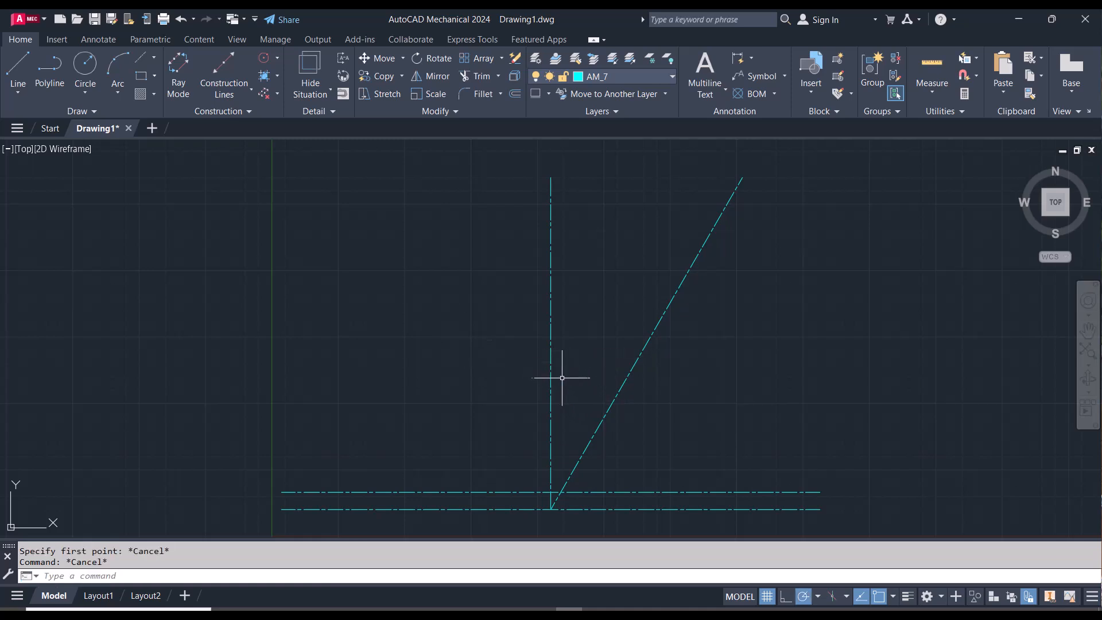
{"action": "left_click", "coordinate": [551, 346]}
{"action": "key", "text": "Escape"}
- Offset the vertical centerline 25 units to its right, toward the inclined centerline
{"action": "type", "text": "O"}
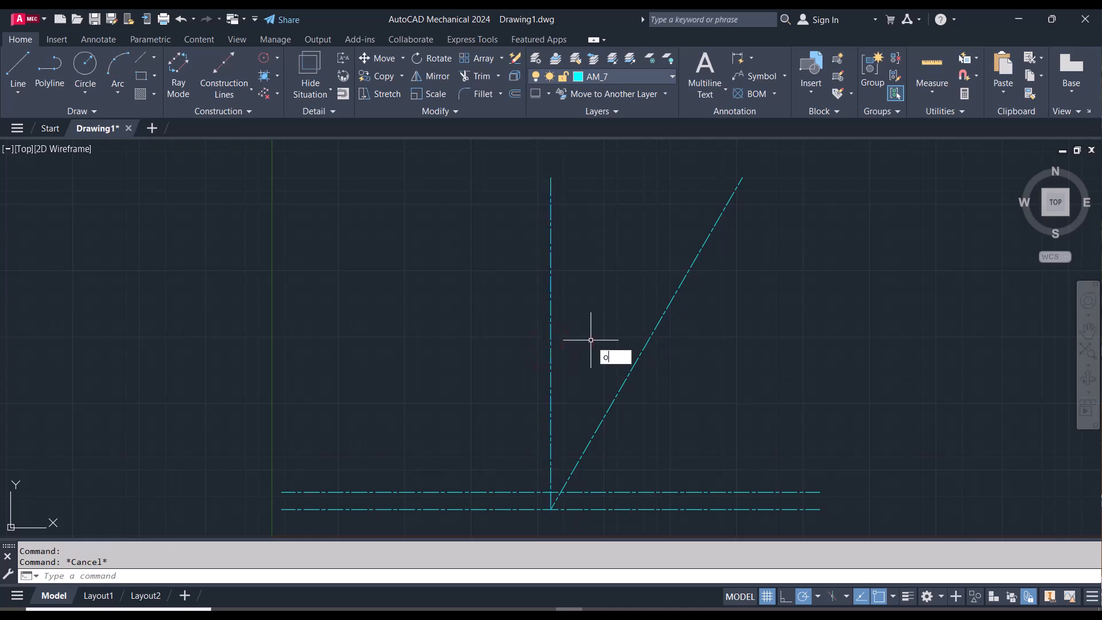
{"action": "type", "text": "F"}
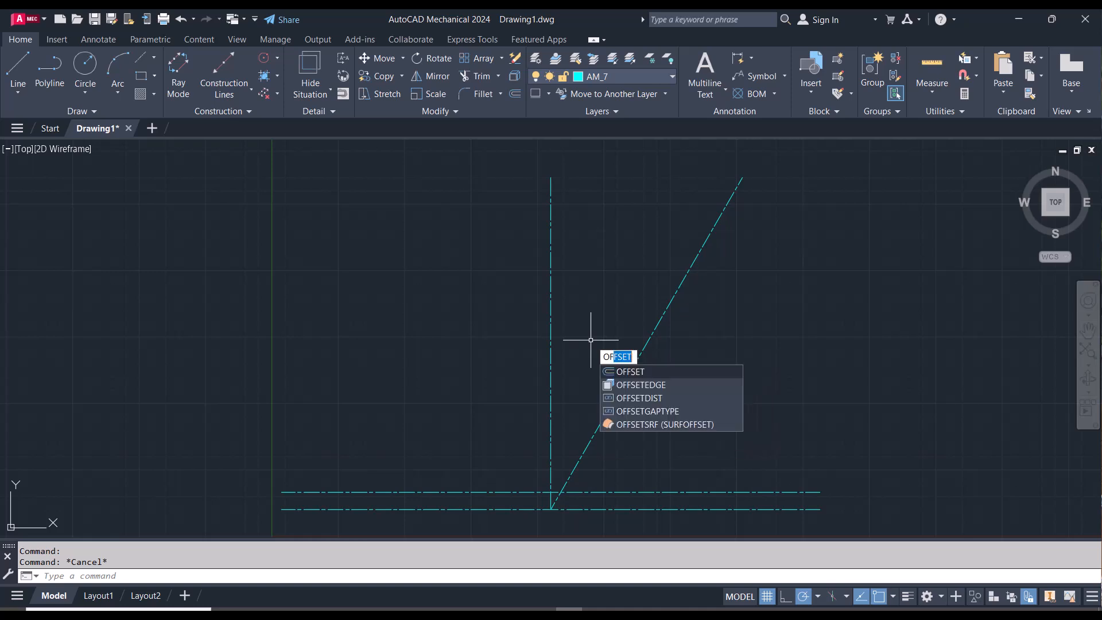
{"action": "key", "text": "Return"}
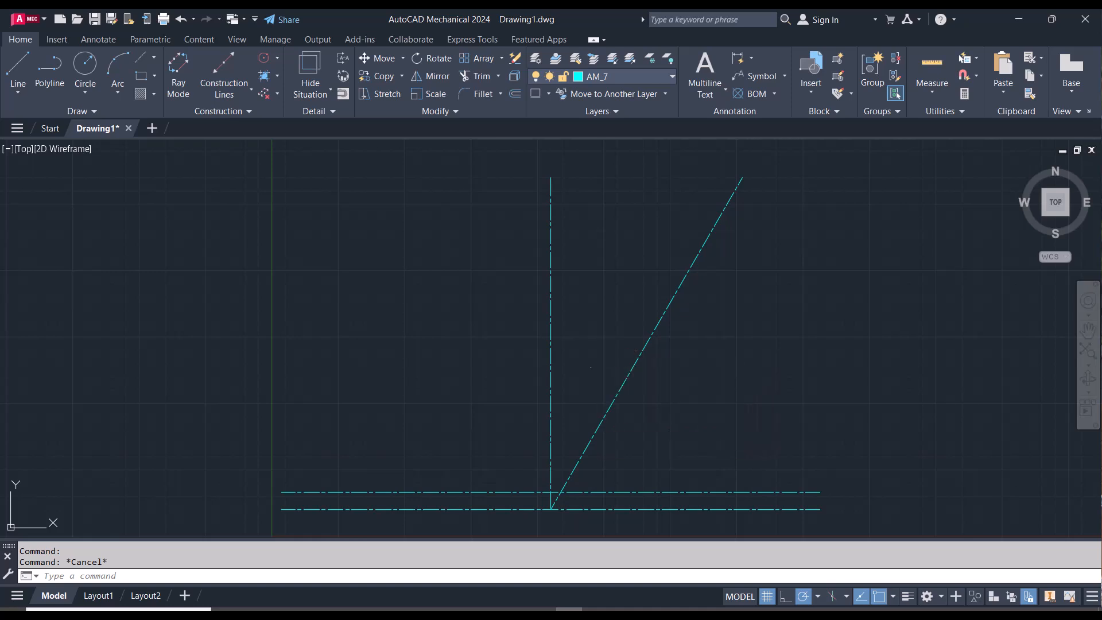
{"action": "type", "text": "25"}
{"action": "key", "text": "Return"}
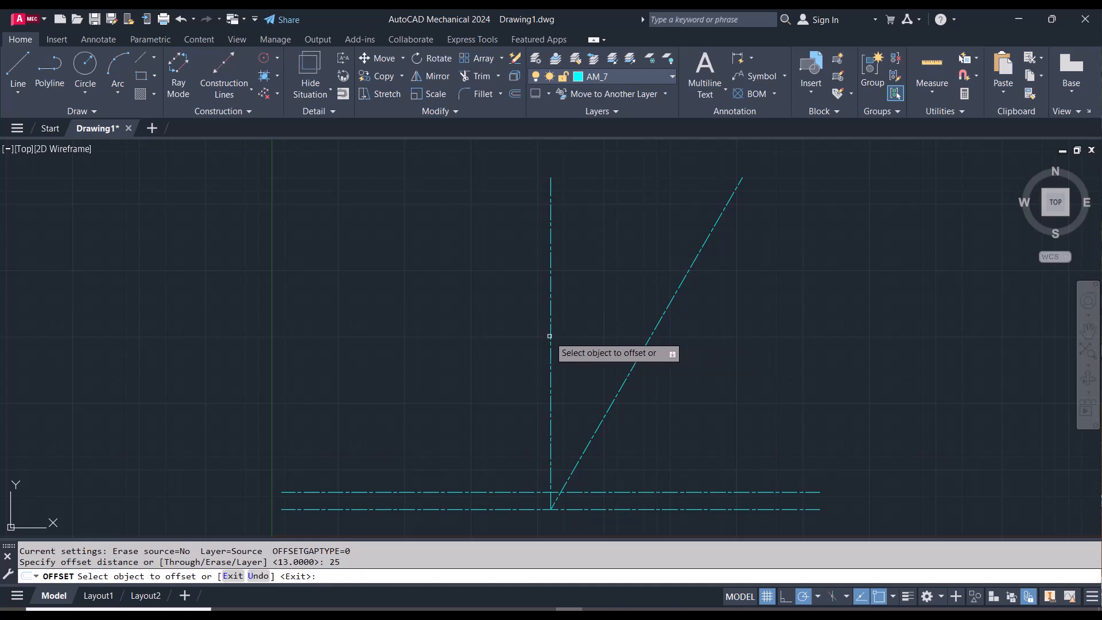
{"action": "left_click", "coordinate": [552, 337]}
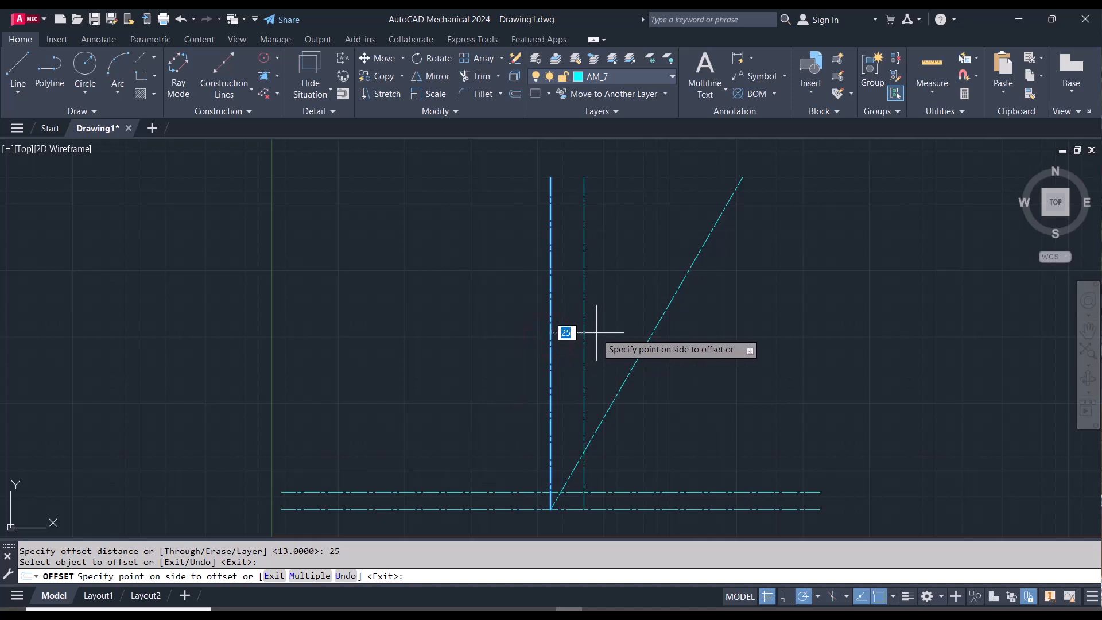
{"action": "left_click", "coordinate": [600, 332]}
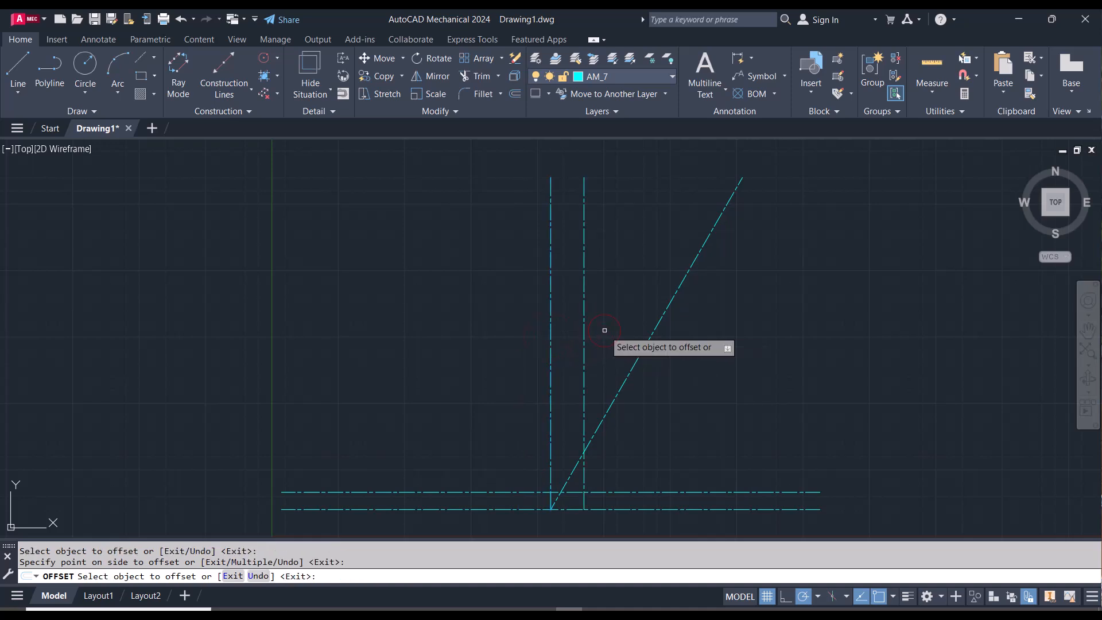
{"action": "key", "text": "Escape"}
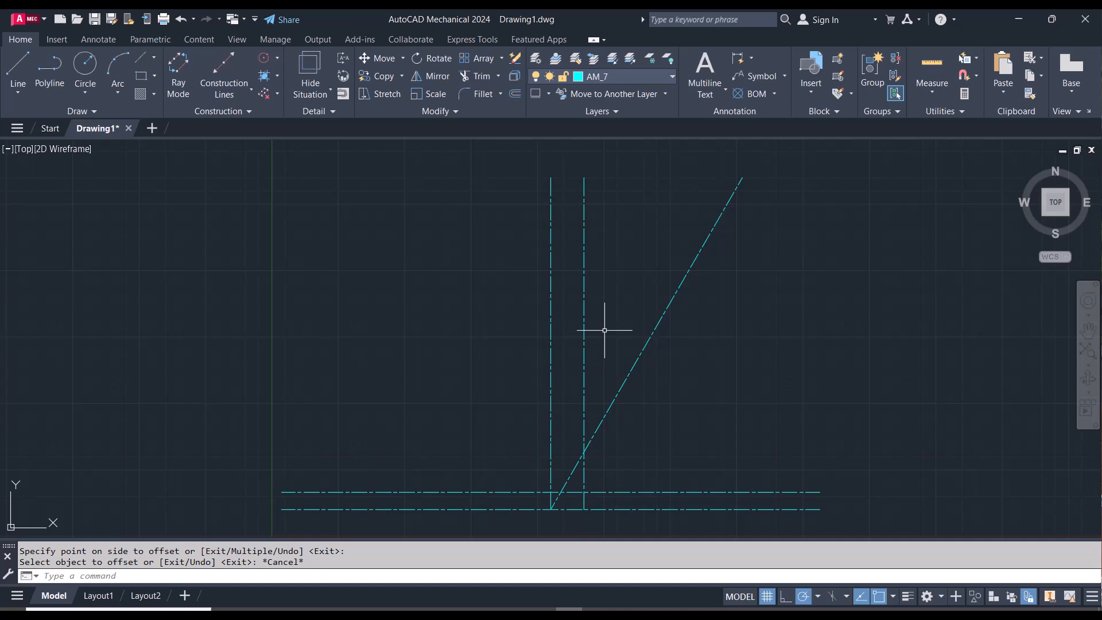
- Shorten the offset vertical centerline by 90 units from its upper end
{"action": "left_click", "coordinate": [582, 284]}
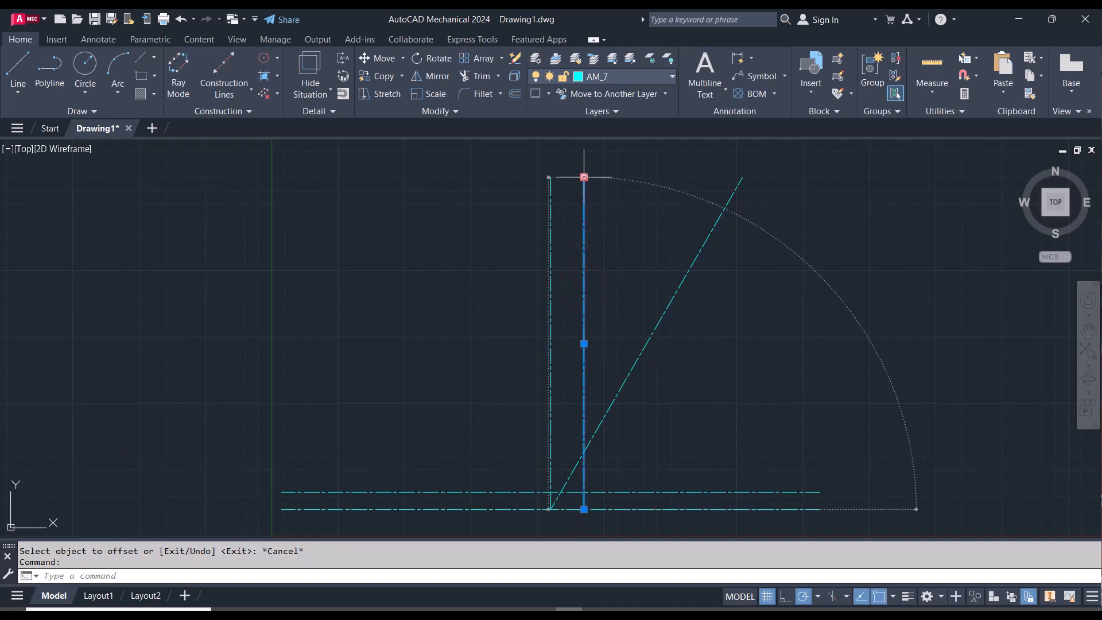
{"action": "left_click", "coordinate": [584, 177]}
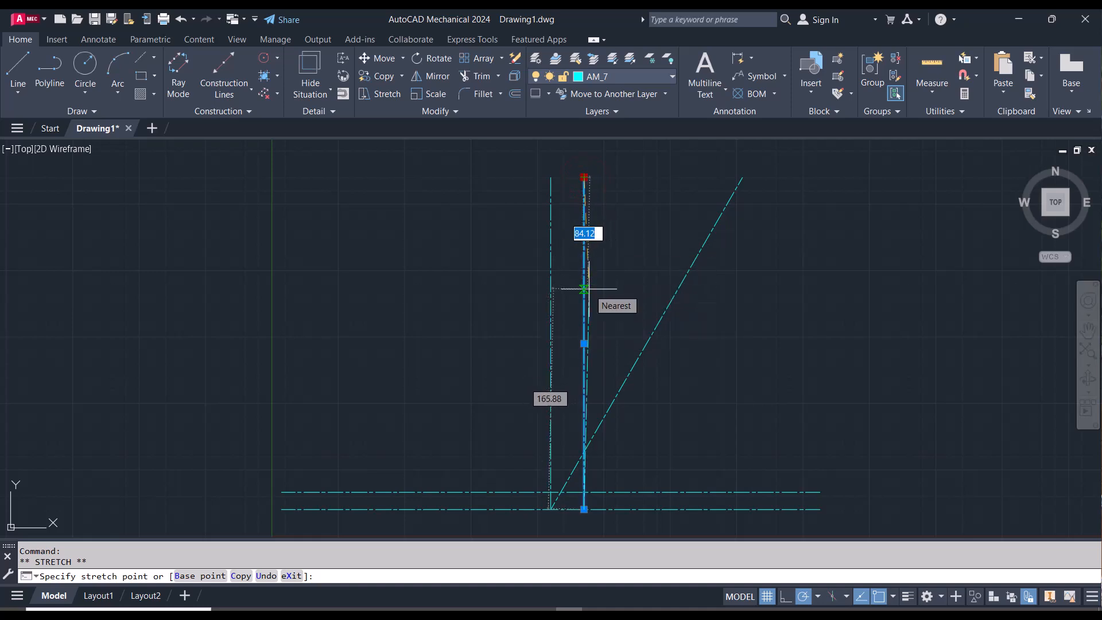
{"action": "type", "text": "90"}
{"action": "key", "text": "Return"}
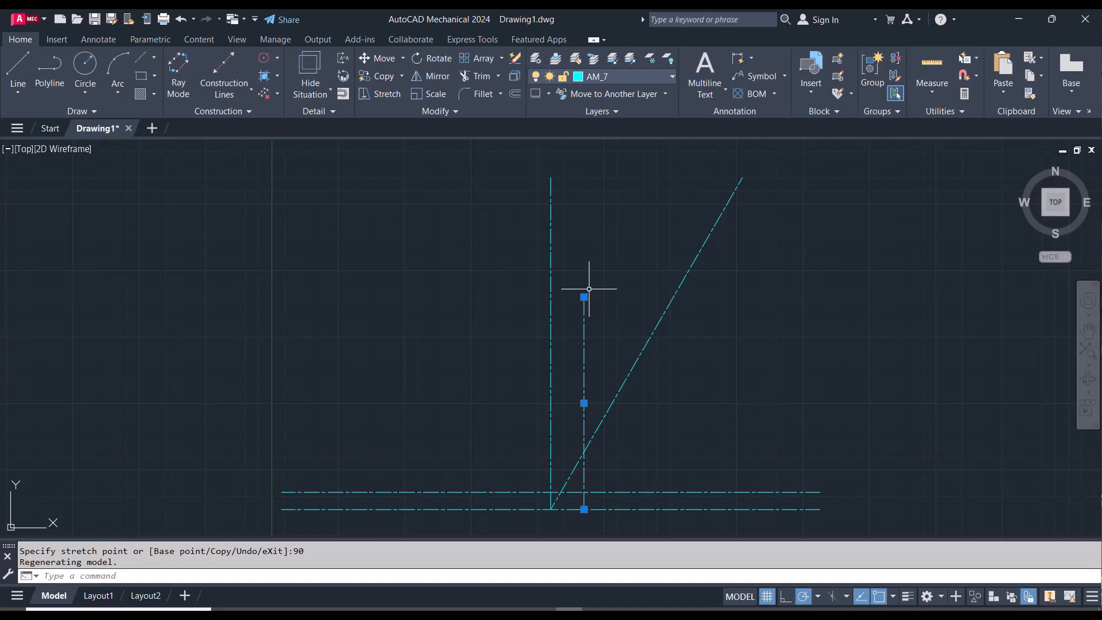
{"action": "key", "text": "Escape"}
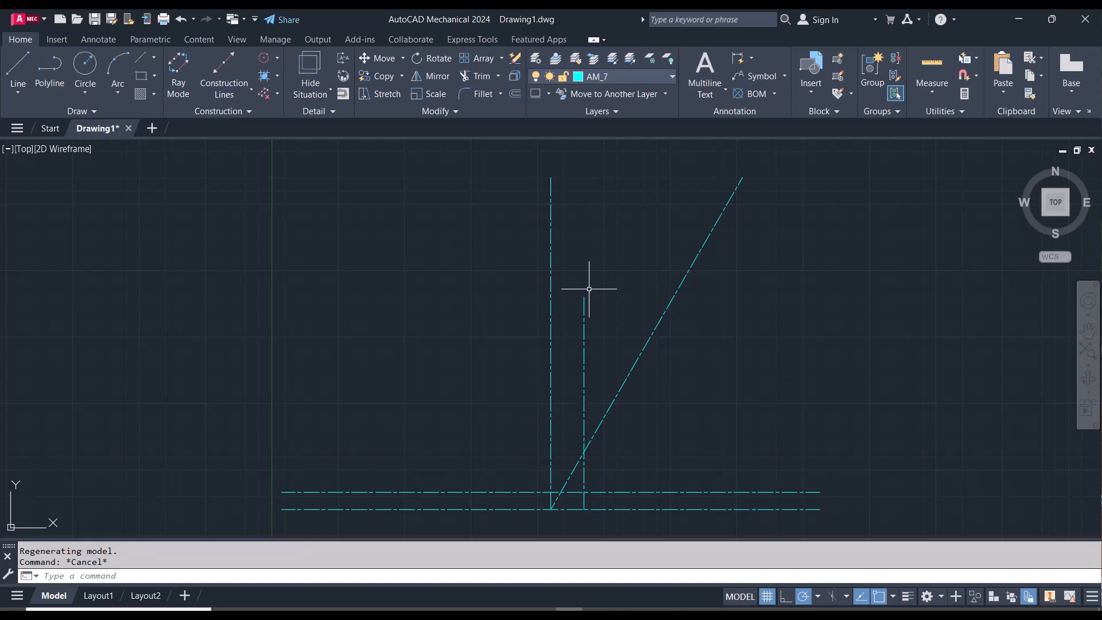
- Make layer 0 current and draw a circle of diameter 23 centered where the offset vertical line crosses the inclined centerline
{"action": "scroll", "coordinate": [581, 468], "scroll_direction": "up", "scroll_amount": 2}
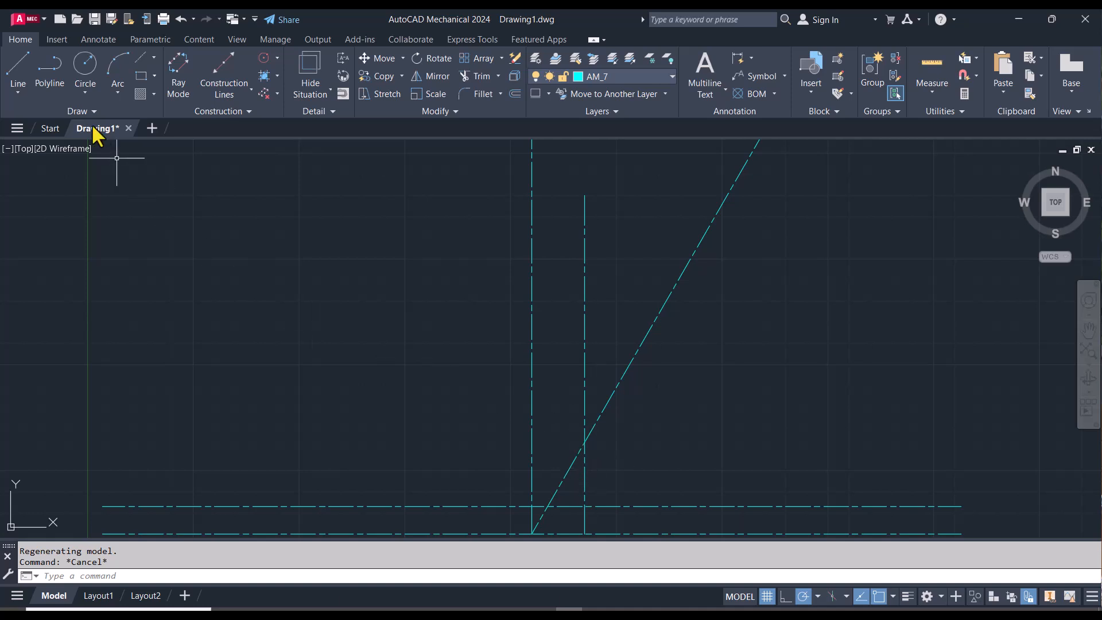
{"action": "left_click", "coordinate": [641, 78]}
{"action": "left_click", "coordinate": [625, 93]}
{"action": "left_click", "coordinate": [84, 65]}
{"action": "left_click", "coordinate": [84, 84]}
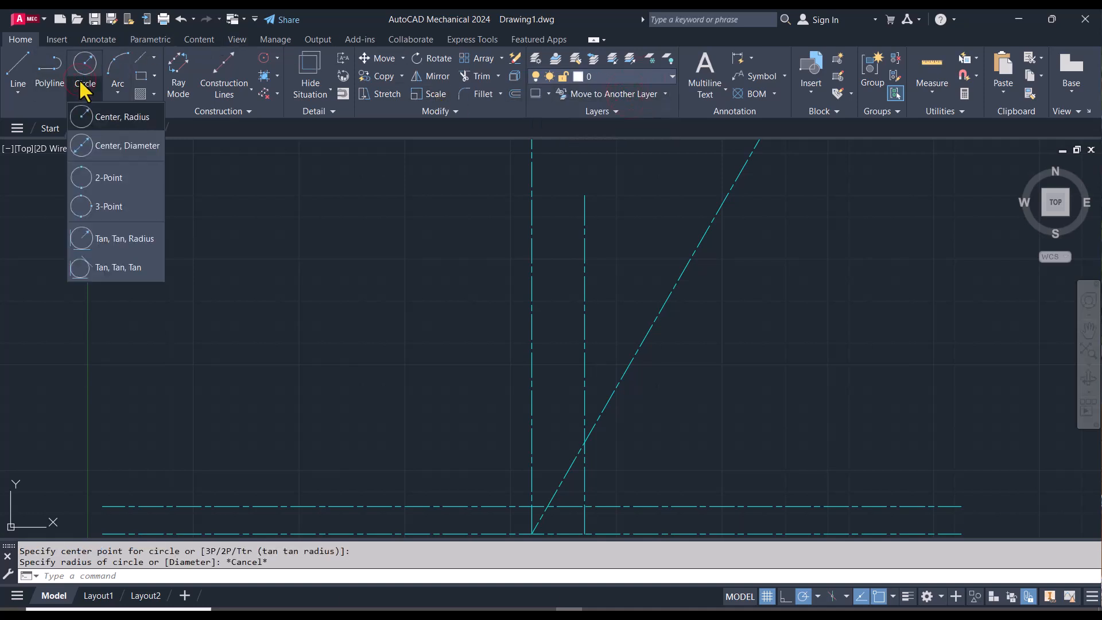
{"action": "left_click", "coordinate": [118, 144]}
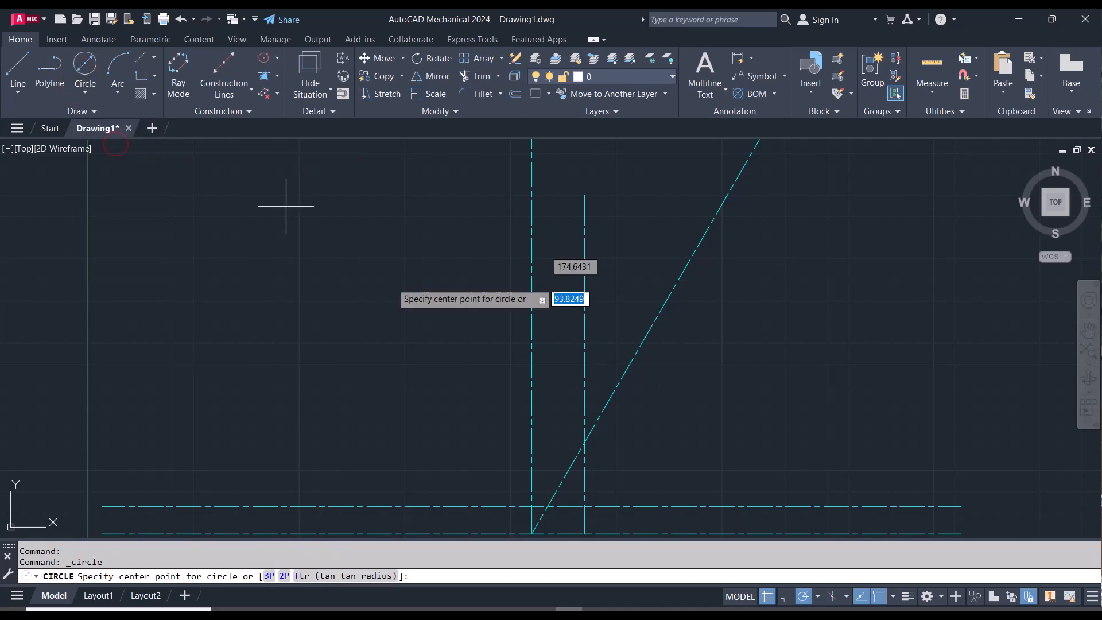
{"action": "left_click", "coordinate": [585, 442]}
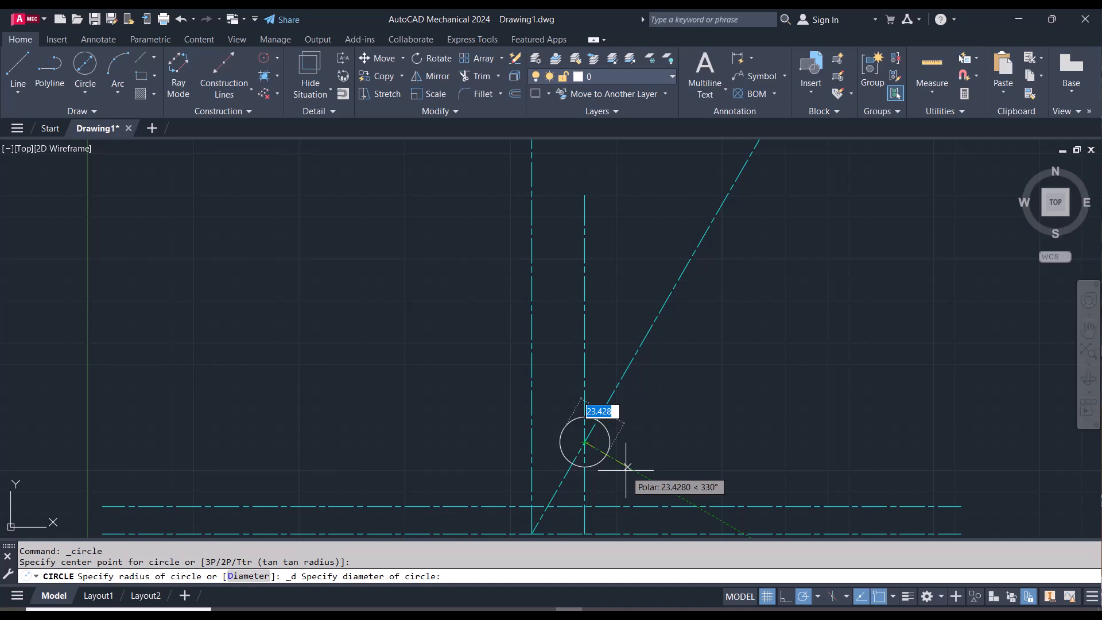
{"action": "type", "text": "23"}
{"action": "key", "text": "Return"}
{"action": "key", "text": "Return"}
{"action": "key", "text": "Escape"}
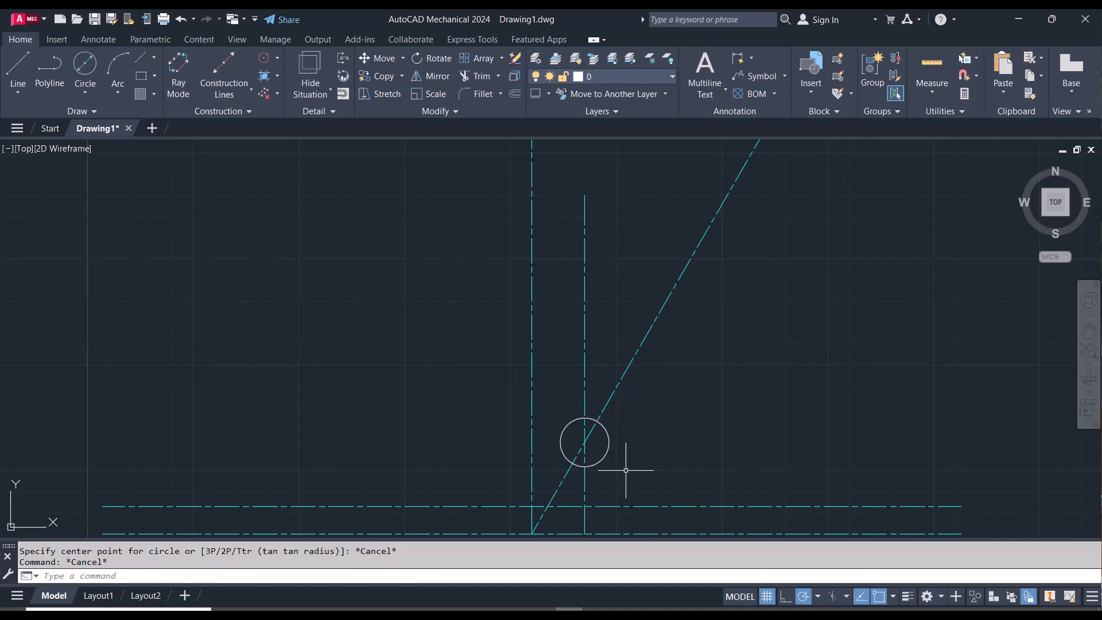
- Draw a circle of diameter 60 concentric with the 23-diameter circle
{"action": "left_click", "coordinate": [92, 59]}
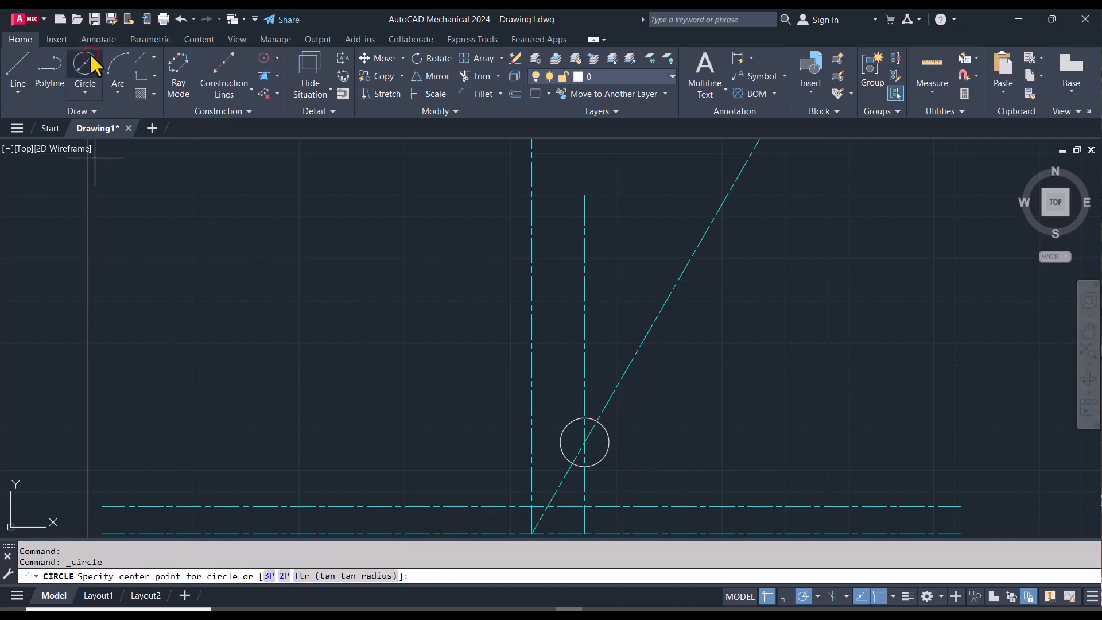
{"action": "left_click", "coordinate": [585, 442]}
{"action": "type", "text": "d"}
{"action": "key", "text": "Return"}
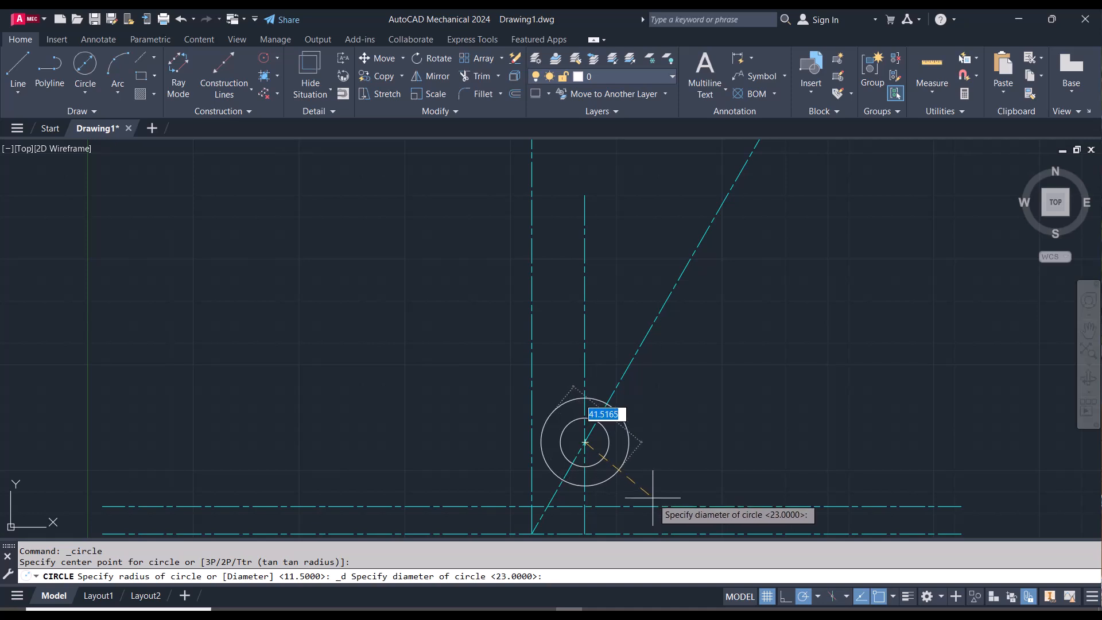
{"action": "type", "text": "60"}
{"action": "key", "text": "Return"}
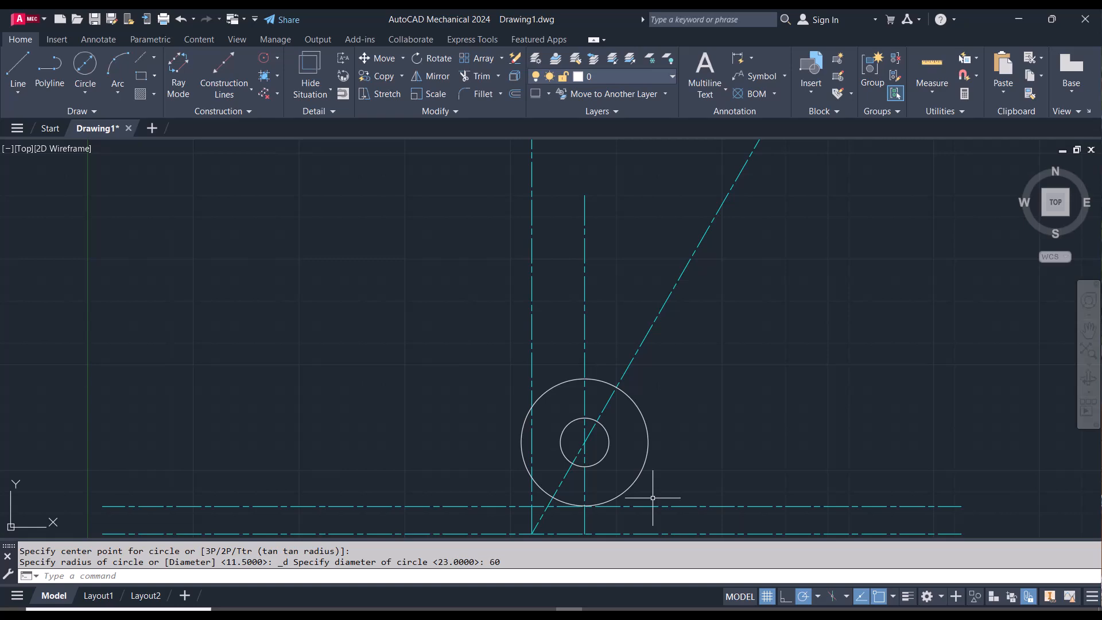
- Mirror both circles, the offset vertical centerline and the inclined centerline about the main vertical centerline, keeping the originals
{"action": "left_click", "coordinate": [666, 469]}
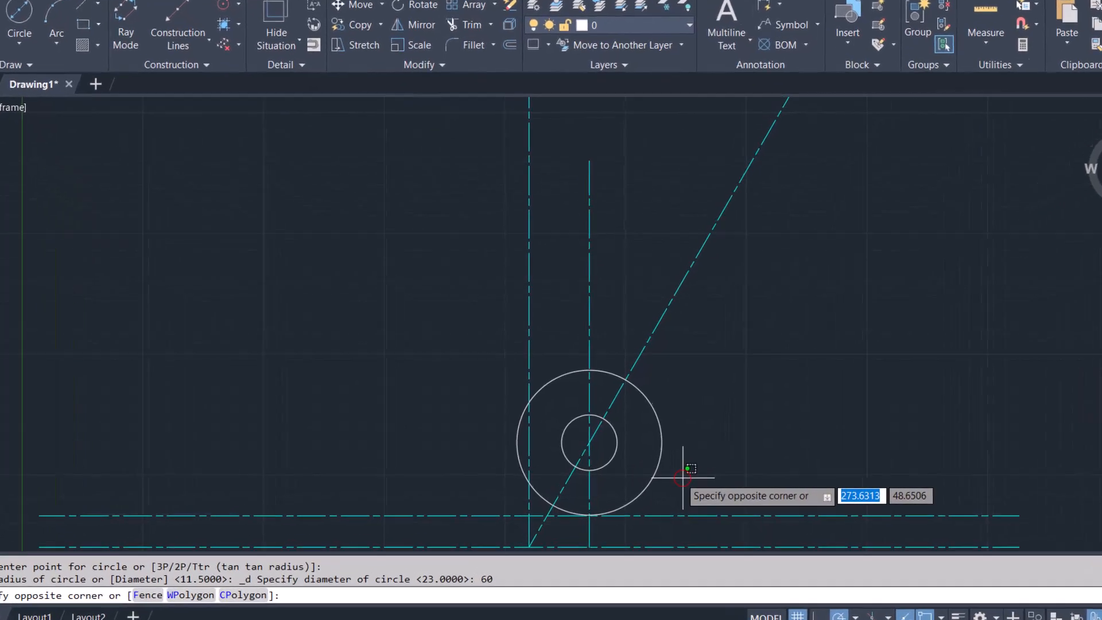
{"action": "left_click", "coordinate": [562, 348]}
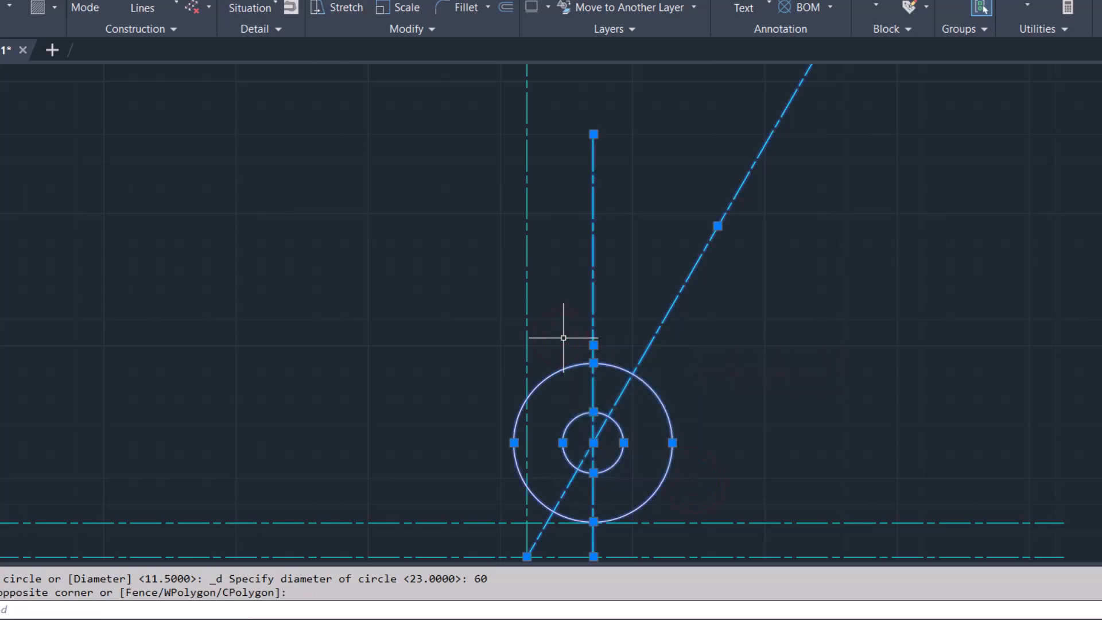
{"action": "type", "text": "MI"}
{"action": "key", "text": "Return"}
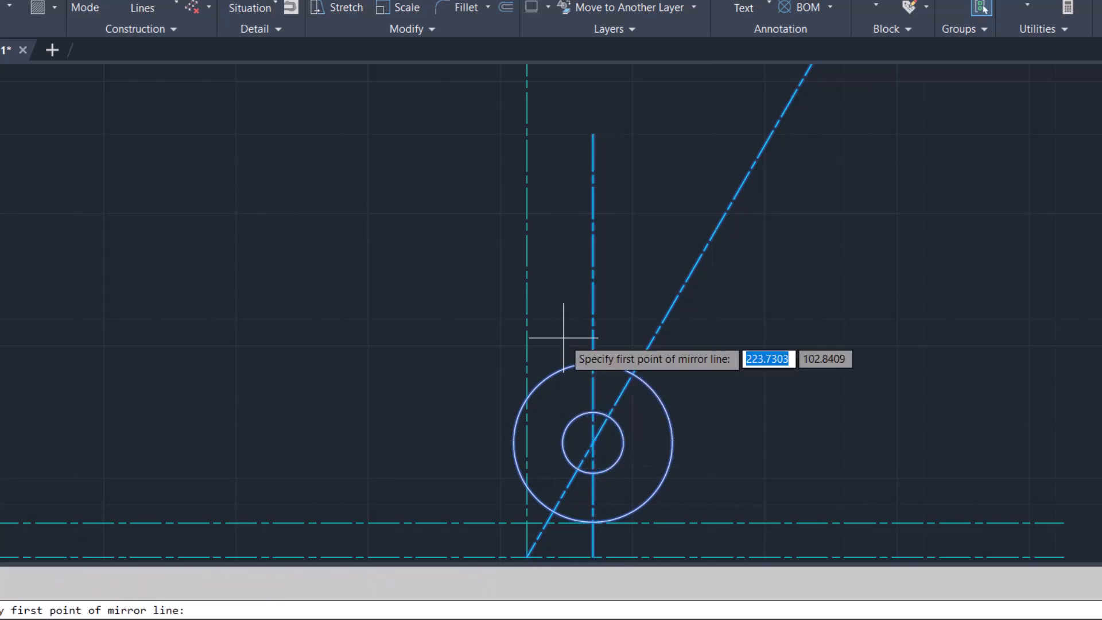
{"action": "left_click", "coordinate": [527, 555]}
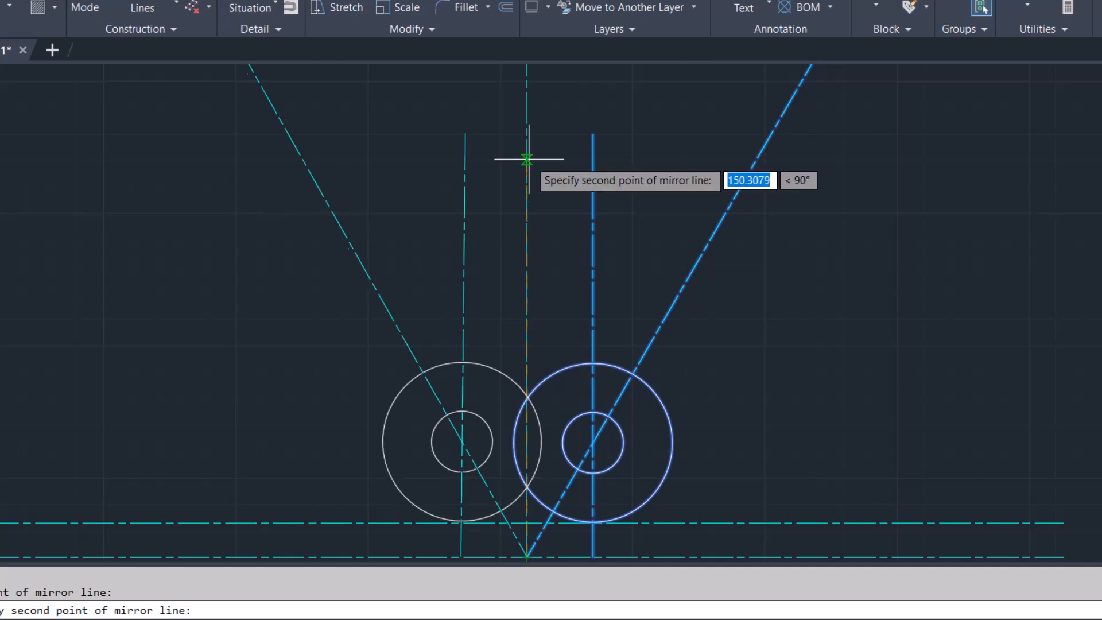
{"action": "left_click", "coordinate": [527, 522]}
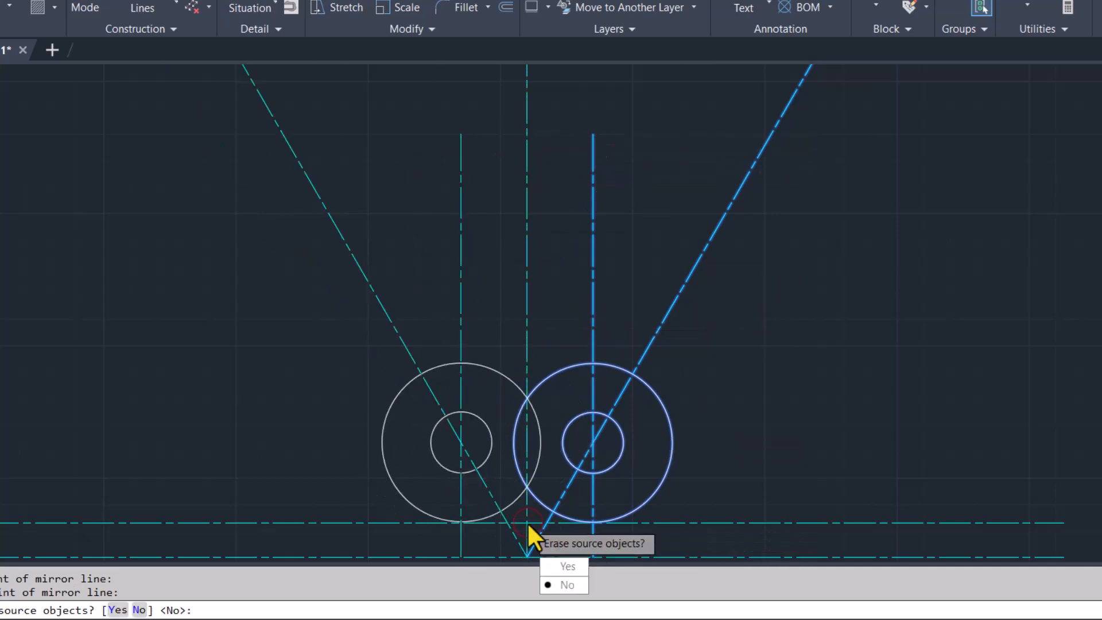
{"action": "left_click", "coordinate": [562, 590]}
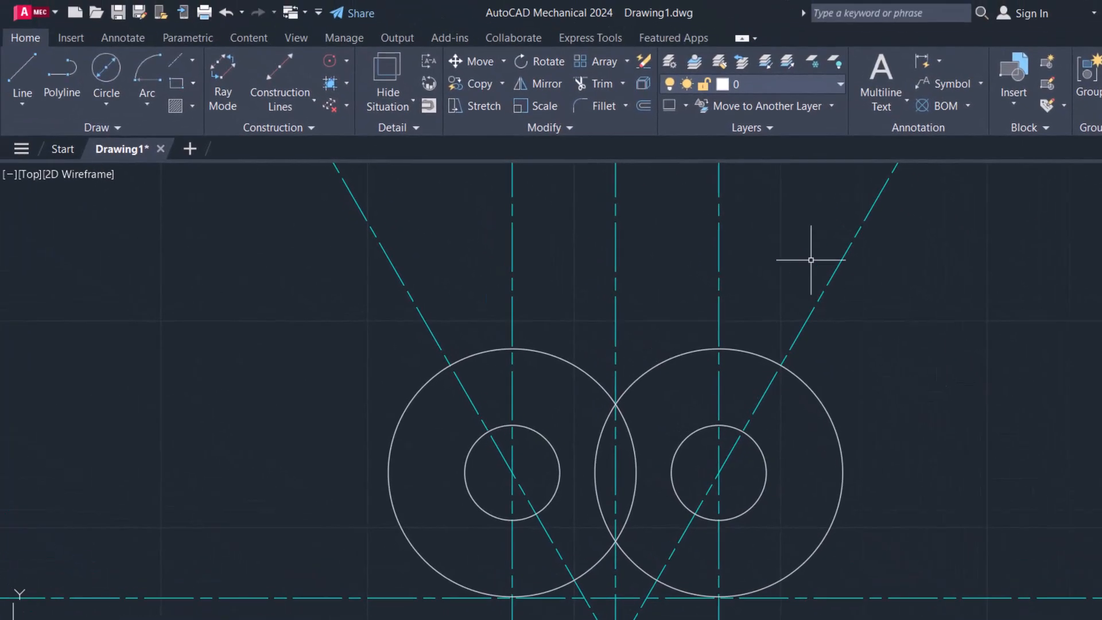
- On layer AM_7, draw a radius 96 arc centered at the main vertical centerline's base, from about 40° to 71°, across the right inclined centerline
{"action": "left_click", "coordinate": [764, 84]}
{"action": "left_click", "coordinate": [766, 126]}
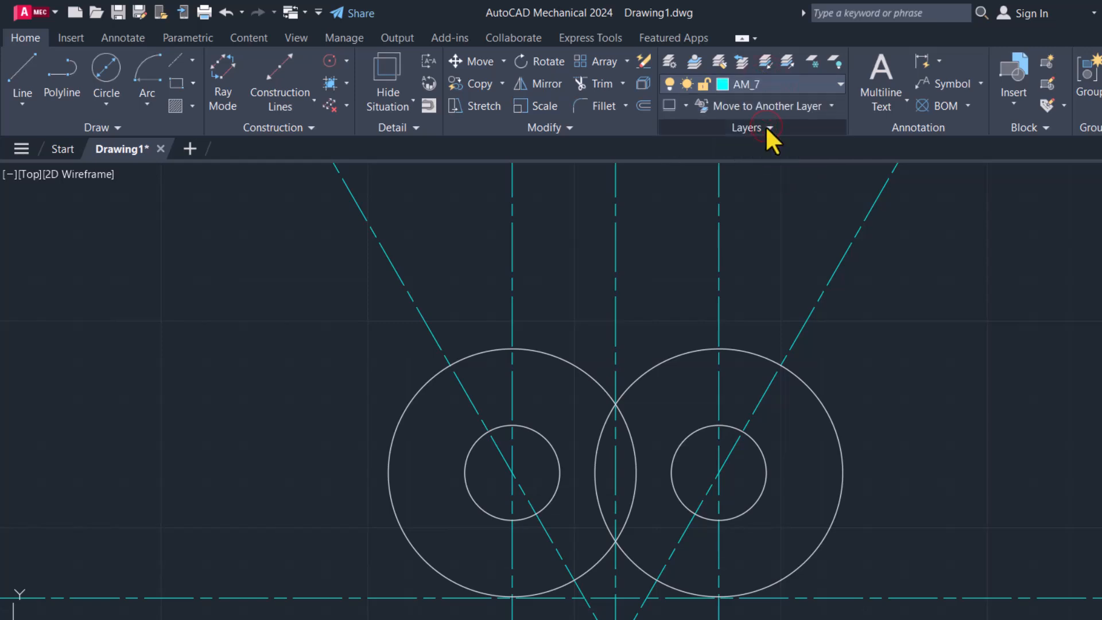
{"action": "left_click", "coordinate": [146, 105]}
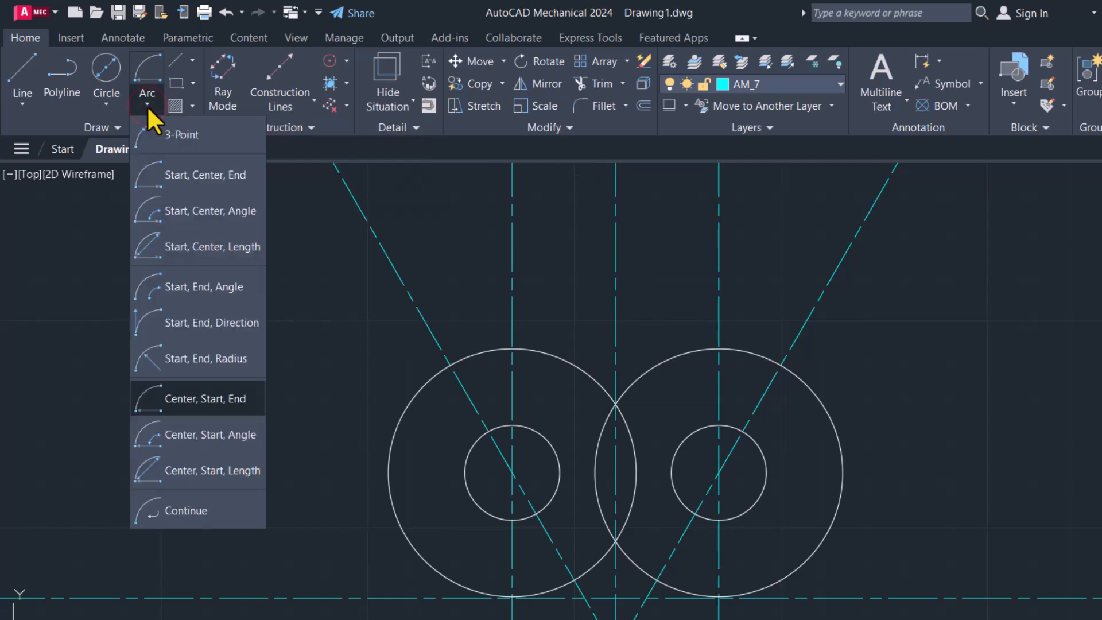
{"action": "left_click", "coordinate": [176, 396]}
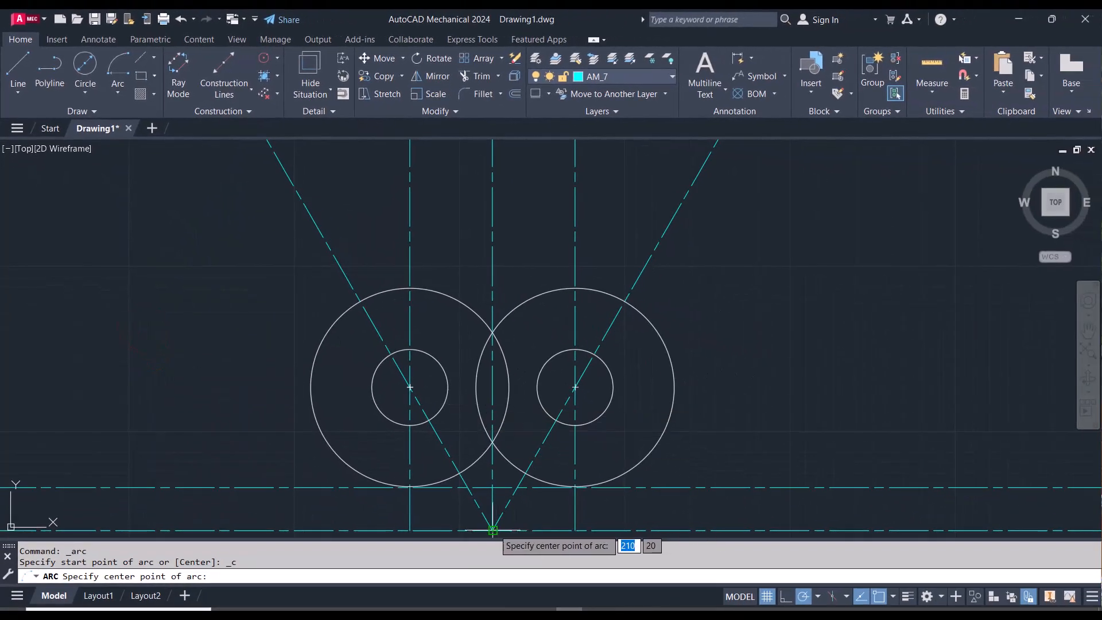
{"action": "left_click", "coordinate": [493, 530]}
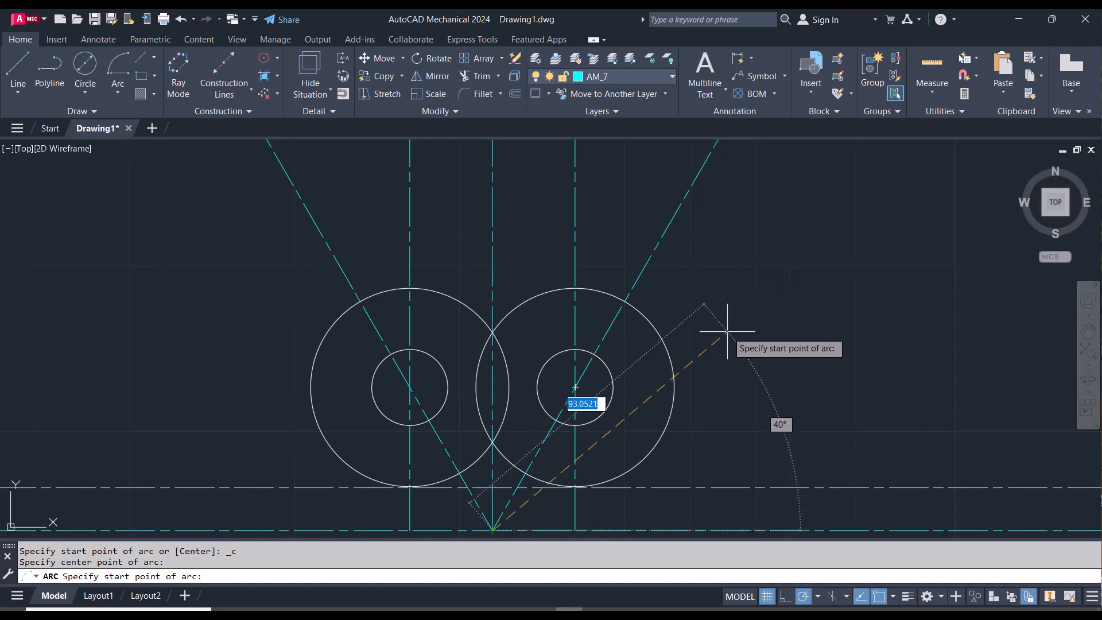
{"action": "type", "text": "96"}
{"action": "key", "text": "Return"}
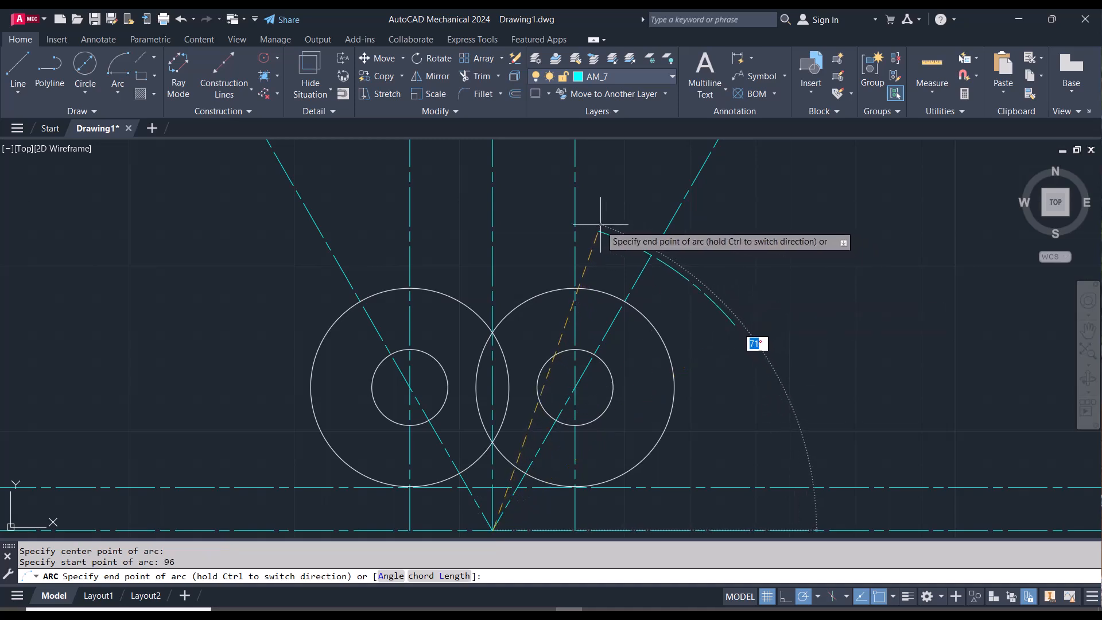
{"action": "left_click", "coordinate": [601, 224]}
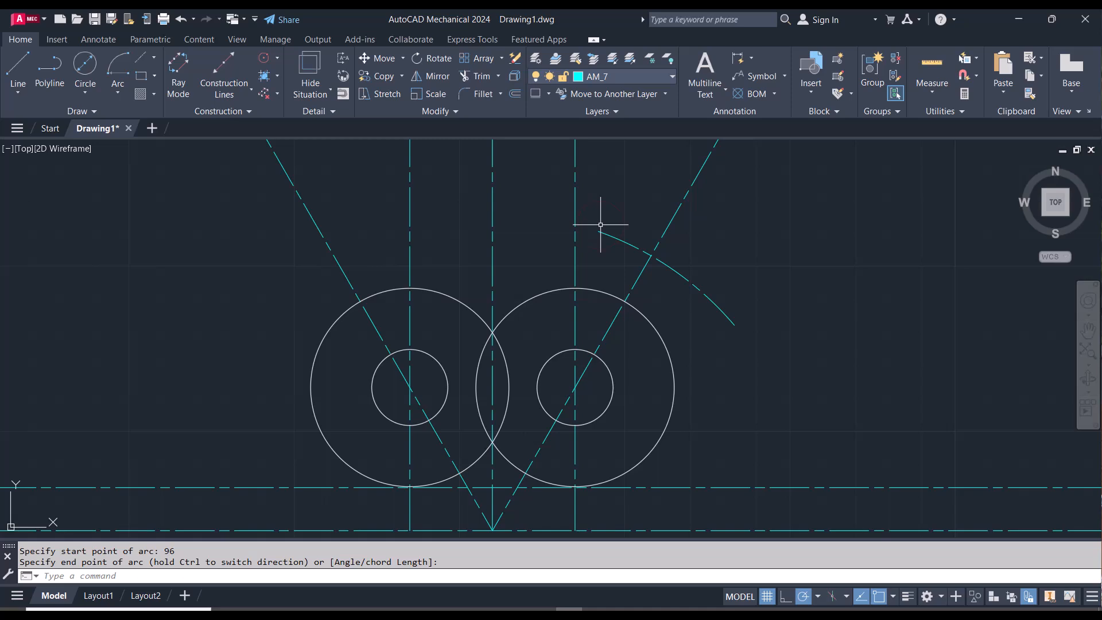
- Make layer 0 current and draw a circle of diameter 13 centered where the arc crosses the right inclined centerline
{"action": "left_click", "coordinate": [614, 81]}
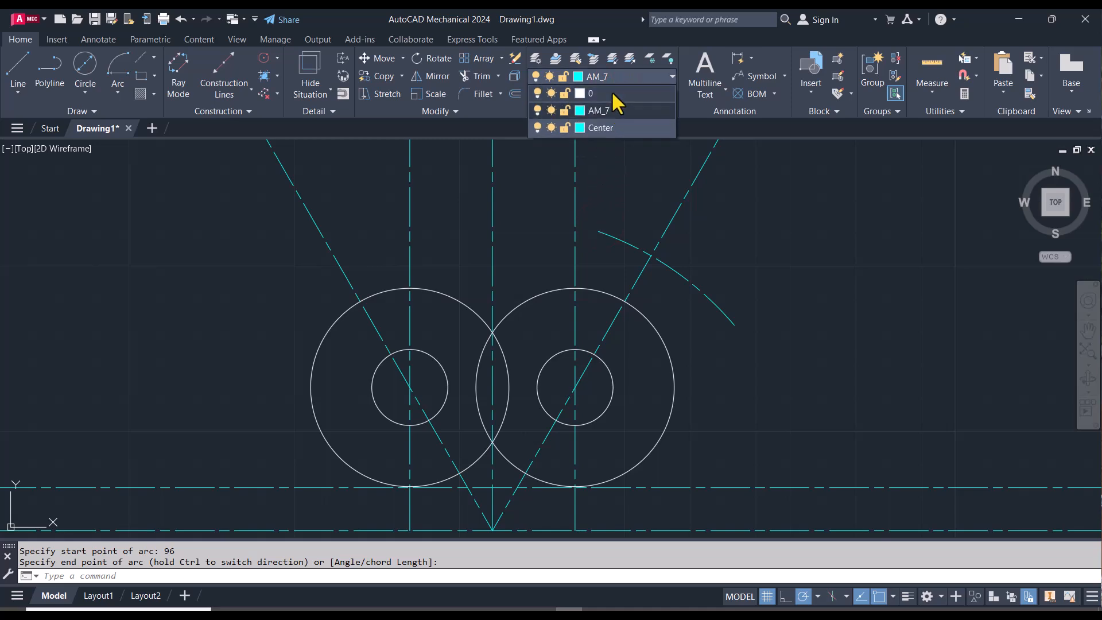
{"action": "left_click", "coordinate": [613, 94]}
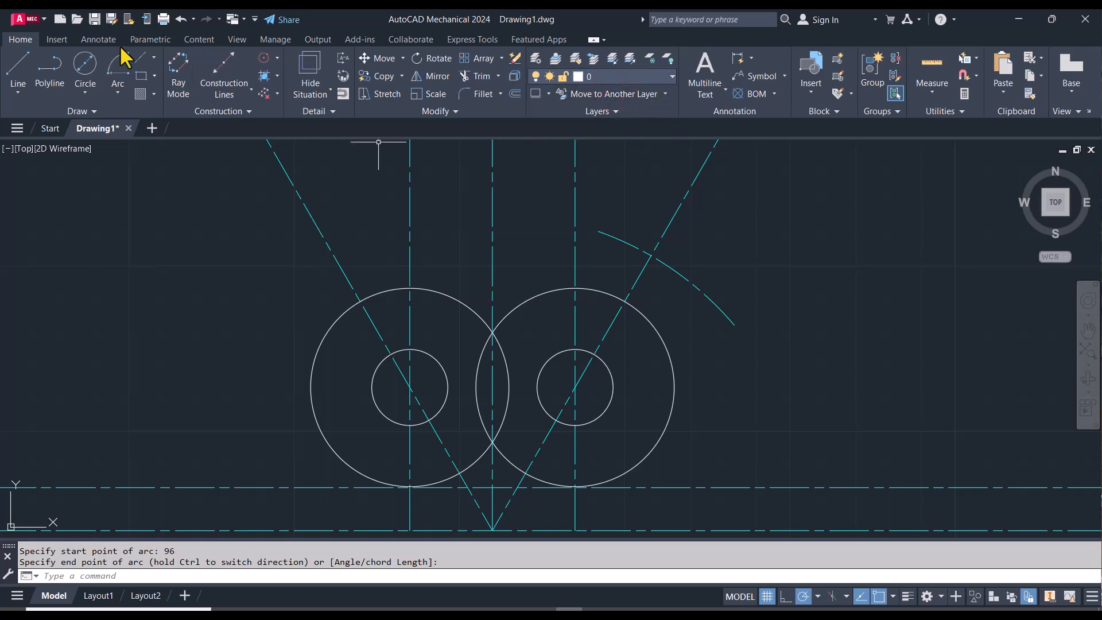
{"action": "left_click", "coordinate": [85, 93]}
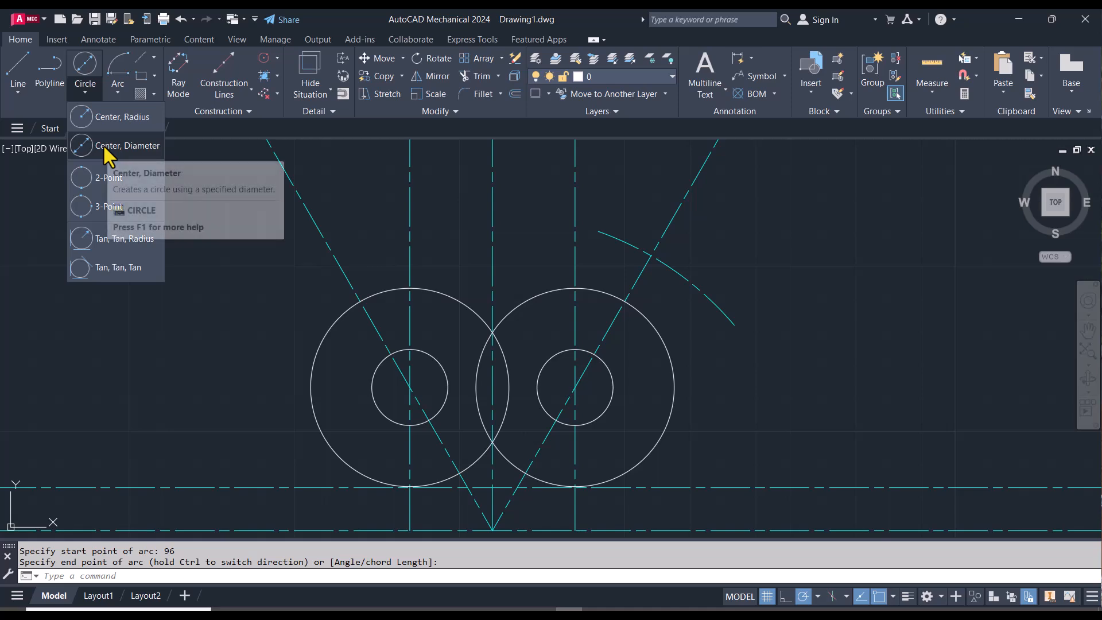
{"action": "left_click", "coordinate": [104, 147]}
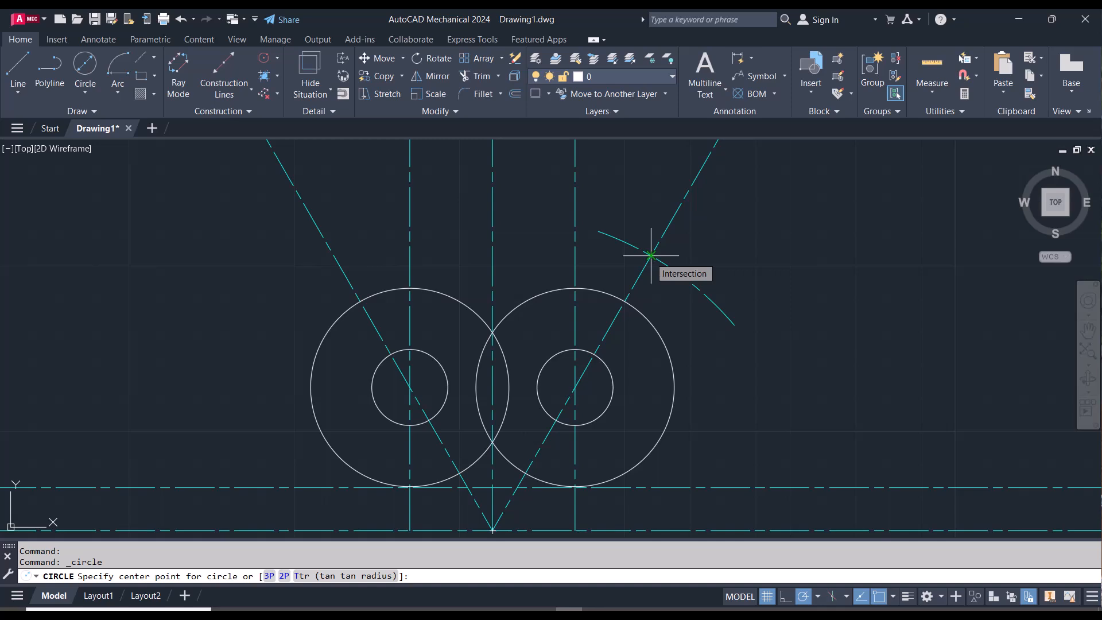
{"action": "left_click", "coordinate": [651, 255]}
{"action": "type", "text": "d"}
{"action": "key", "text": "Return"}
{"action": "type", "text": "13"}
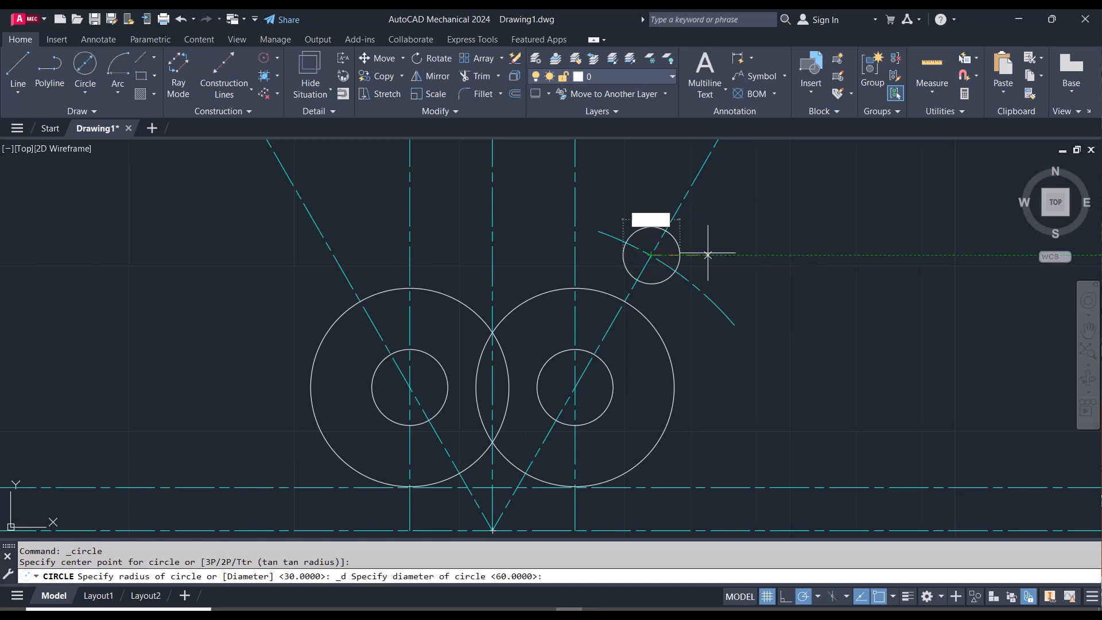
{"action": "key", "text": "Return"}
- Draw a circle of diameter 26 concentric with the 13-diameter circle at the arc intersection
{"action": "key", "text": "Return"}
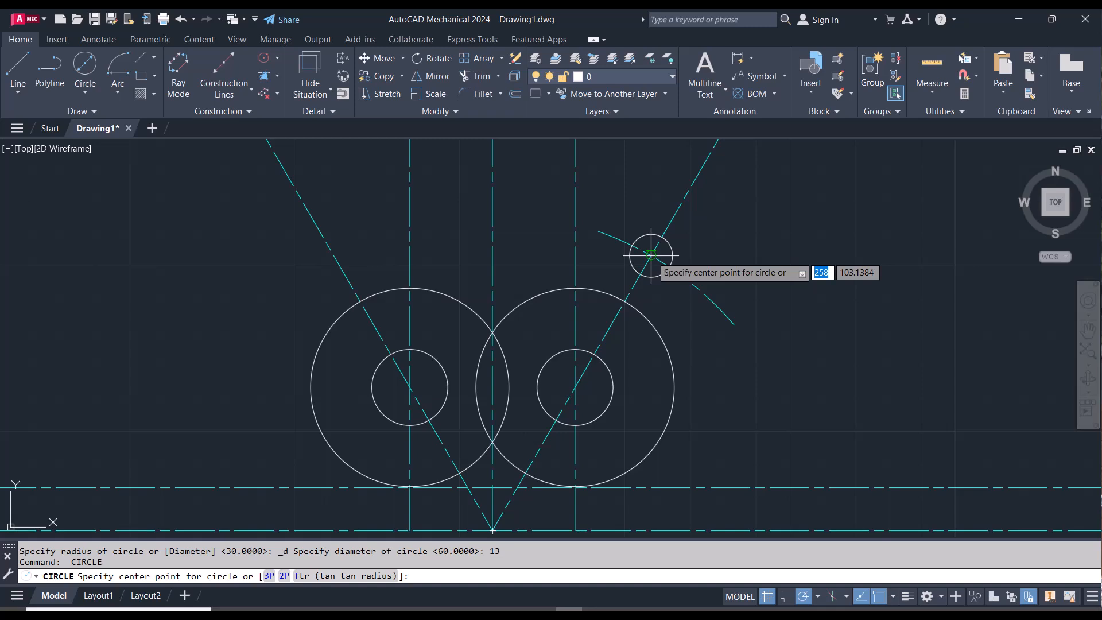
{"action": "scroll", "coordinate": [651, 254], "scroll_direction": "up", "scroll_amount": 10}
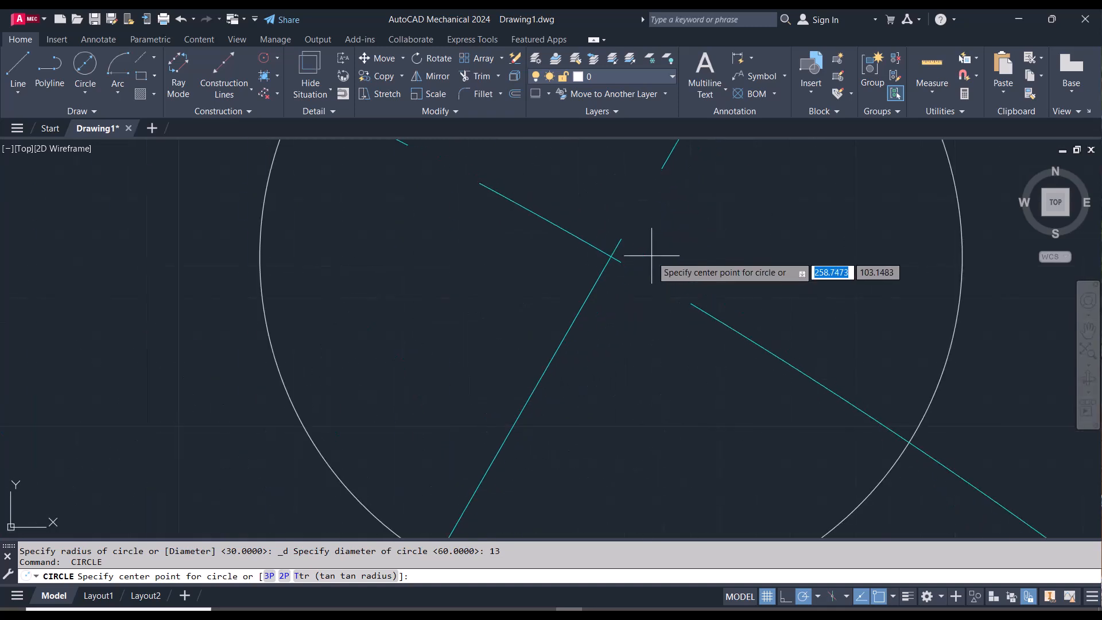
{"action": "left_click", "coordinate": [612, 256]}
{"action": "scroll", "coordinate": [608, 253], "scroll_direction": "down", "scroll_amount": 6}
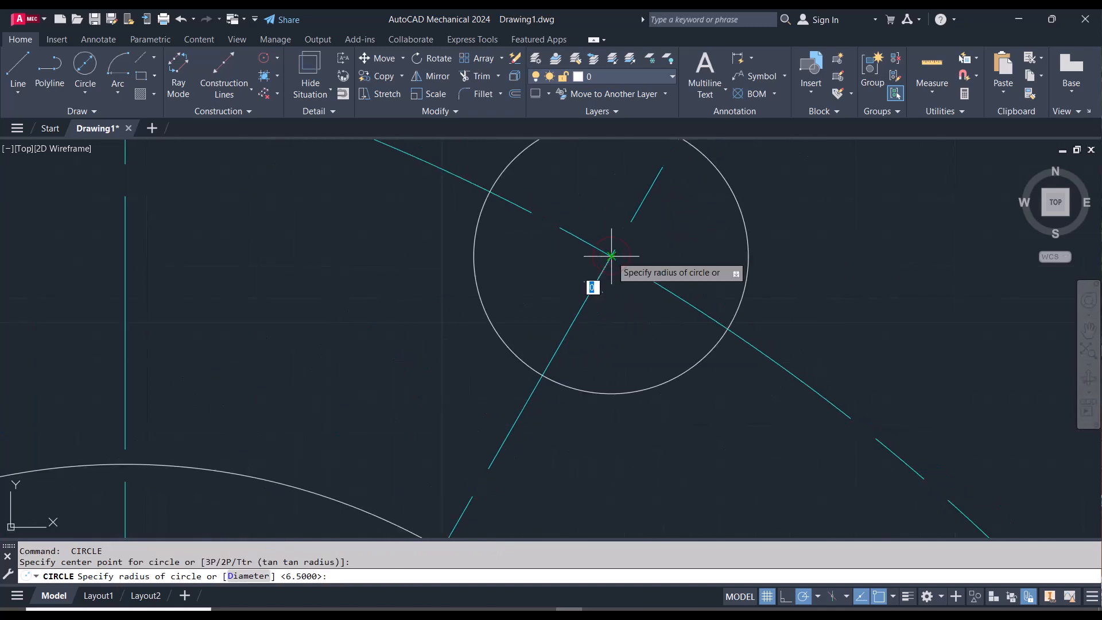
{"action": "scroll", "coordinate": [737, 206], "scroll_direction": "down", "scroll_amount": 6}
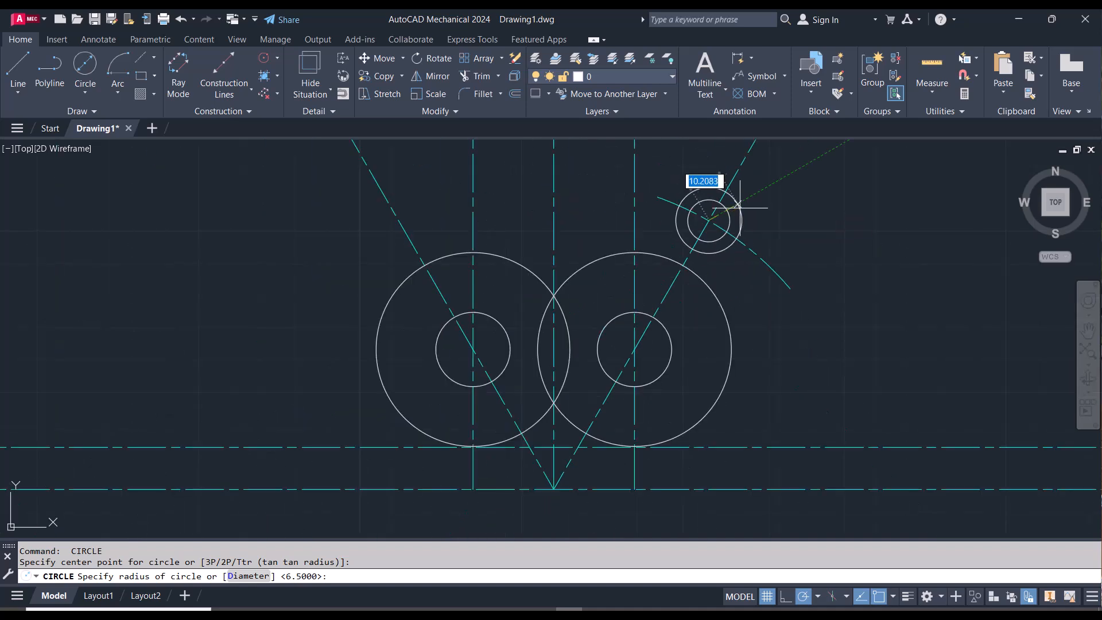
{"action": "scroll", "coordinate": [740, 208], "scroll_direction": "up", "scroll_amount": 3}
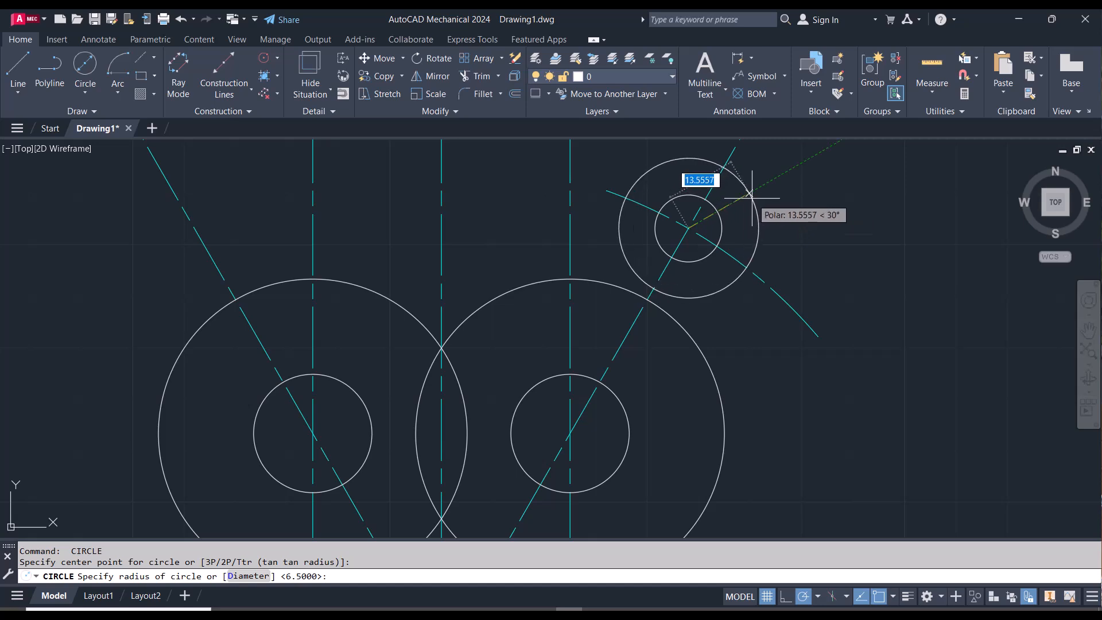
{"action": "key", "text": "Down"}
{"action": "key", "text": "Down"}
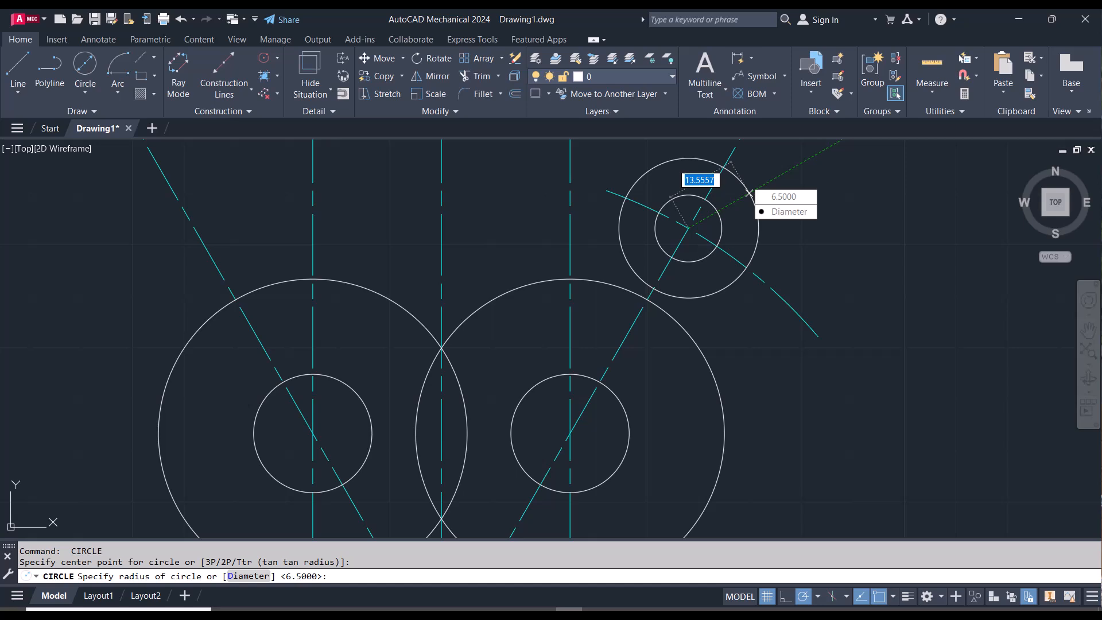
{"action": "key", "text": "Return"}
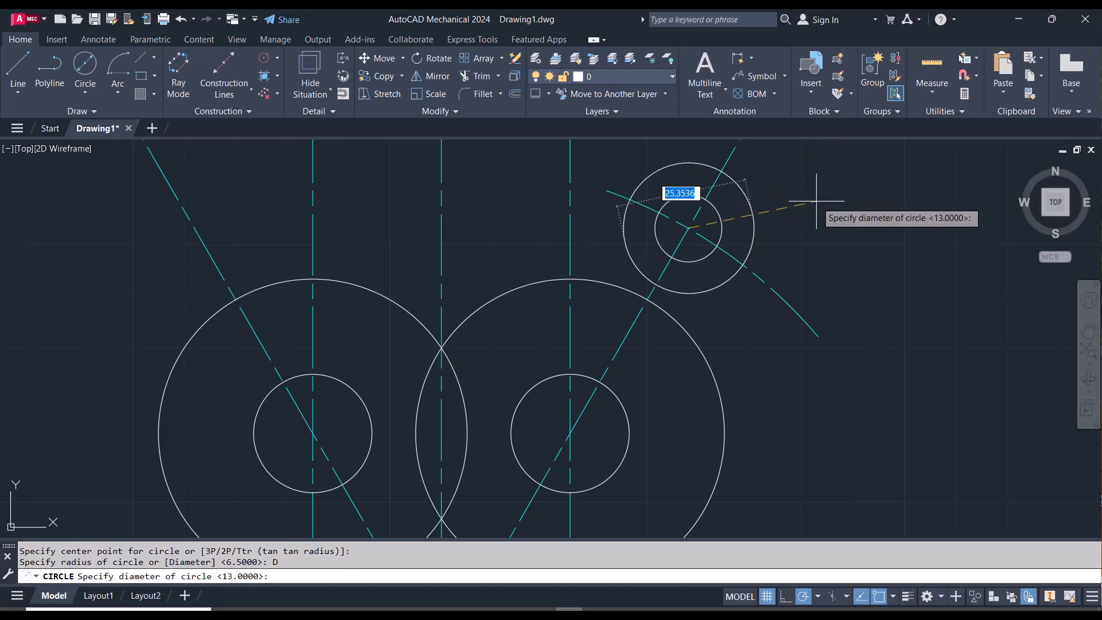
{"action": "type", "text": "26"}
{"action": "key", "text": "Return"}
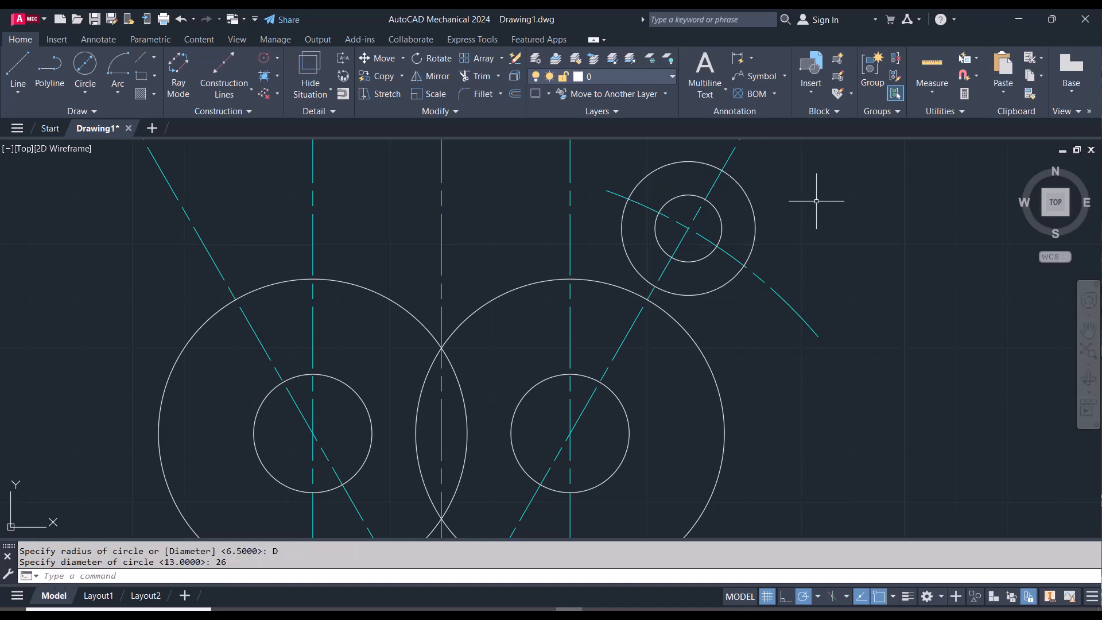
- Copy the 13- and 26-diameter circles by their common center, horizontally with Ortho on, from the right inclined centerline onto the main vertical centerline
{"action": "scroll", "coordinate": [816, 201], "scroll_direction": "down", "scroll_amount": 2}
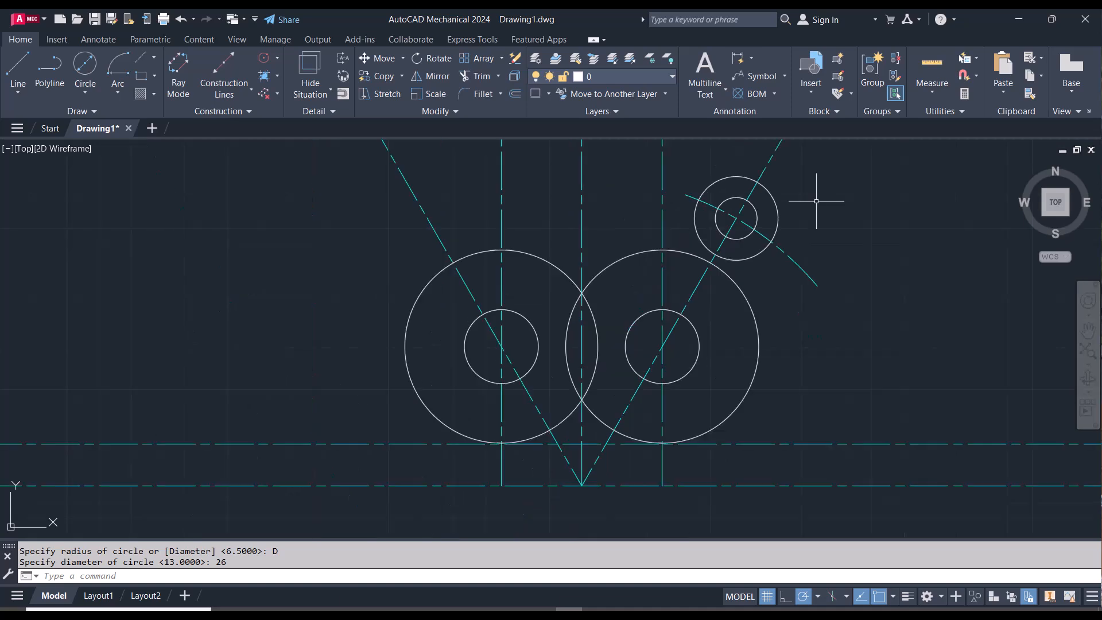
{"action": "scroll", "coordinate": [816, 200], "scroll_direction": "down", "scroll_amount": 2}
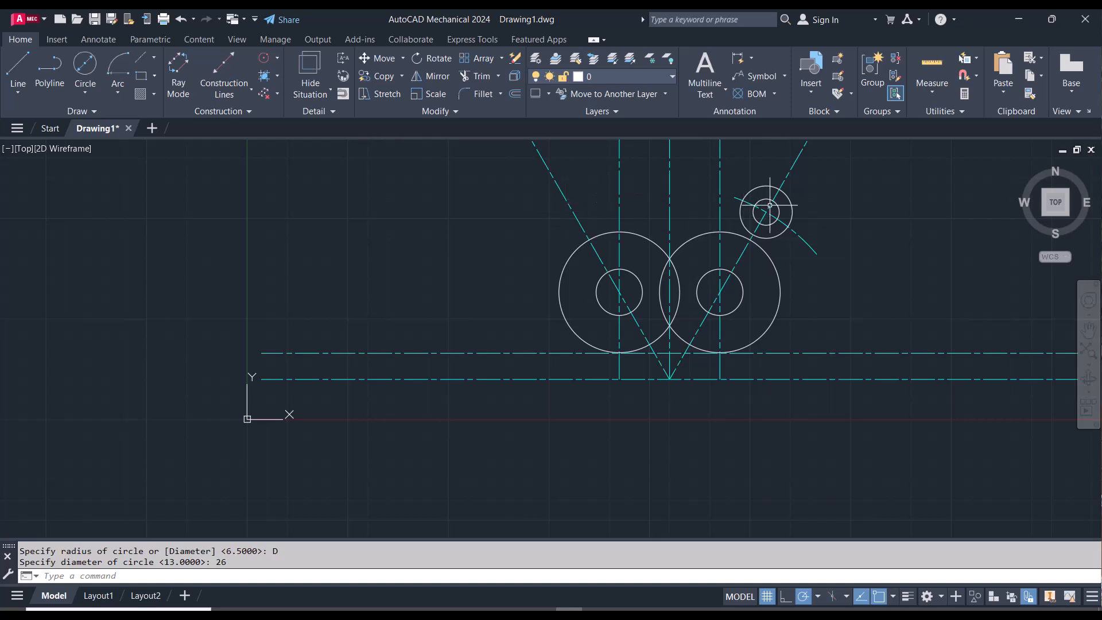
{"action": "left_click", "coordinate": [773, 201]}
{"action": "left_click", "coordinate": [791, 199]}
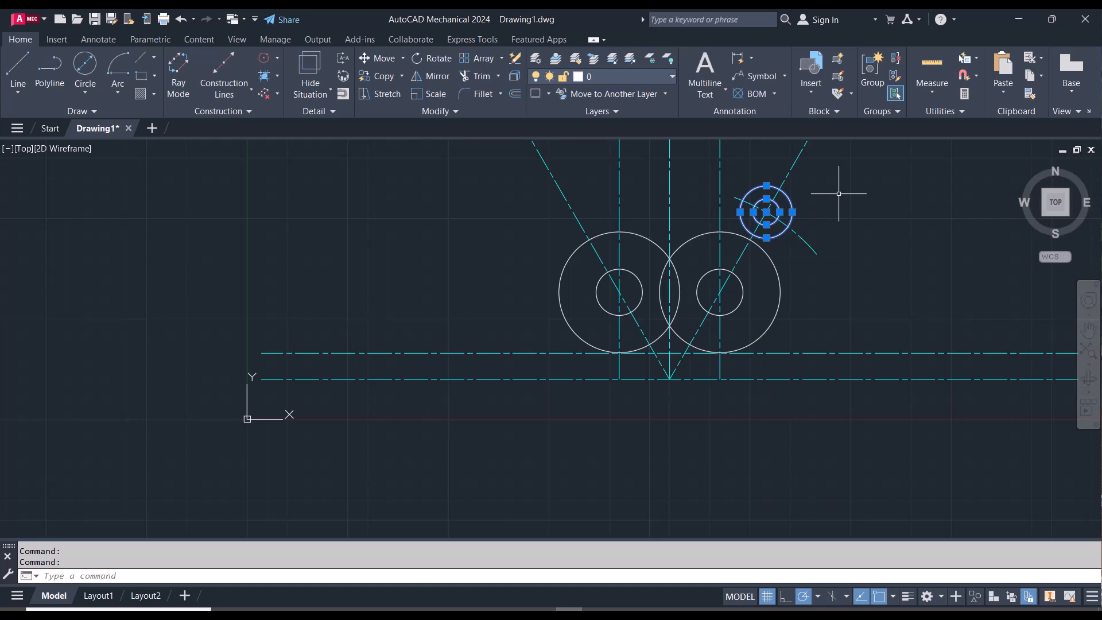
{"action": "type", "text": "co"}
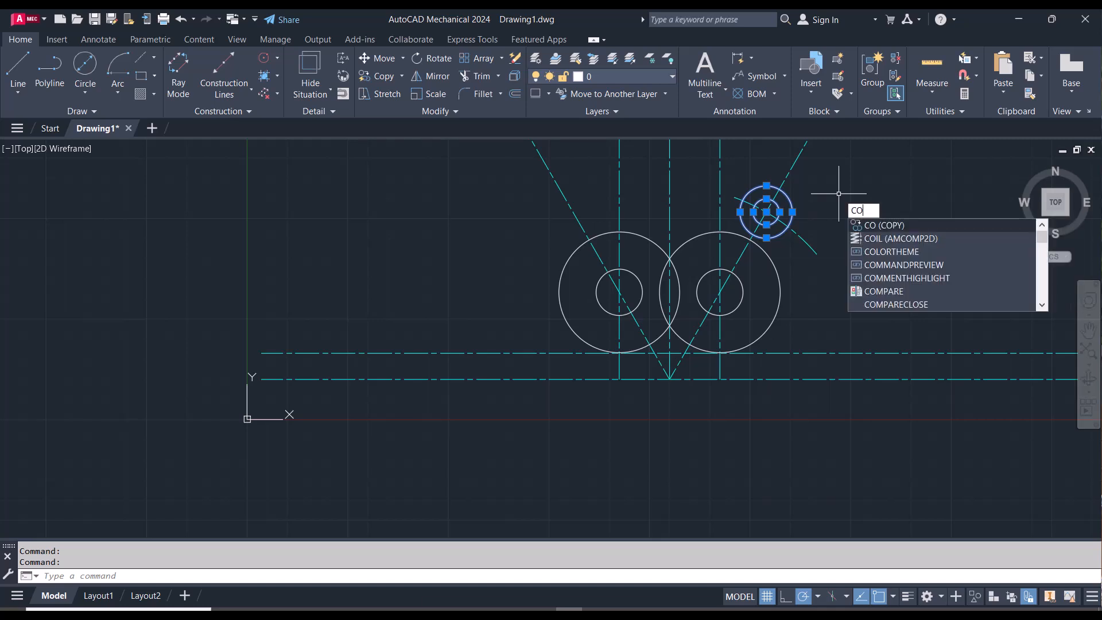
{"action": "key", "text": "Return"}
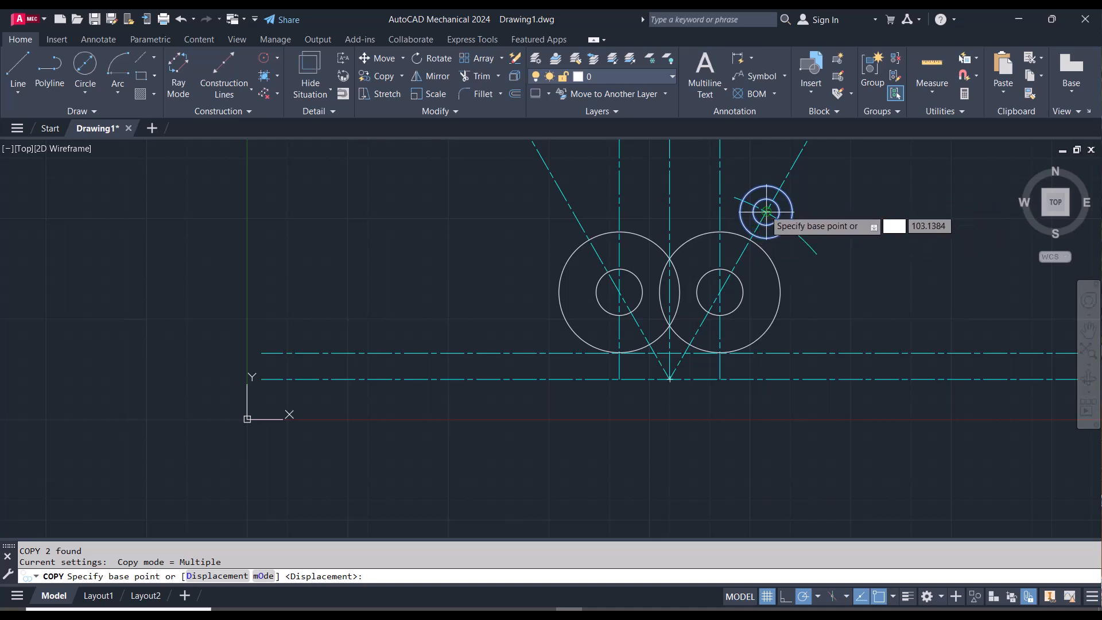
{"action": "scroll", "coordinate": [765, 211], "scroll_direction": "up", "scroll_amount": 9}
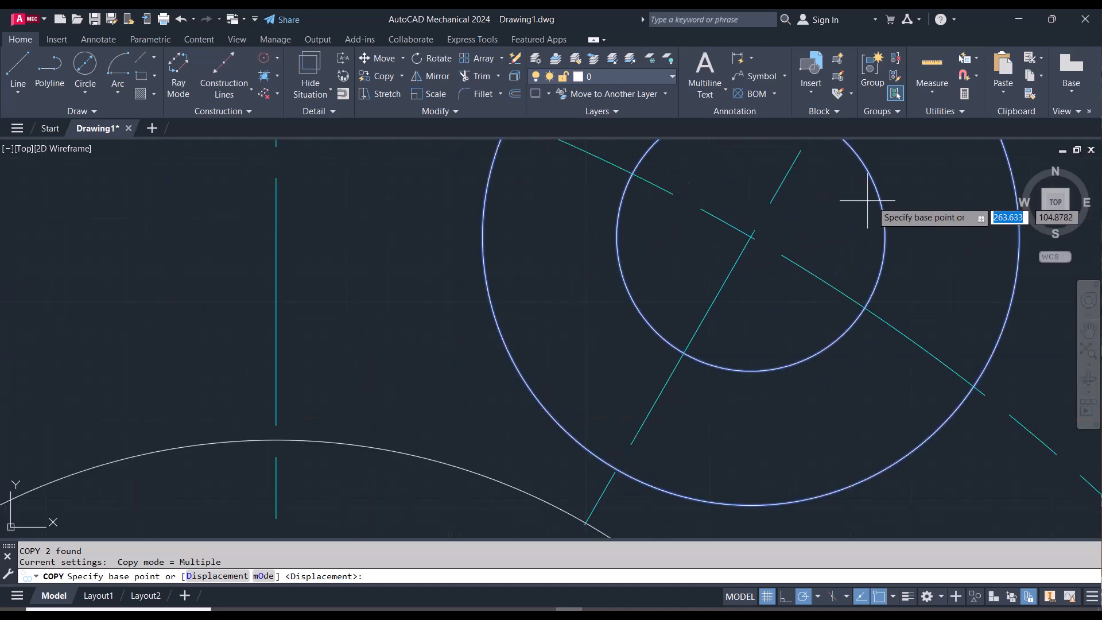
{"action": "left_click", "coordinate": [751, 236]}
{"action": "scroll", "coordinate": [751, 236], "scroll_direction": "down", "scroll_amount": 7}
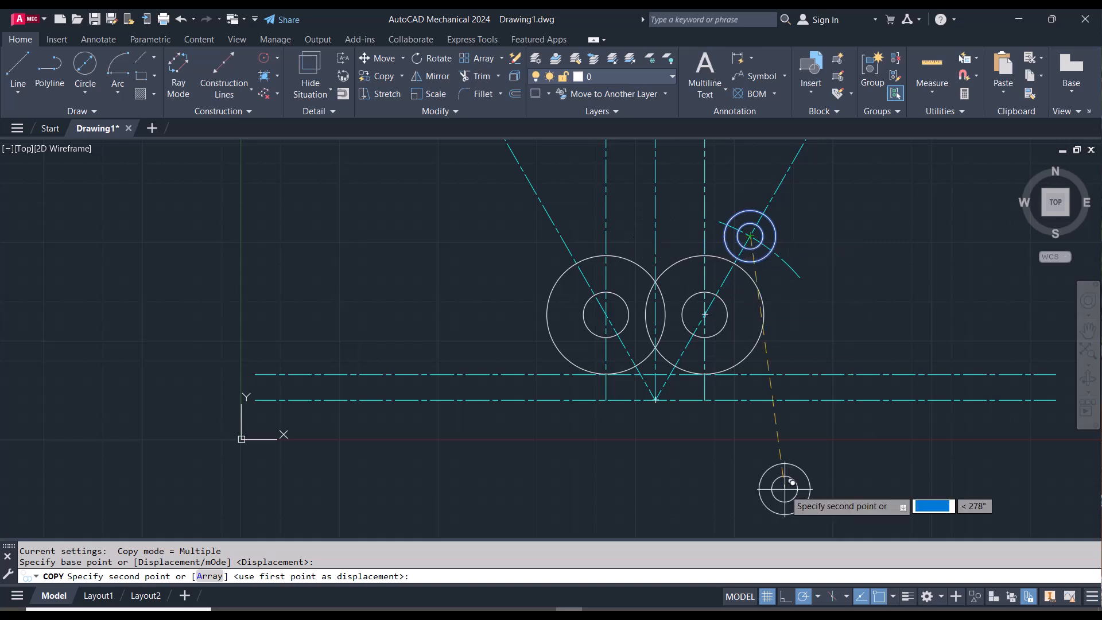
{"action": "left_click", "coordinate": [785, 597]}
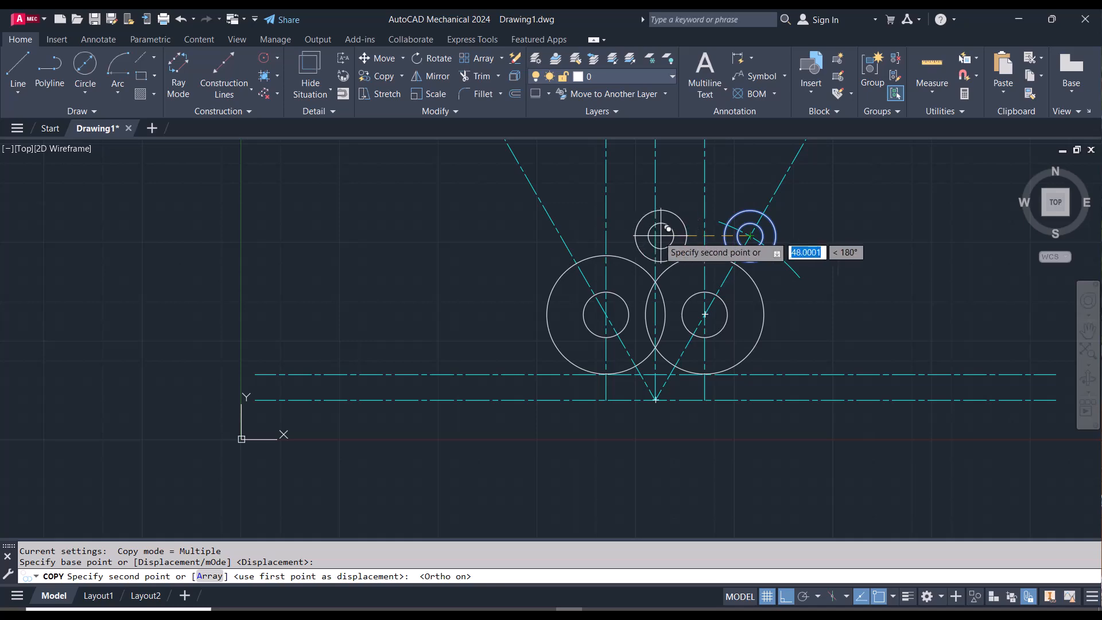
{"action": "scroll", "coordinate": [654, 235], "scroll_direction": "up", "scroll_amount": 8}
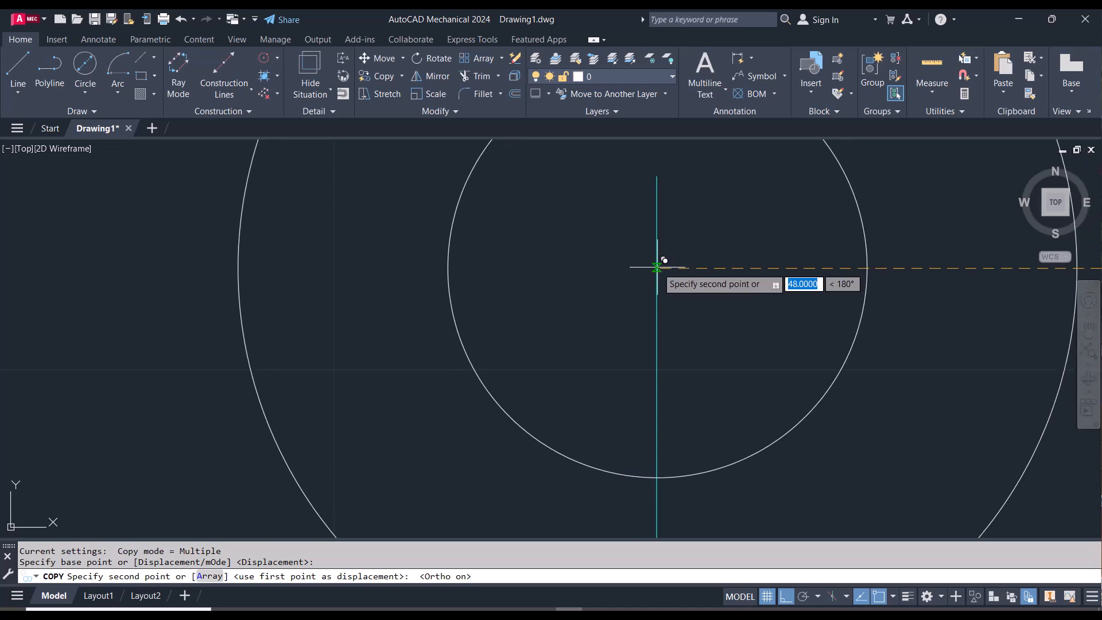
{"action": "left_click", "coordinate": [658, 262]}
- Place a second copy of both small circles at the same height on the left inclined centerline and end the copying
{"action": "scroll", "coordinate": [665, 260], "scroll_direction": "down", "scroll_amount": 6}
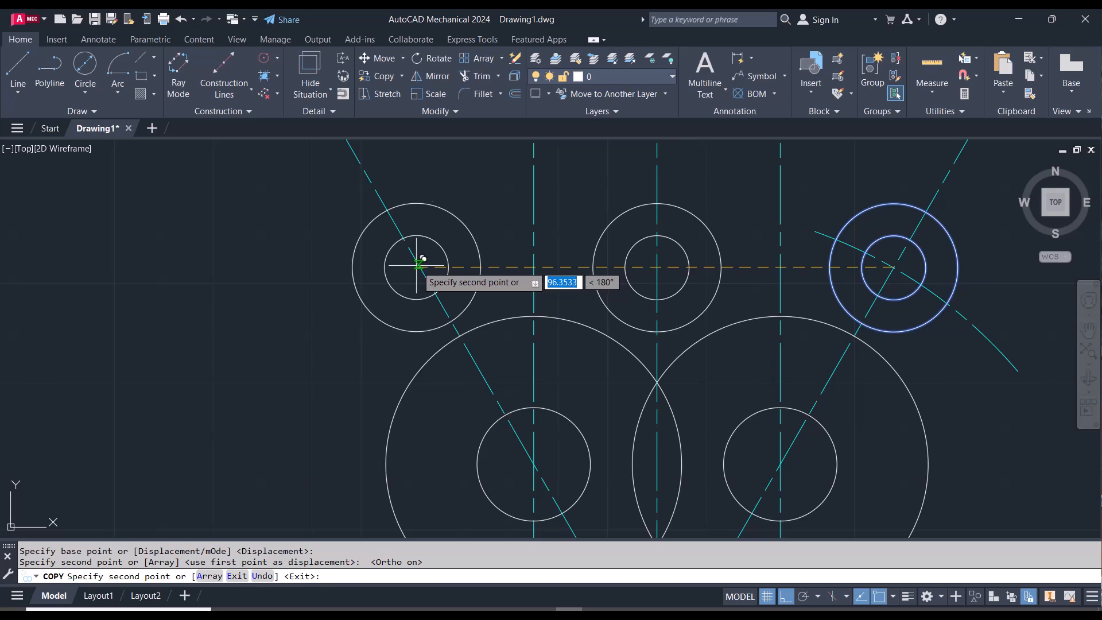
{"action": "scroll", "coordinate": [422, 261], "scroll_direction": "up", "scroll_amount": 5}
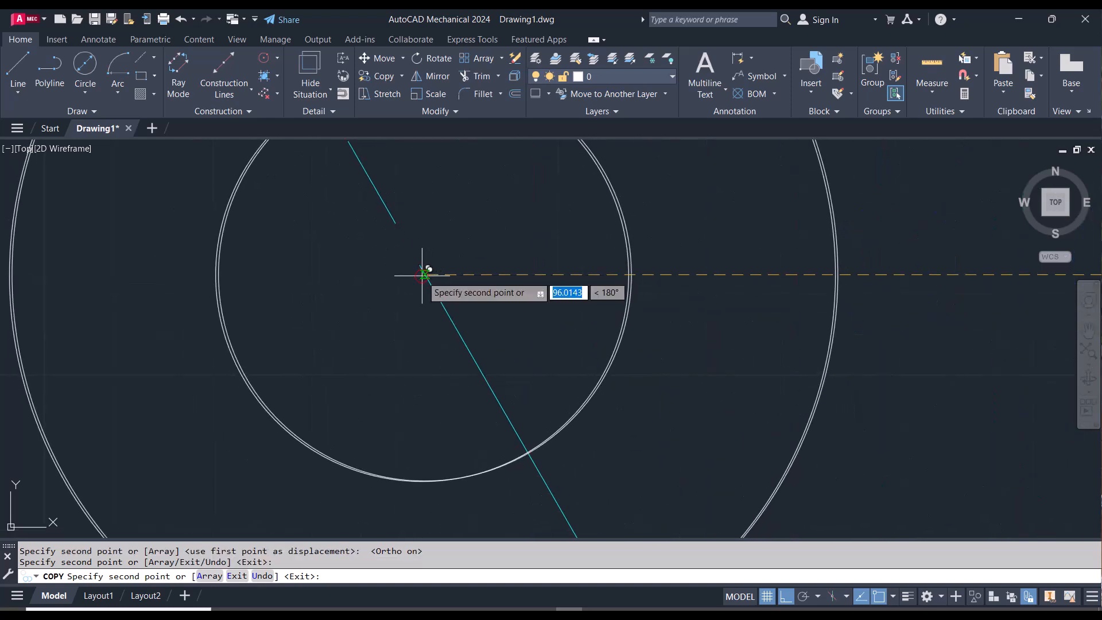
{"action": "left_click", "coordinate": [425, 274]}
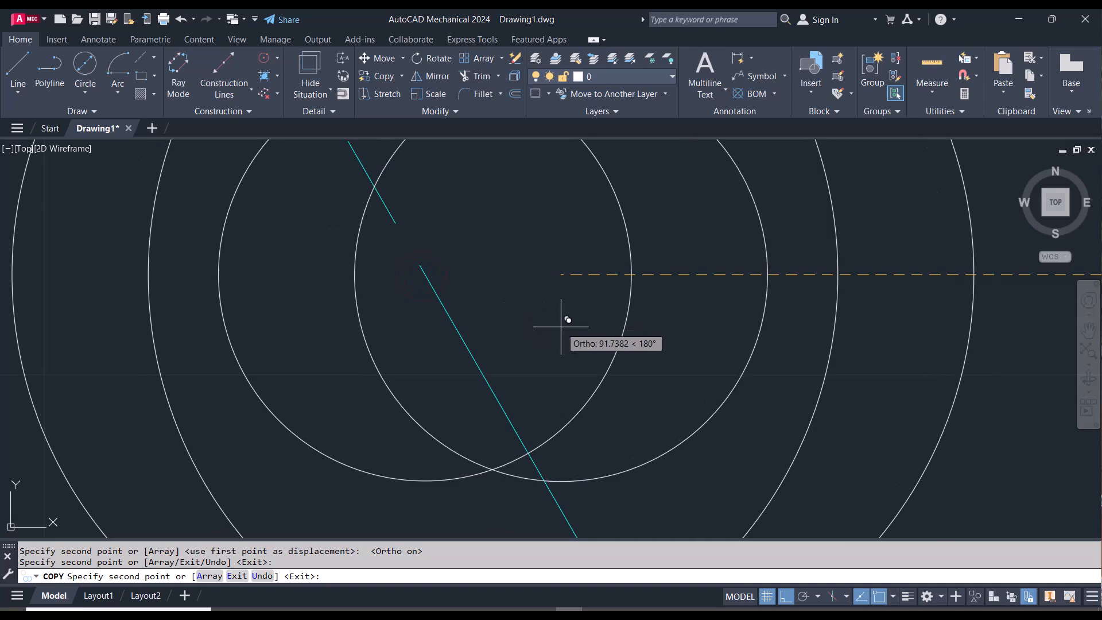
{"action": "scroll", "coordinate": [557, 318], "scroll_direction": "down", "scroll_amount": 8}
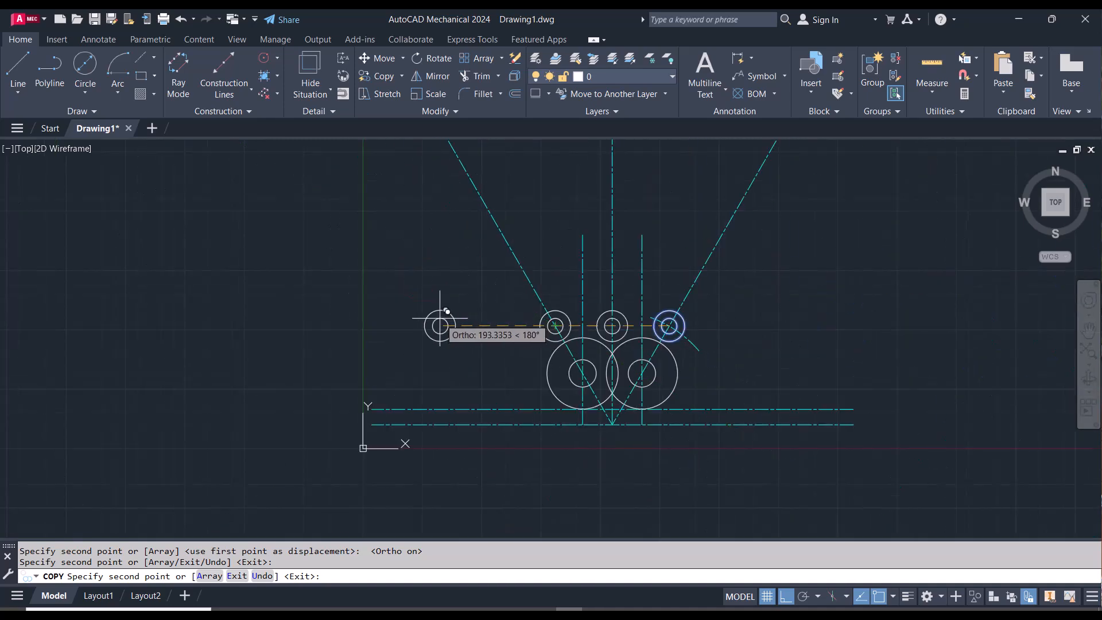
{"action": "key", "text": "Escape"}
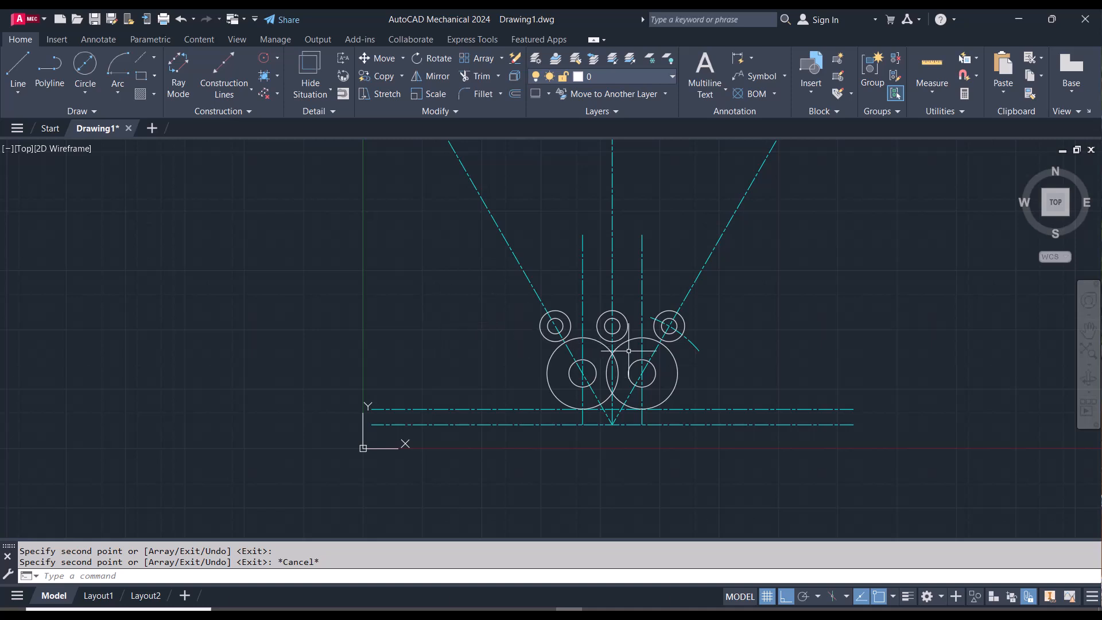
- On layer AM_7 with Ortho off, draw a line about 168 long at 105° from the main vertical centerline's base
{"action": "scroll", "coordinate": [628, 351], "scroll_direction": "up", "scroll_amount": 2}
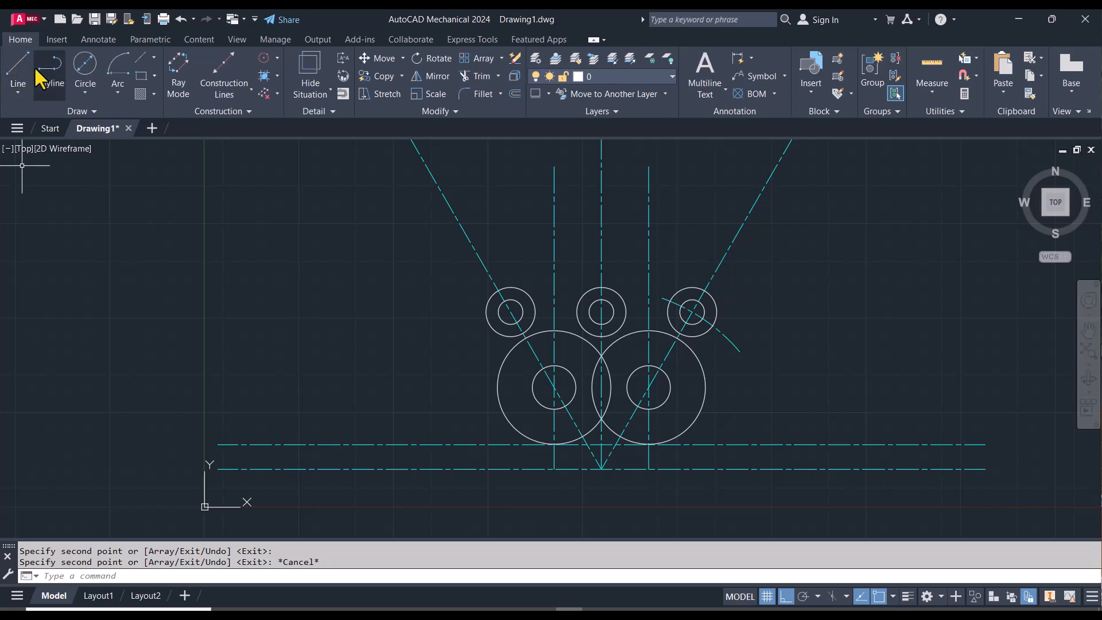
{"action": "left_click", "coordinate": [618, 75]}
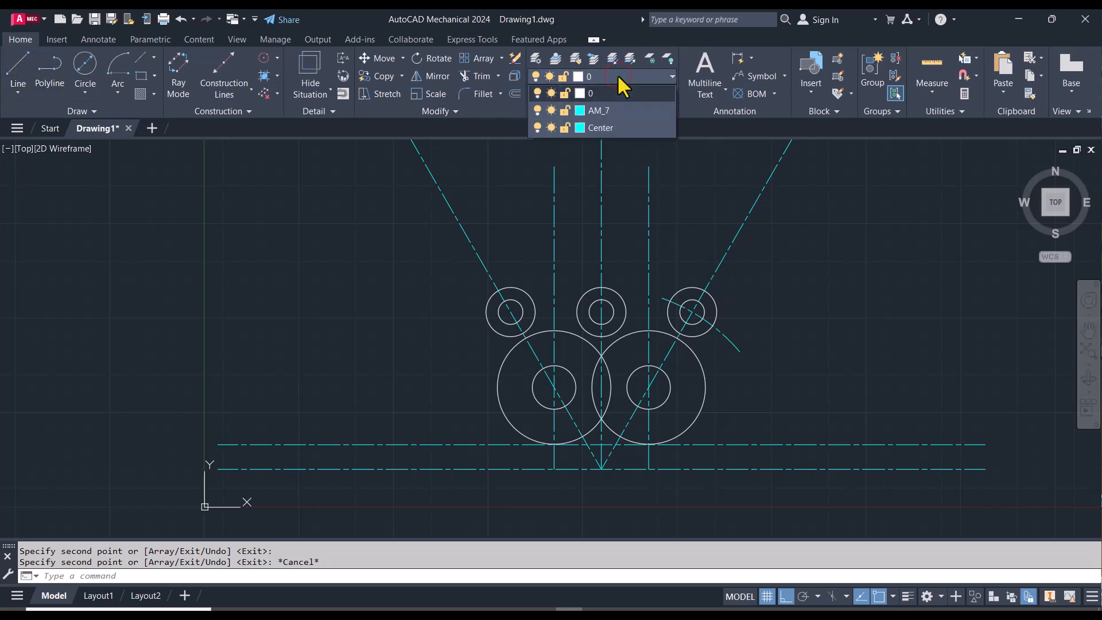
{"action": "left_click", "coordinate": [618, 111]}
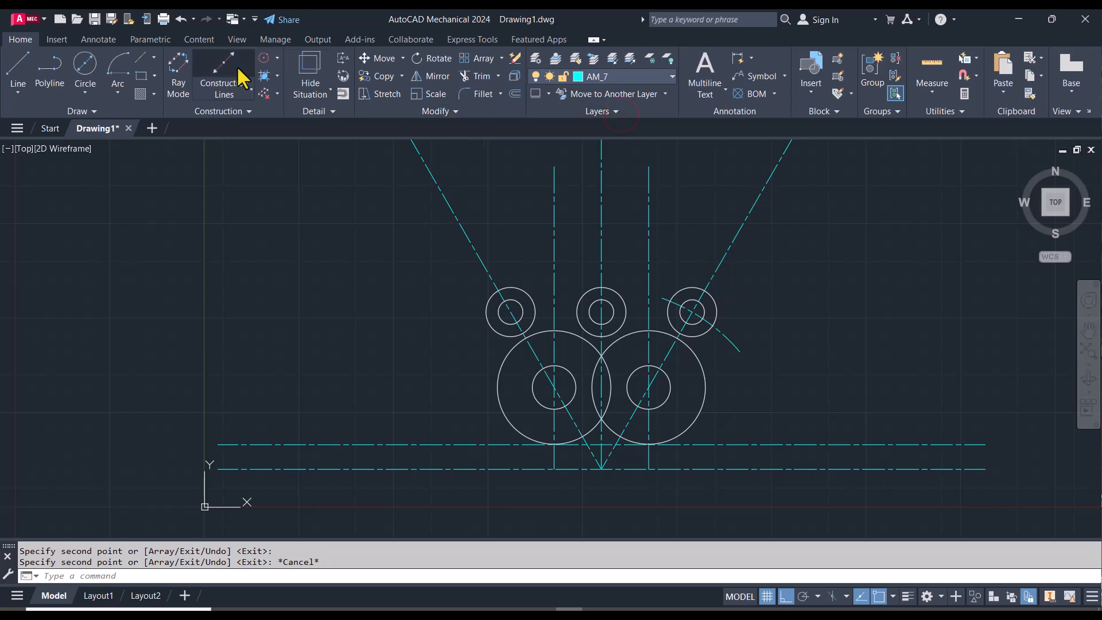
{"action": "left_click", "coordinate": [19, 70]}
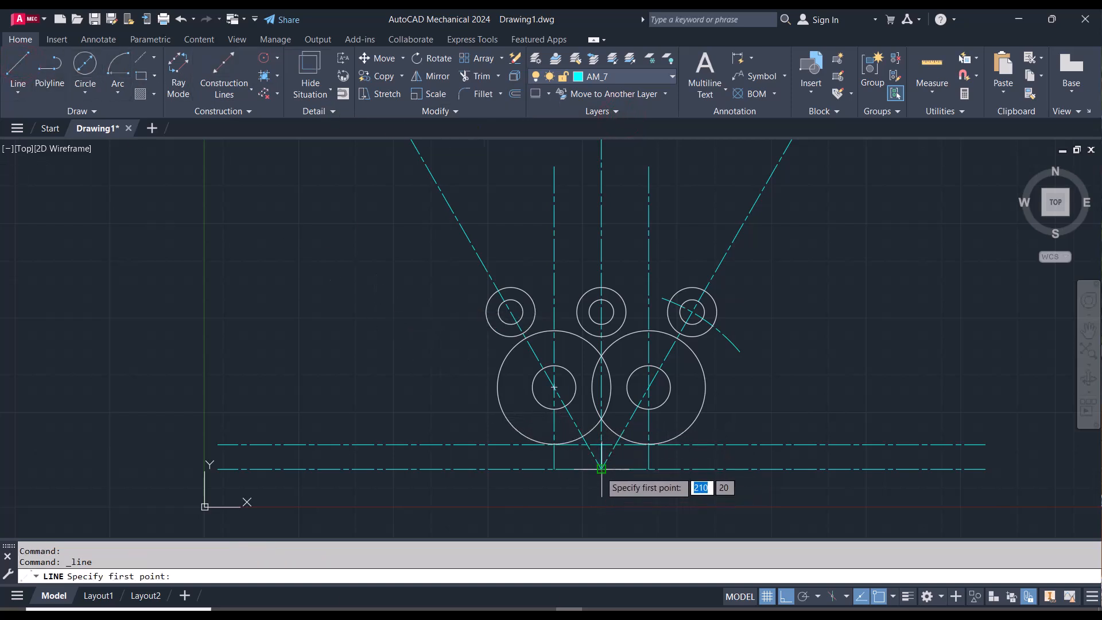
{"action": "left_click", "coordinate": [601, 469]}
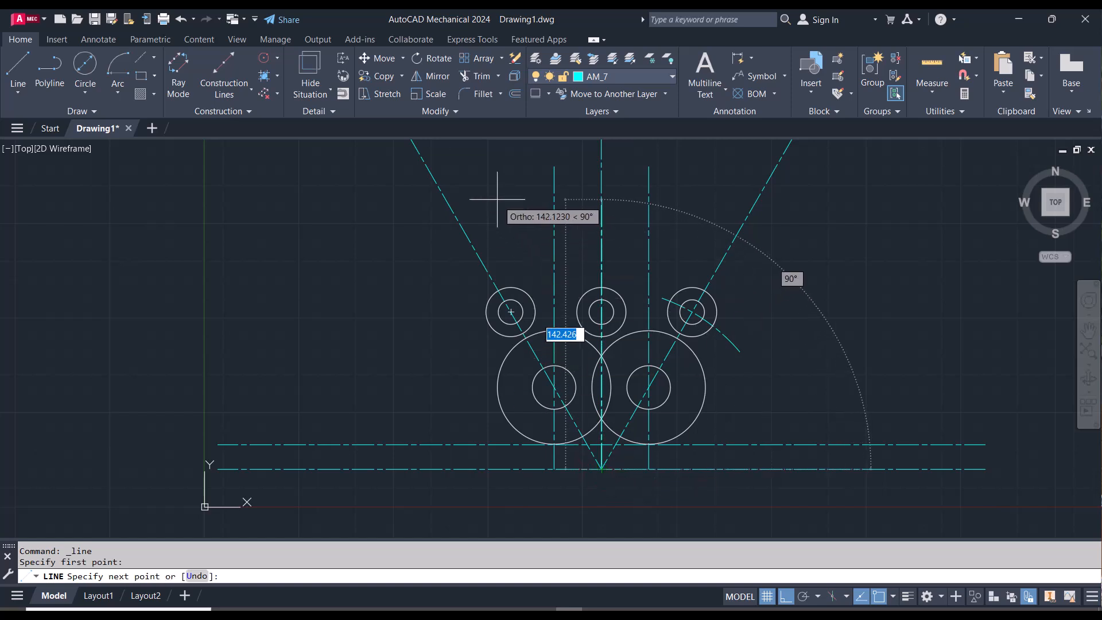
{"action": "left_click", "coordinate": [785, 597]}
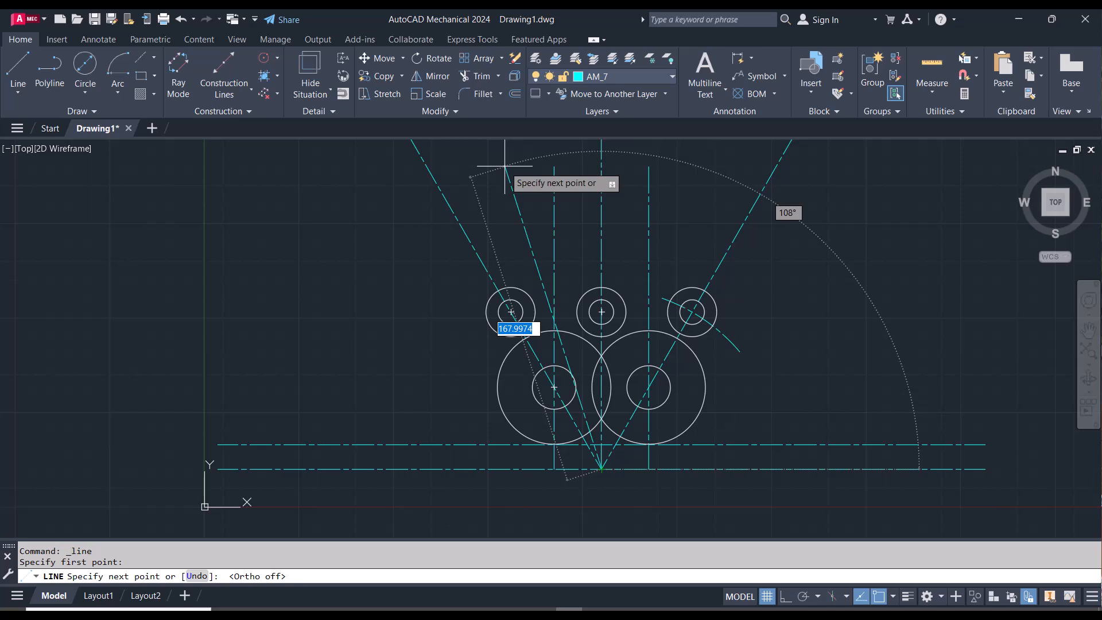
{"action": "key", "text": "Tab"}
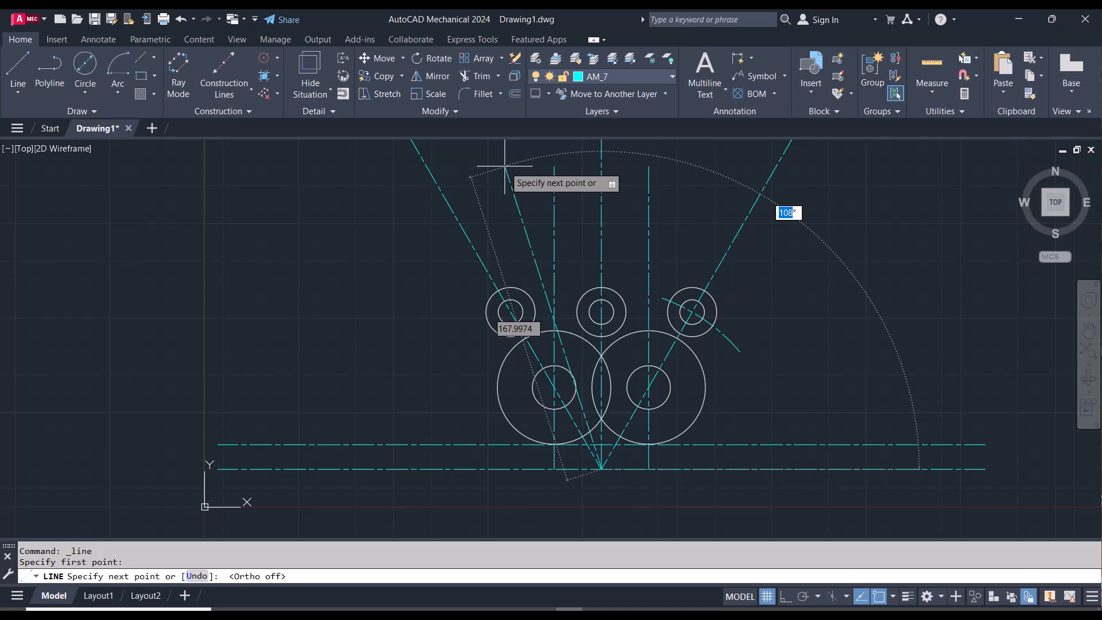
{"action": "type", "text": "105"}
{"action": "key", "text": "Tab"}
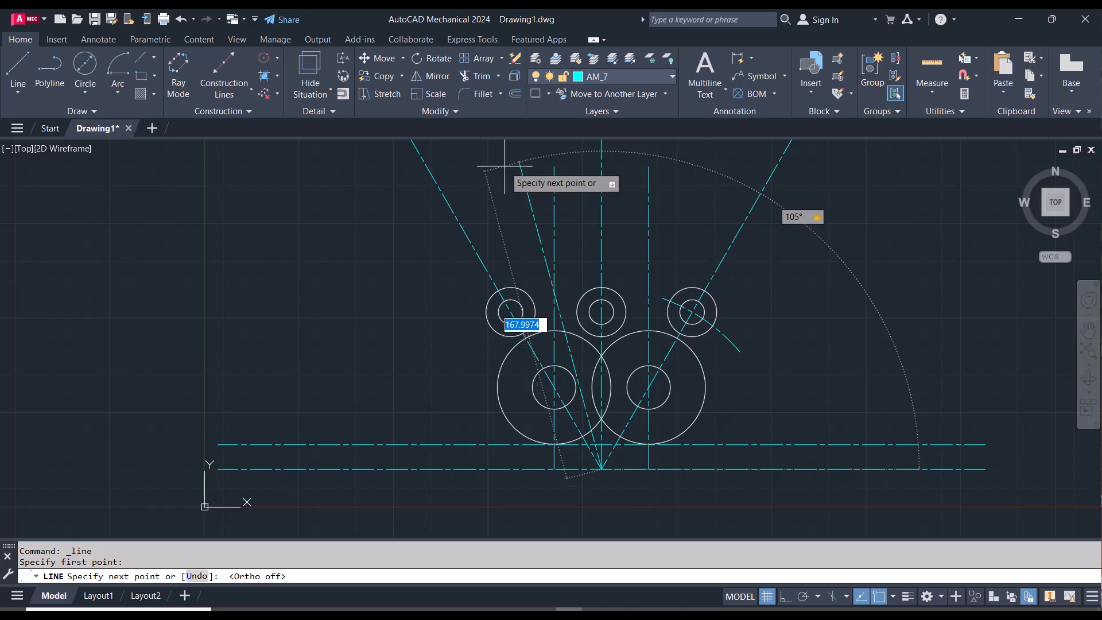
{"action": "key", "text": "Return"}
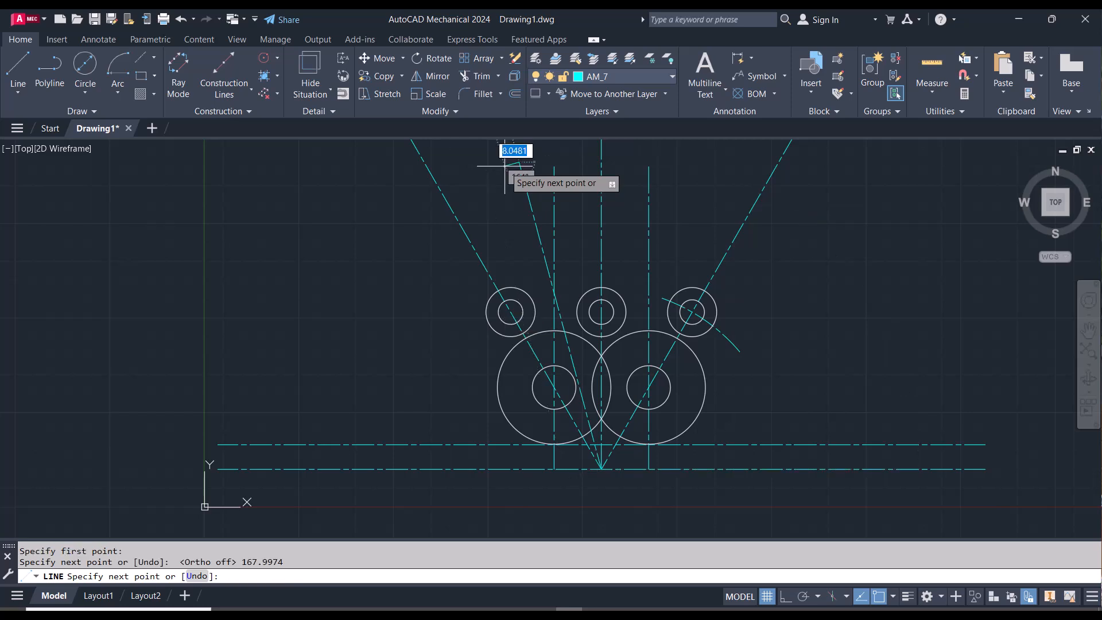
{"action": "key", "text": "Escape"}
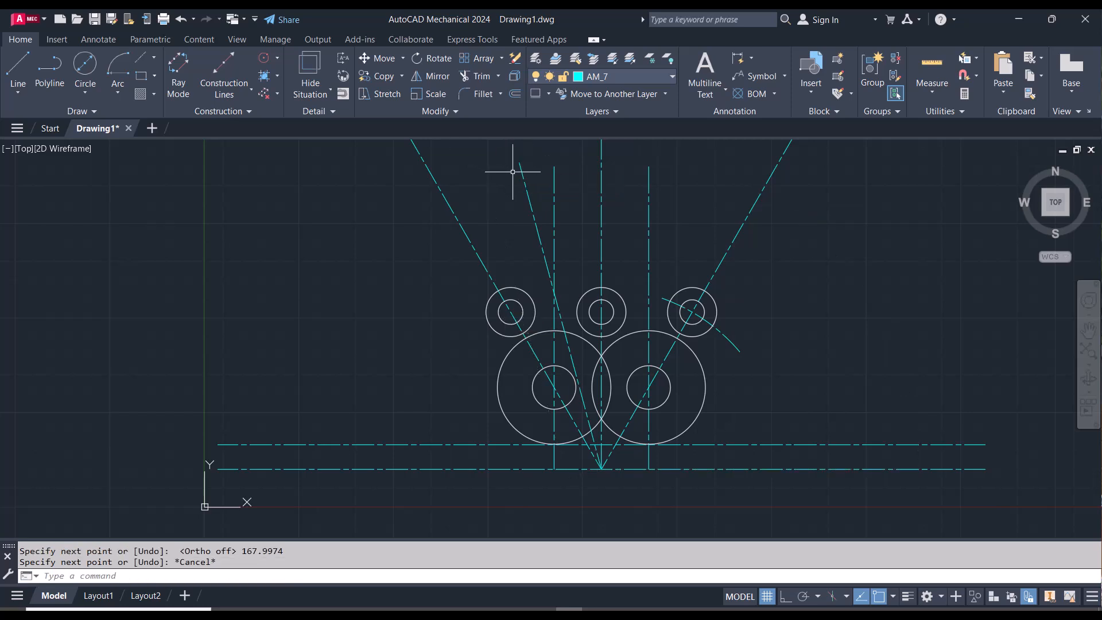
{"action": "left_click", "coordinate": [519, 177]}
{"action": "left_click", "coordinate": [522, 178]}
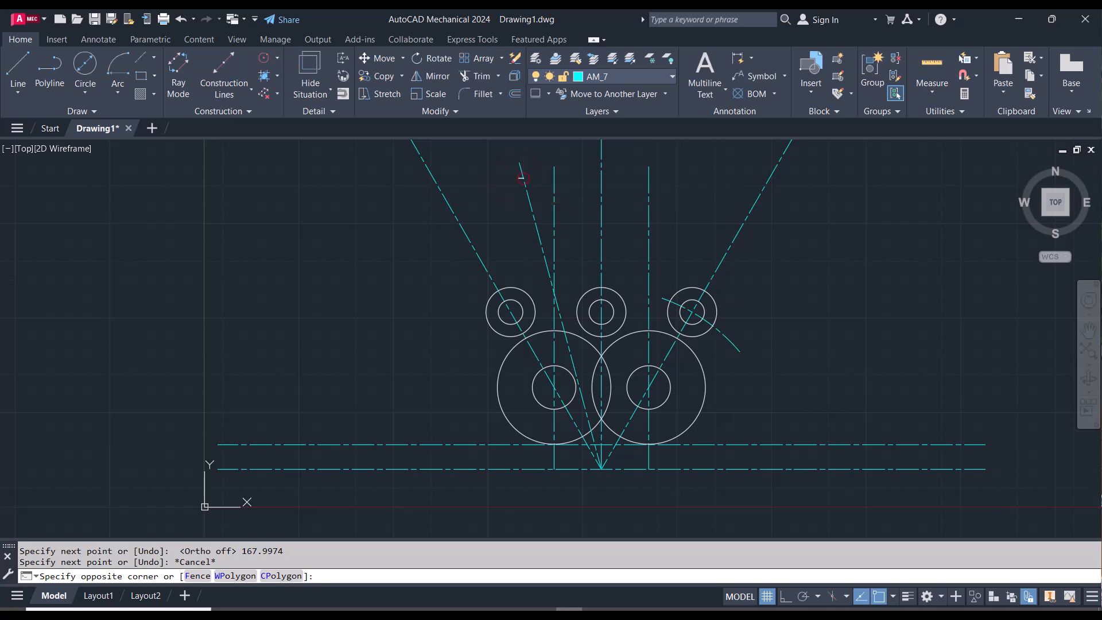
{"action": "left_click", "coordinate": [523, 178]}
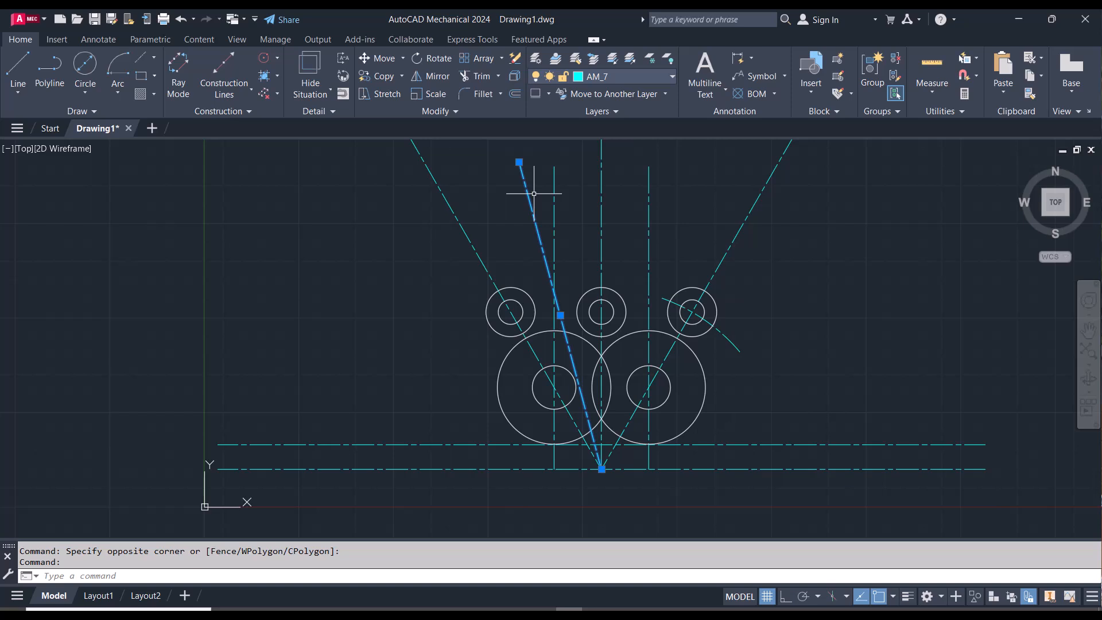
{"action": "key", "text": "Escape"}
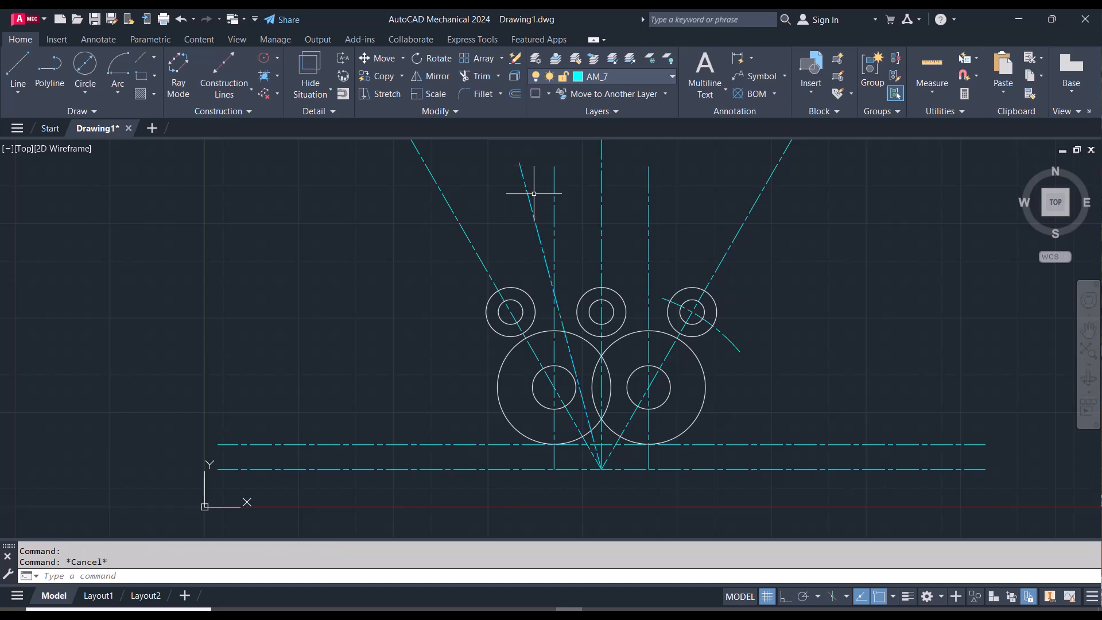
- Draw a radius 127 arc centered at the main vertical centerline's base, from about 114° to 95°, across the 105° centerline
{"action": "left_click", "coordinate": [118, 89]}
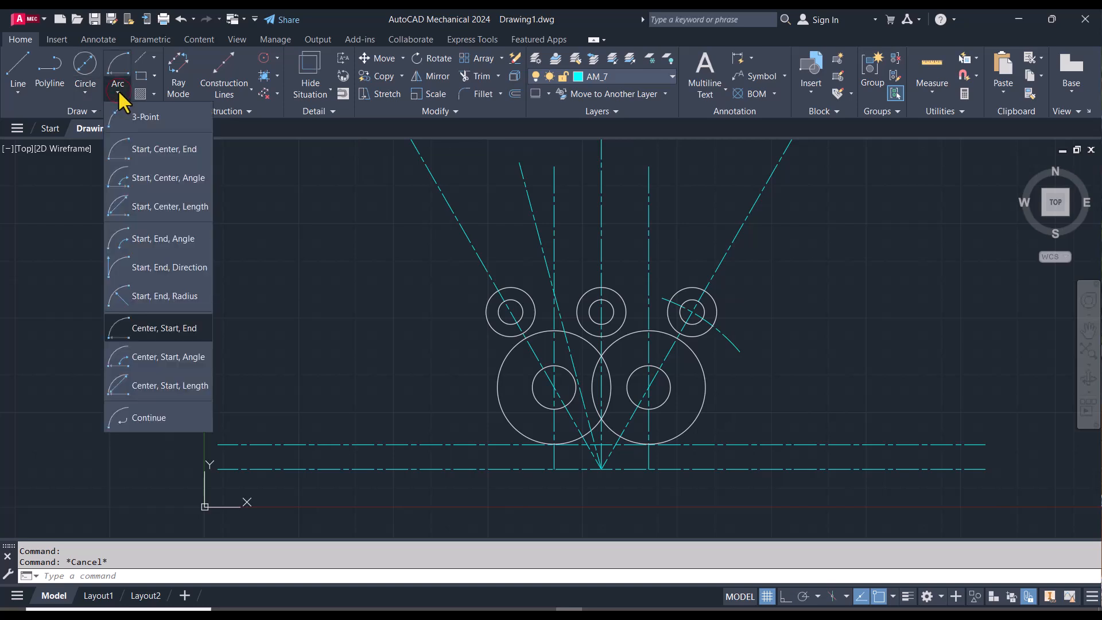
{"action": "left_click", "coordinate": [169, 329]}
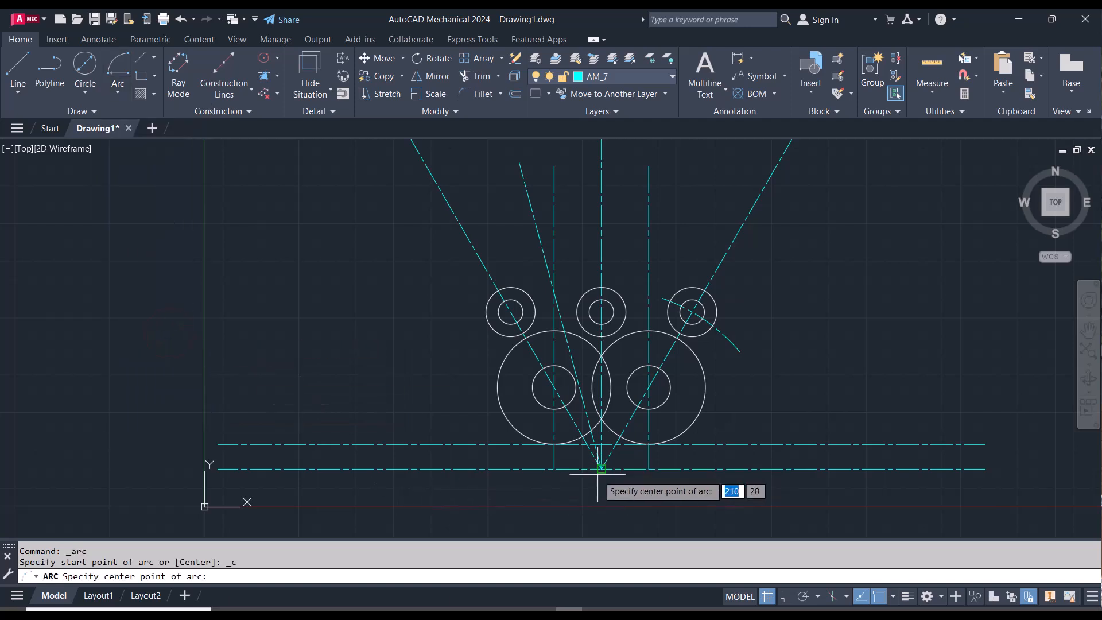
{"action": "scroll", "coordinate": [601, 469], "scroll_direction": "up", "scroll_amount": 5}
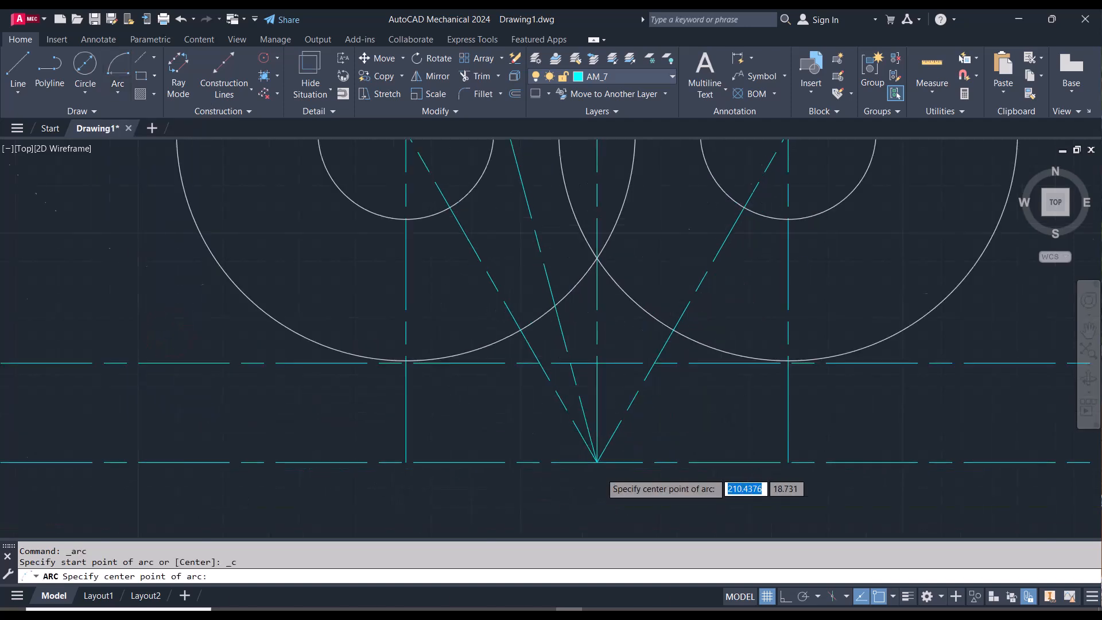
{"action": "left_click", "coordinate": [589, 447]}
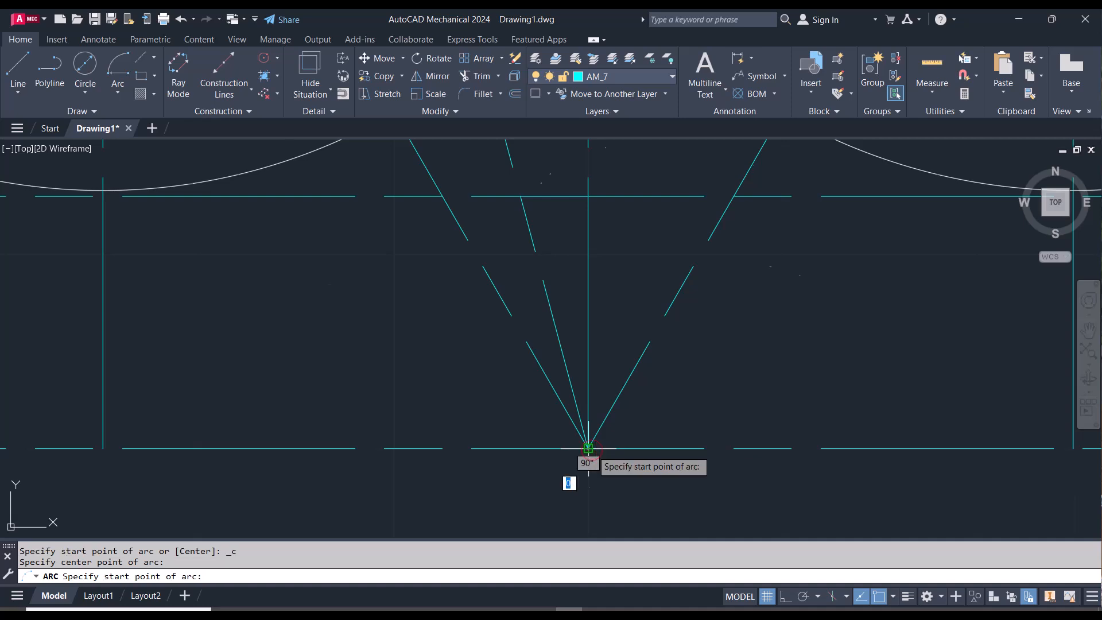
{"action": "scroll", "coordinate": [589, 450], "scroll_direction": "down", "scroll_amount": 5}
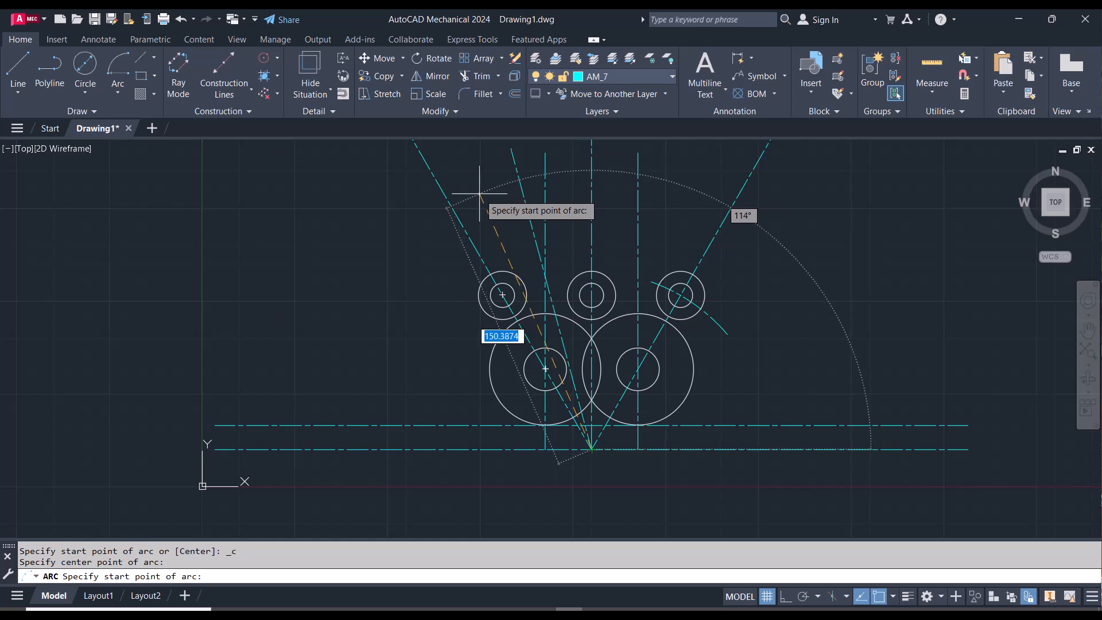
{"action": "type", "text": "127"}
{"action": "key", "text": "Return"}
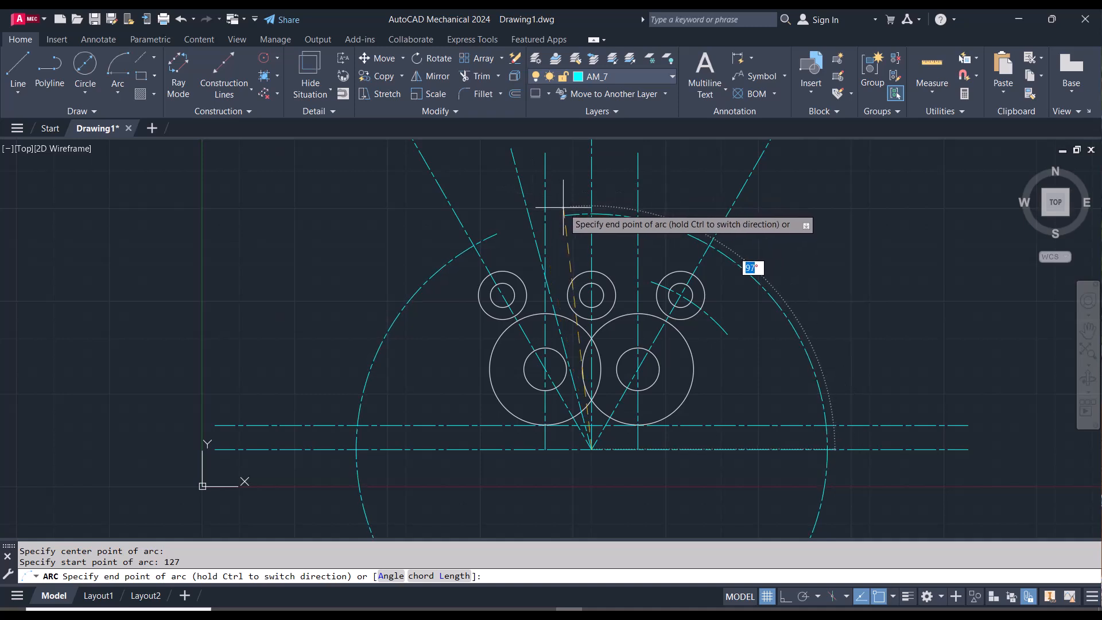
{"action": "key", "text": "ctrl"}
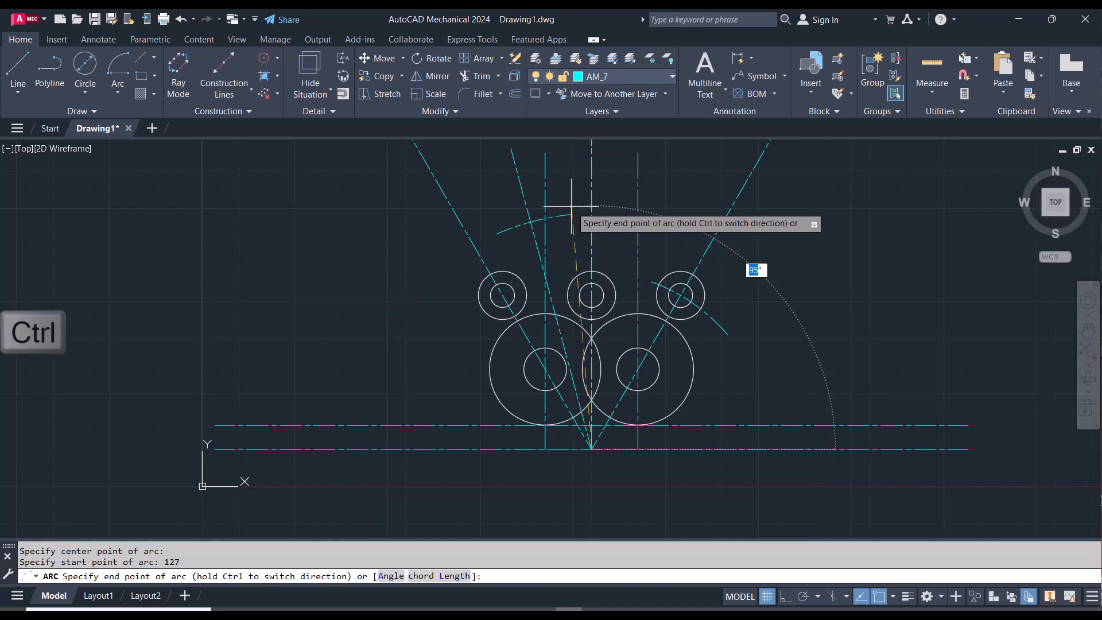
{"action": "left_click", "coordinate": [571, 205]}
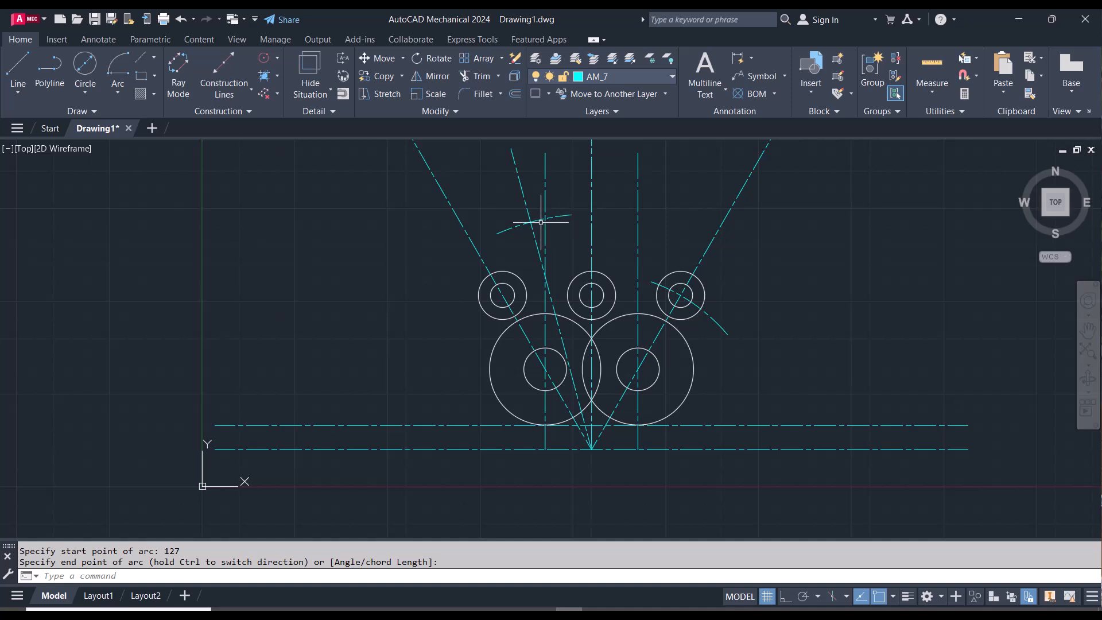
- On layer 0, draw a 36-diameter circle centered where the 105° centerline crosses the radius 127 arc
{"action": "scroll", "coordinate": [541, 222], "scroll_direction": "up", "scroll_amount": 2}
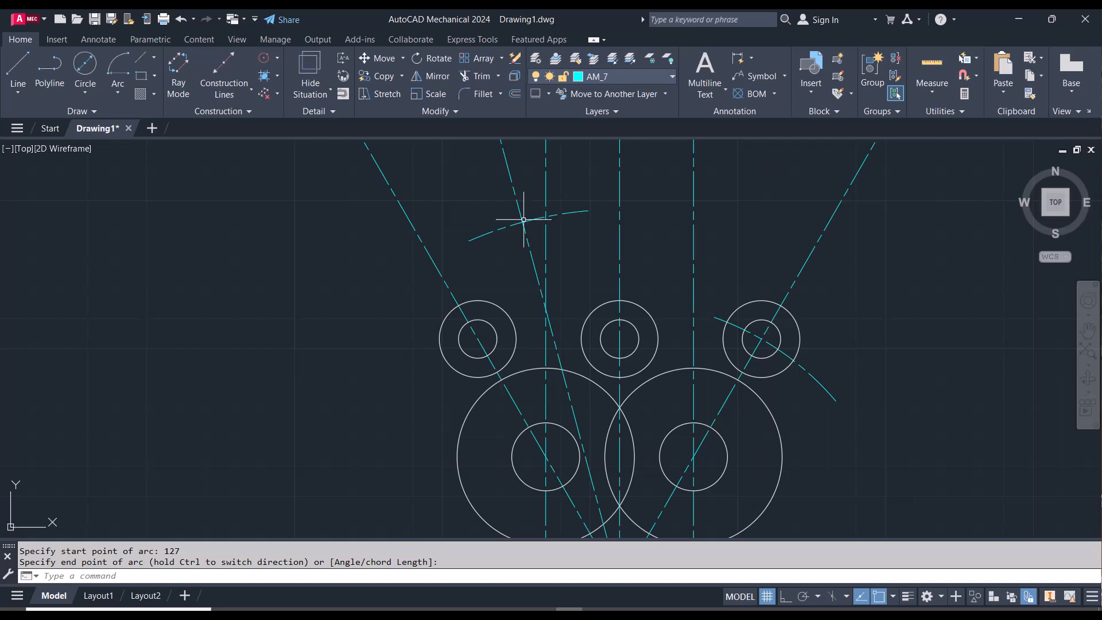
{"action": "left_click", "coordinate": [601, 80]}
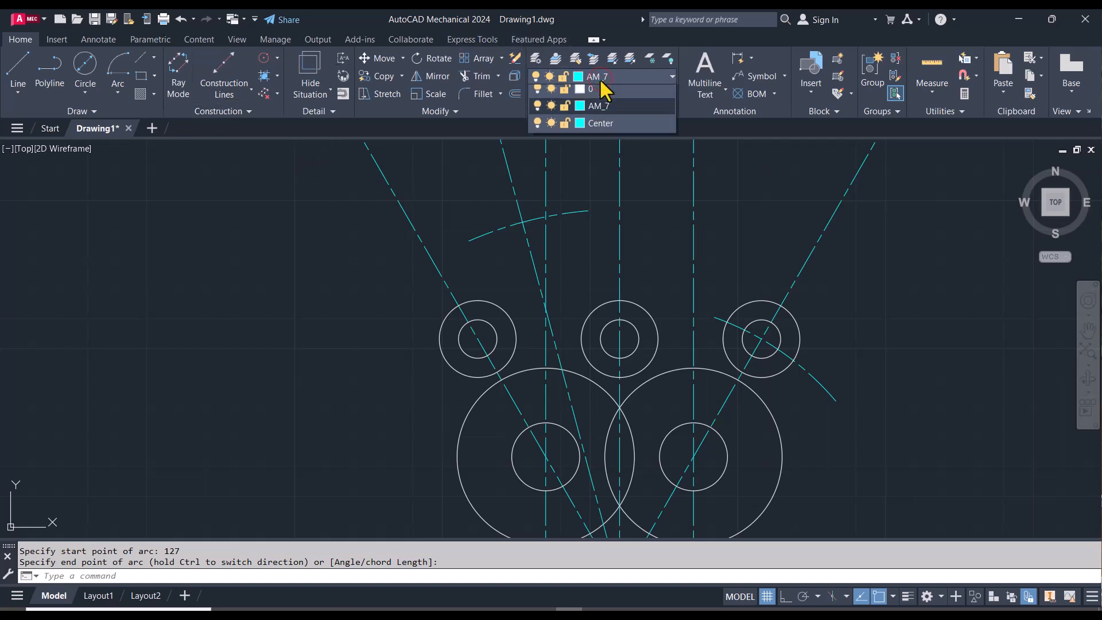
{"action": "left_click", "coordinate": [603, 89]}
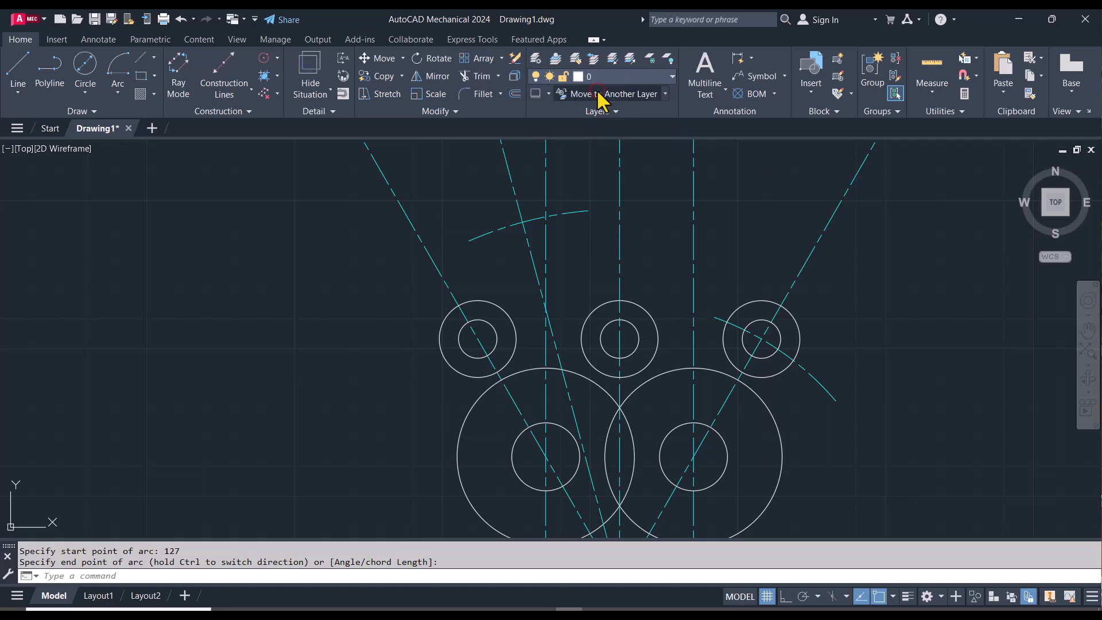
{"action": "left_click", "coordinate": [91, 69]}
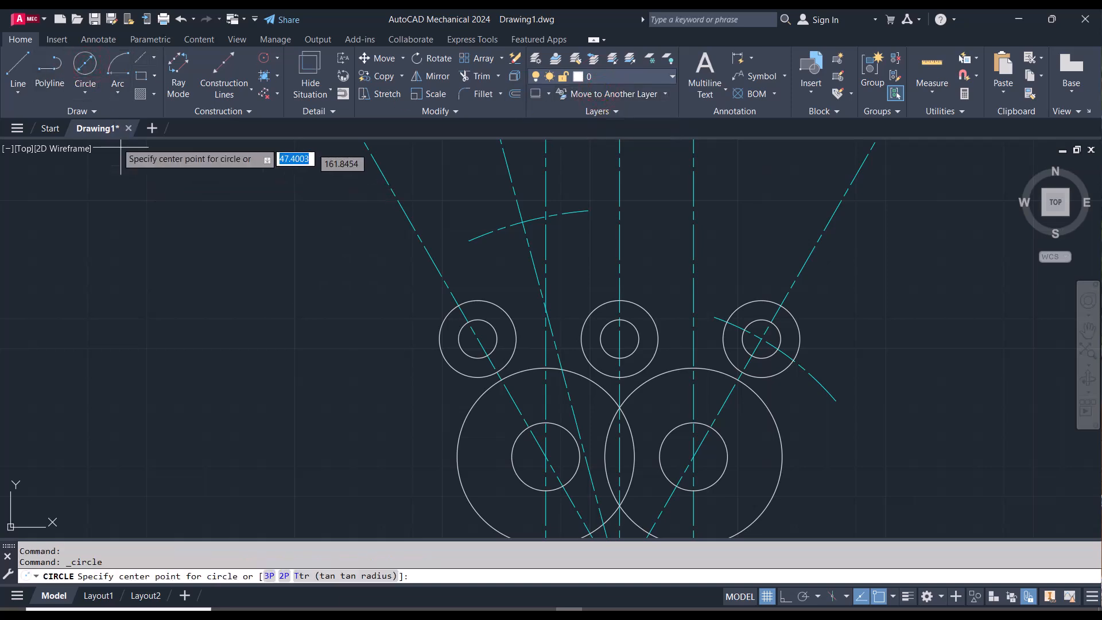
{"action": "left_click", "coordinate": [86, 93]}
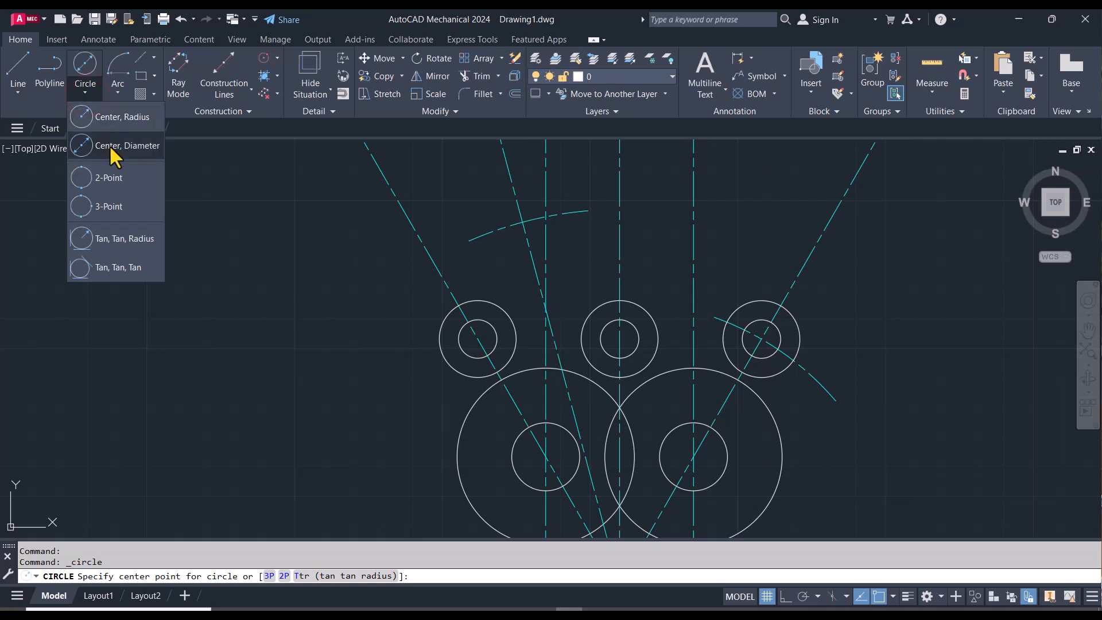
{"action": "left_click", "coordinate": [522, 222]}
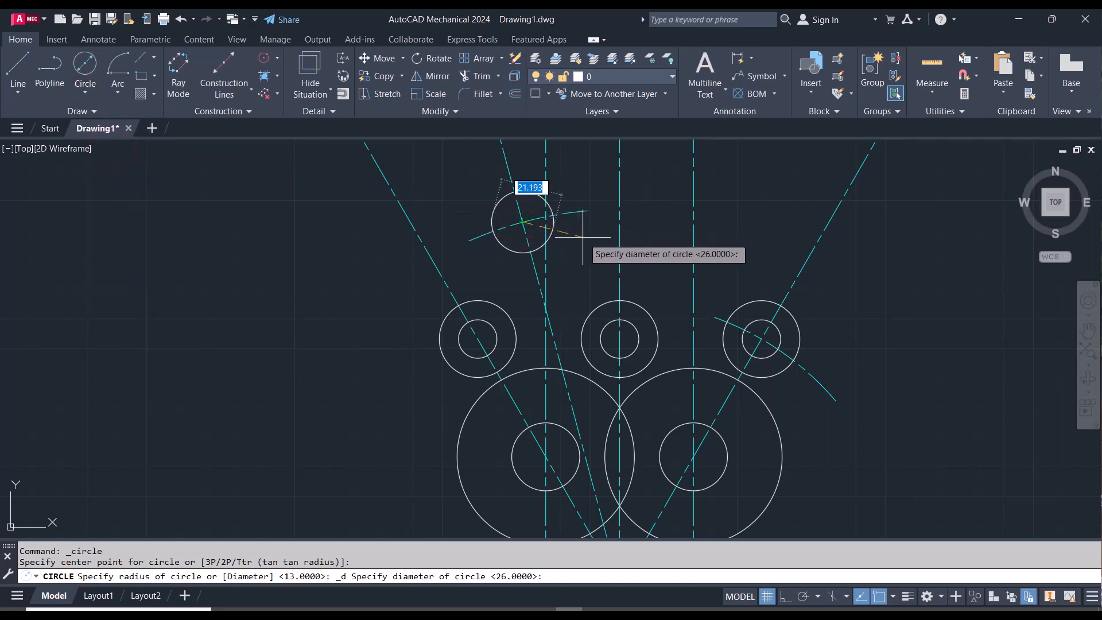
{"action": "type", "text": "36"}
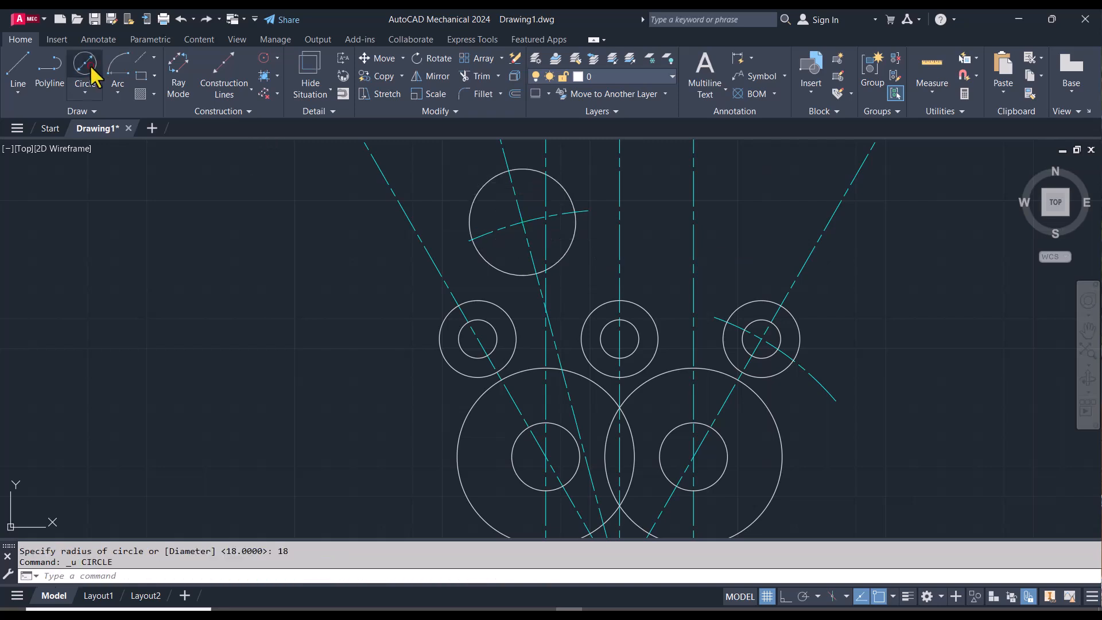
- Draw a concentric 18-diameter circle inside the 36-diameter circle, centered on the same centerline and arc intersection
{"action": "left_click", "coordinate": [86, 69]}
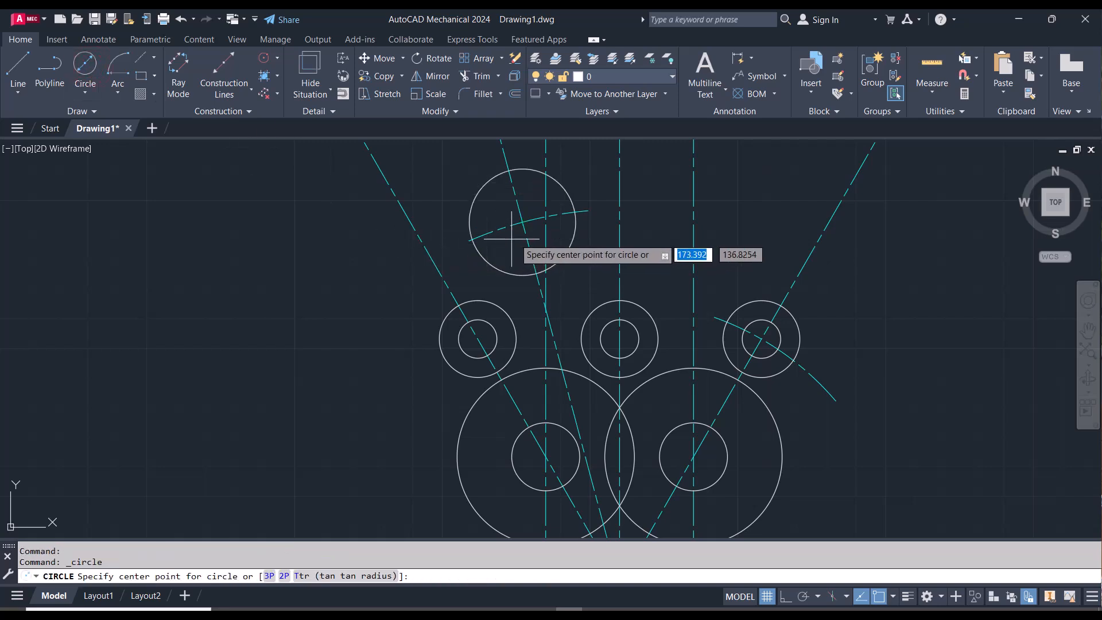
{"action": "scroll", "coordinate": [522, 223], "scroll_direction": "up", "scroll_amount": 6}
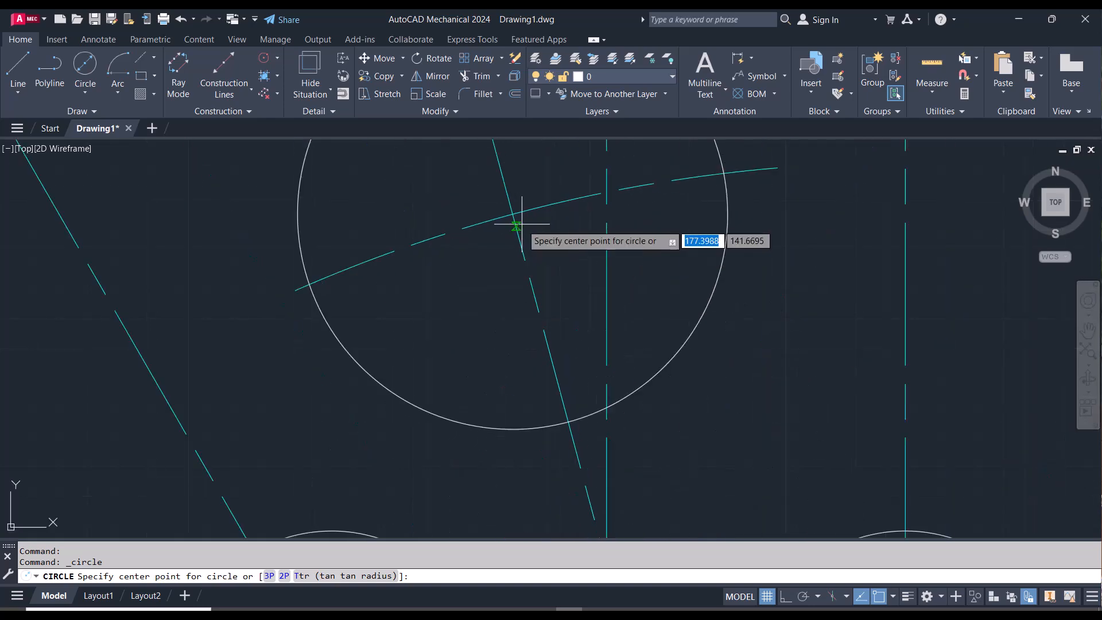
{"action": "left_click", "coordinate": [504, 208]}
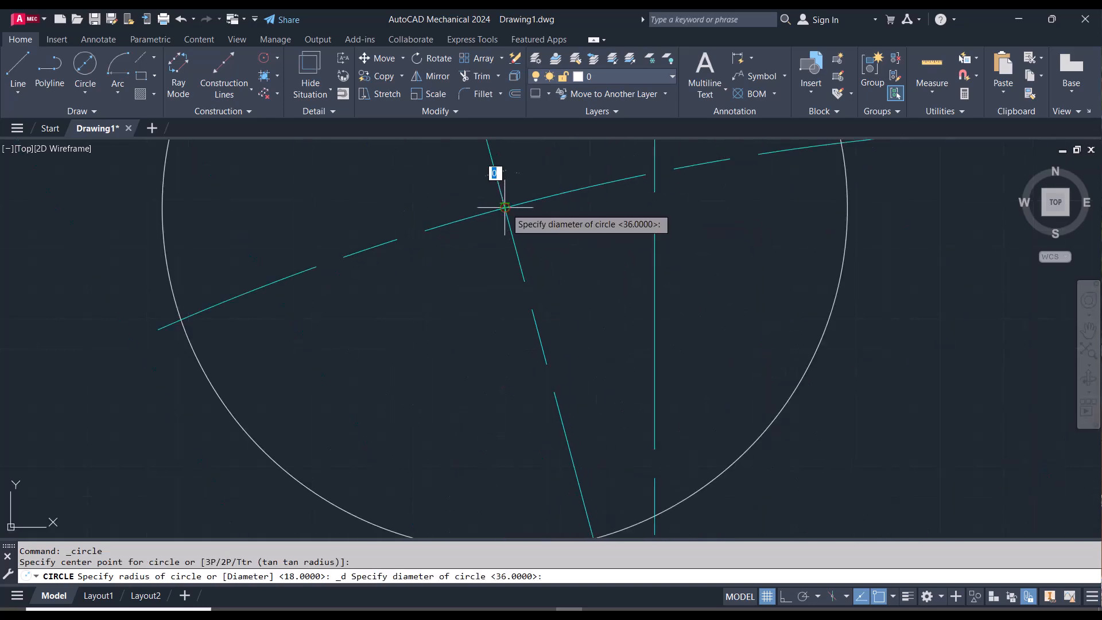
{"action": "scroll", "coordinate": [506, 208], "scroll_direction": "down", "scroll_amount": 6}
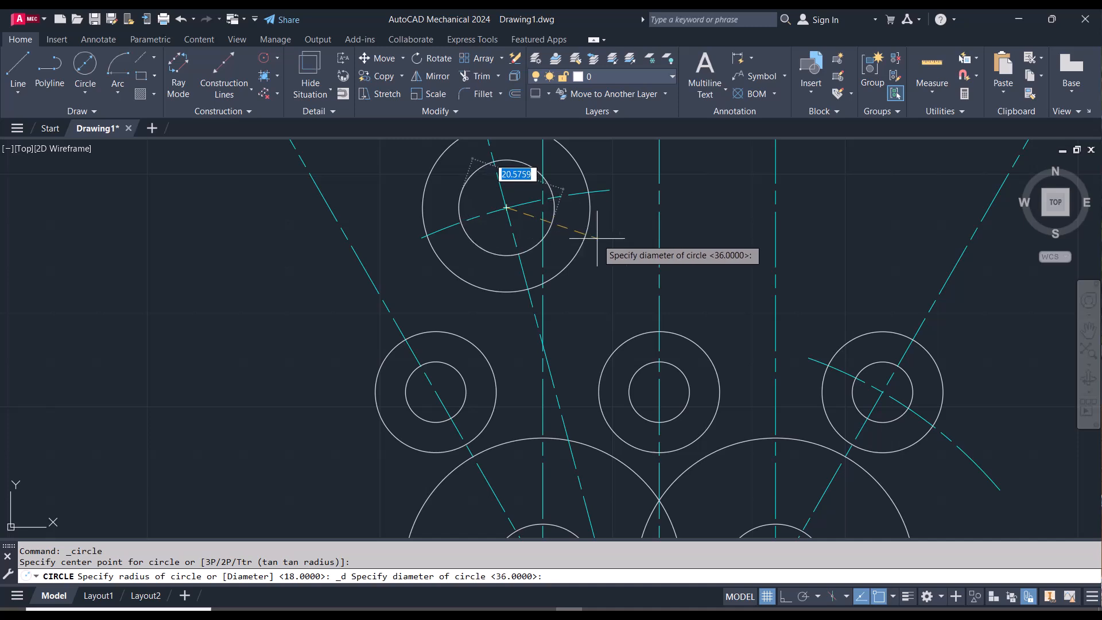
{"action": "type", "text": "18"}
{"action": "key", "text": "Return"}
{"action": "scroll", "coordinate": [597, 239], "scroll_direction": "down", "scroll_amount": 2}
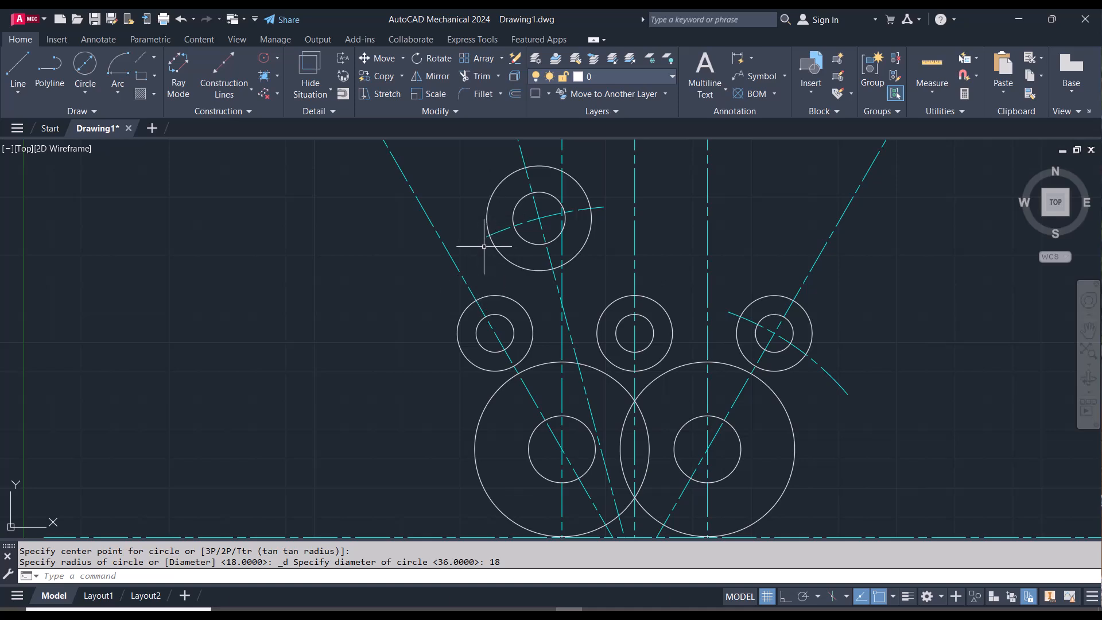
- Hide all centerlines and construction arcs by turning off layer AM_7, keeping layers 0 and Center on
{"action": "left_click", "coordinate": [619, 80]}
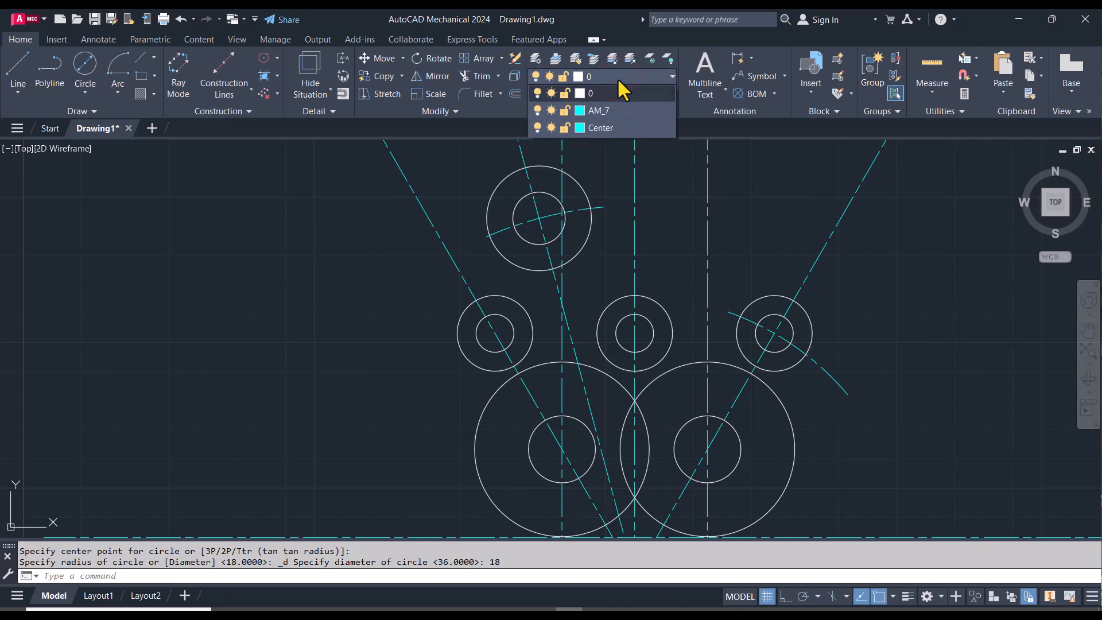
{"action": "left_click", "coordinate": [618, 80]}
{"action": "left_click", "coordinate": [618, 77]}
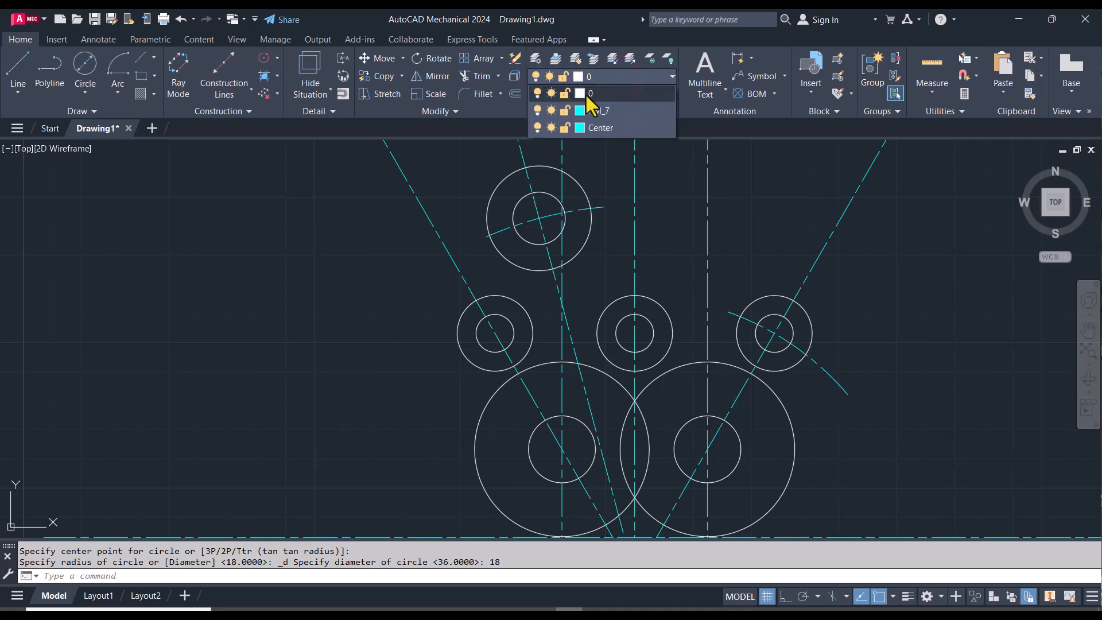
{"action": "left_click", "coordinate": [538, 111]}
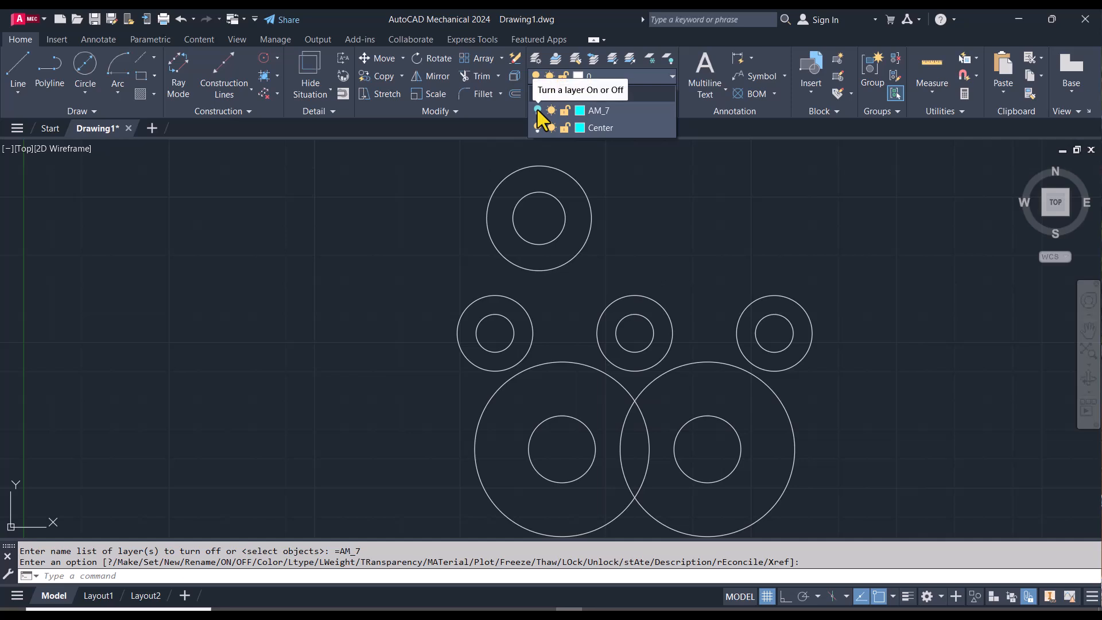
{"action": "left_click", "coordinate": [538, 110]}
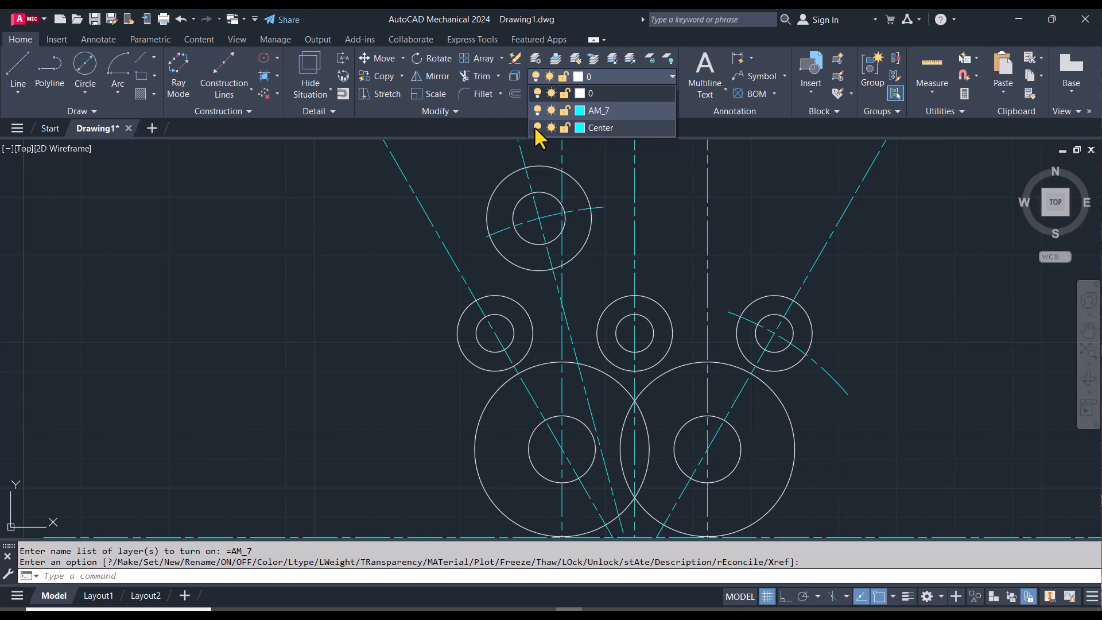
{"action": "left_click", "coordinate": [536, 127]}
{"action": "left_click", "coordinate": [535, 127]}
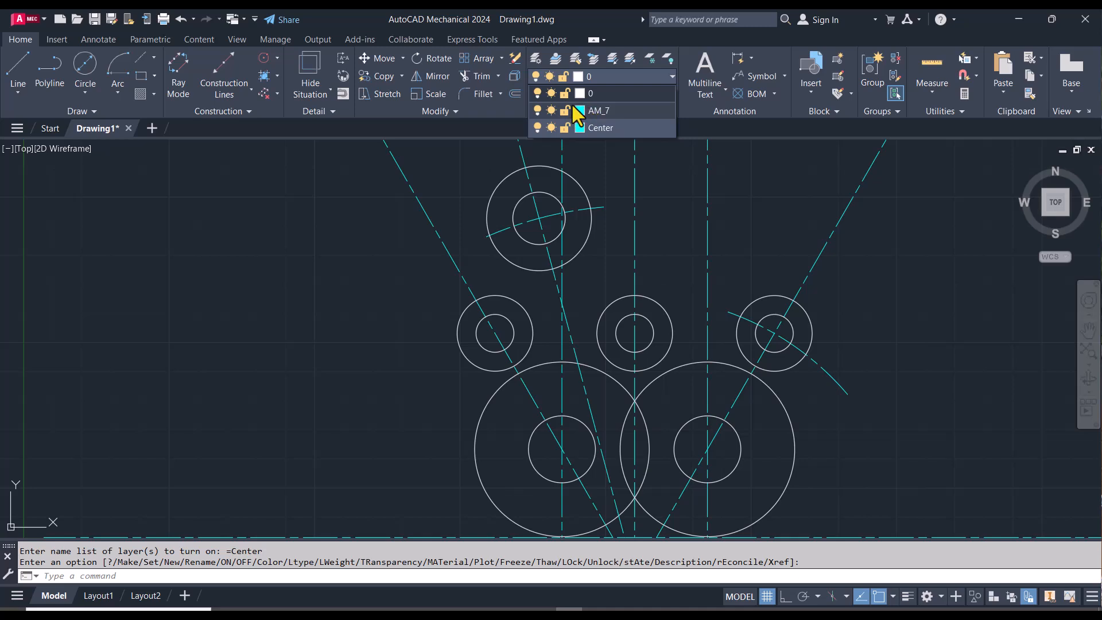
{"action": "left_click", "coordinate": [537, 111]}
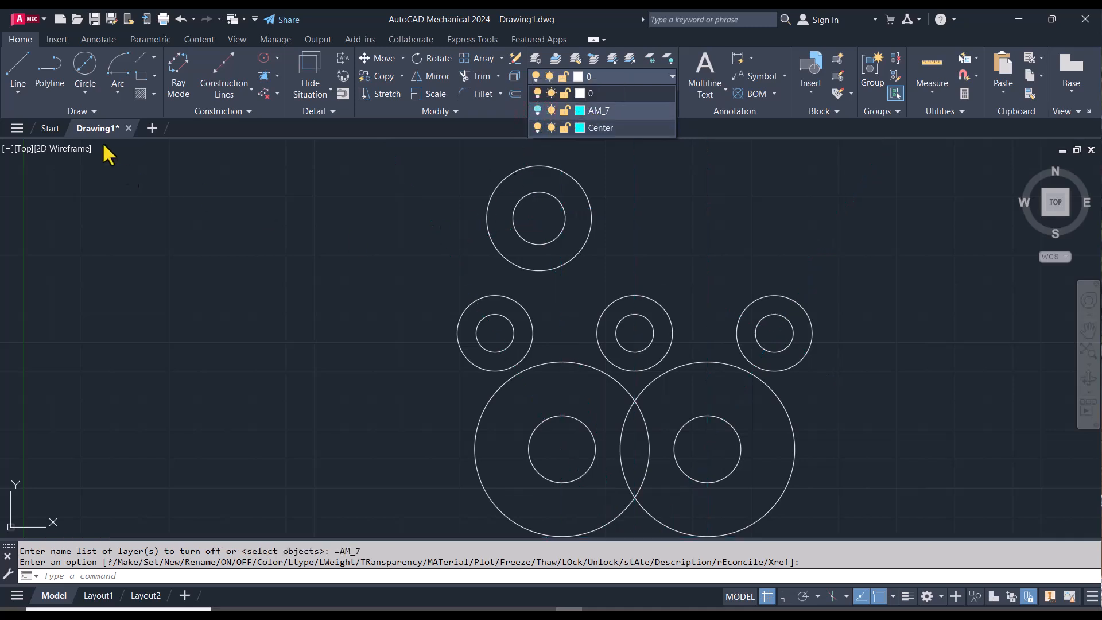
- Draw a radius 32 circle by Tan, Tan, Radius, touching the left sides of the 36-diameter circle and the left 26-diameter circle
{"action": "left_click", "coordinate": [84, 90]}
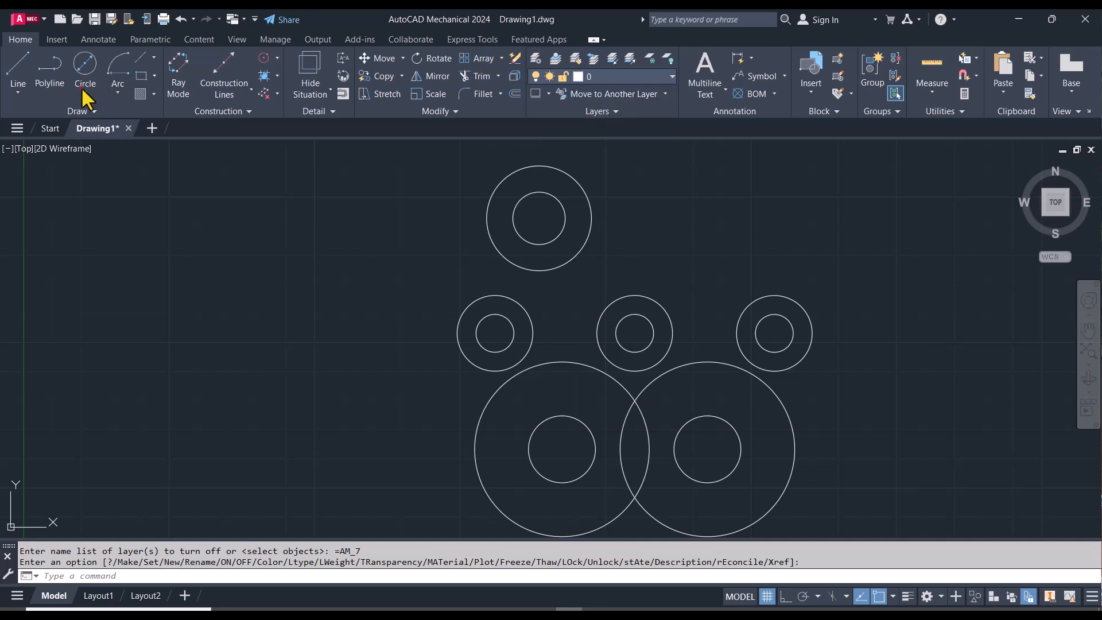
{"action": "left_click", "coordinate": [84, 92]}
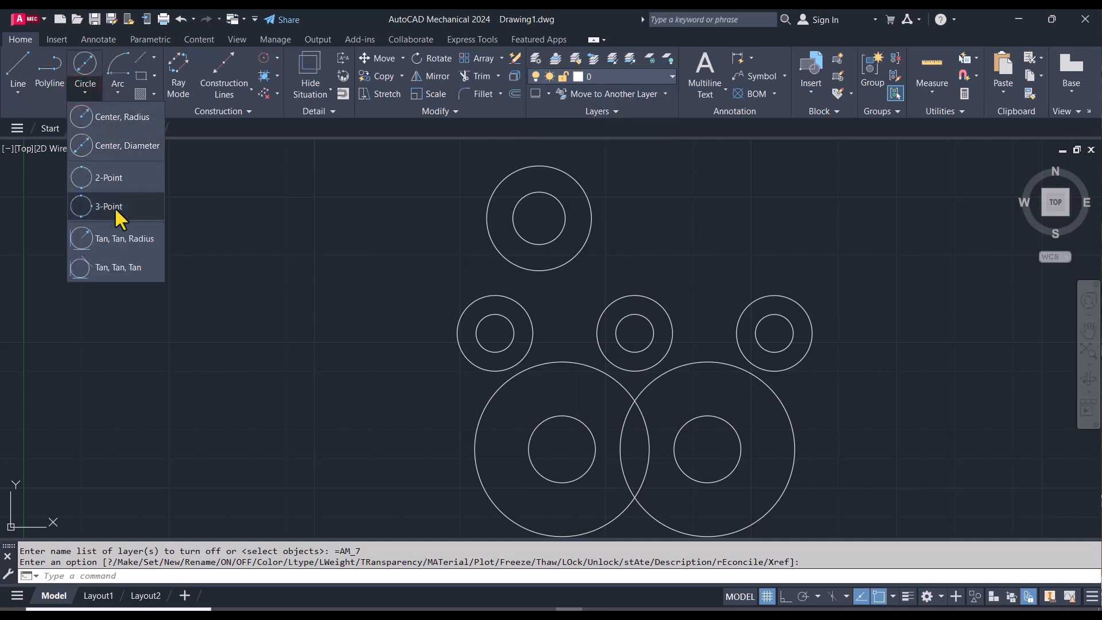
{"action": "left_click", "coordinate": [120, 241]}
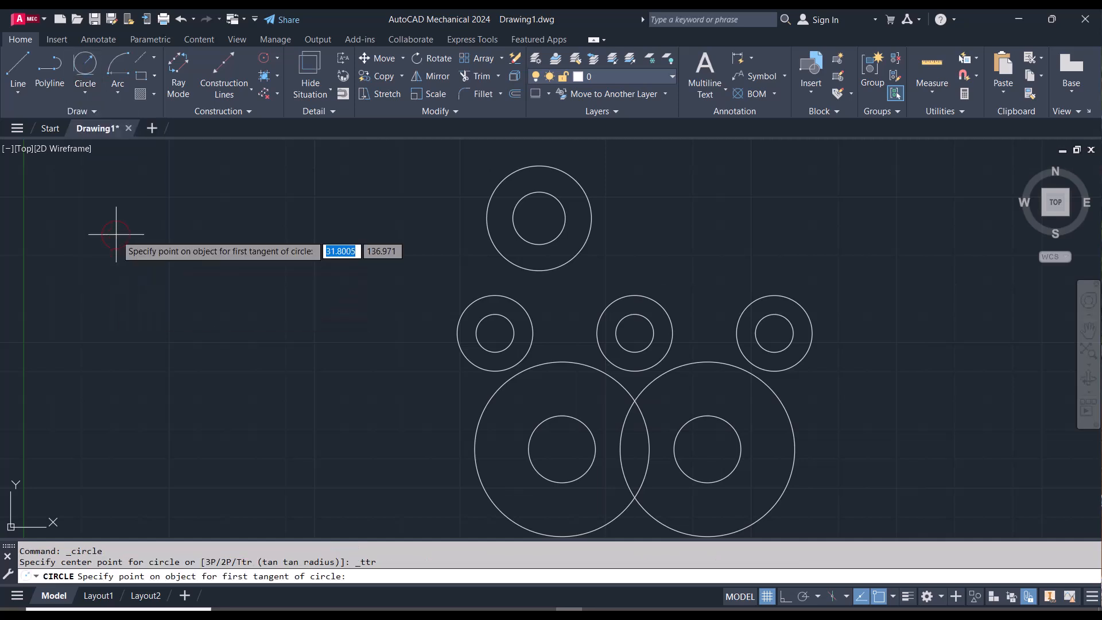
{"action": "left_click", "coordinate": [483, 230]}
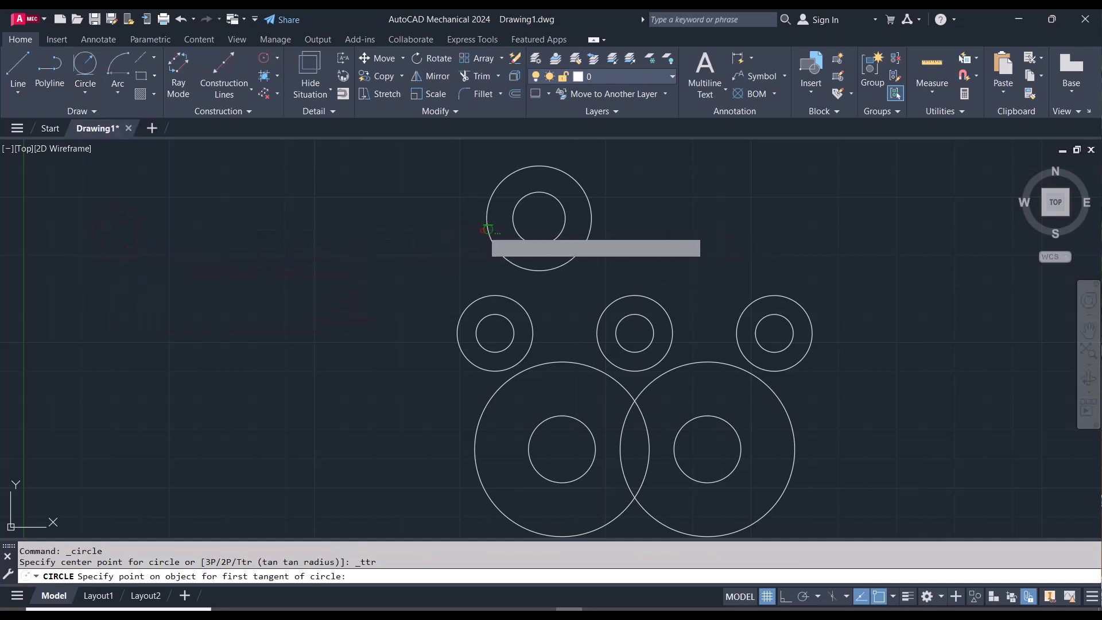
{"action": "left_click", "coordinate": [491, 294]}
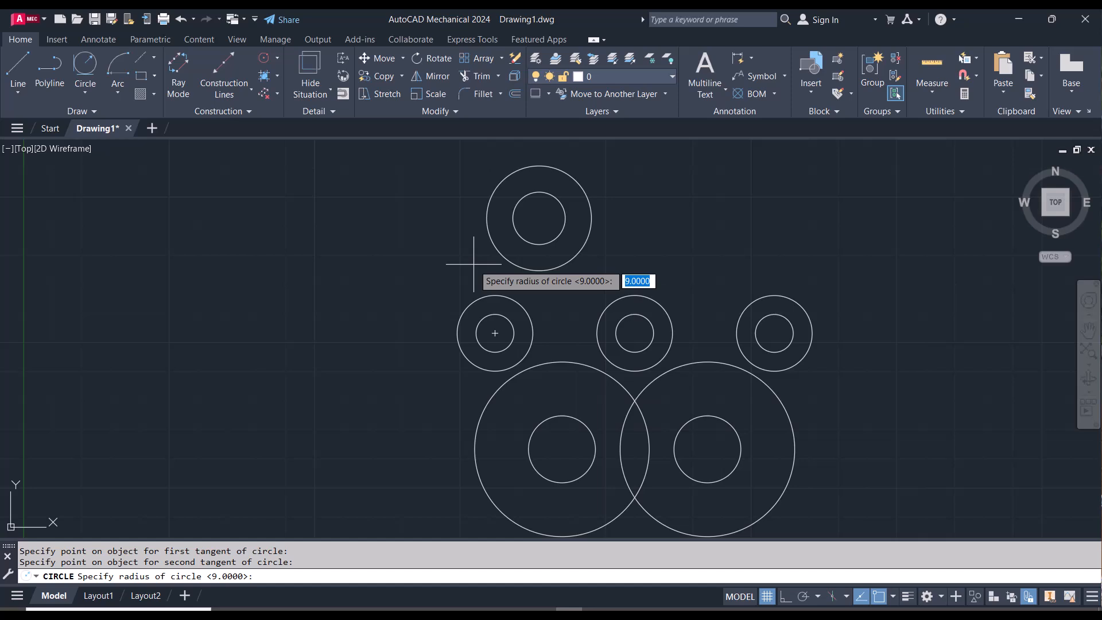
{"action": "type", "text": "32"}
{"action": "key", "text": "Return"}
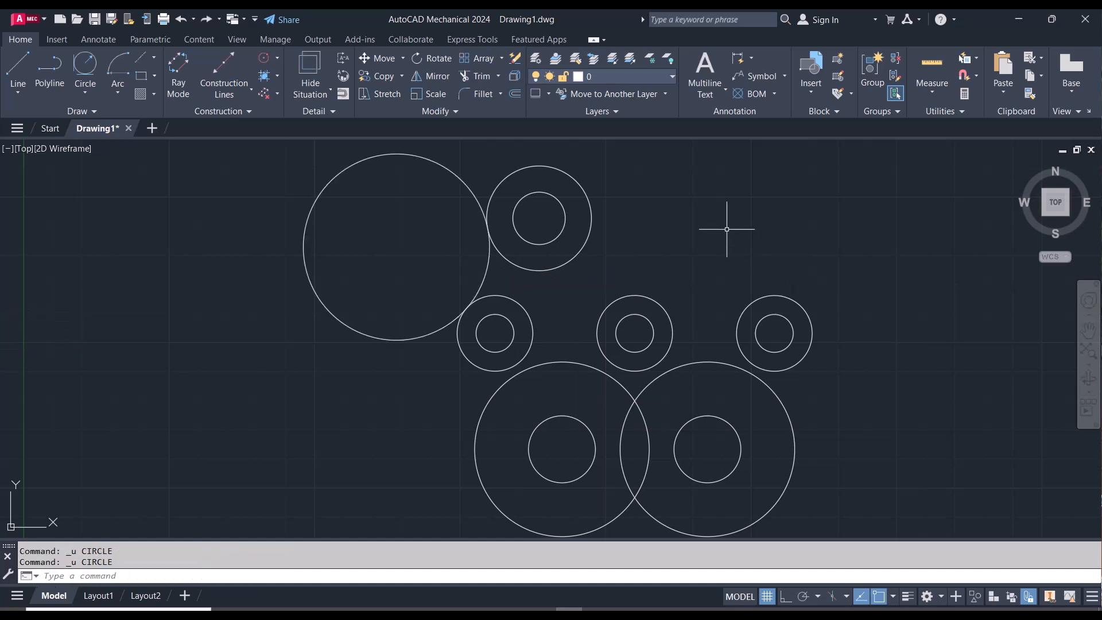
- Trim away the outer part of that radius 32 circle, keeping only the arc between its two tangent points
{"action": "type", "text": "tr"}
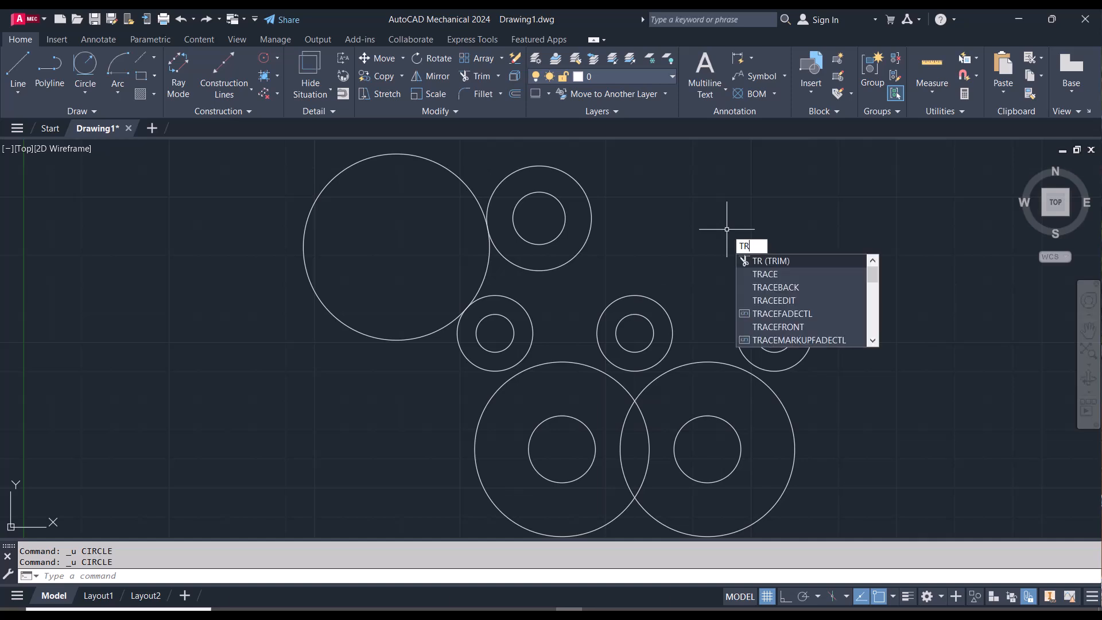
{"action": "key", "text": "Return"}
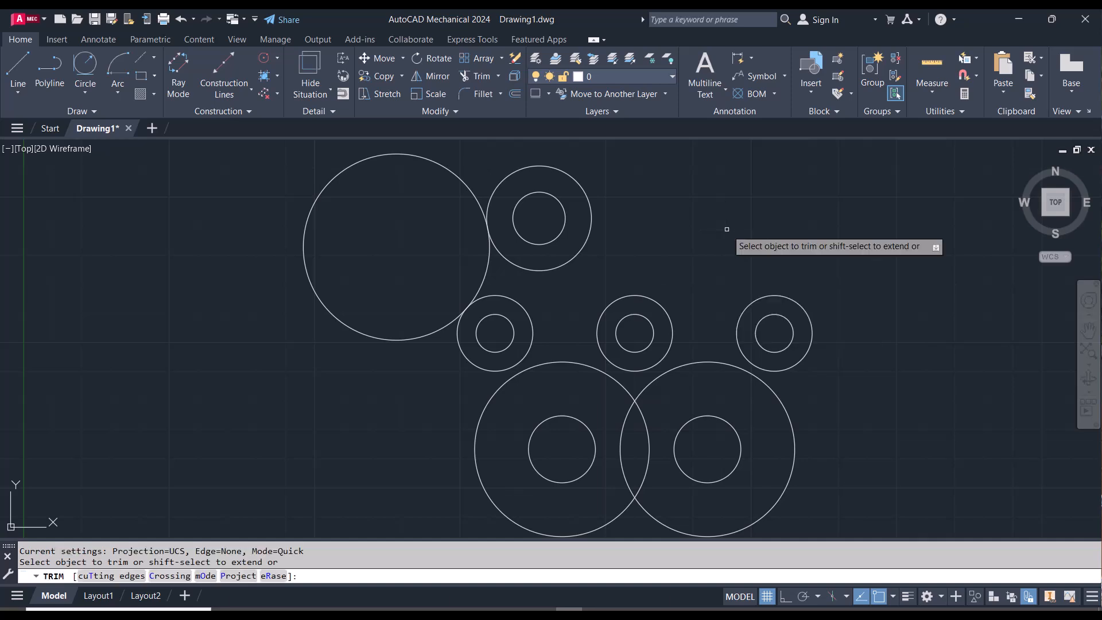
{"action": "left_click", "coordinate": [466, 180]}
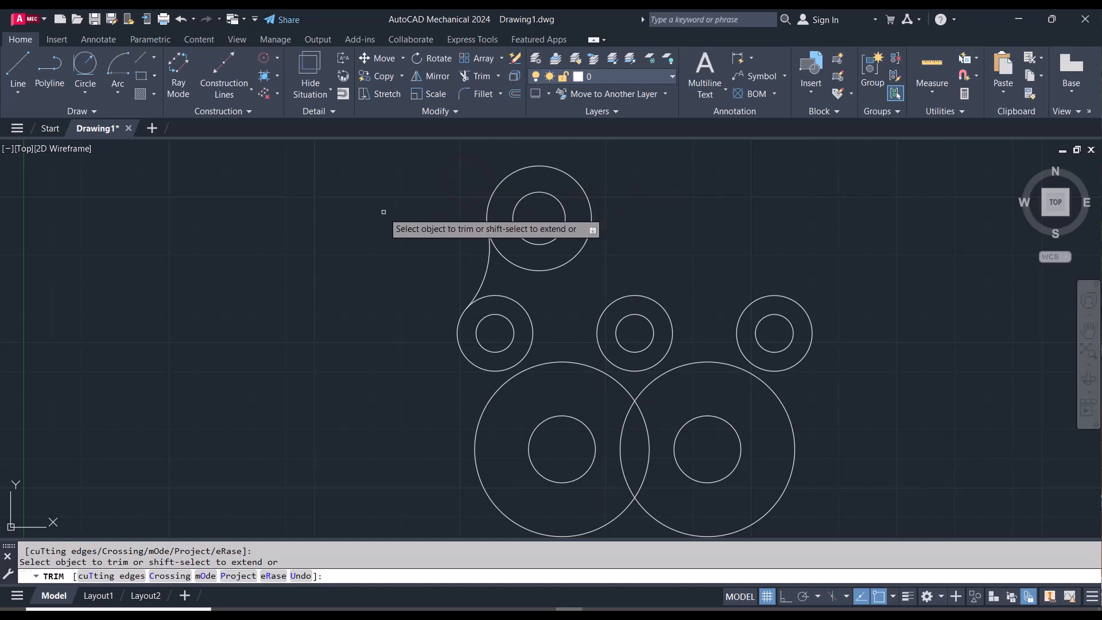
{"action": "key", "text": "Escape"}
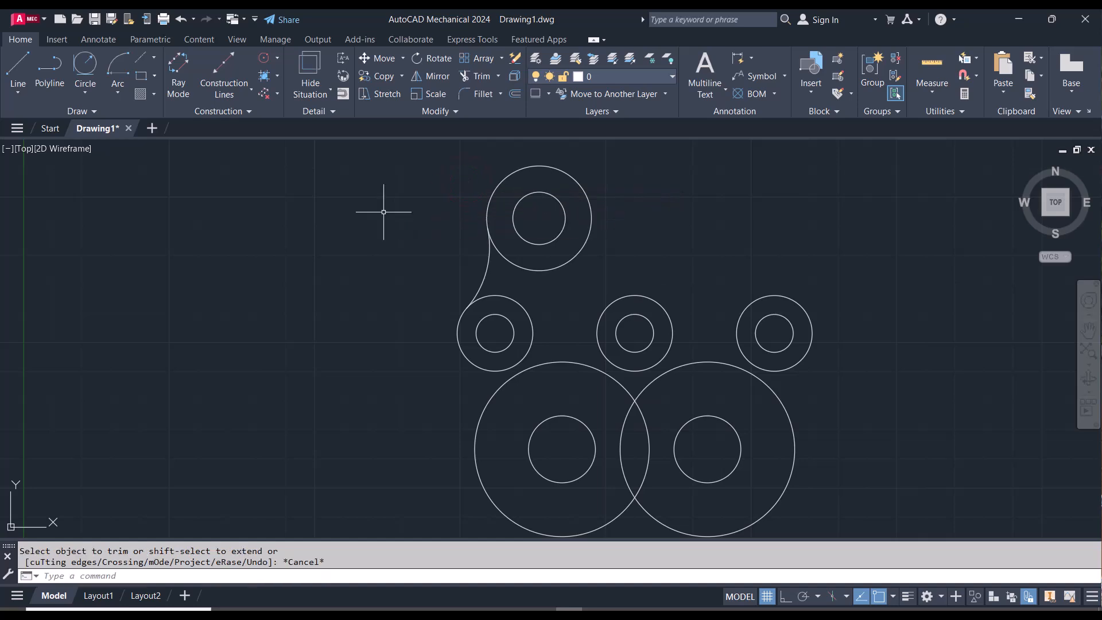
- Draw a radius 32 circle tangent to the left sides of the left 26-diameter circle and the left large circle below it
{"action": "left_click", "coordinate": [91, 57]}
{"action": "left_click", "coordinate": [473, 369]}
{"action": "left_click", "coordinate": [485, 409]}
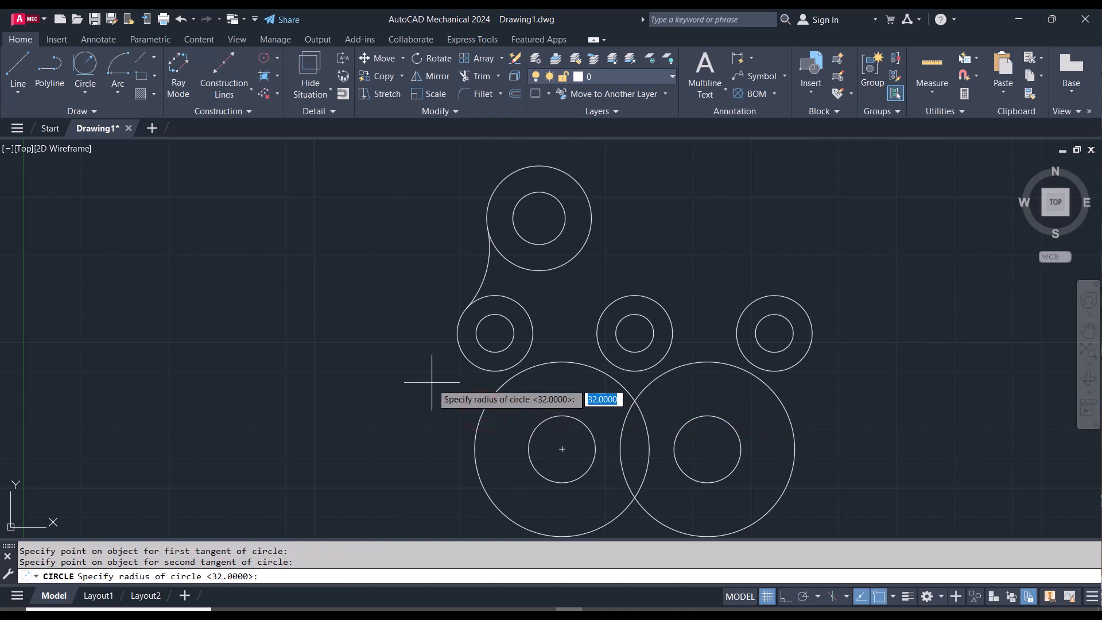
{"action": "key", "text": "Return"}
- Trim the lower left radius 32 circle down to the connecting arc between the 26-diameter and large circles
{"action": "type", "text": "tr"}
{"action": "key", "text": "Return"}
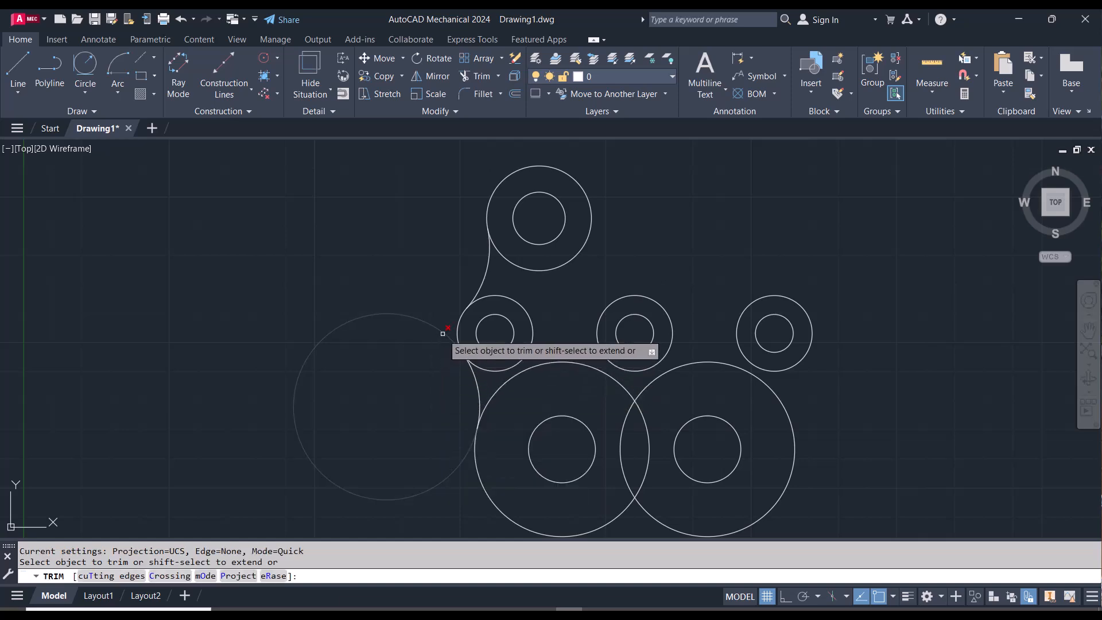
{"action": "left_click", "coordinate": [442, 333]}
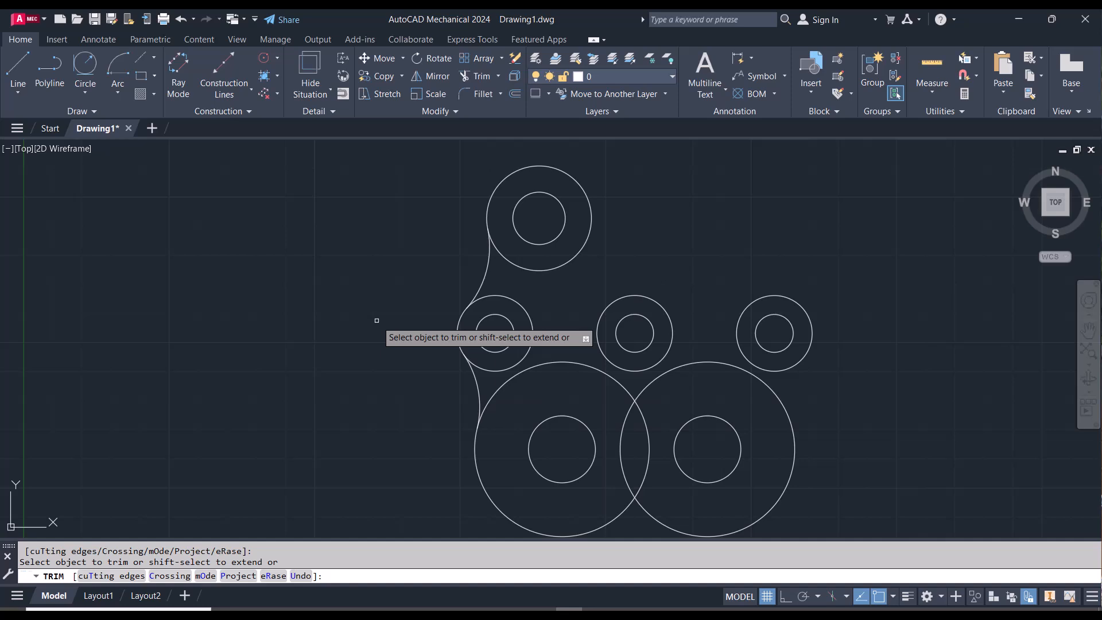
{"action": "key", "text": "Escape"}
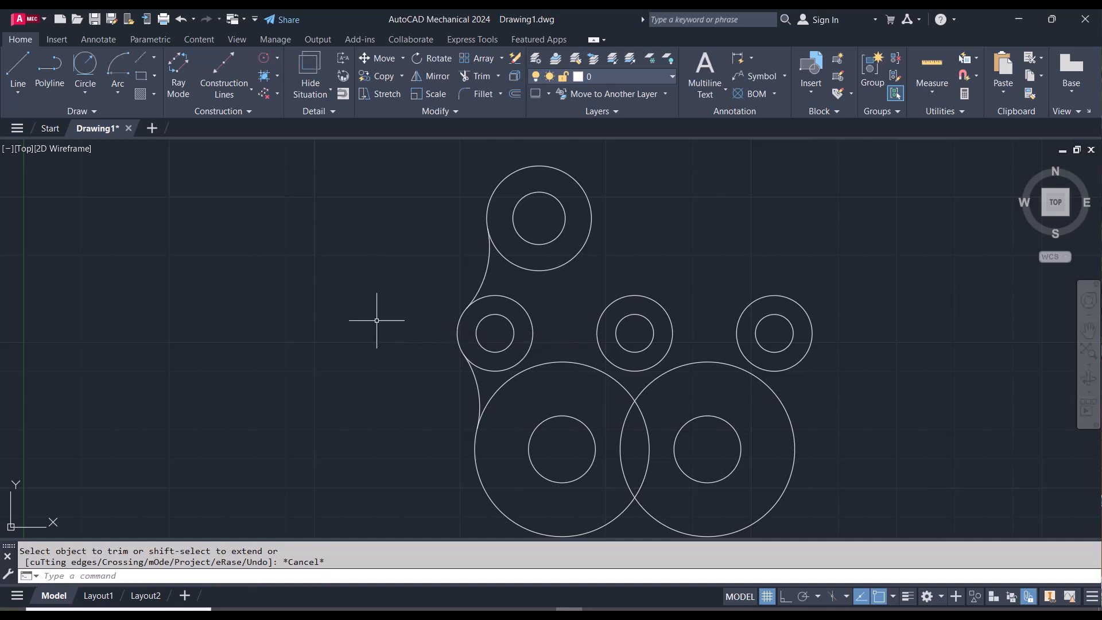
- Draw a radius 32 circle tangent to the right sides of the right large circle and the right 26-diameter circle
{"action": "left_click", "coordinate": [86, 64]}
{"action": "left_click", "coordinate": [785, 406]}
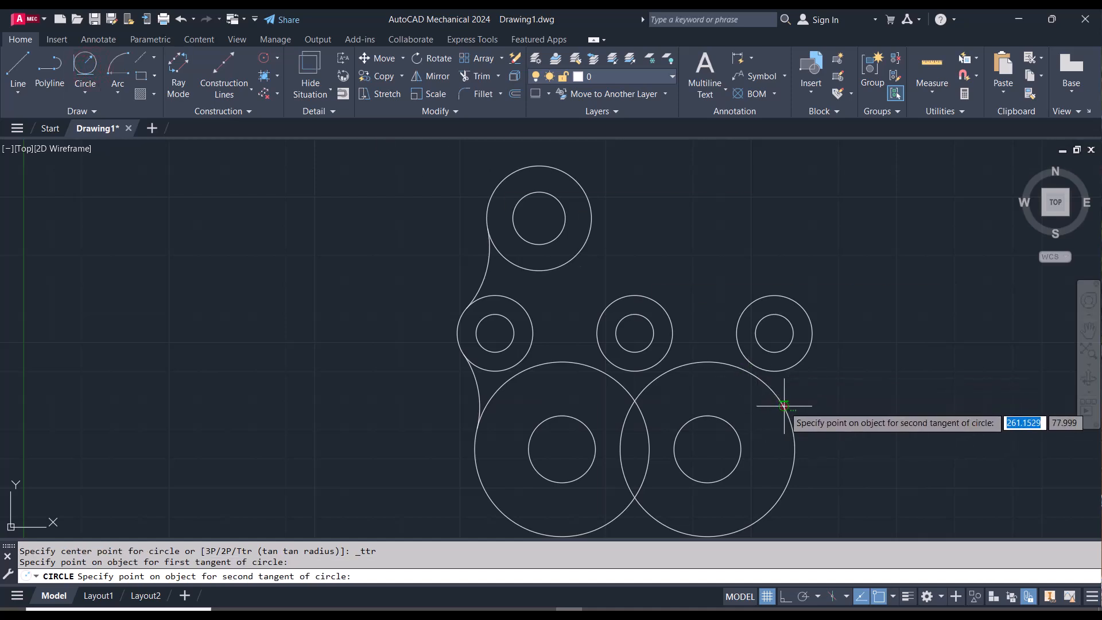
{"action": "left_click", "coordinate": [792, 370]}
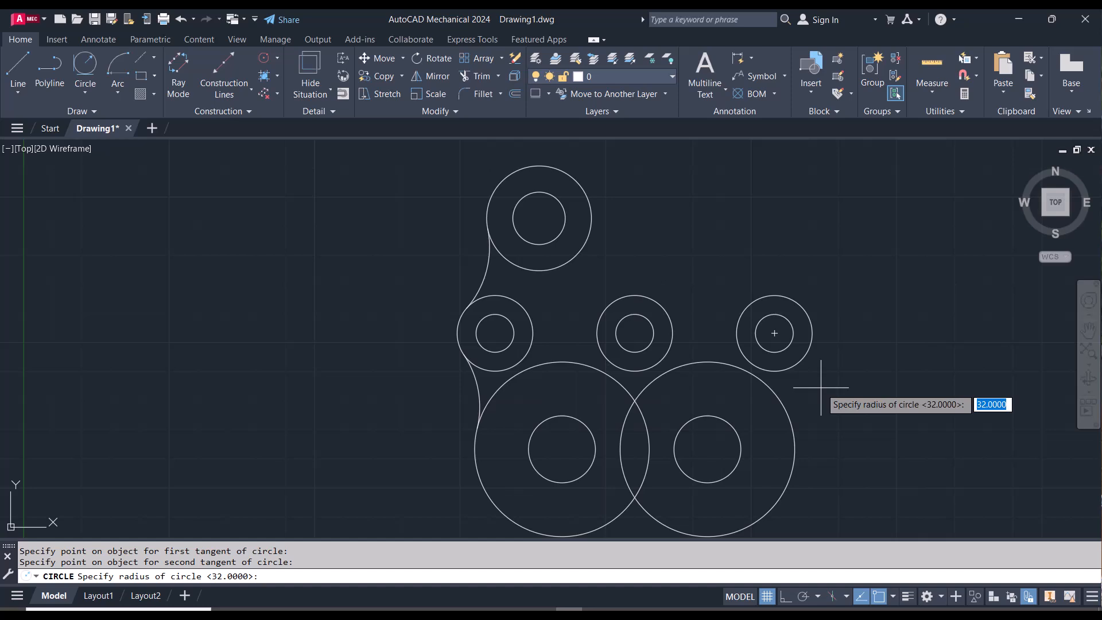
{"action": "key", "text": "Return"}
- Trim the right radius 32 circle down to the connecting arc between the right 26-diameter circle and the right large circle
{"action": "type", "text": "tr"}
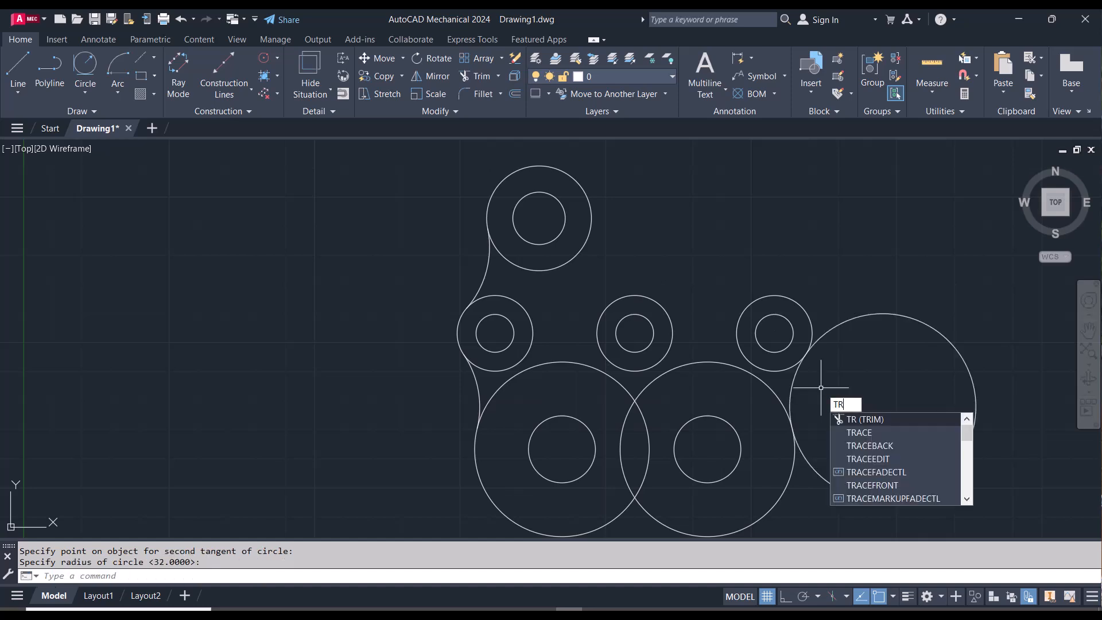
{"action": "key", "text": "Return"}
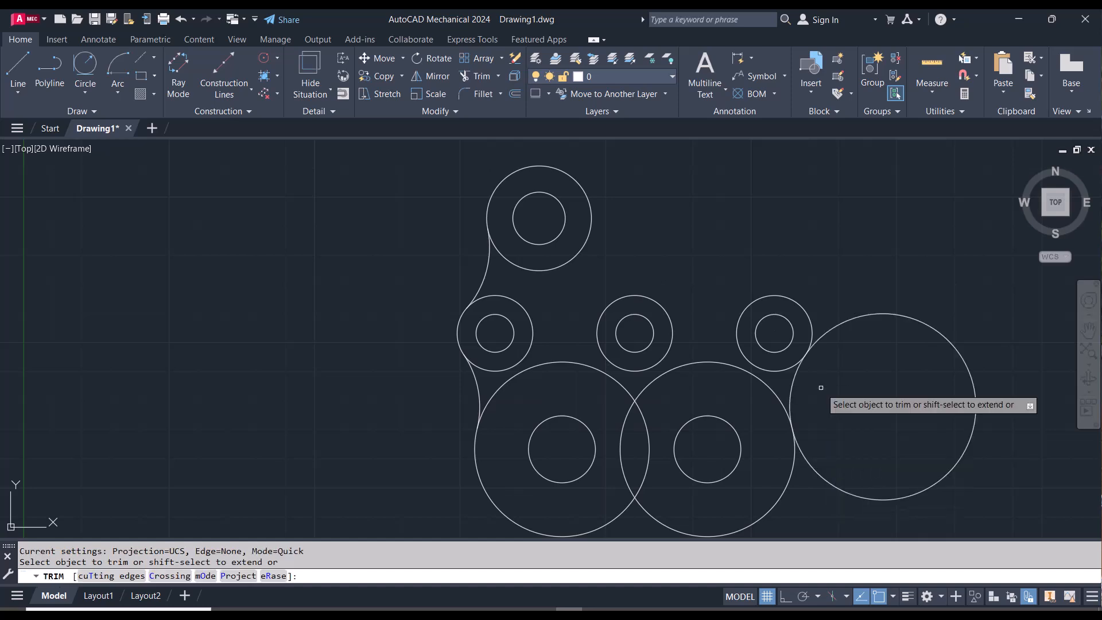
{"action": "left_click", "coordinate": [957, 350]}
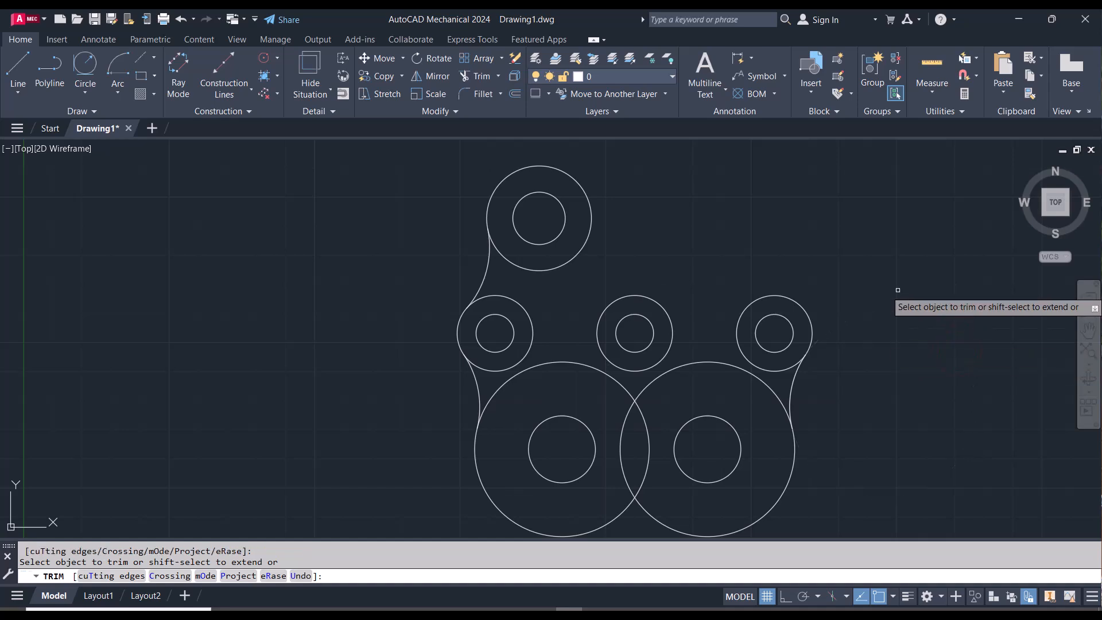
{"action": "key", "text": "Escape"}
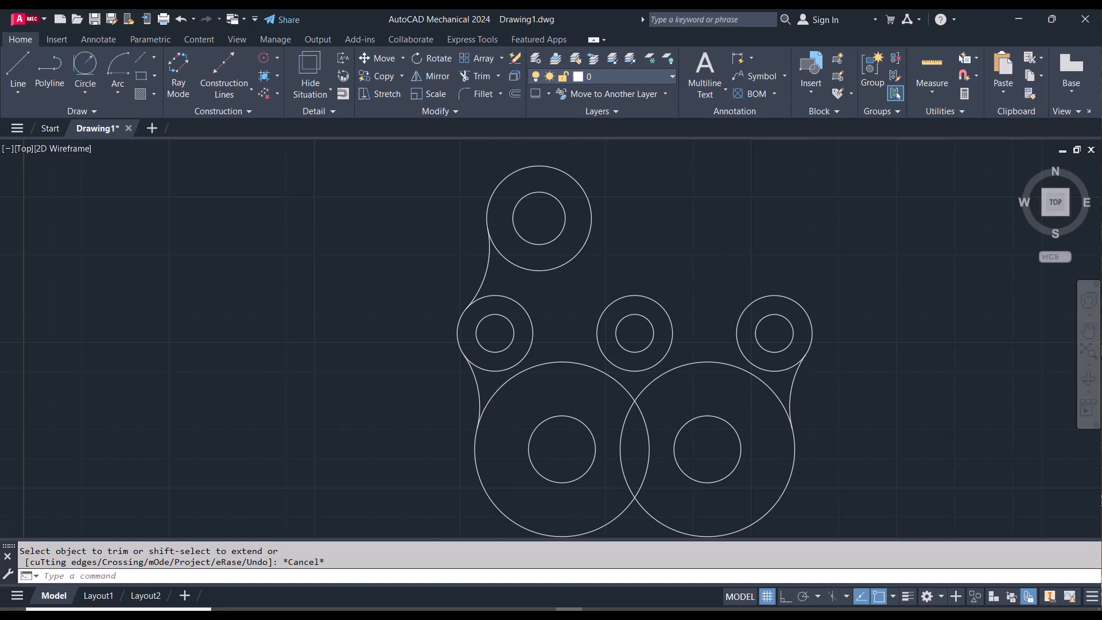
- Draw a radius 32 circle tangent to the right side of the left 26-diameter circle and the top of the left large circle
{"action": "scroll", "coordinate": [898, 290], "scroll_direction": "down", "scroll_amount": 2}
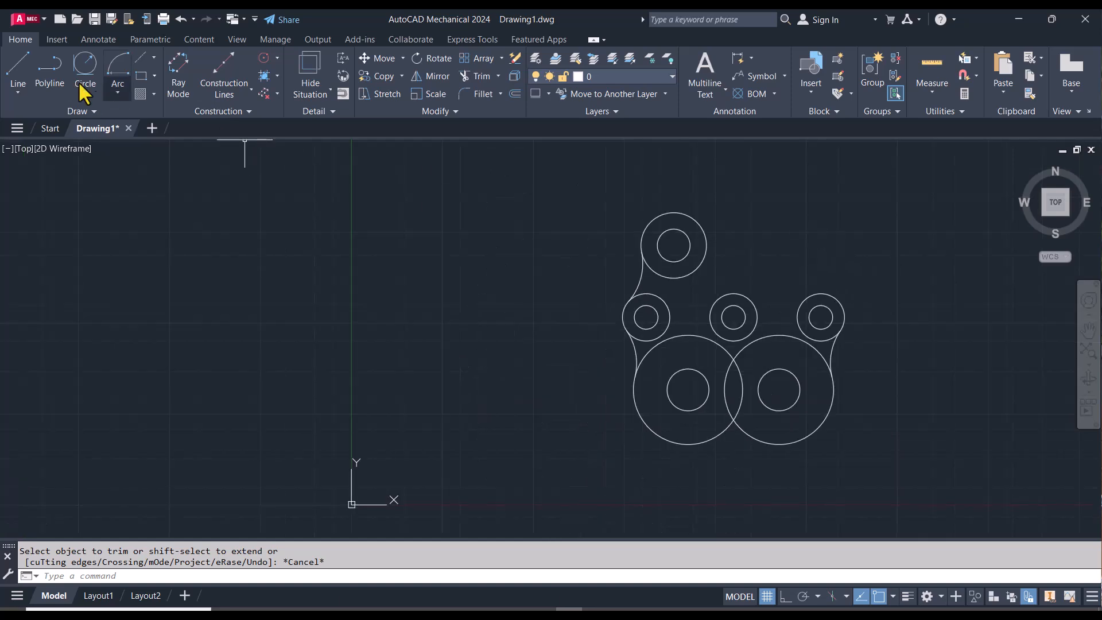
{"action": "left_click", "coordinate": [86, 68]}
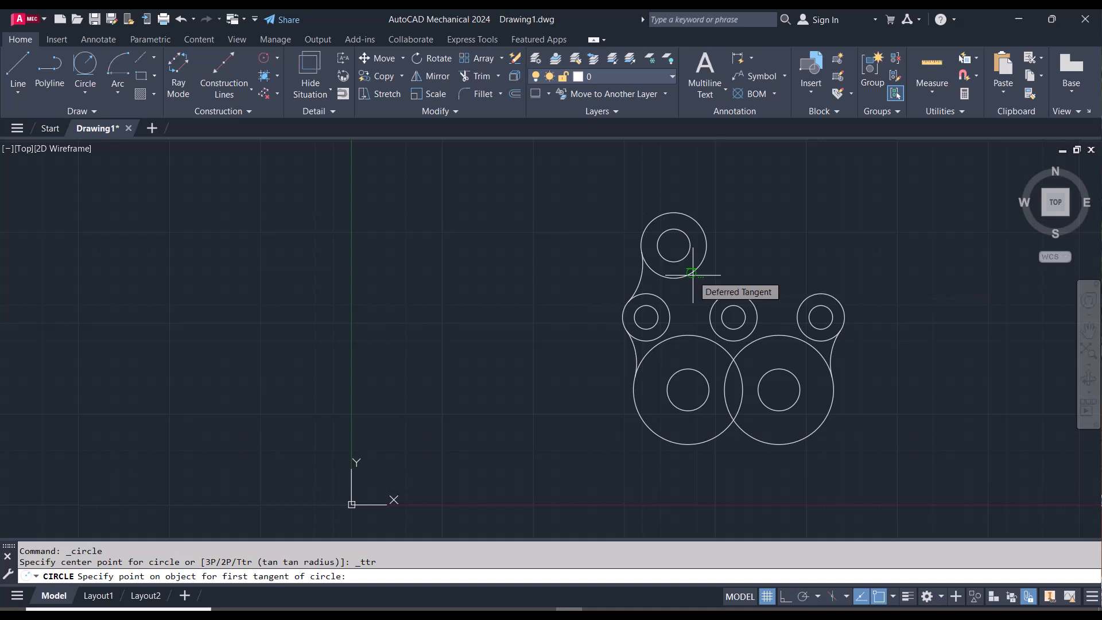
{"action": "left_click", "coordinate": [661, 303]}
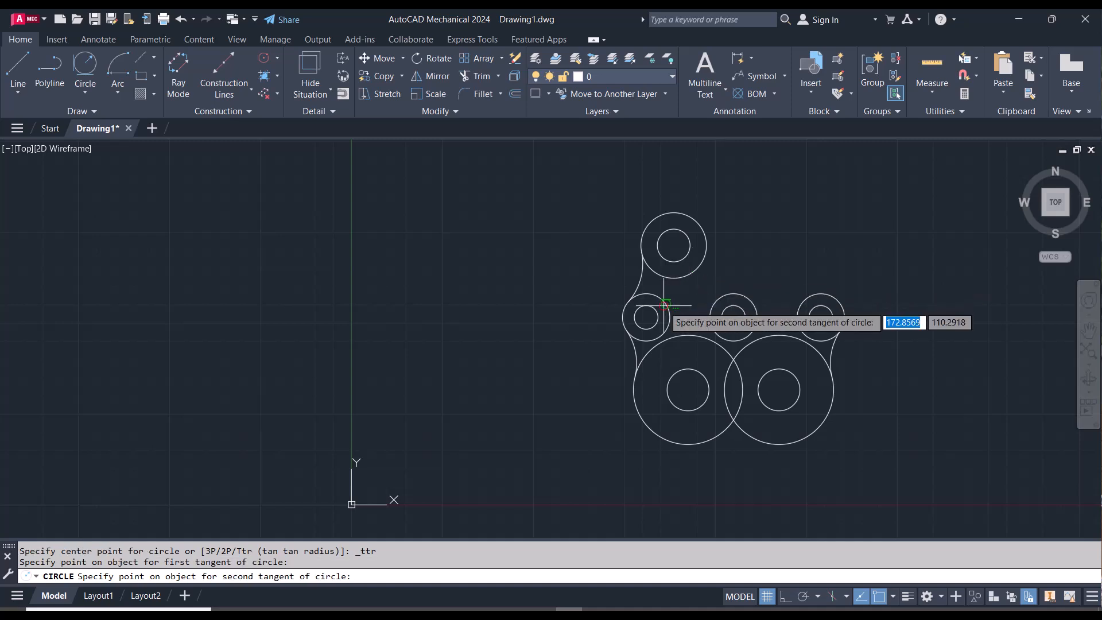
{"action": "left_click", "coordinate": [681, 335]}
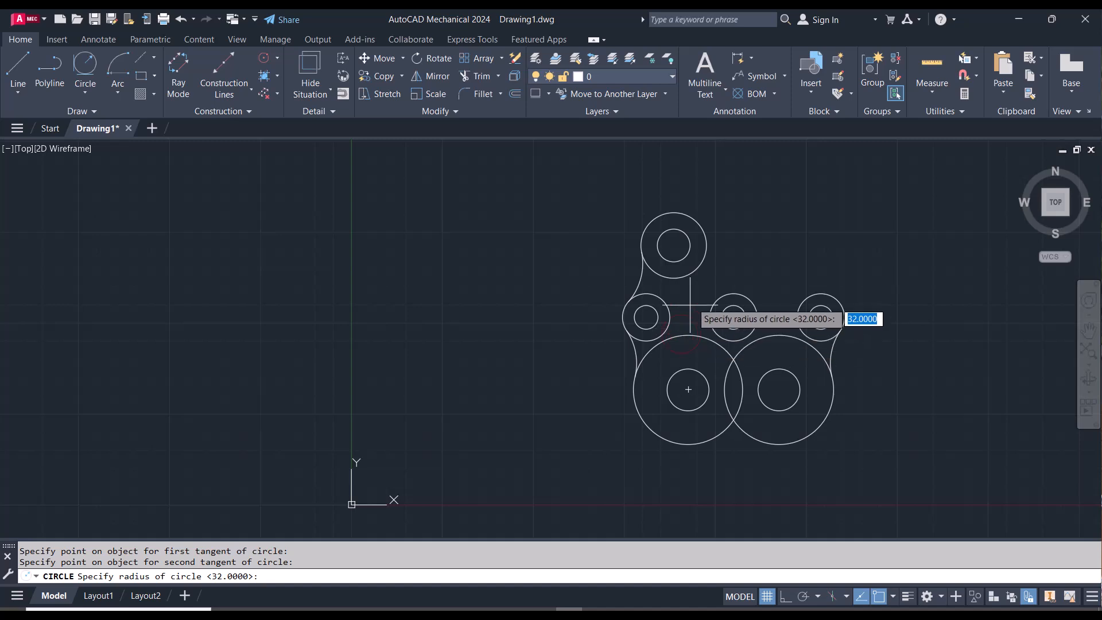
{"action": "key", "text": "Return"}
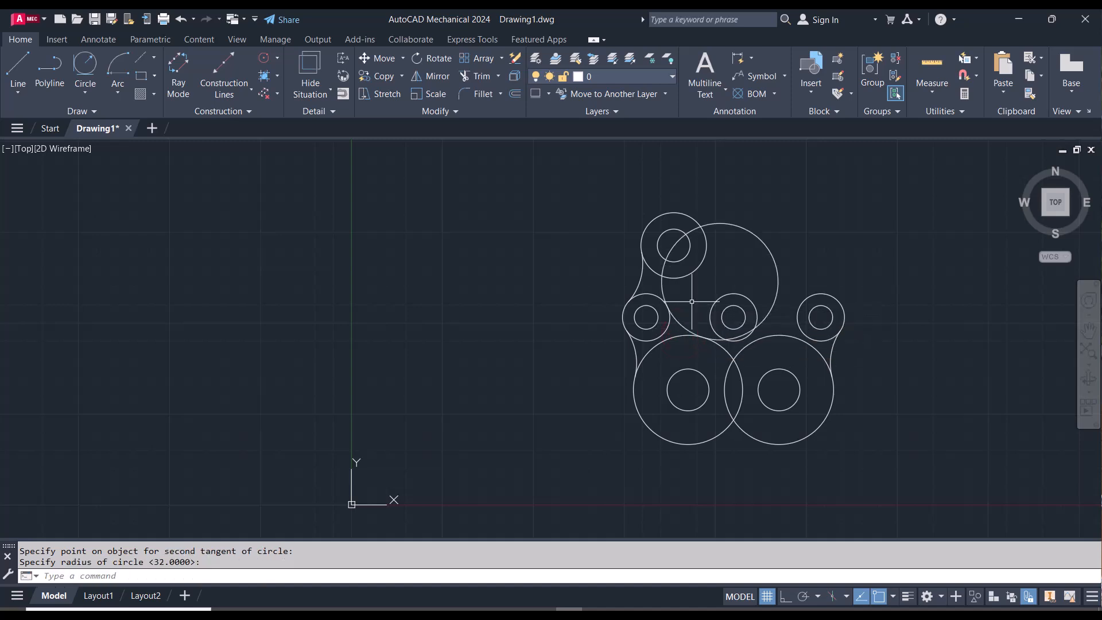
- Trim the new radius 32 circle to its short connecting arc, using the left 26-diameter and left large circles as cutting edges
{"action": "type", "text": "tr"}
{"action": "key", "text": "Return"}
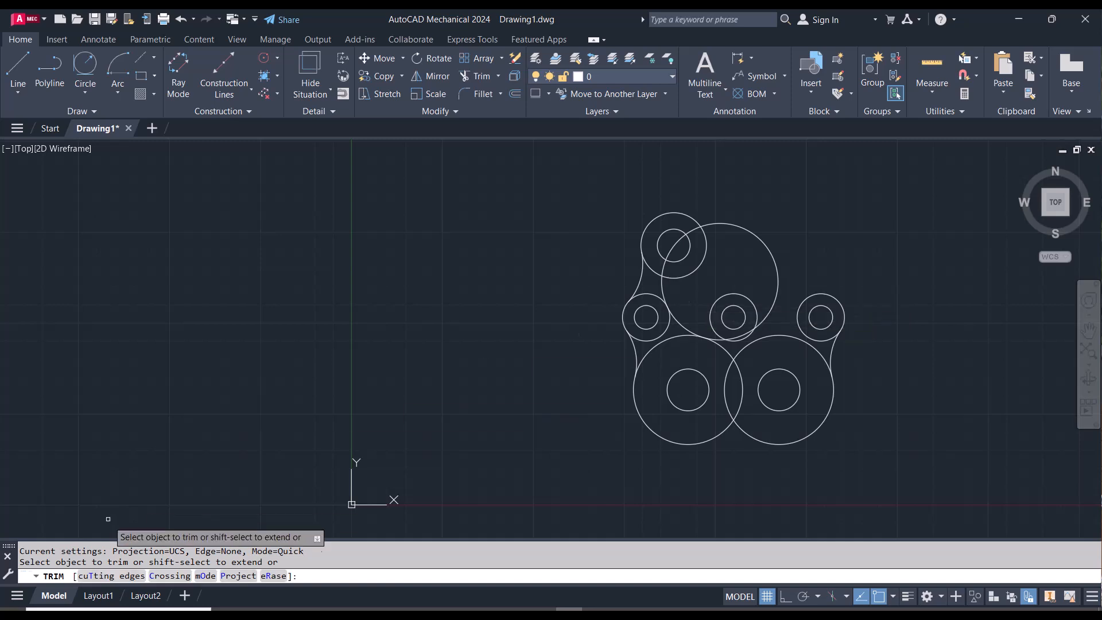
{"action": "left_click", "coordinate": [109, 576]}
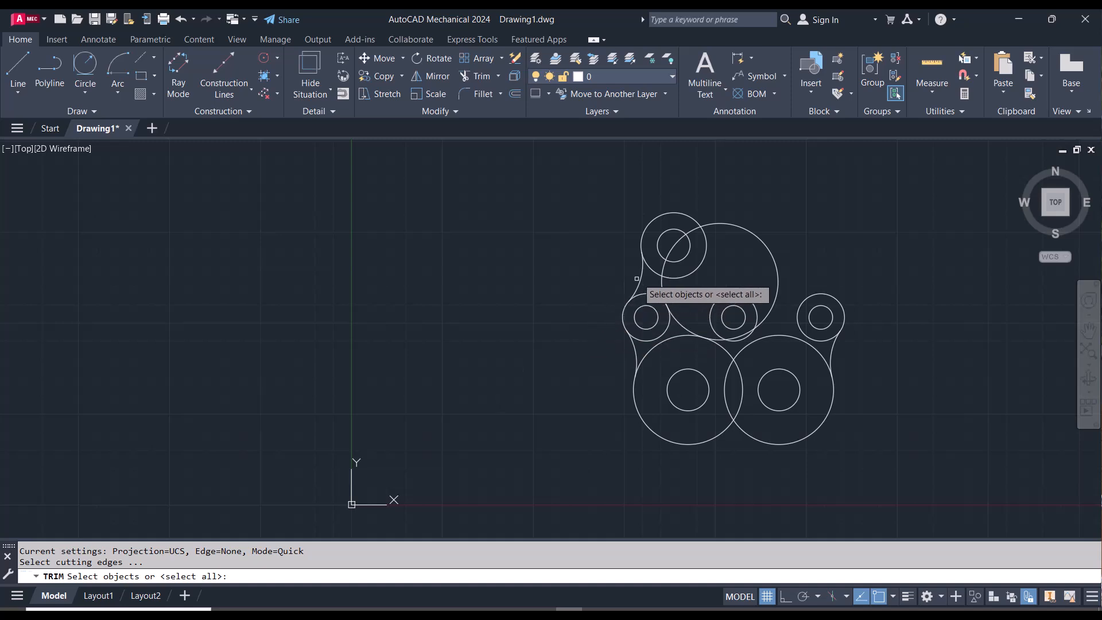
{"action": "left_click", "coordinate": [649, 297]}
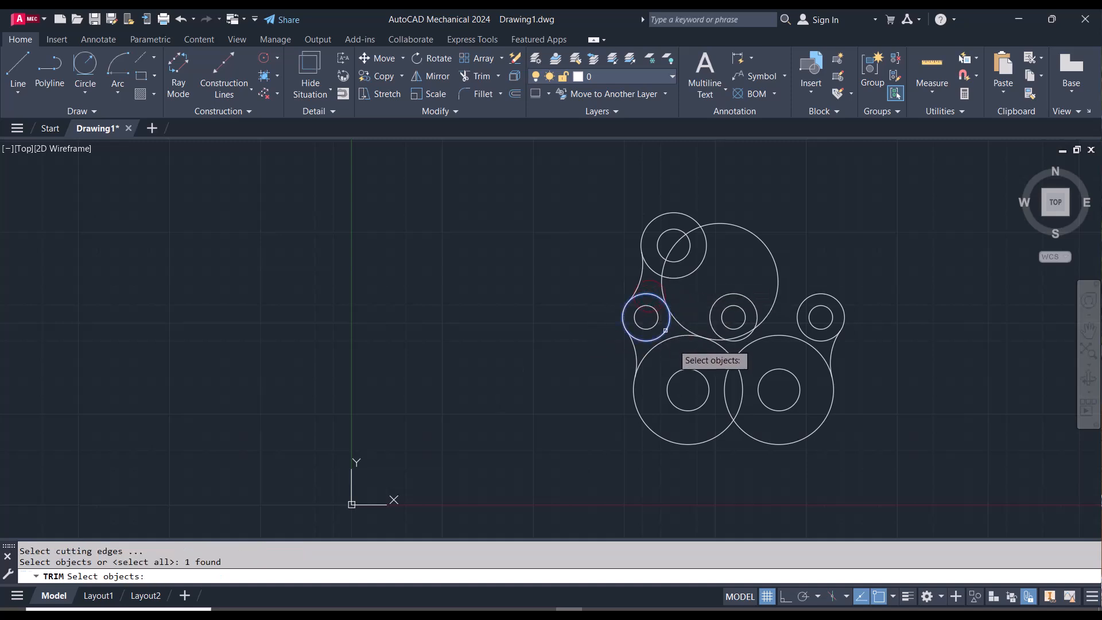
{"action": "left_click", "coordinate": [680, 338]}
{"action": "key", "text": "Return"}
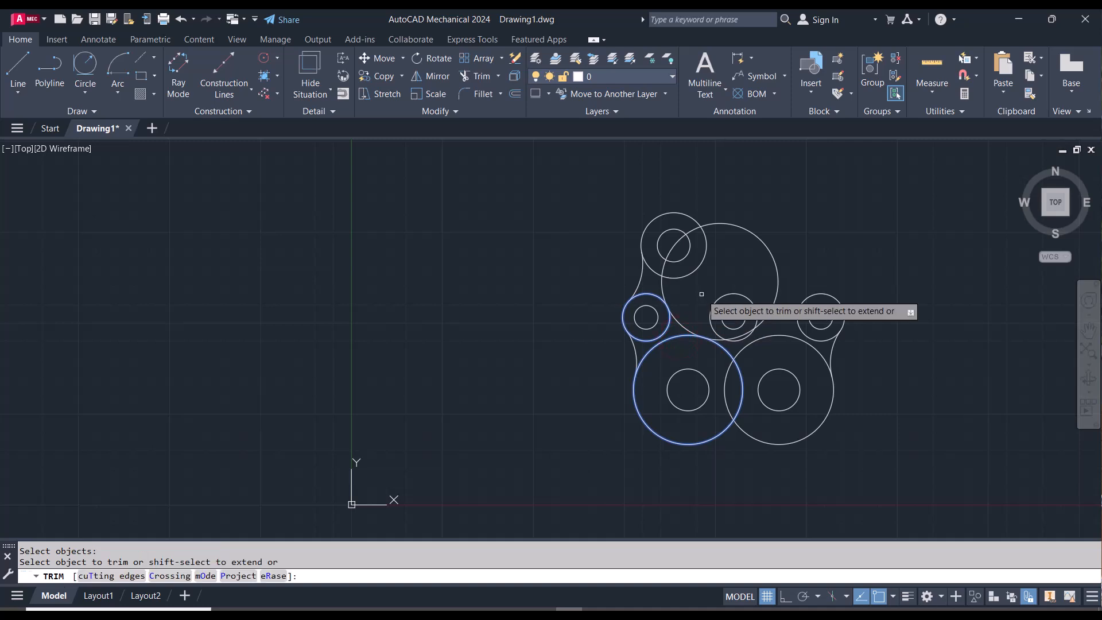
{"action": "left_click_drag", "start_coordinate": [752, 253], "coordinate": [787, 245]}
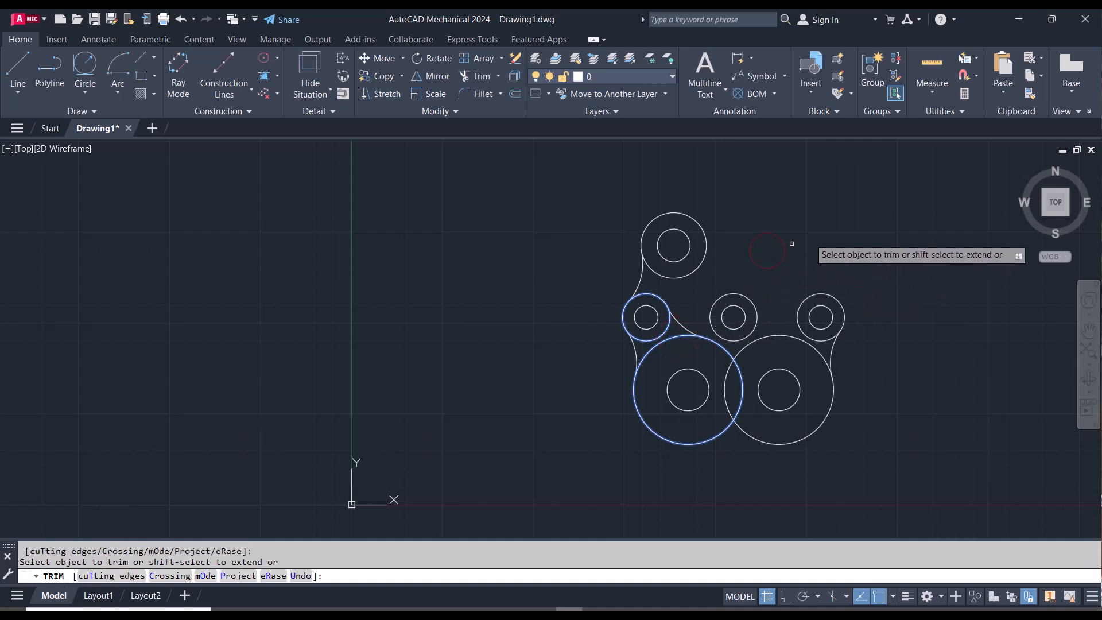
{"action": "key", "text": "Escape"}
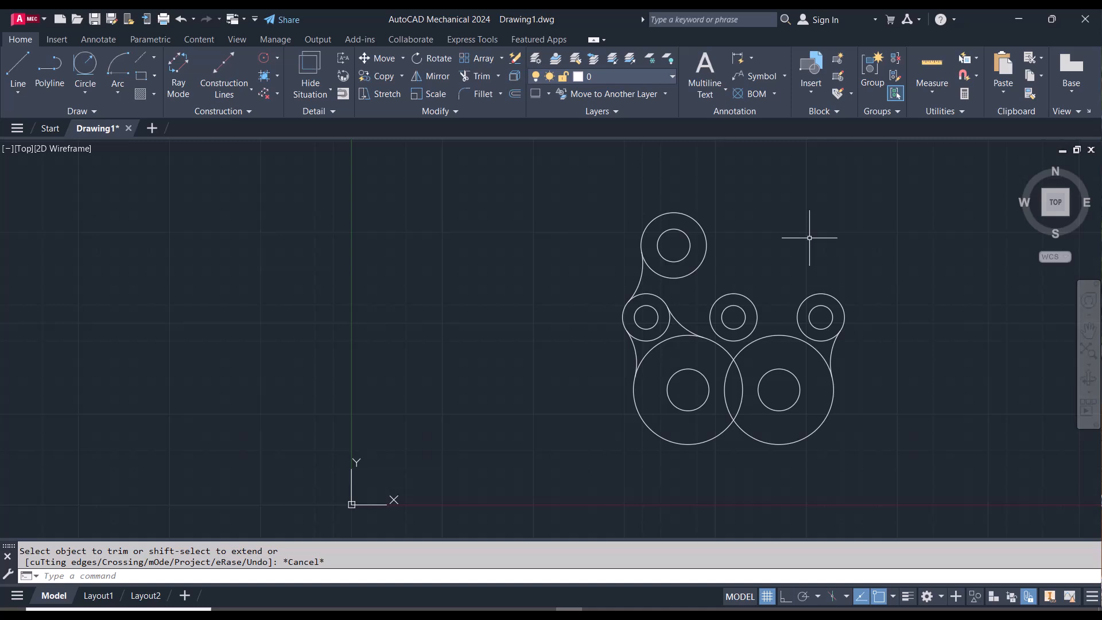
- Draw a radius 35 circle tangent to the upper sides of the left and middle 26-diameter circles
{"action": "left_click", "coordinate": [85, 64]}
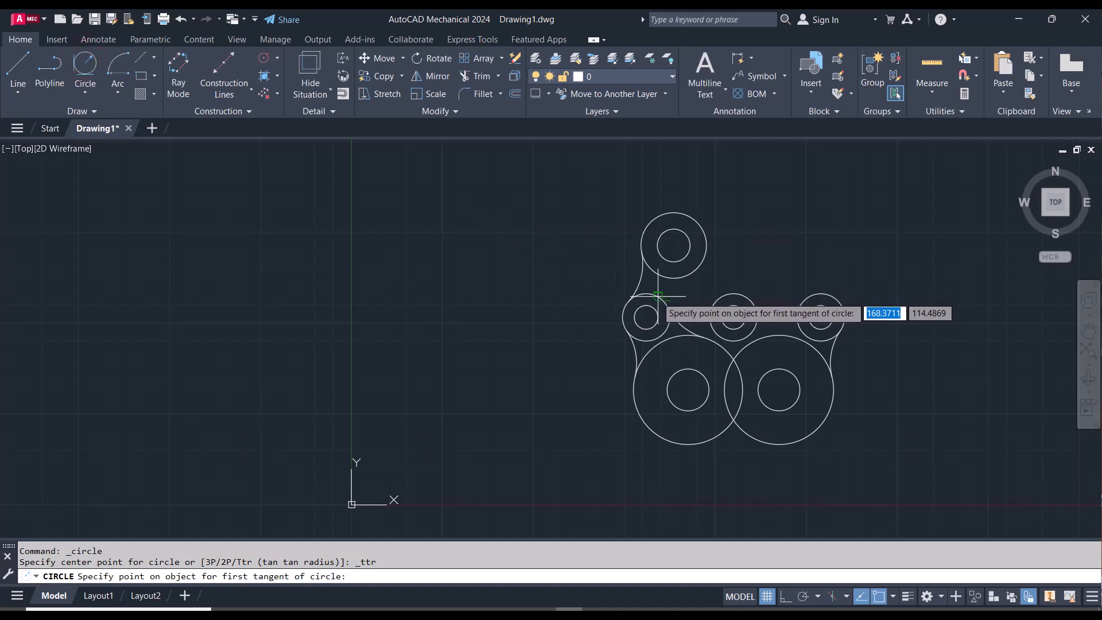
{"action": "left_click", "coordinate": [657, 296]}
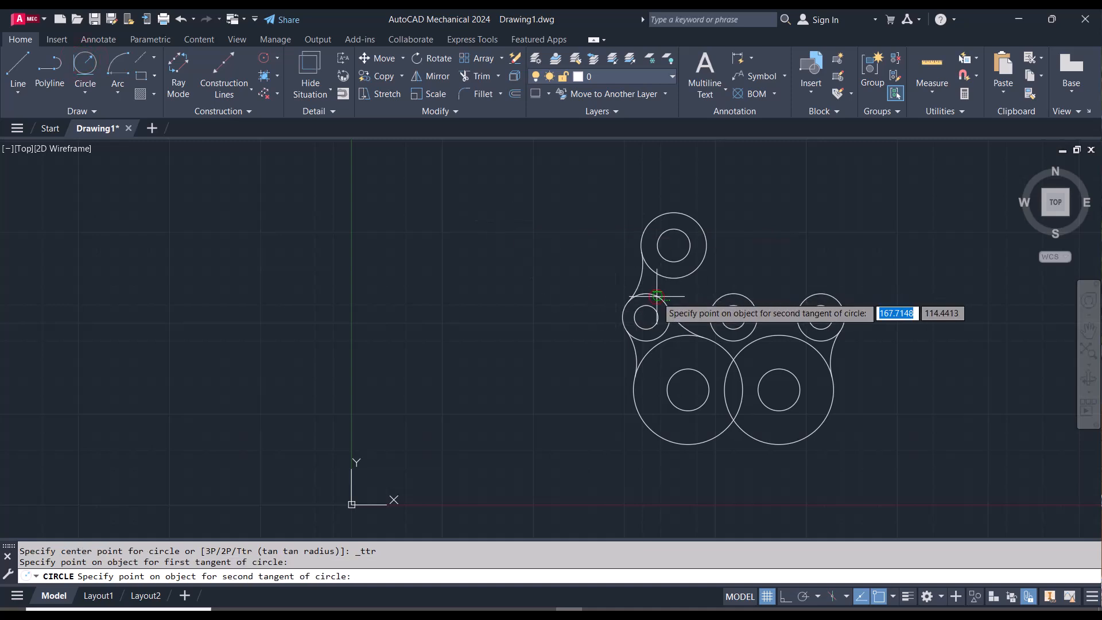
{"action": "left_click", "coordinate": [722, 298]}
{"action": "type", "text": "35"}
{"action": "key", "text": "Return"}
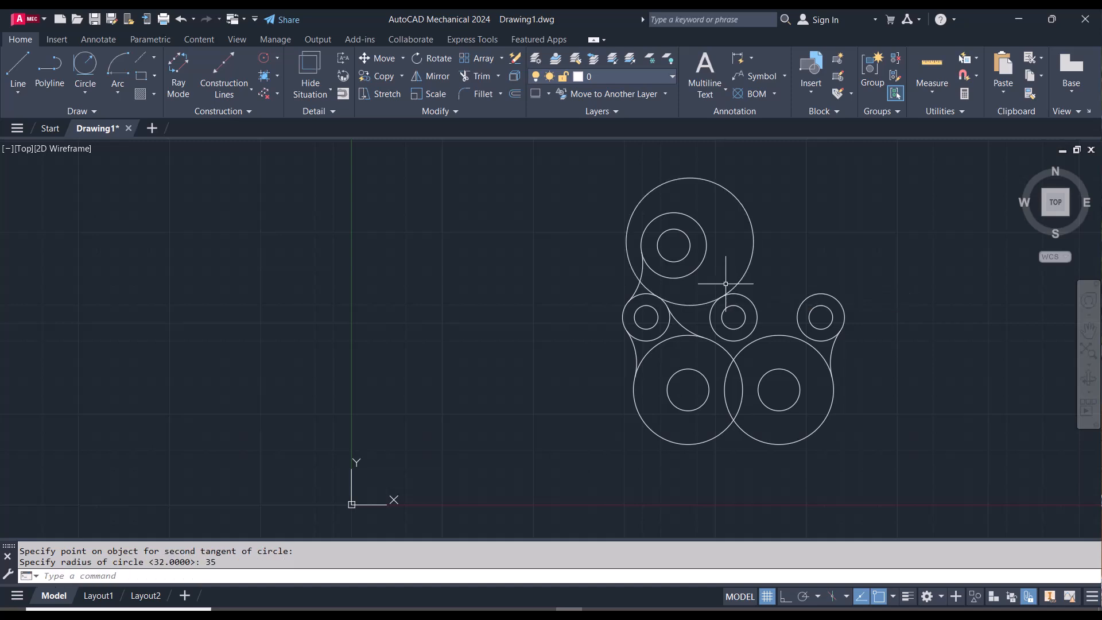
- Trim the radius 35 circle to its lower connecting arc, using the left and middle 26-diameter circles as cutting edges
{"action": "type", "text": "tr"}
{"action": "key", "text": "Return"}
{"action": "left_click", "coordinate": [736, 288]}
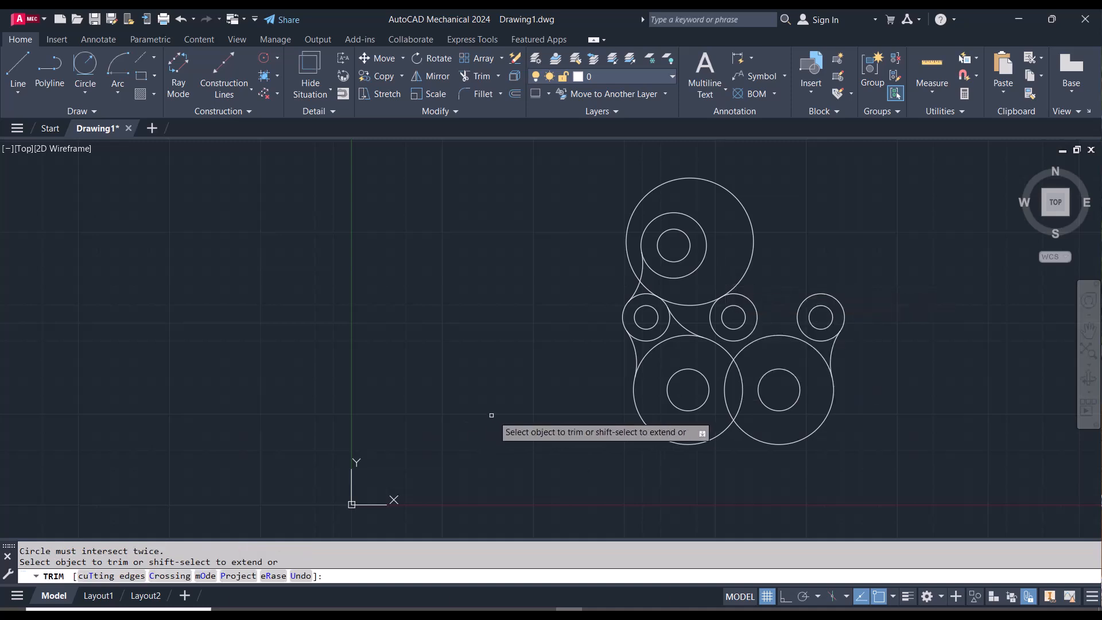
{"action": "left_click", "coordinate": [97, 576]}
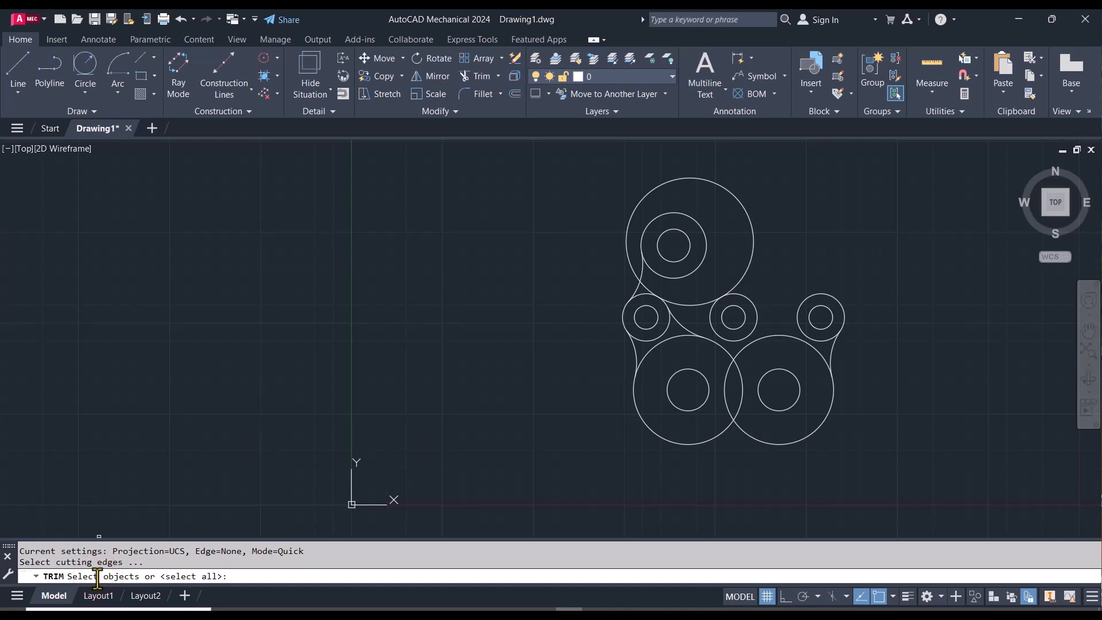
{"action": "left_click", "coordinate": [752, 302]}
{"action": "left_click", "coordinate": [667, 324]}
{"action": "key", "text": "Return"}
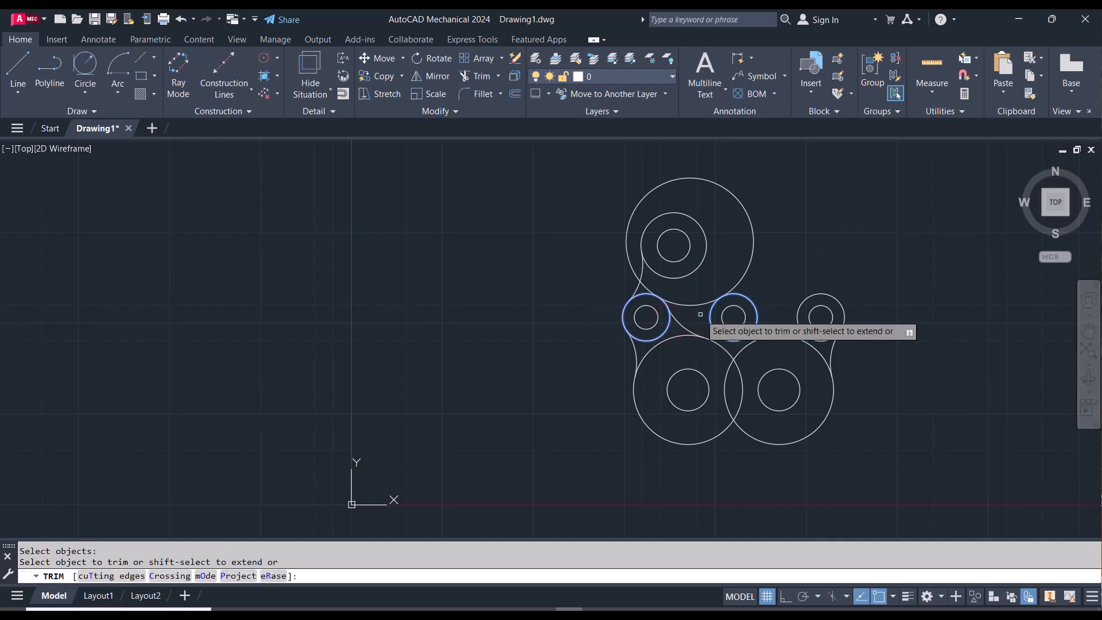
{"action": "left_click", "coordinate": [749, 263]}
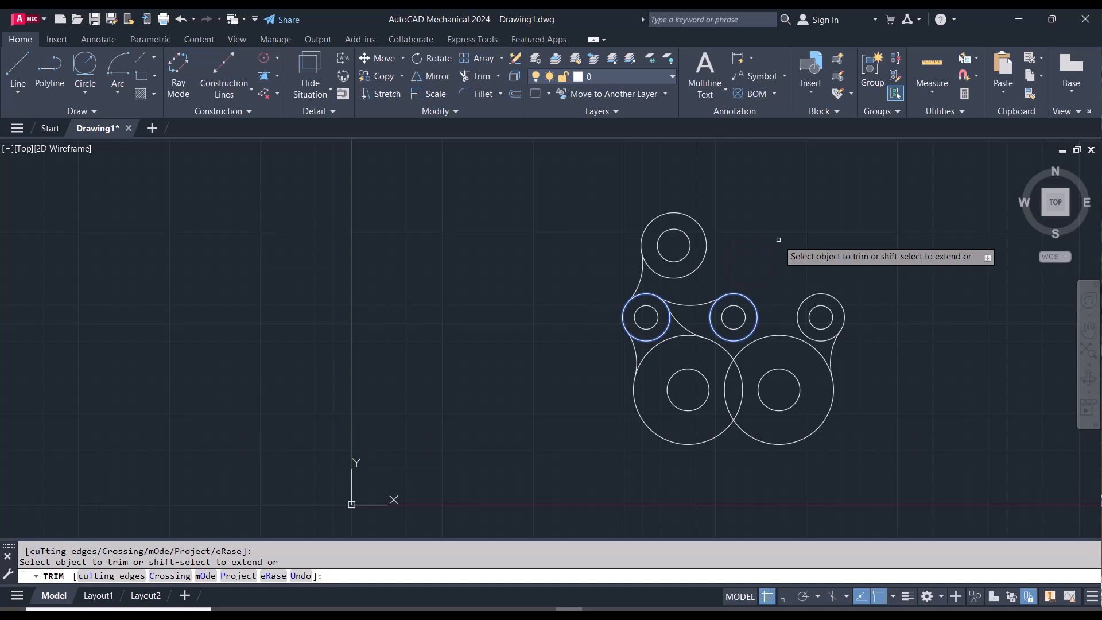
{"action": "key", "text": "Escape"}
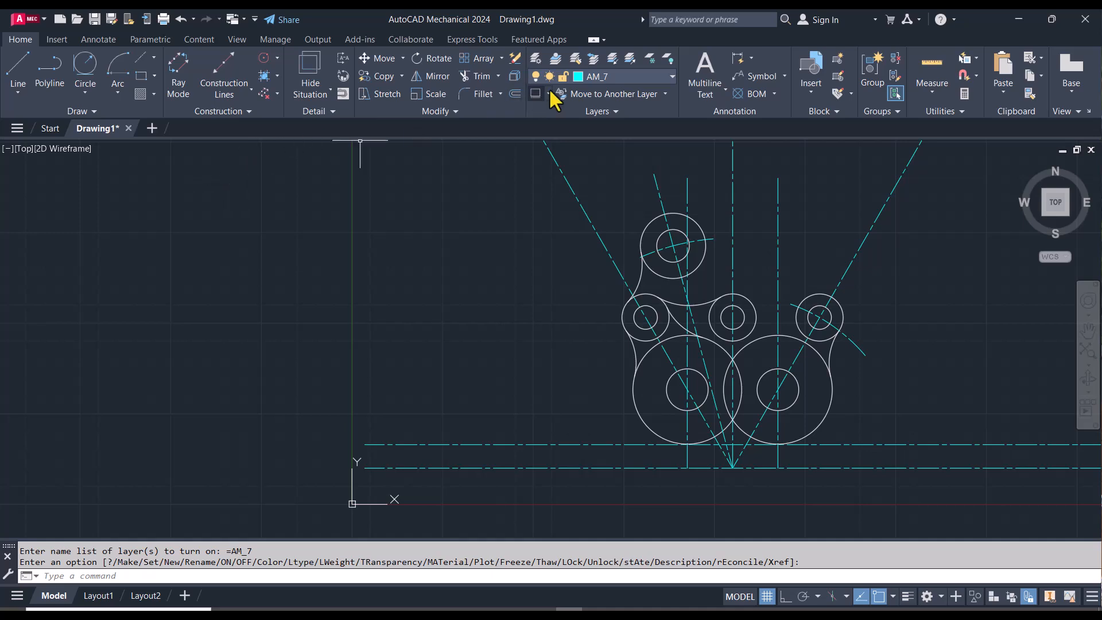
- On layer 0, draw a Center, Start, End arc about the slanted centerlines' meeting point, from the right 26-diameter circle's outer edge to near the upper circle
{"action": "left_click", "coordinate": [597, 76]}
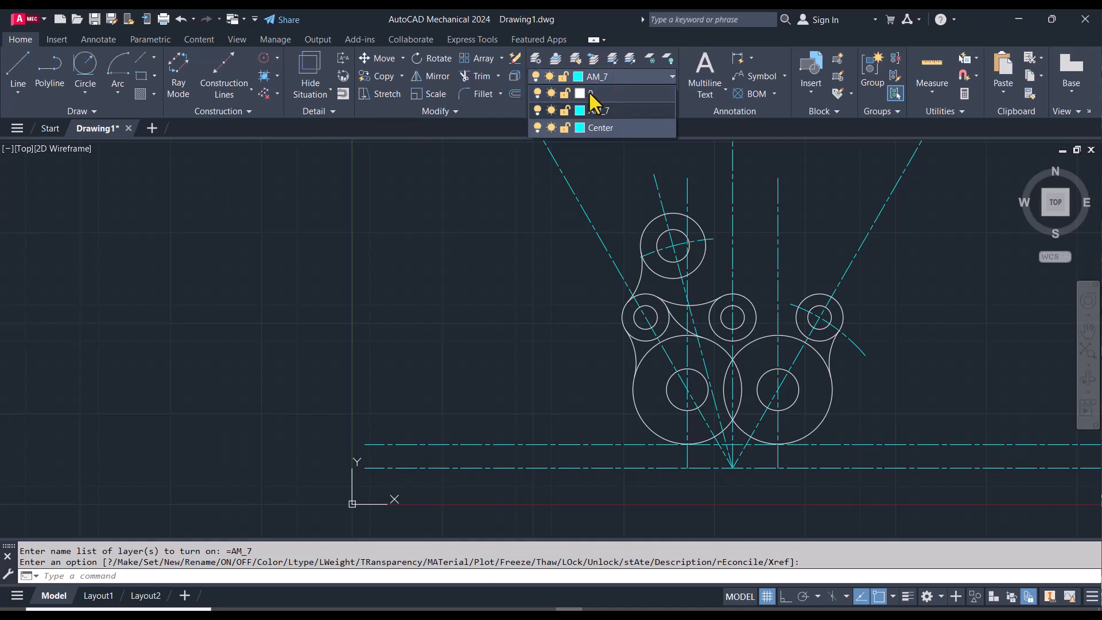
{"action": "left_click", "coordinate": [594, 93]}
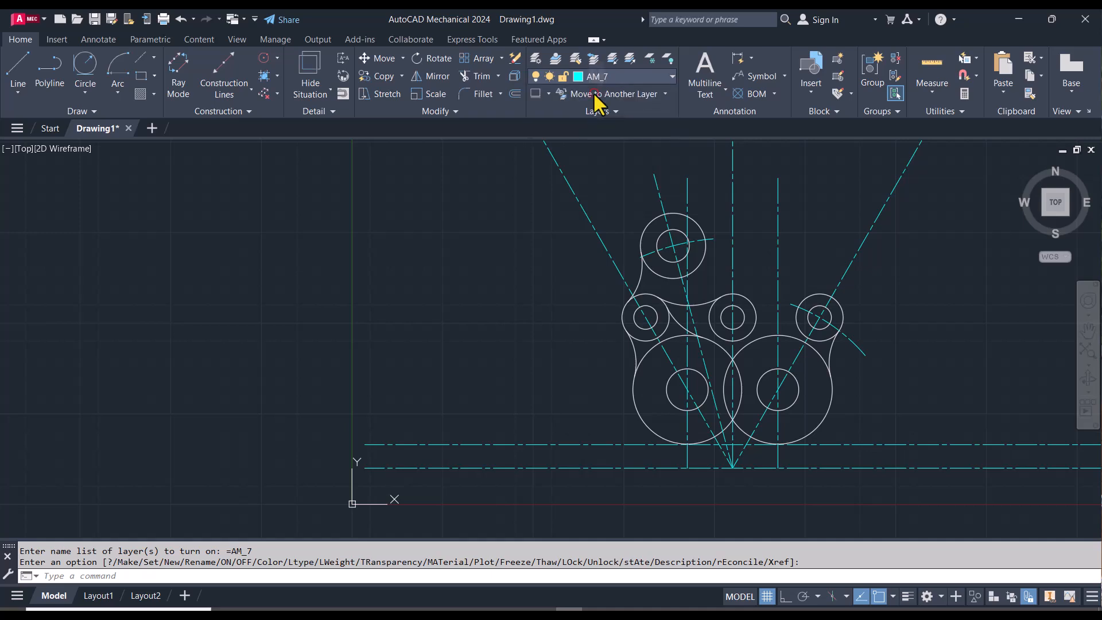
{"action": "left_click", "coordinate": [85, 92]}
{"action": "left_click", "coordinate": [120, 90]}
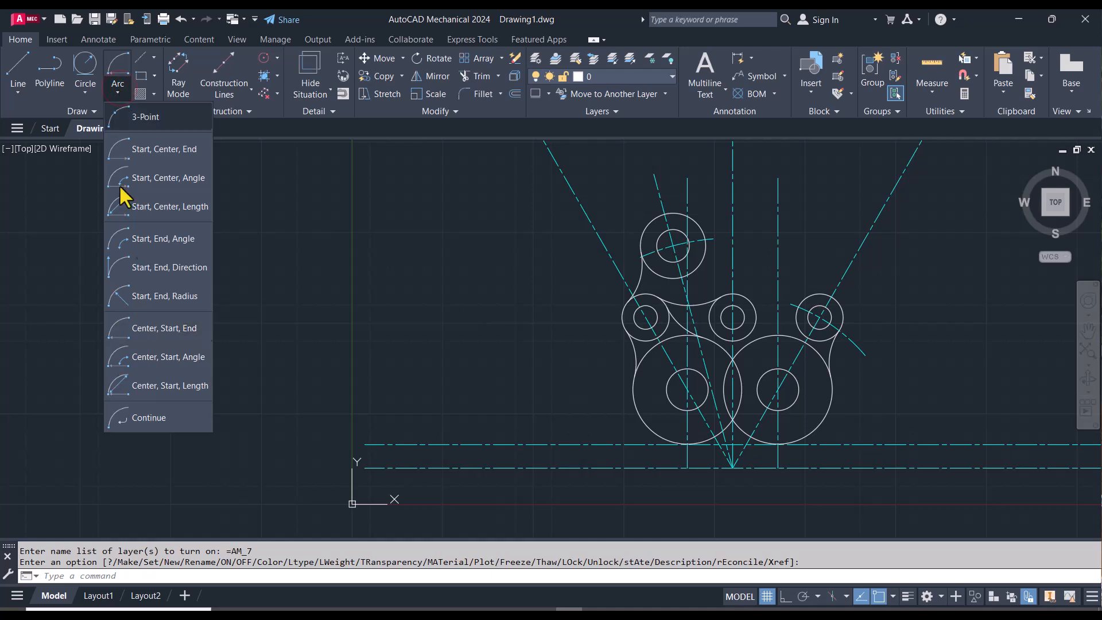
{"action": "left_click", "coordinate": [167, 328]}
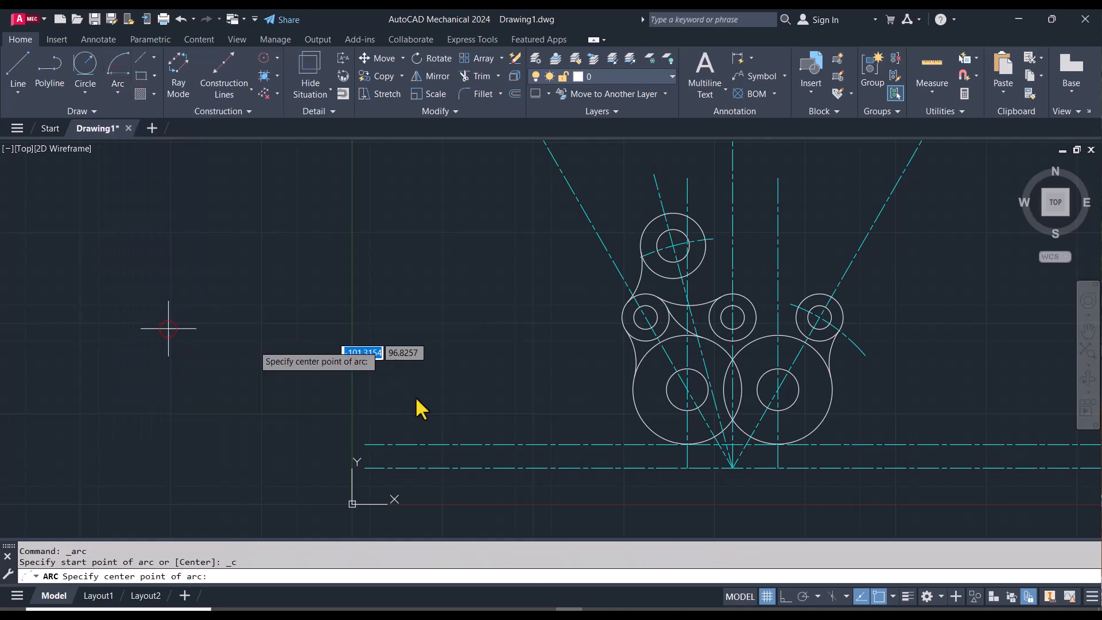
{"action": "left_click", "coordinate": [732, 468]}
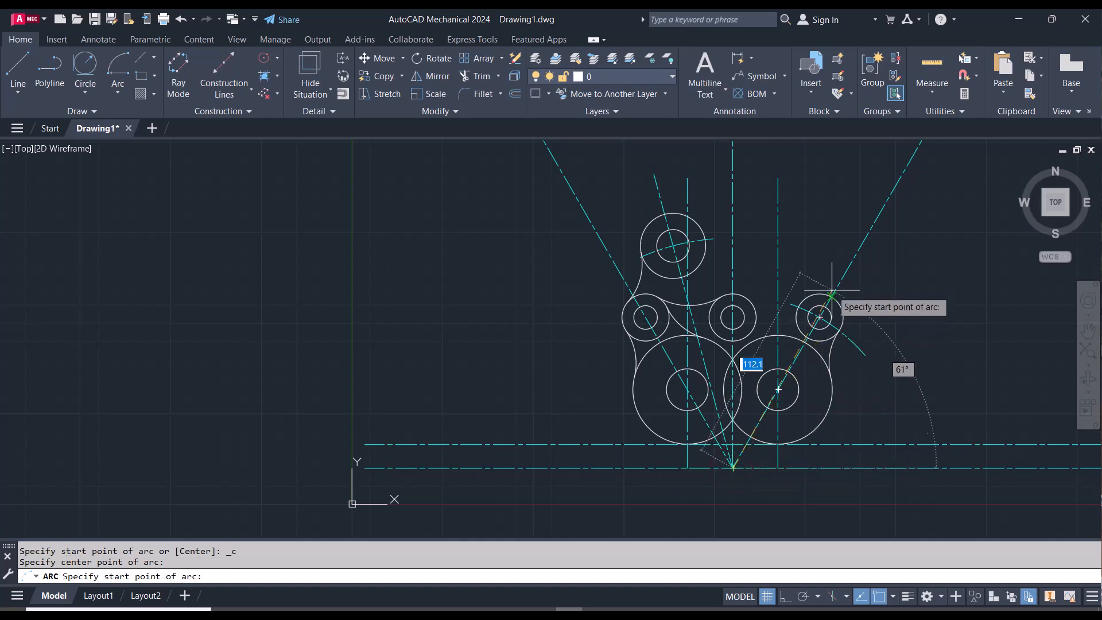
{"action": "scroll", "coordinate": [832, 294], "scroll_direction": "up", "scroll_amount": 6}
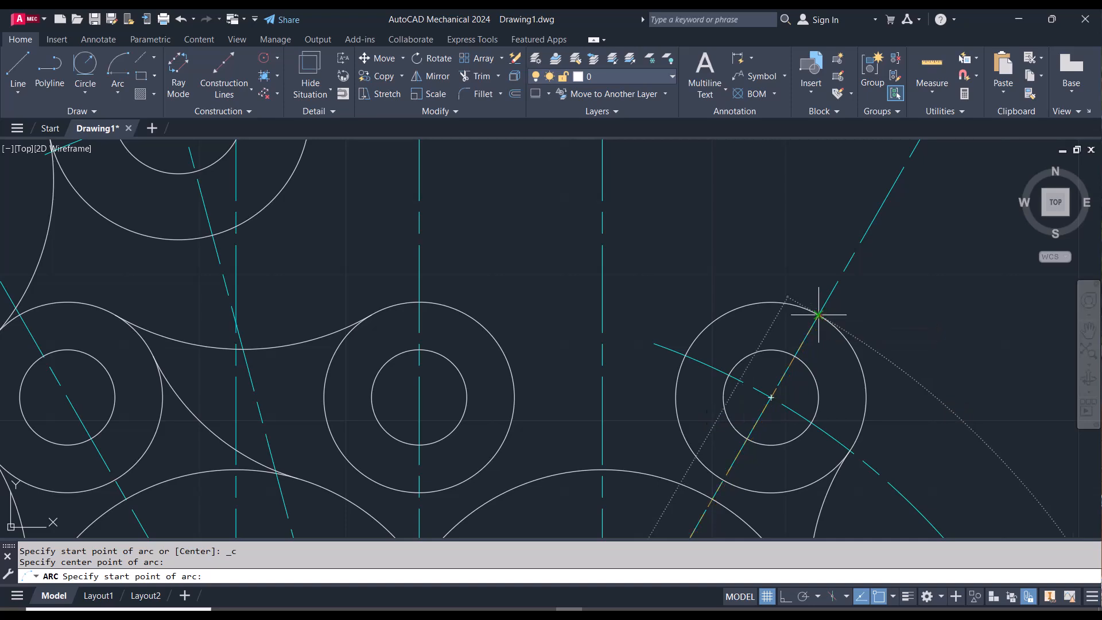
{"action": "left_click", "coordinate": [818, 314]}
{"action": "scroll", "coordinate": [818, 314], "scroll_direction": "down", "scroll_amount": 6}
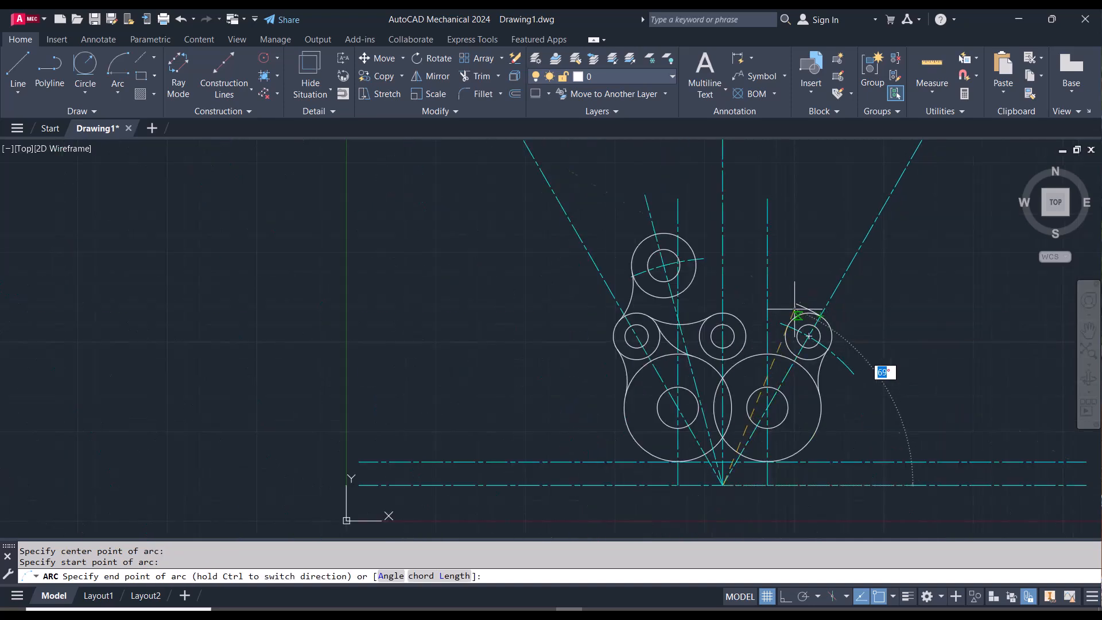
{"action": "left_click", "coordinate": [707, 291]}
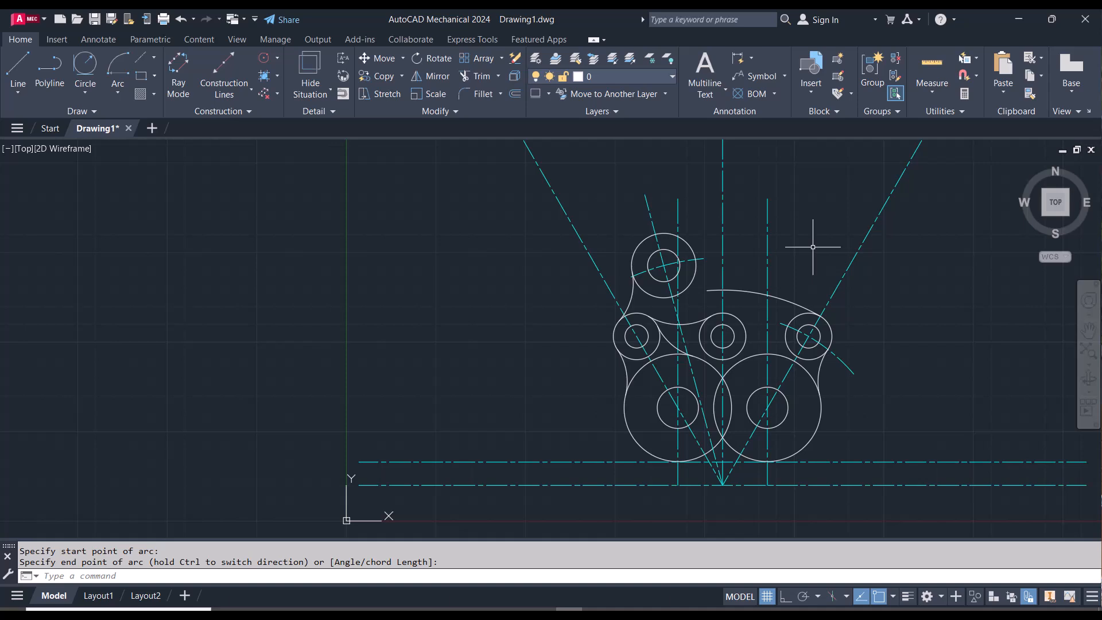
{"action": "key", "text": "Escape"}
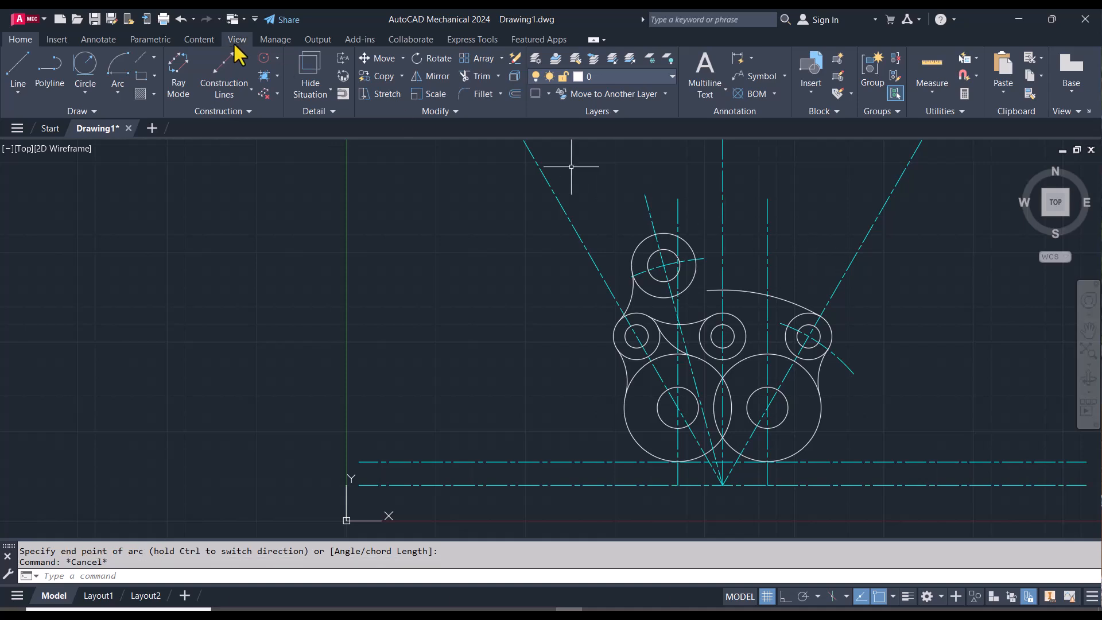
- Draw a radius 32 circle tangent to the upper outer circle's right side and the large concentric arc
{"action": "left_click", "coordinate": [85, 63]}
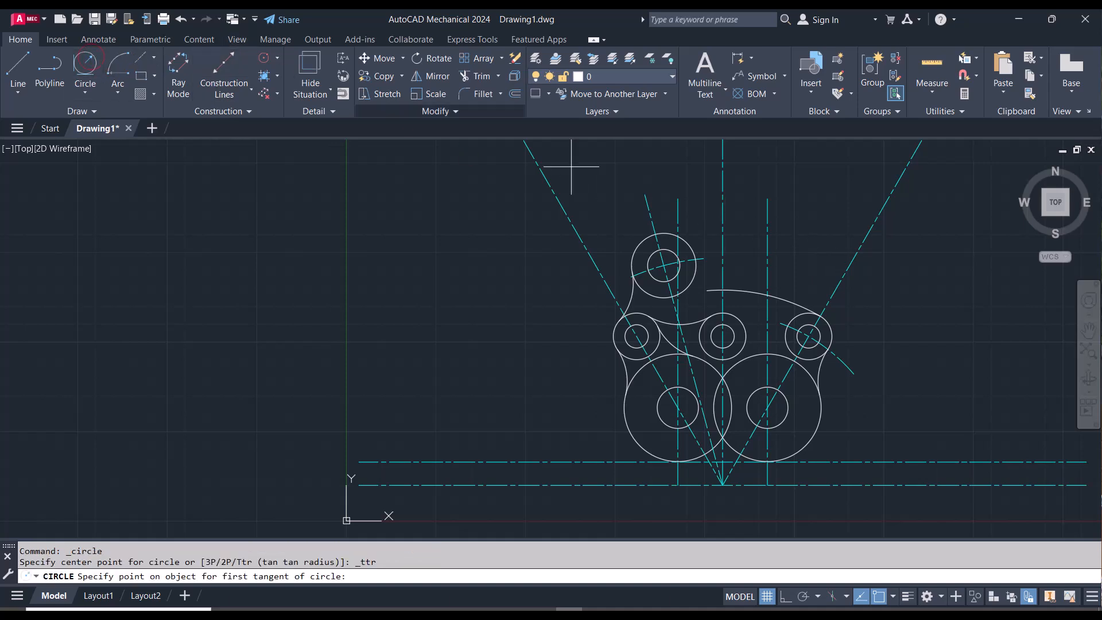
{"action": "left_click", "coordinate": [694, 251]}
{"action": "left_click", "coordinate": [744, 290]}
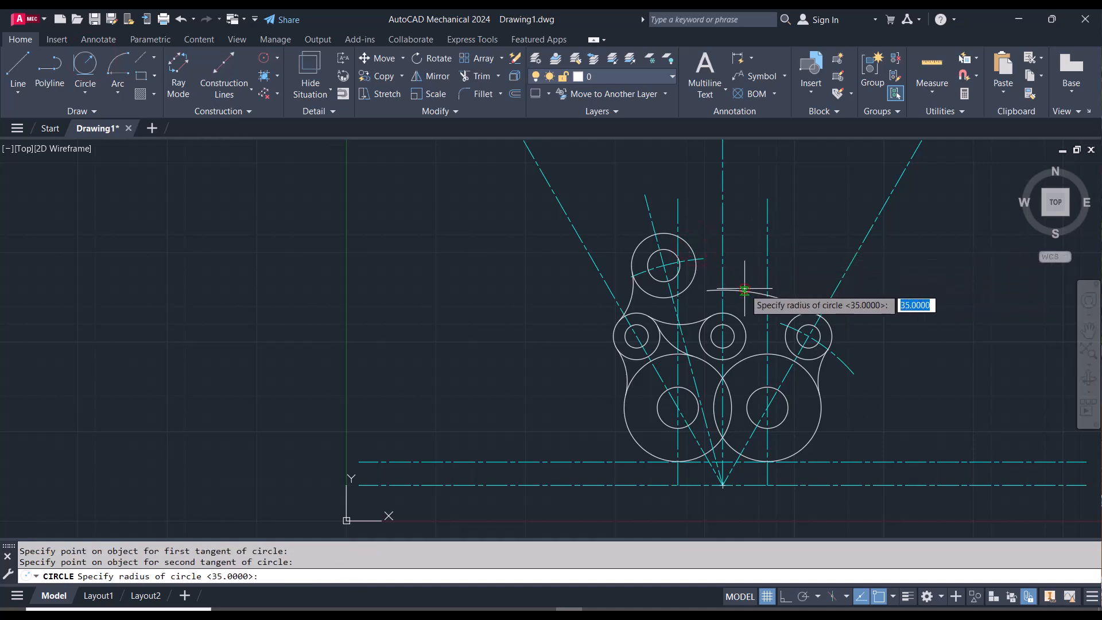
{"action": "type", "text": "32"}
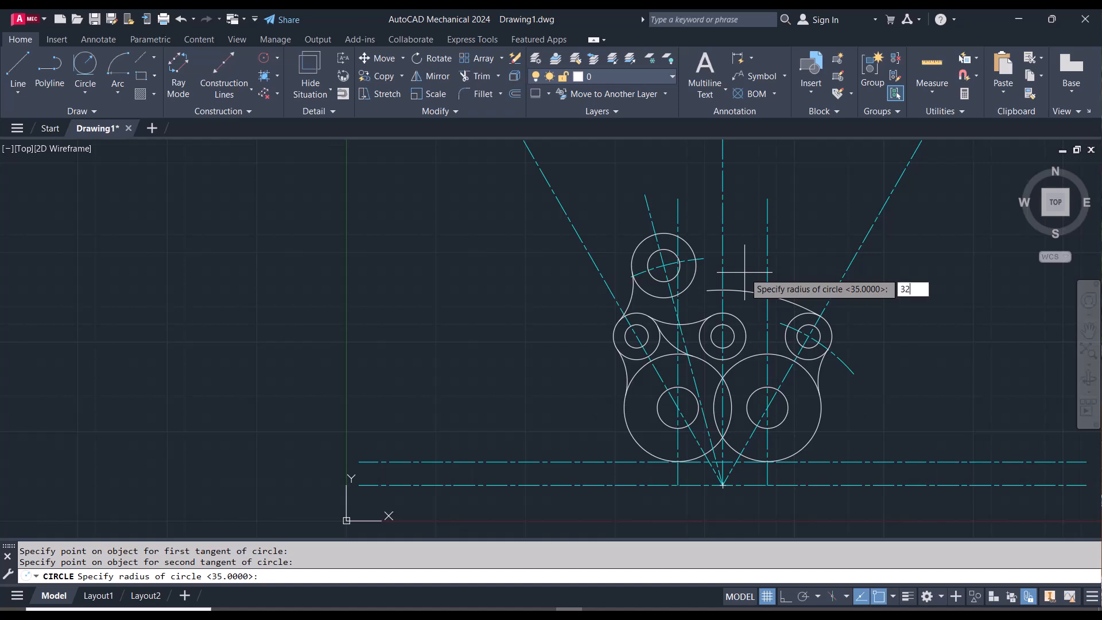
{"action": "key", "text": "Return"}
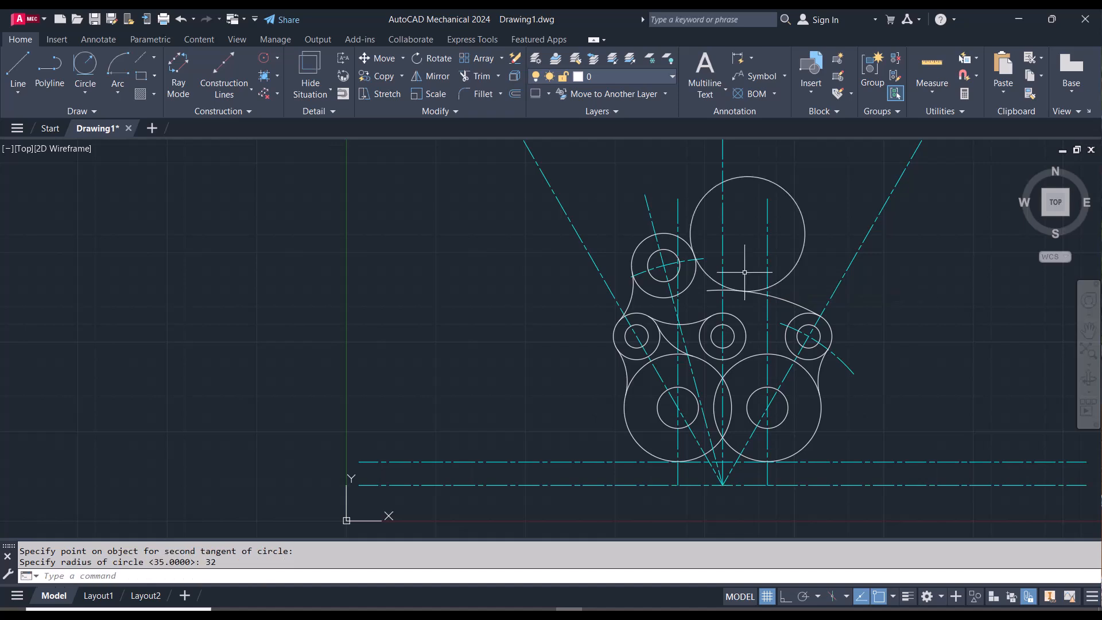
- Turn off the AM_7 centerline layer
{"action": "left_click", "coordinate": [609, 74]}
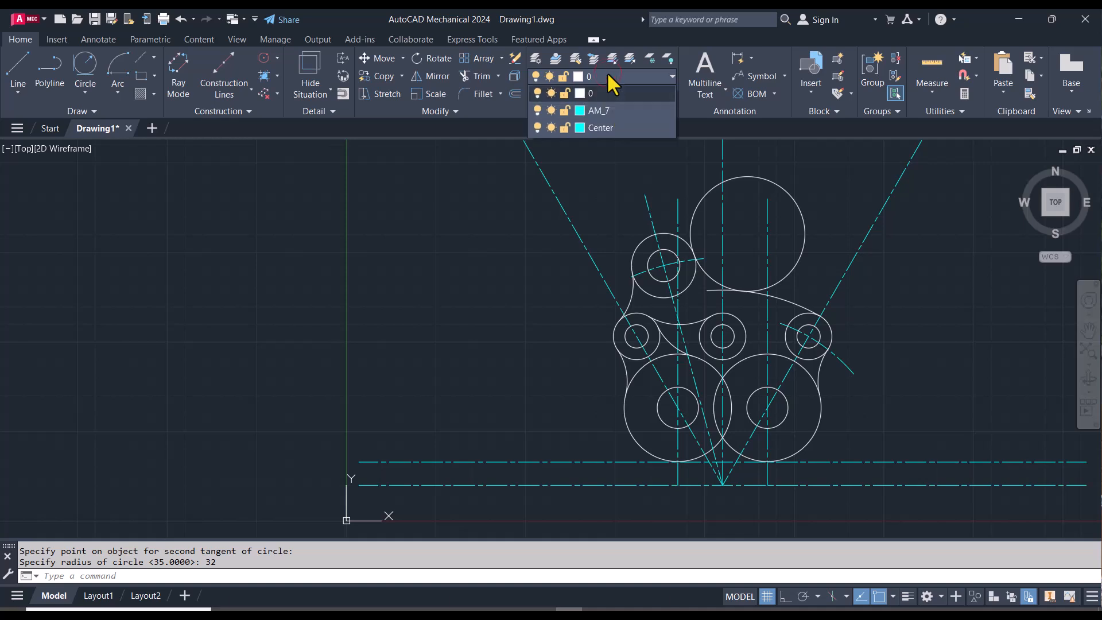
{"action": "left_click", "coordinate": [538, 111]}
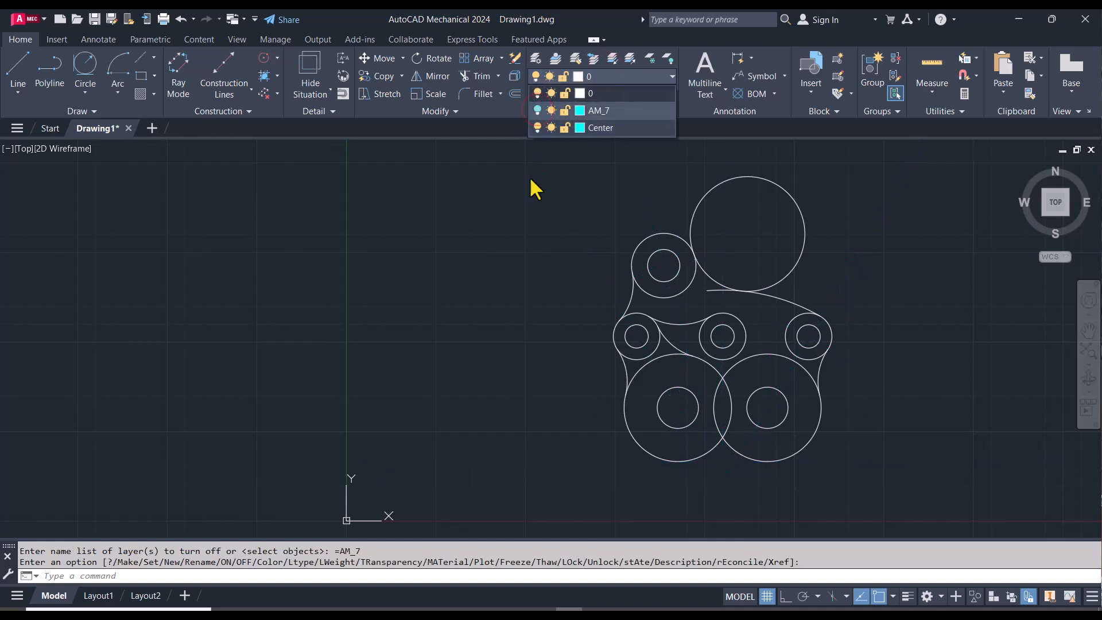
{"action": "left_click", "coordinate": [530, 264]}
- Trim the radius 32 circle to its connecting arc, the large arc's overhanging end, and the overlapping inner portions of the two large lower circles
{"action": "type", "text": "tr"}
{"action": "key", "text": "Return"}
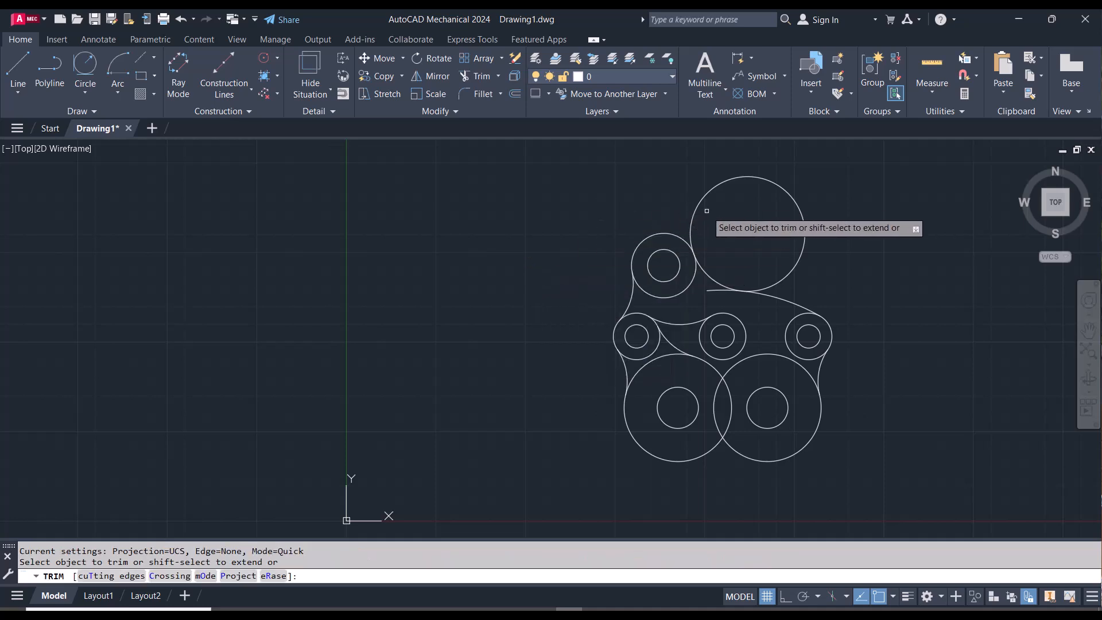
{"action": "left_click", "coordinate": [699, 206]}
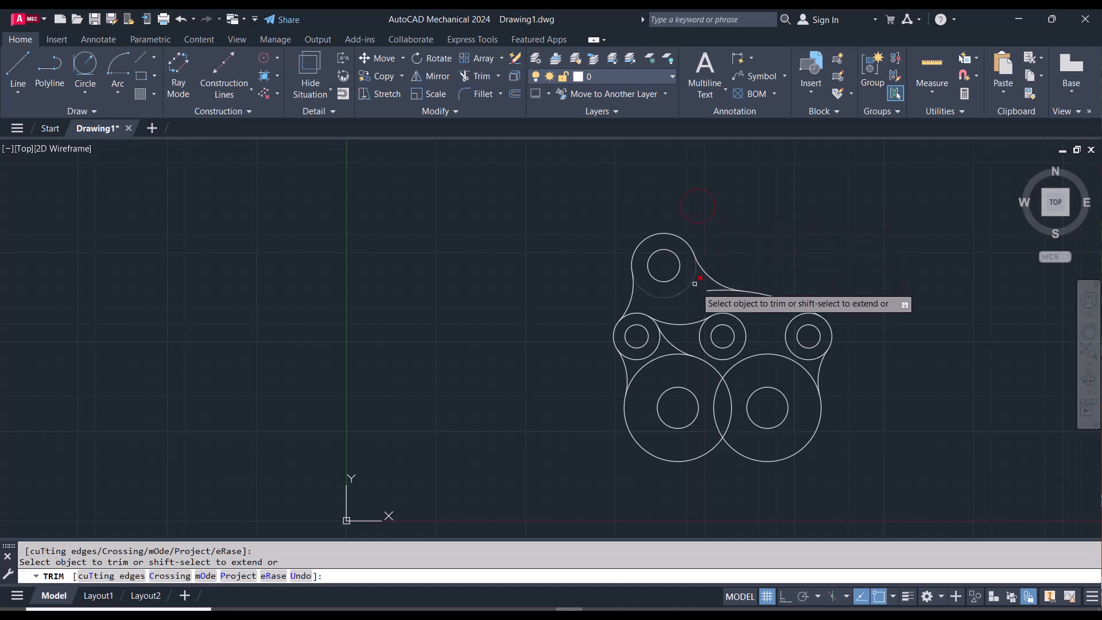
{"action": "left_click", "coordinate": [715, 291]}
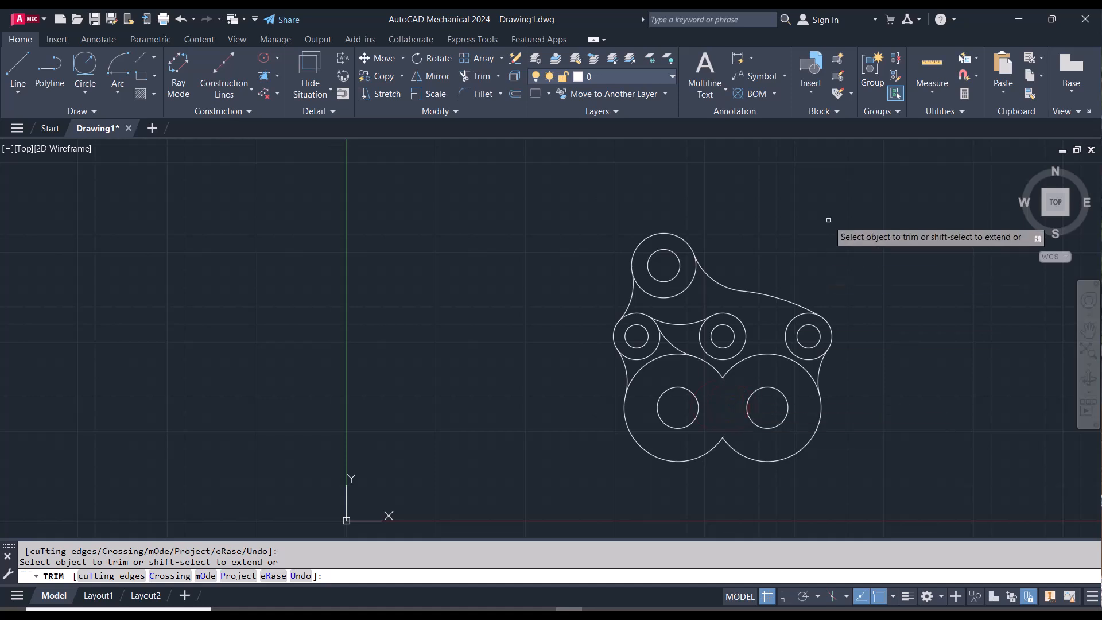
{"action": "key", "text": "Escape"}
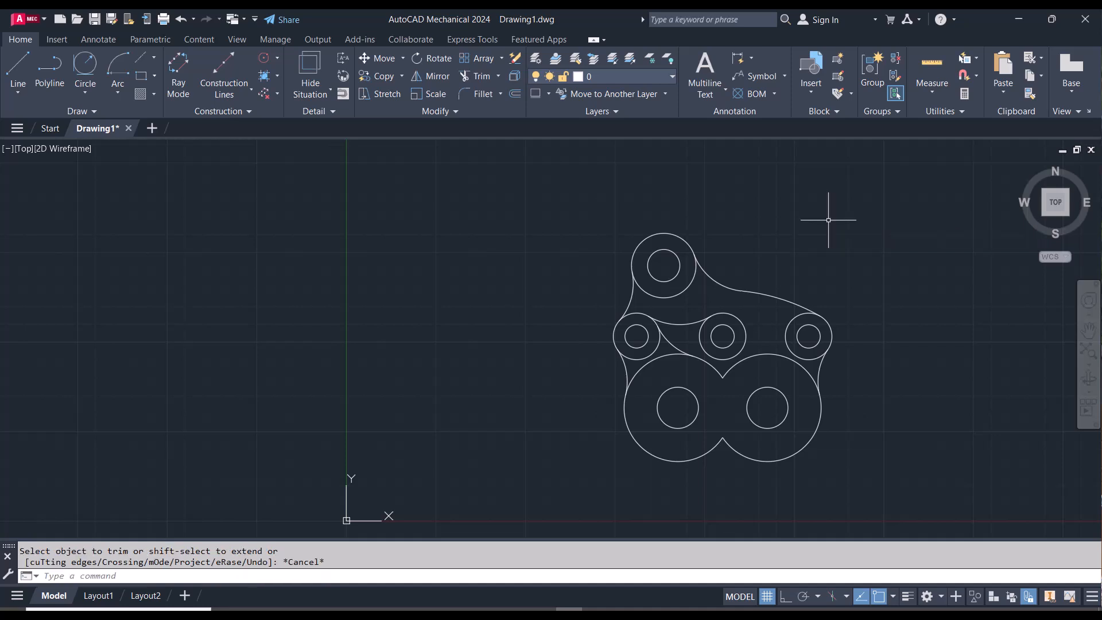
- Set the lineweight of layer 0 to 0.30 mm in the Mechanical Layer Manager
{"action": "right_click", "coordinate": [828, 220]}
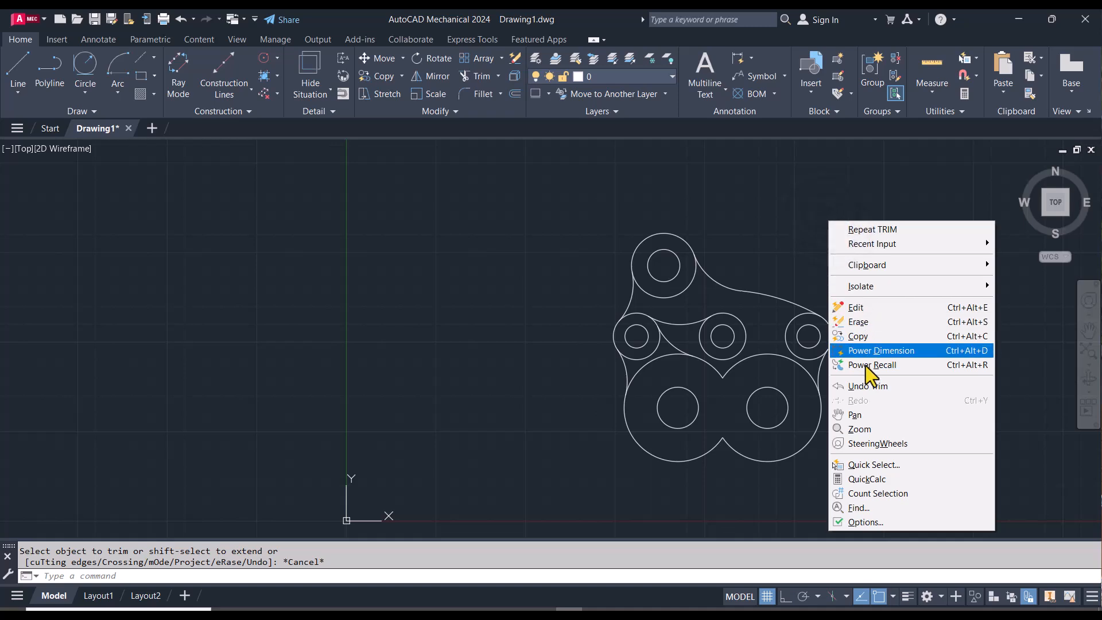
{"action": "left_click", "coordinate": [867, 414]}
{"action": "left_click_drag", "start_coordinate": [892, 282], "coordinate": [806, 270]}
{"action": "key", "text": "Escape"}
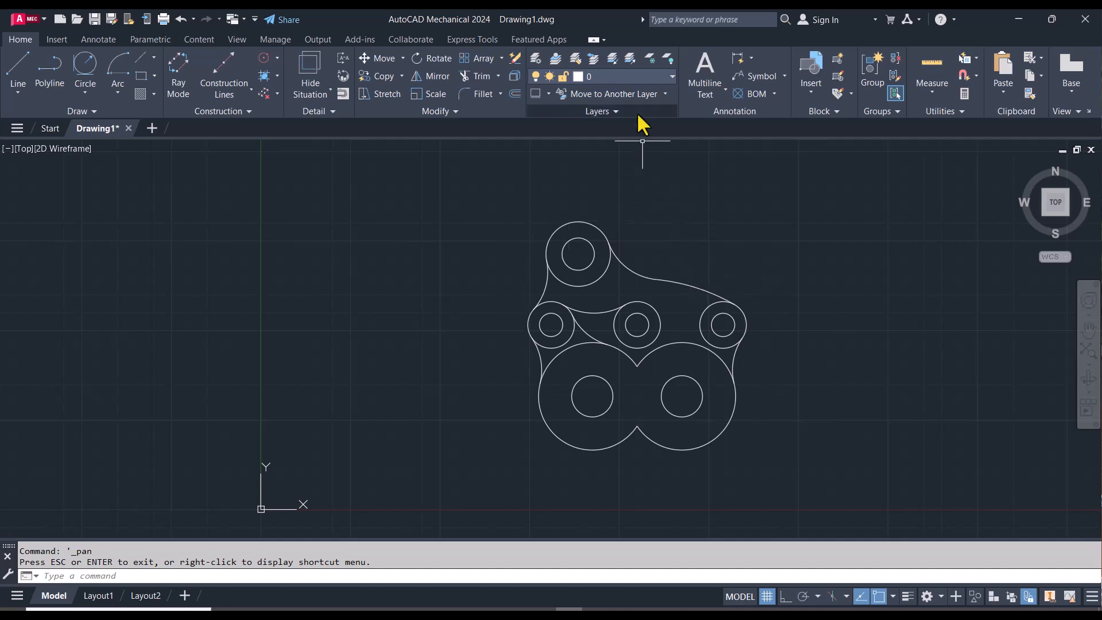
{"action": "left_click", "coordinate": [538, 57]}
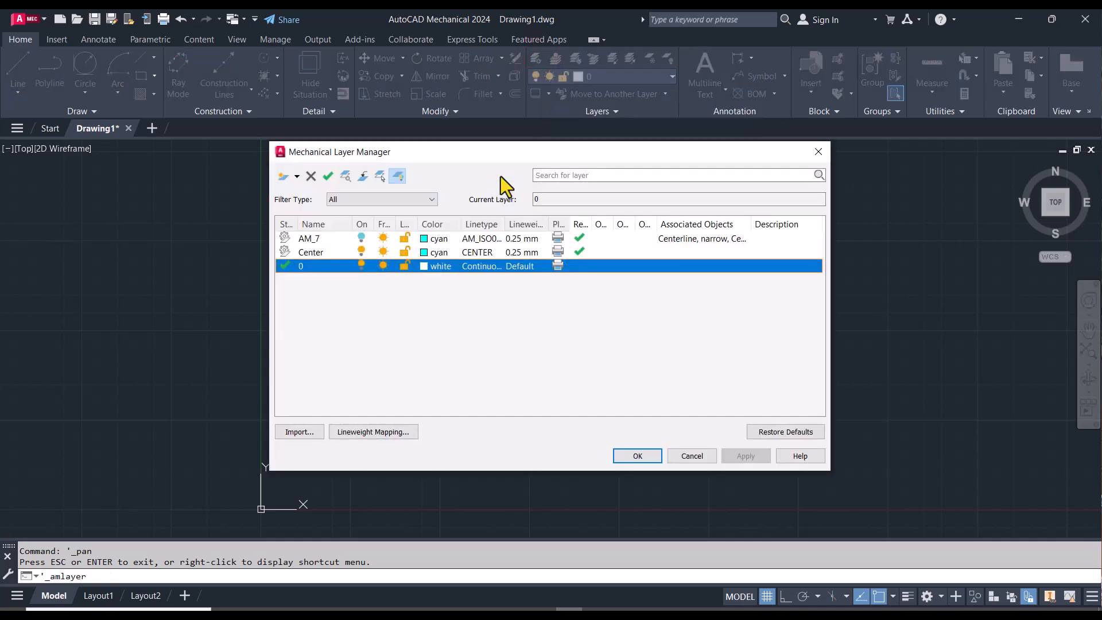
{"action": "left_click", "coordinate": [523, 269]}
{"action": "left_click", "coordinate": [524, 269]}
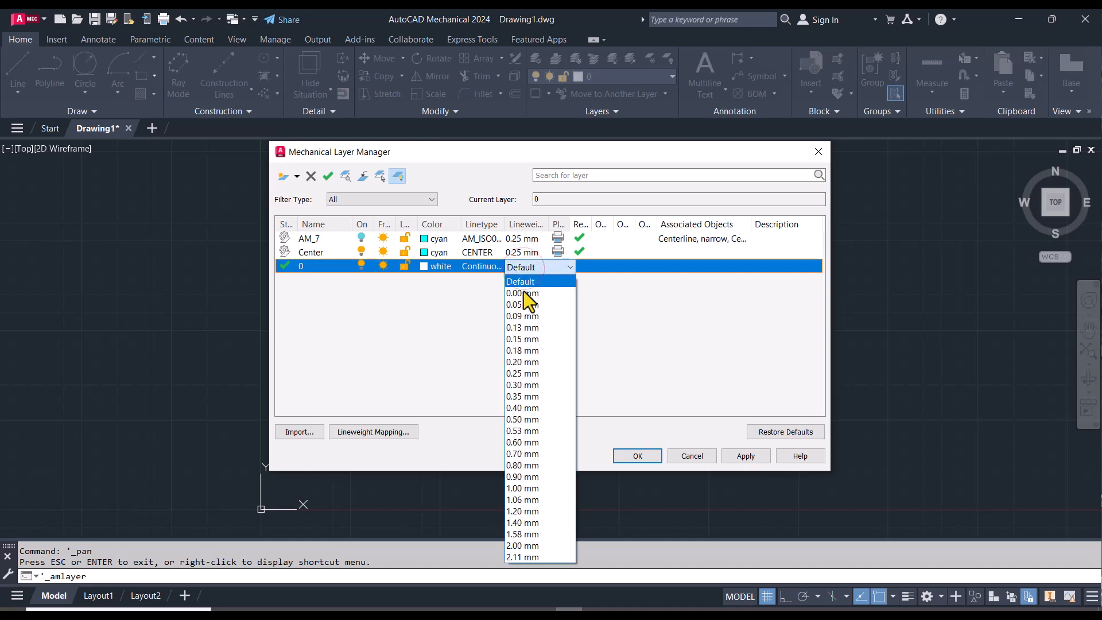
{"action": "left_click", "coordinate": [522, 385]}
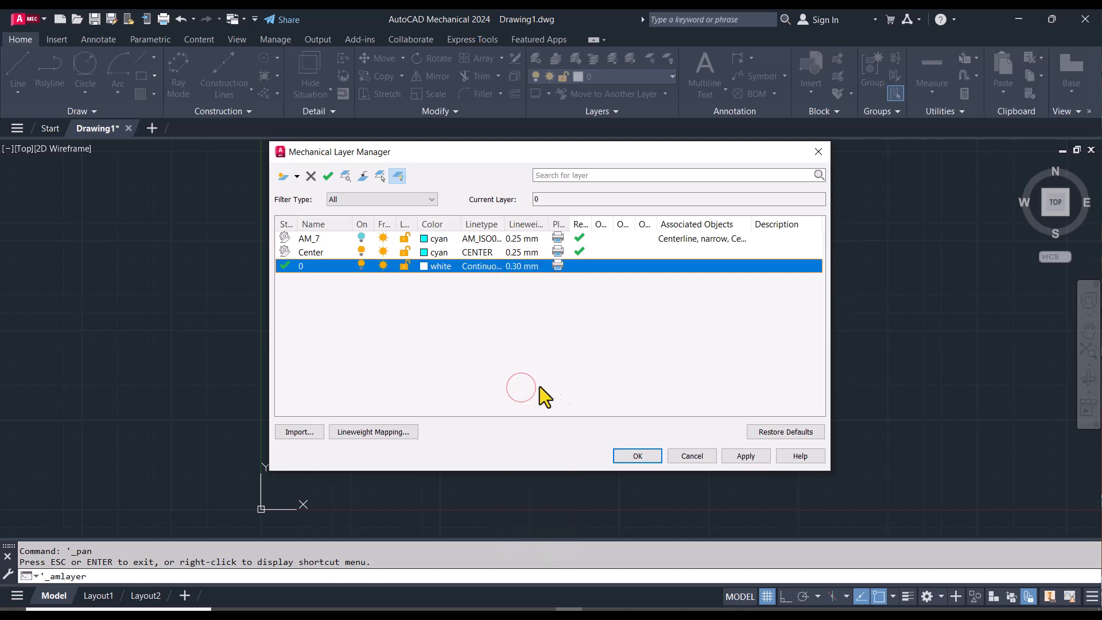
{"action": "left_click", "coordinate": [638, 456]}
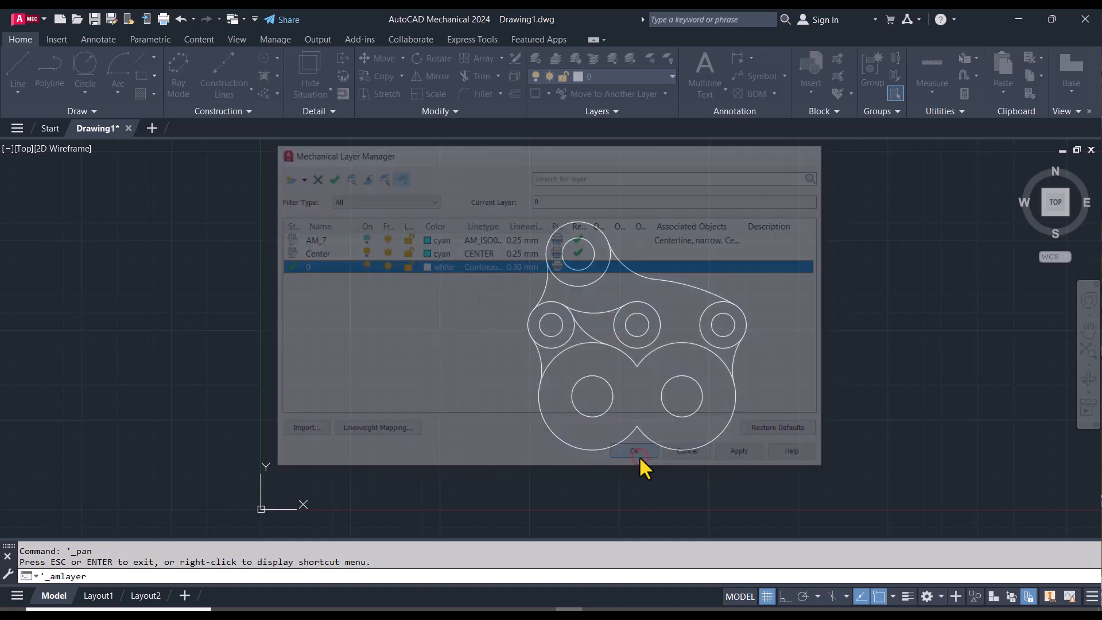
- Check that LineWeight is enabled among the status bar customization options and turn on lineweight display in the drawing
{"action": "left_click", "coordinate": [907, 597]}
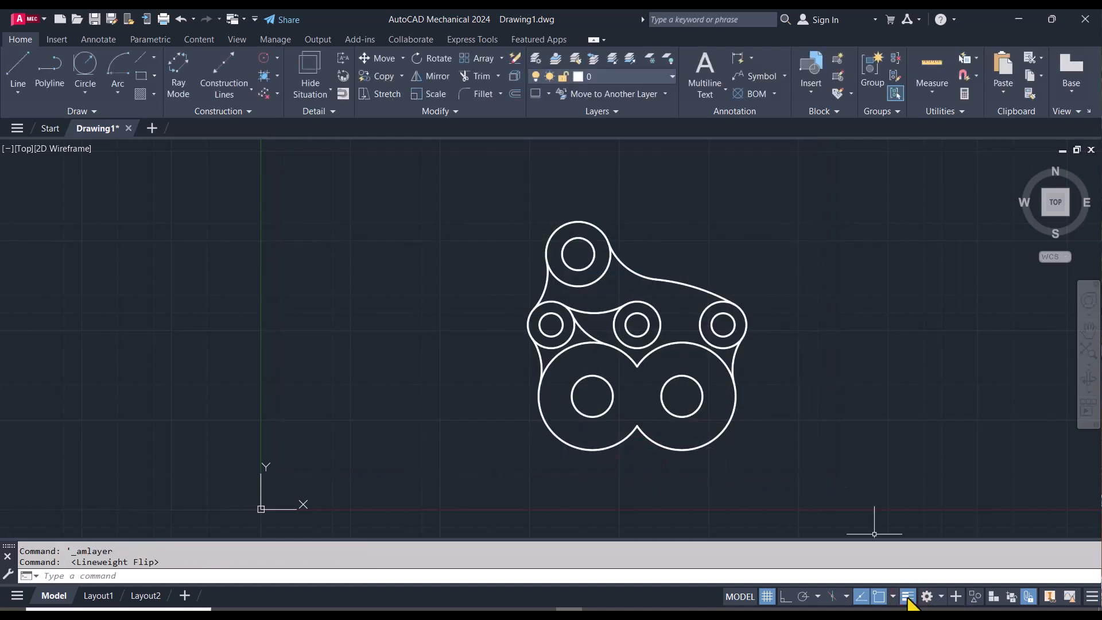
{"action": "left_click", "coordinate": [907, 597]}
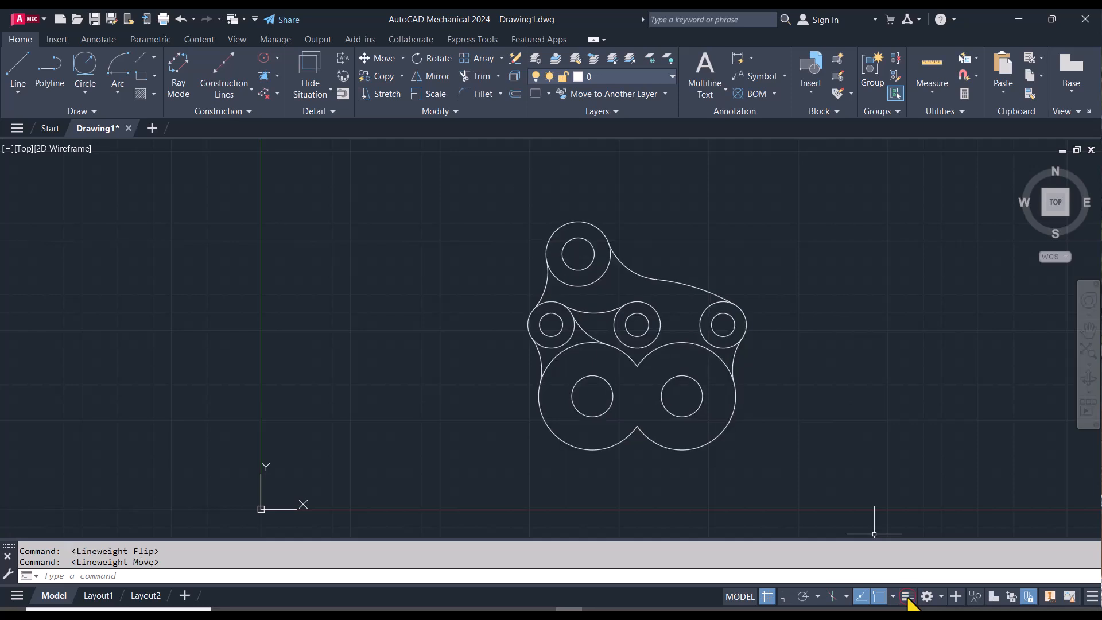
{"action": "left_click", "coordinate": [908, 598]}
{"action": "left_click", "coordinate": [907, 597]}
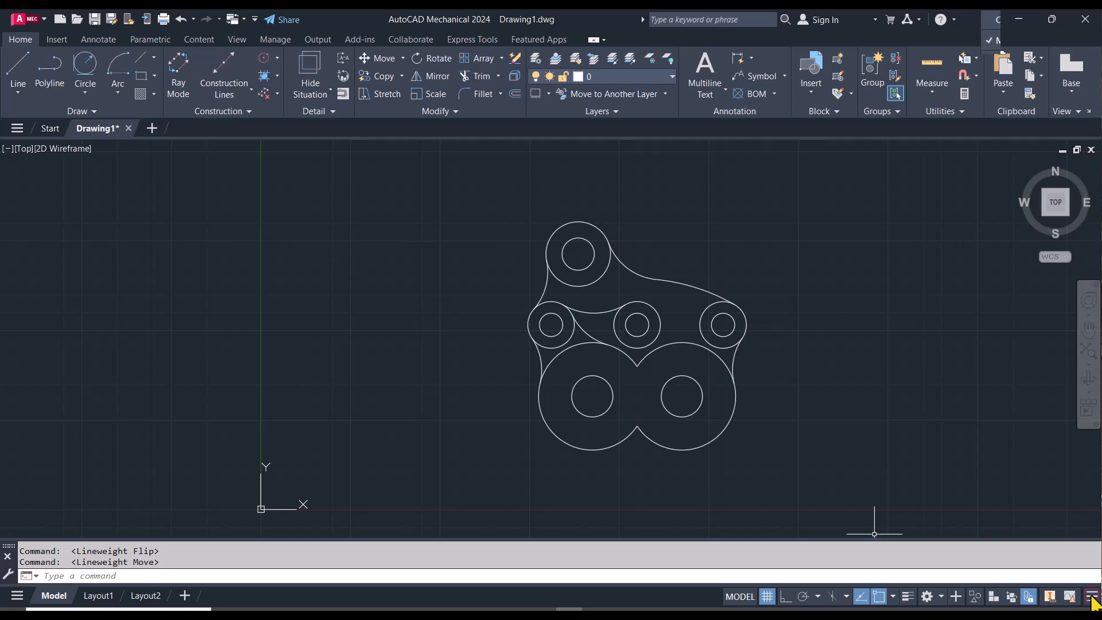
{"action": "left_click", "coordinate": [1092, 598]}
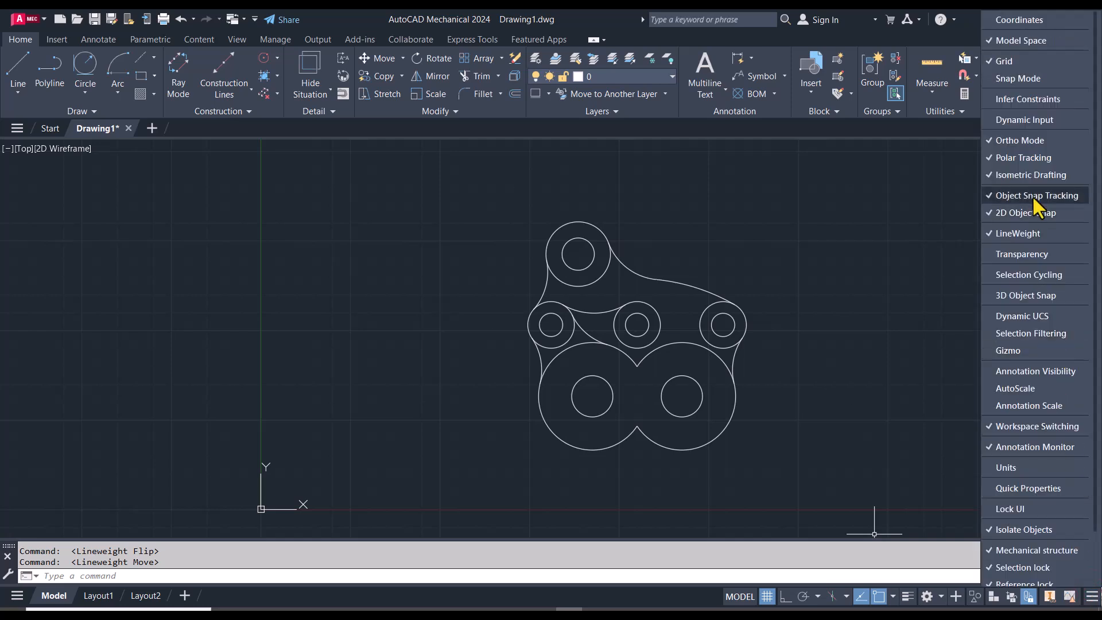
{"action": "left_click", "coordinate": [1028, 234]}
{"action": "left_click", "coordinate": [1028, 235]}
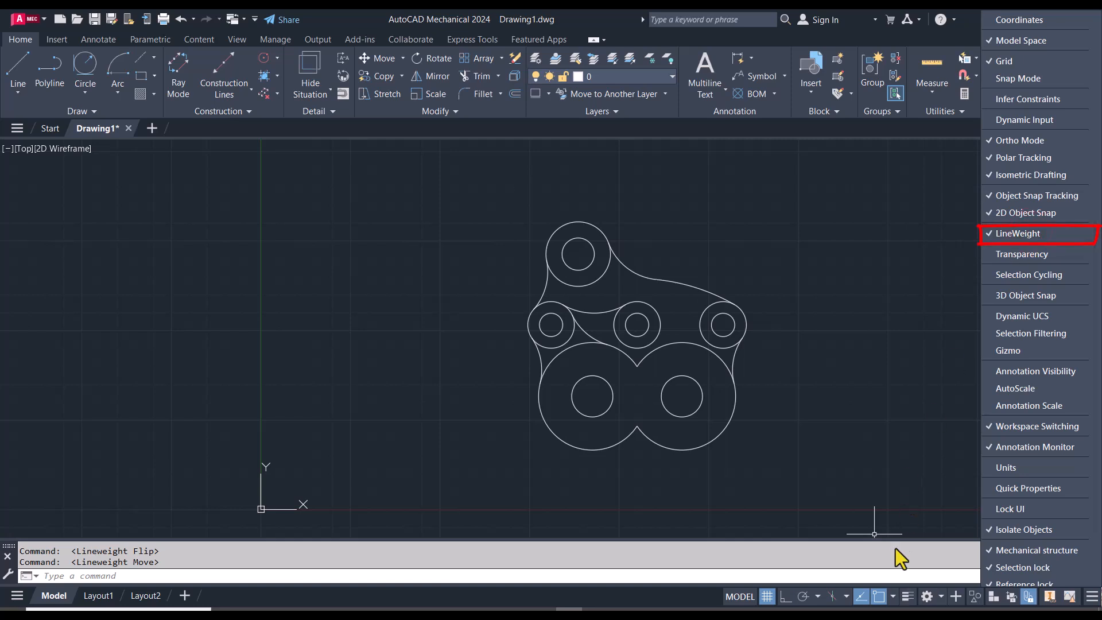
{"action": "left_click", "coordinate": [939, 451]}
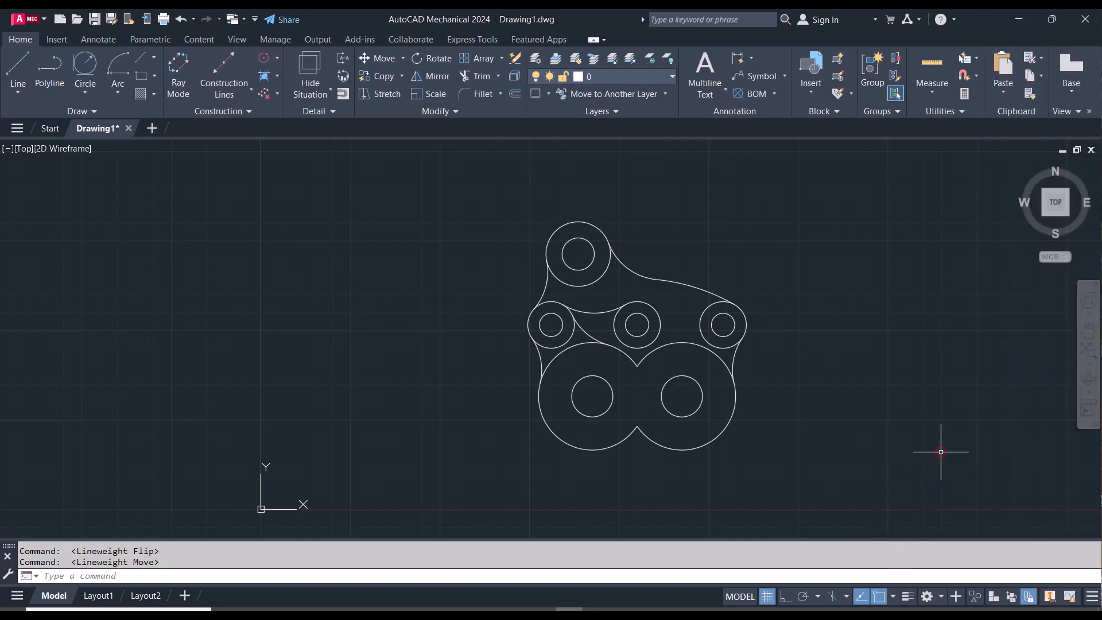
{"action": "left_click", "coordinate": [908, 603]}
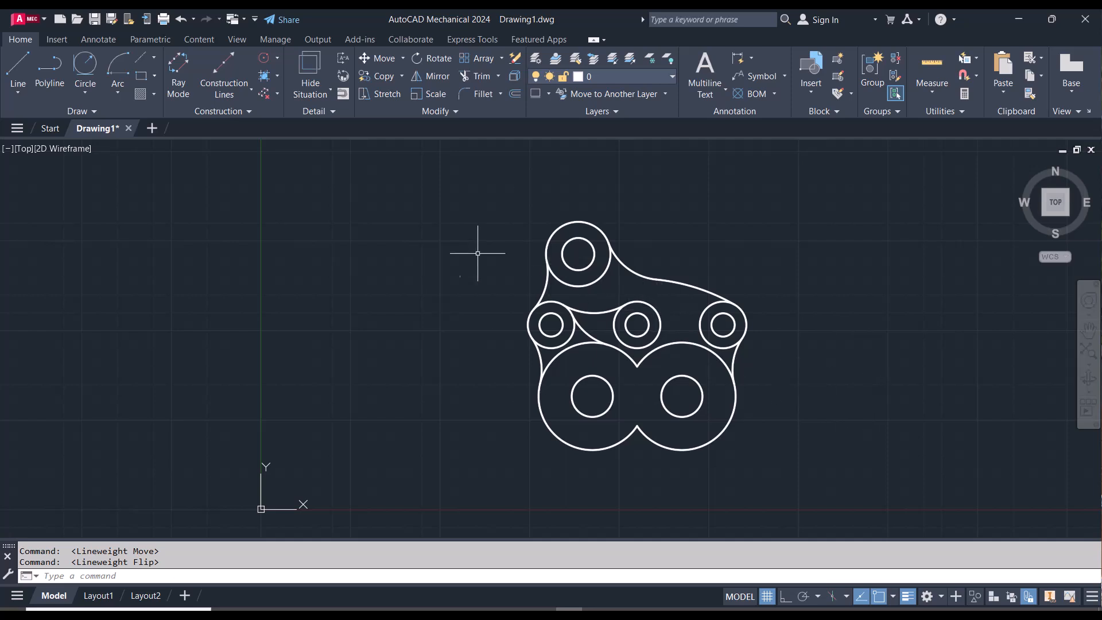
- Draw a radius 32 circle tangent to the middle 26-diameter circle's upper right side and the top of the right large circle
{"action": "left_click", "coordinate": [84, 69]}
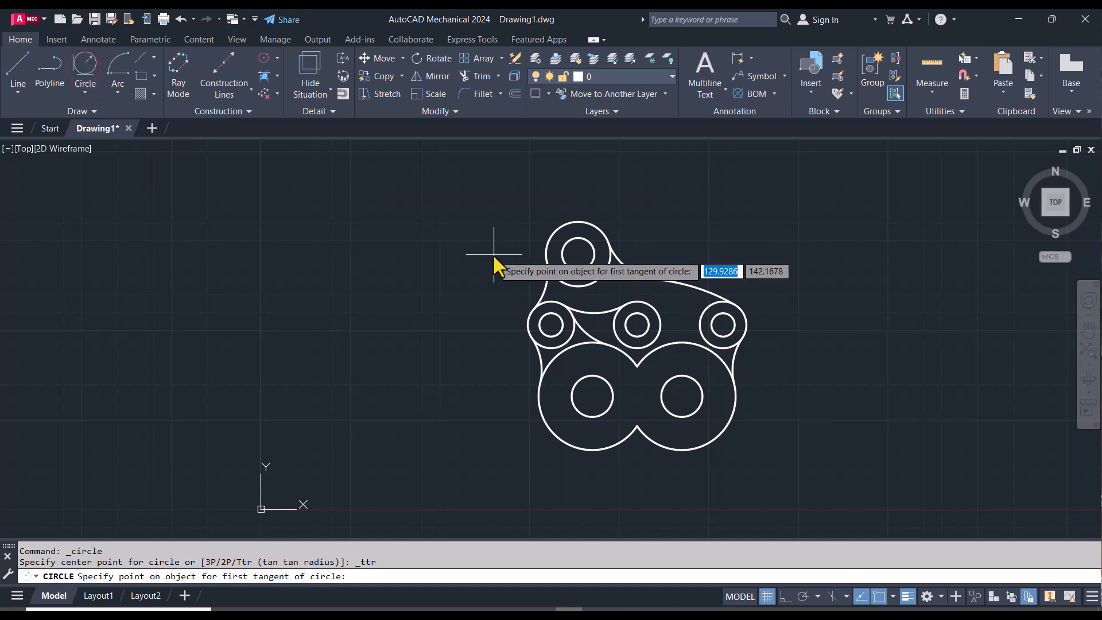
{"action": "left_click", "coordinate": [654, 303]}
{"action": "left_click", "coordinate": [675, 343]}
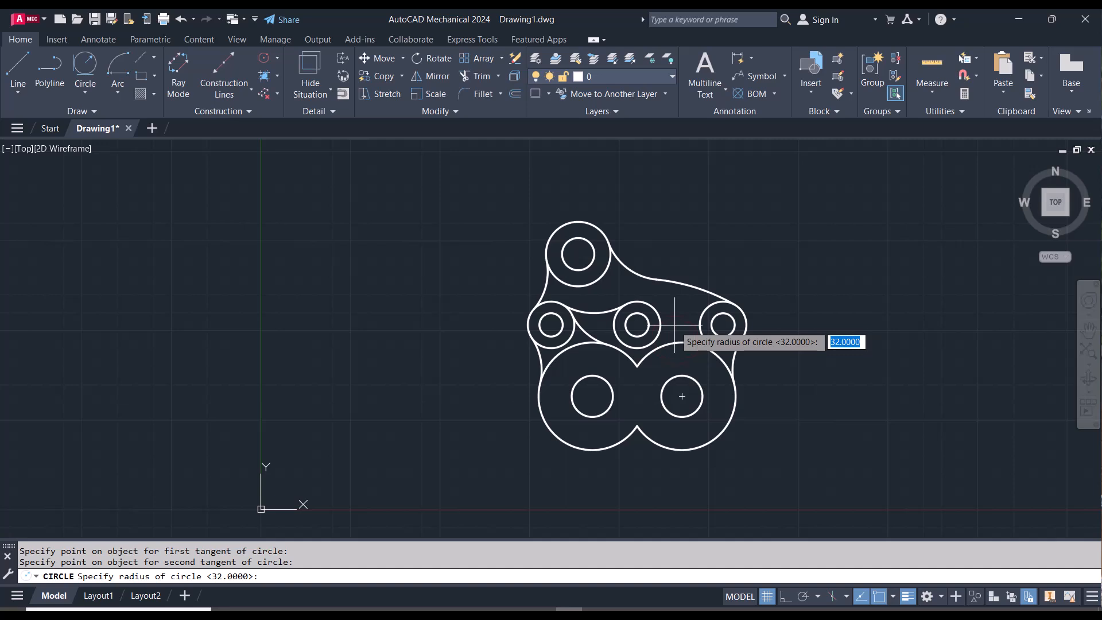
{"action": "key", "text": "Return"}
- Trim the new radius 32 circle to its short connecting arc, using the right large circle and the middle 26-diameter circle as cutting edges
{"action": "type", "text": "TR"}
{"action": "key", "text": "Return"}
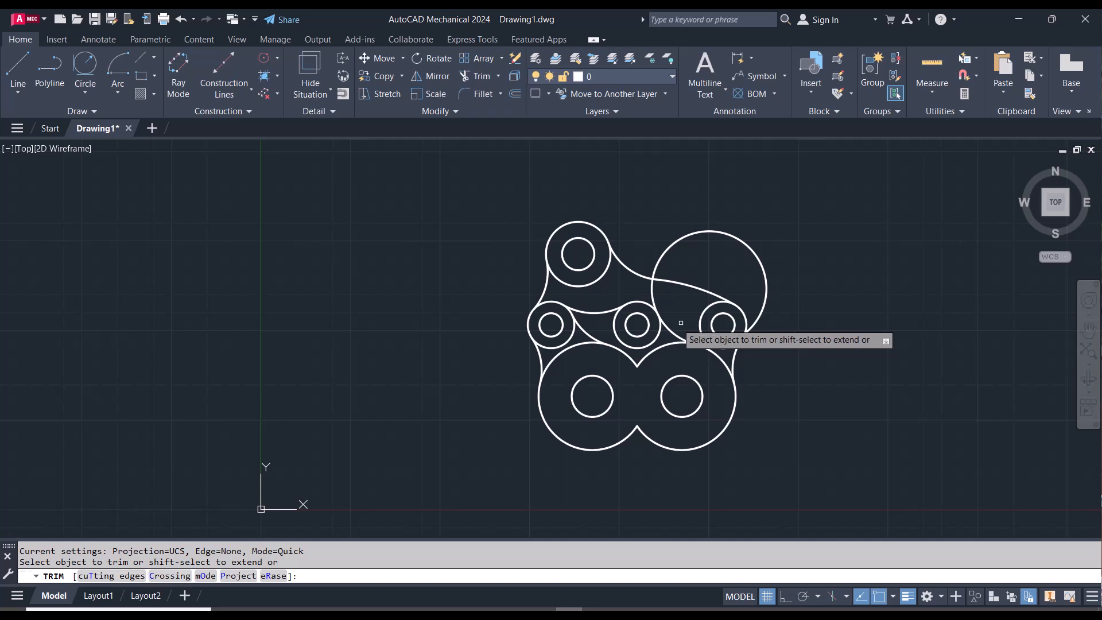
{"action": "left_click", "coordinate": [96, 576]}
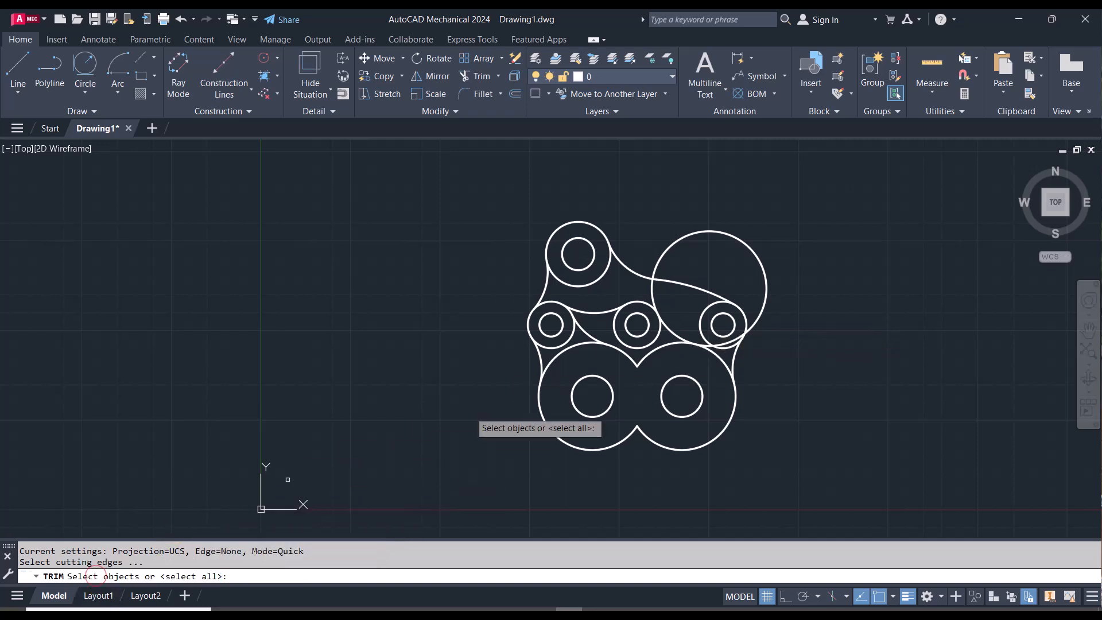
{"action": "left_click", "coordinate": [720, 359]}
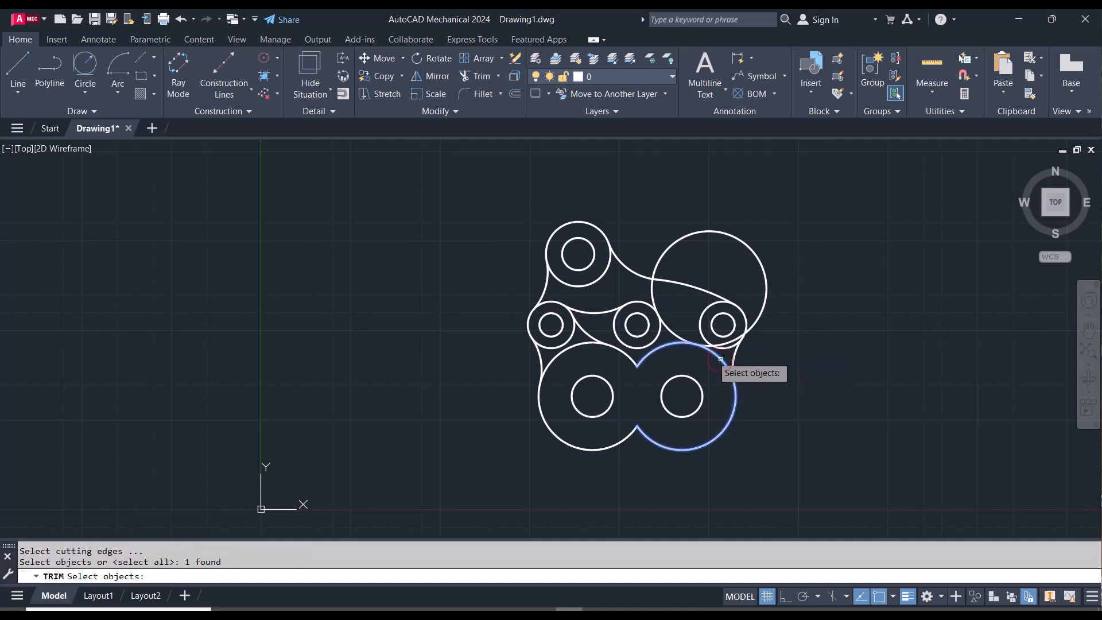
{"action": "left_click", "coordinate": [645, 303]}
{"action": "key", "text": "Return"}
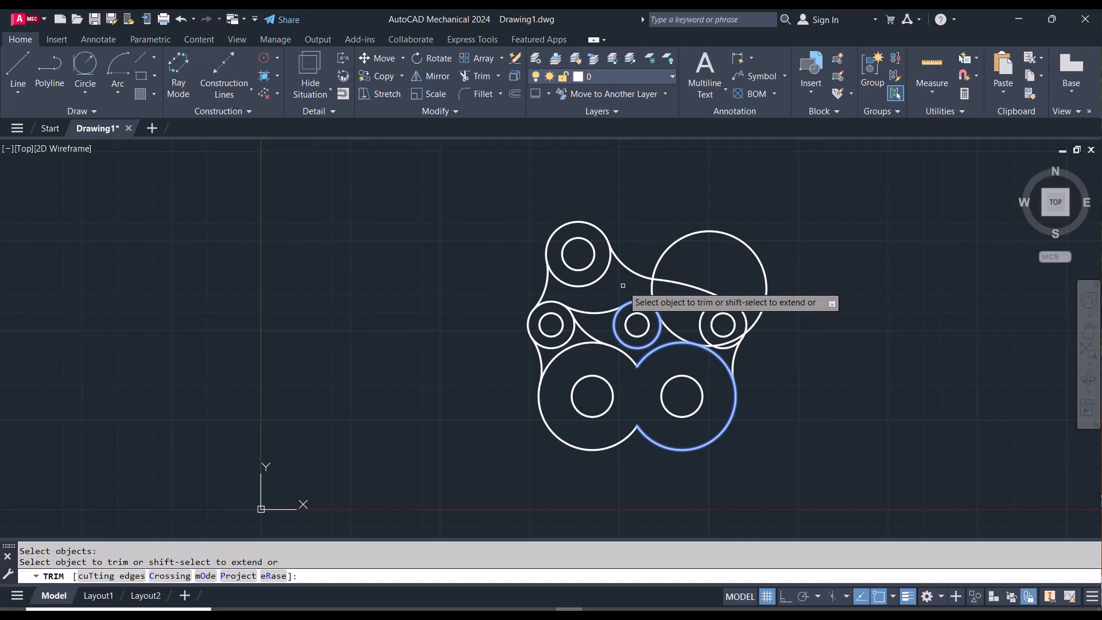
{"action": "left_click", "coordinate": [698, 237]}
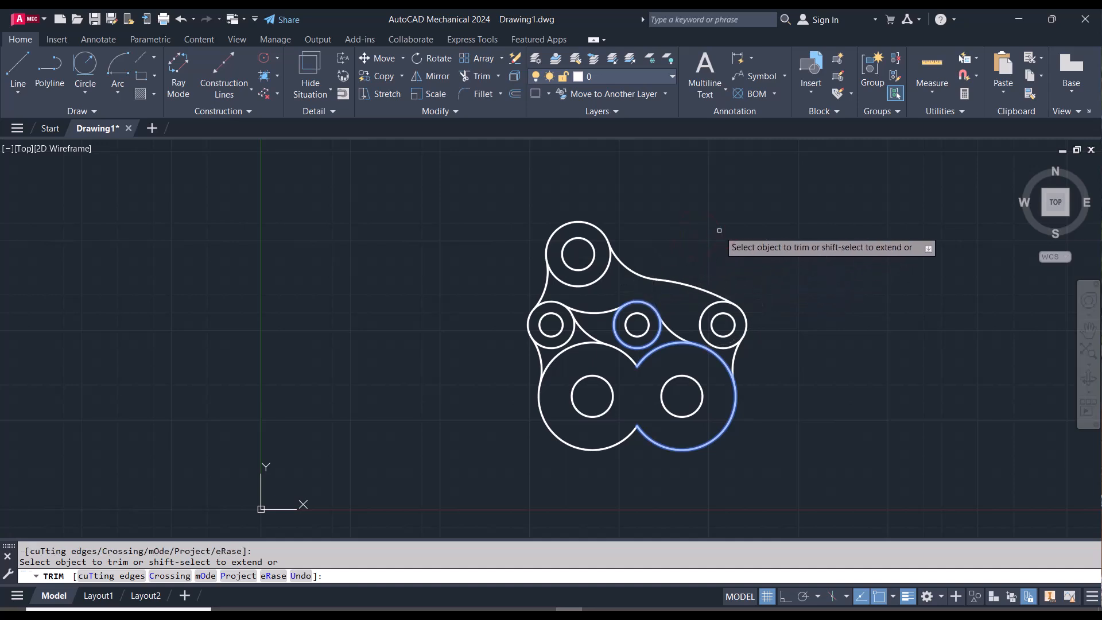
{"action": "key", "text": "Escape"}
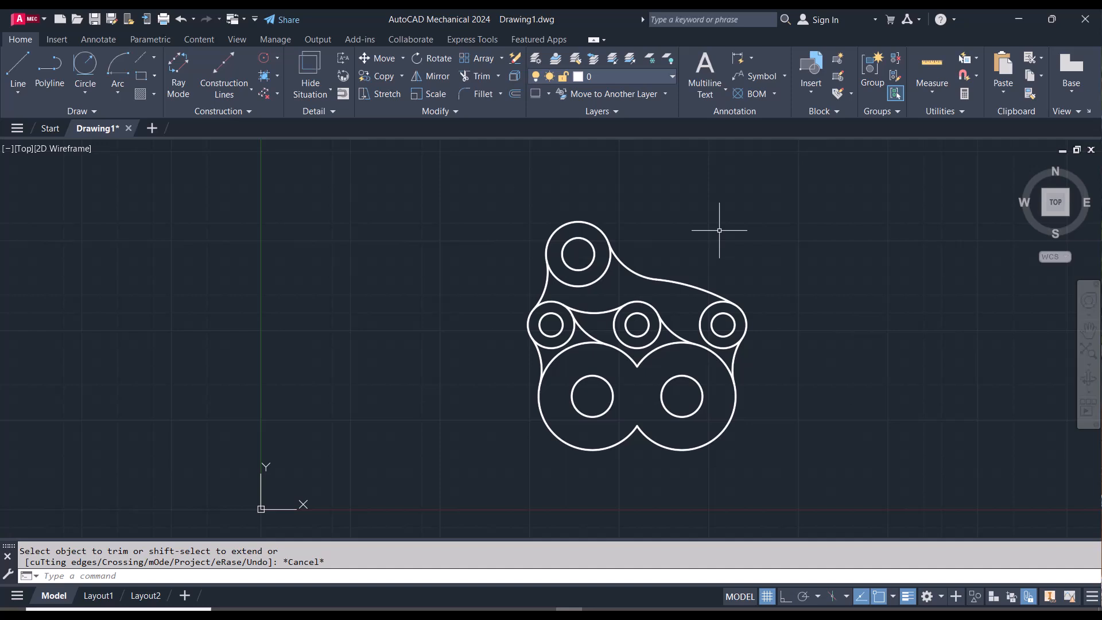
- Turn the AM_7 centerline layer back on
{"action": "left_click", "coordinate": [597, 77]}
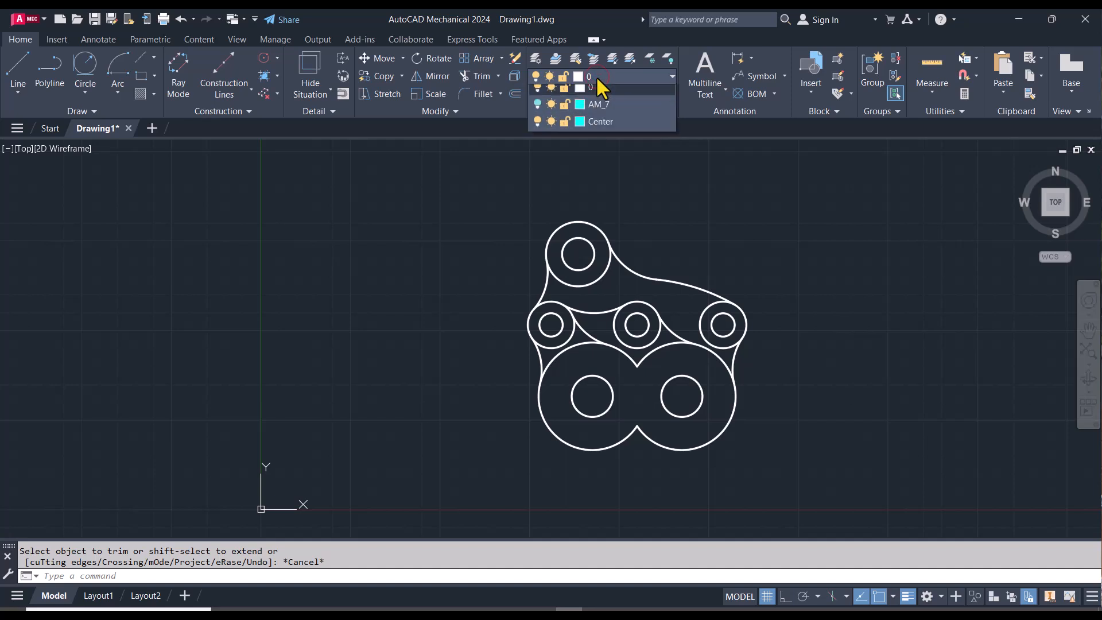
{"action": "left_click", "coordinate": [537, 109]}
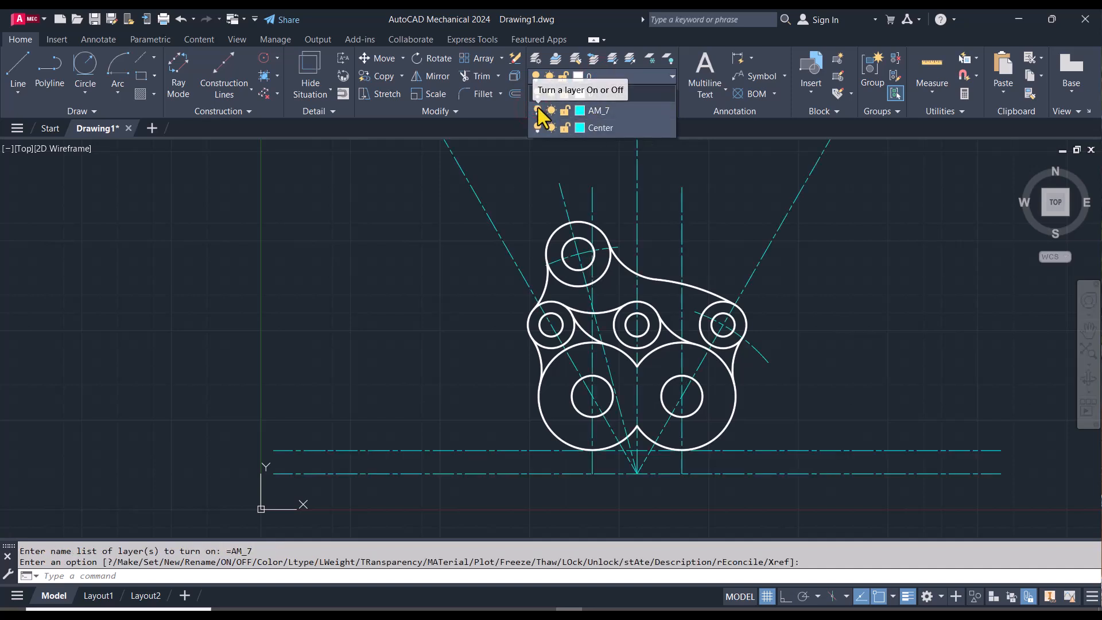
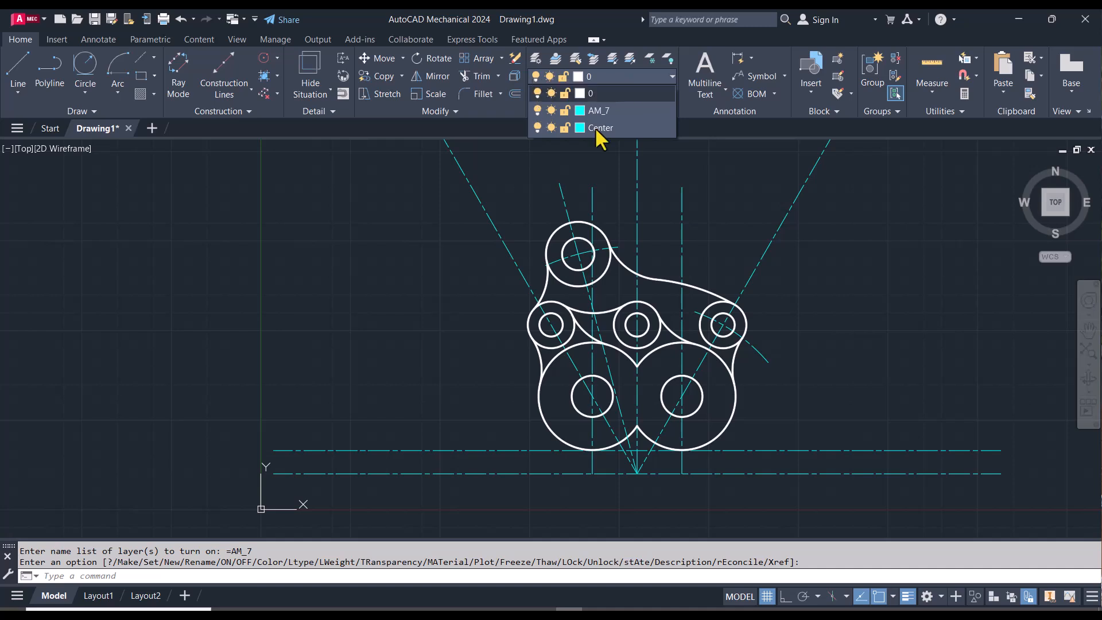
{"action": "left_click", "coordinate": [909, 275]}
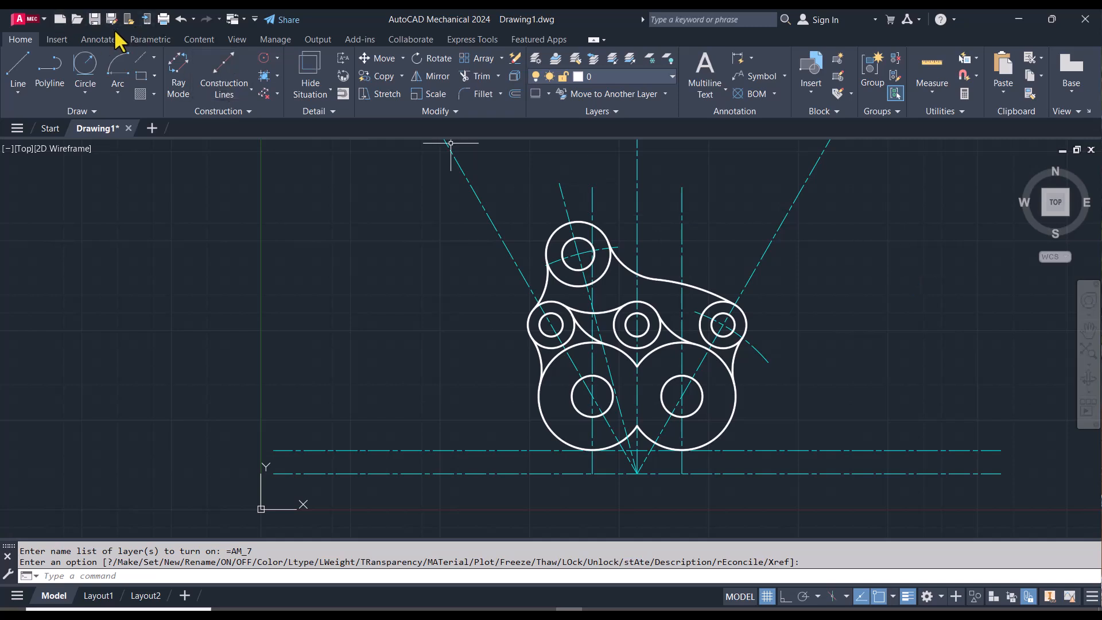
- Set the base dimension style to ISO-25 in the dimension settings
{"action": "left_click", "coordinate": [101, 38]}
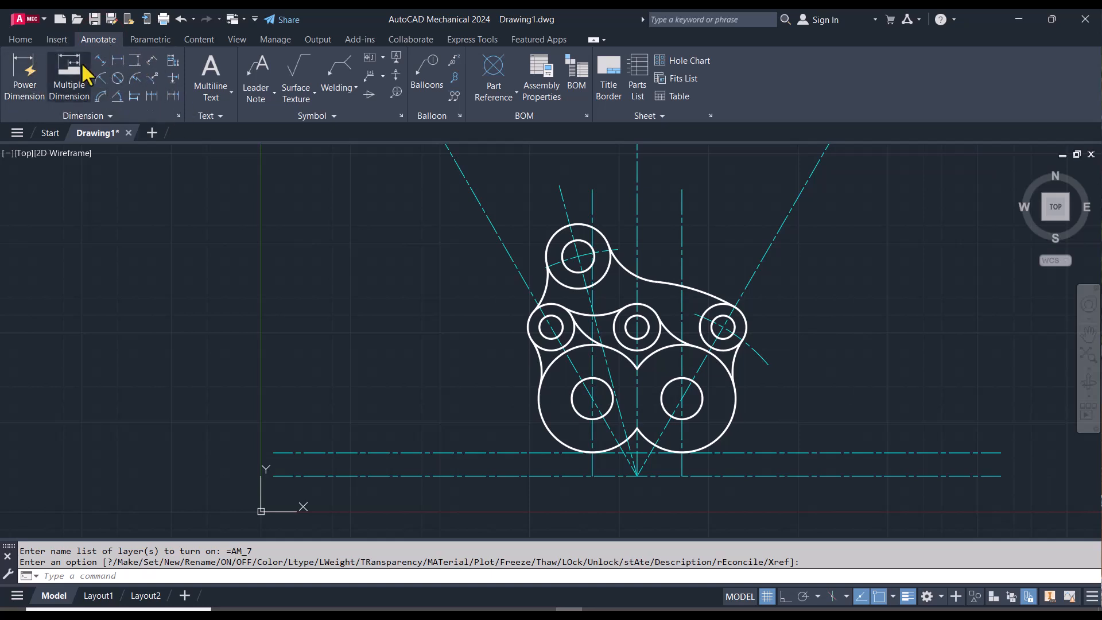
{"action": "left_click", "coordinate": [178, 114]}
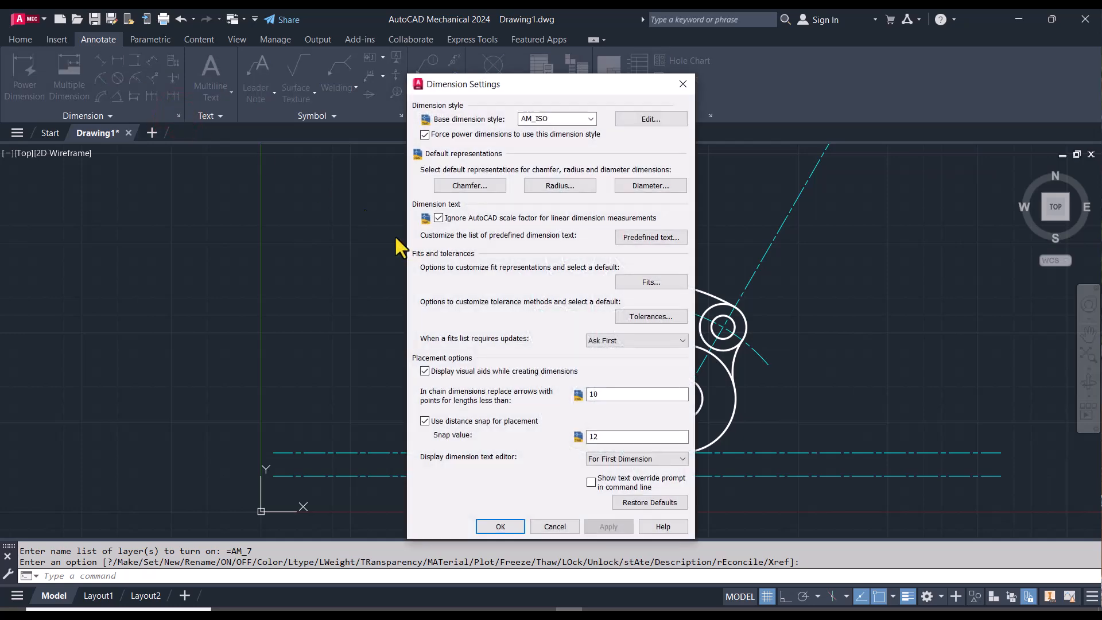
{"action": "left_click", "coordinate": [589, 118]}
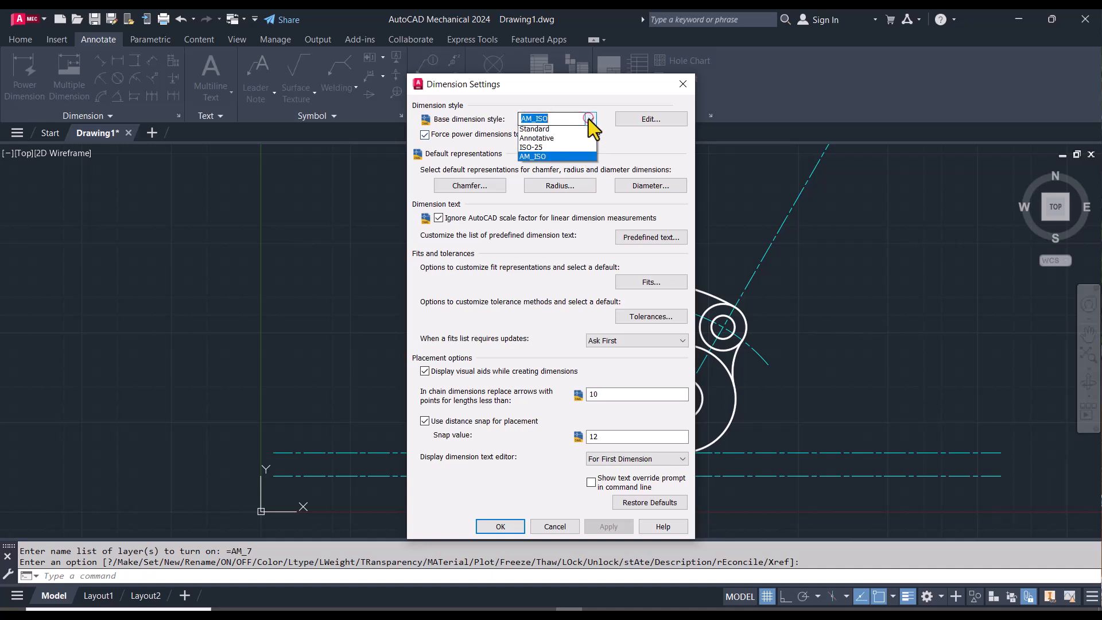
{"action": "left_click", "coordinate": [554, 148]}
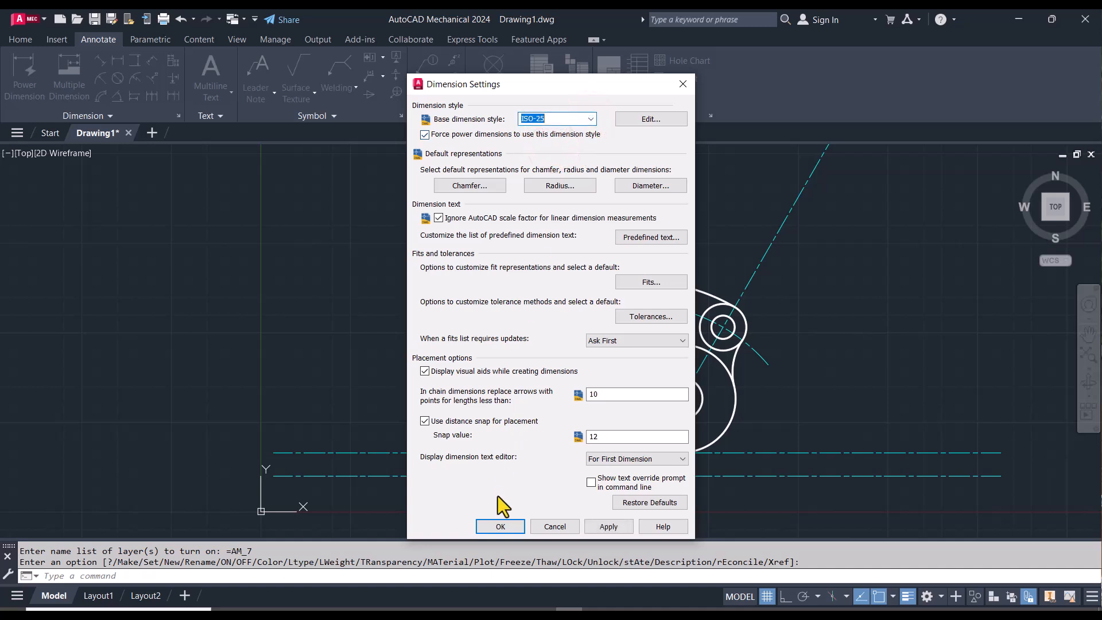
{"action": "left_click", "coordinate": [500, 526]}
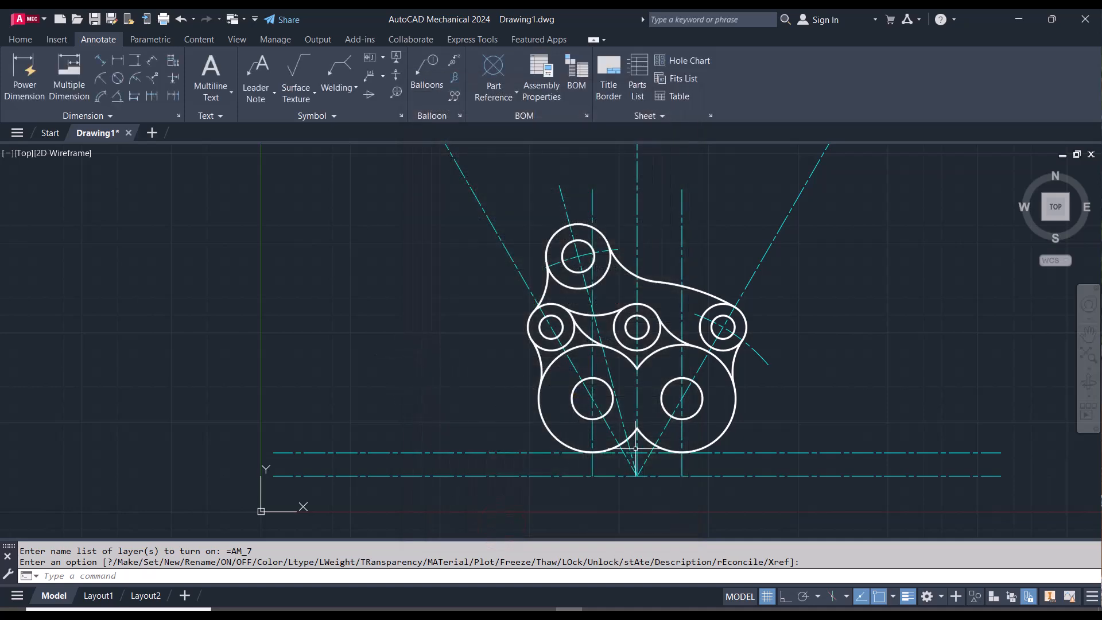
- Add a horizontal power dimension below the part between the left large circle's vertical centerline and the middle vertical centerline
{"action": "scroll", "coordinate": [665, 454], "scroll_direction": "up", "scroll_amount": 2}
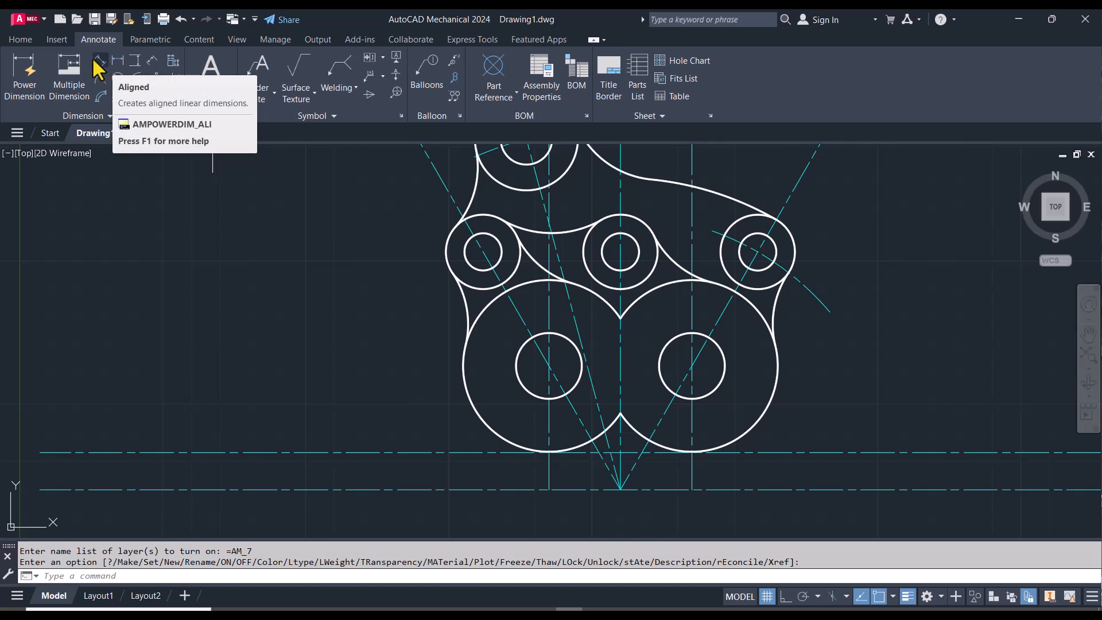
{"action": "left_click", "coordinate": [23, 71]}
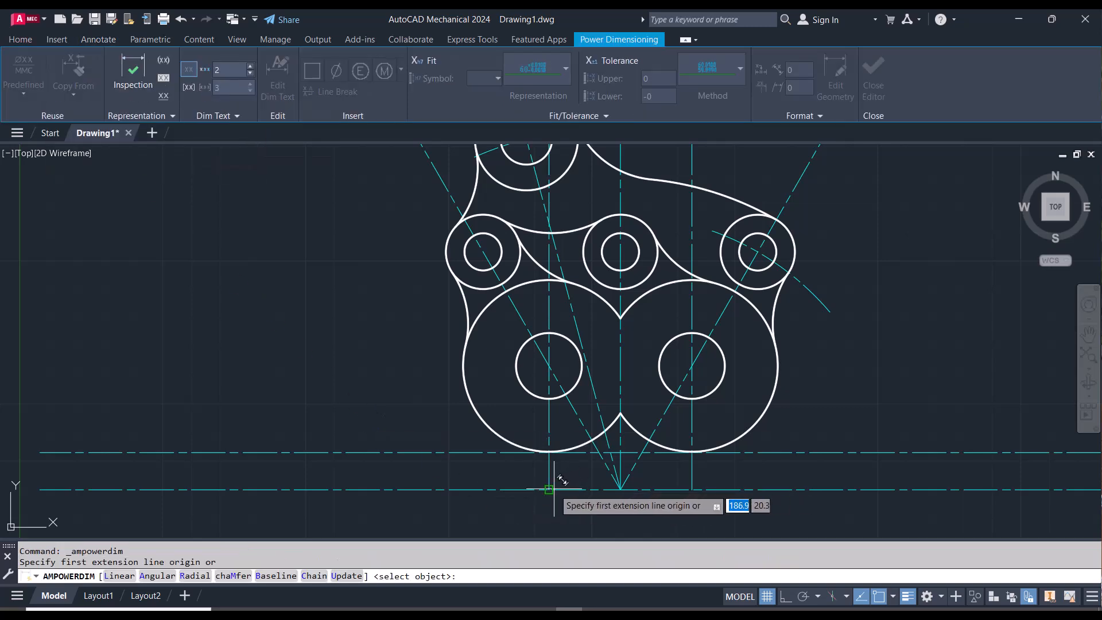
{"action": "left_click", "coordinate": [549, 490]}
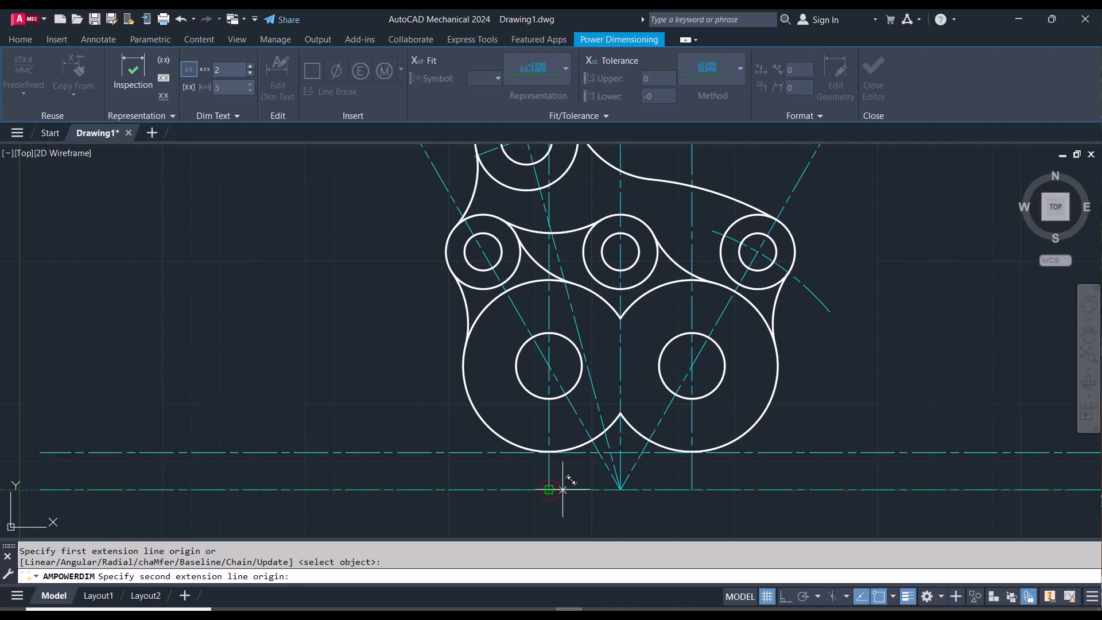
{"action": "left_click", "coordinate": [620, 490]}
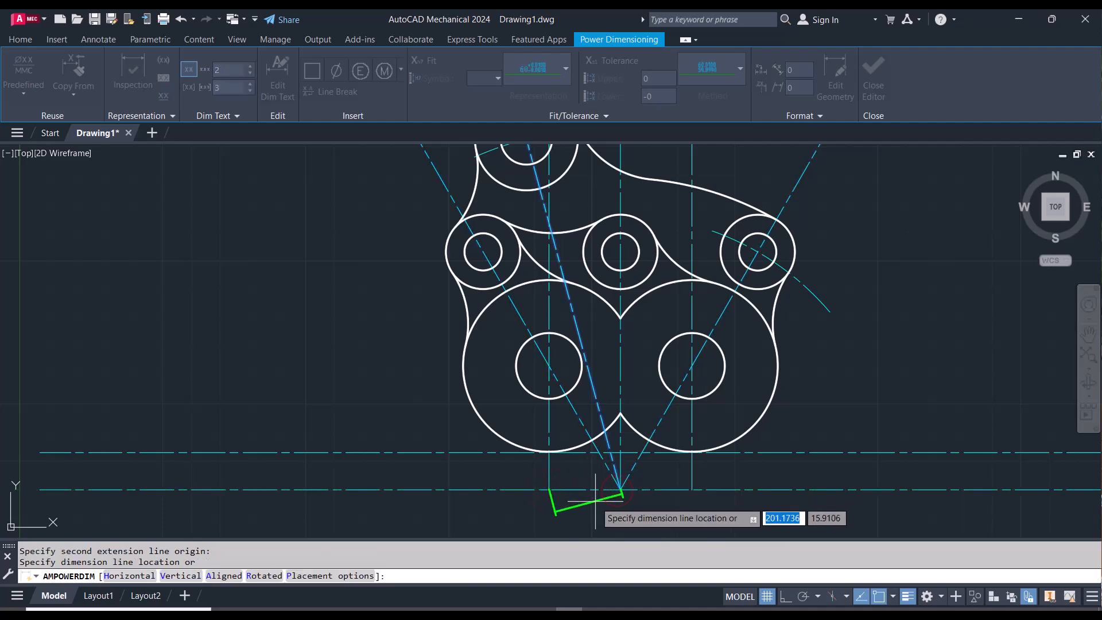
{"action": "left_click", "coordinate": [584, 516]}
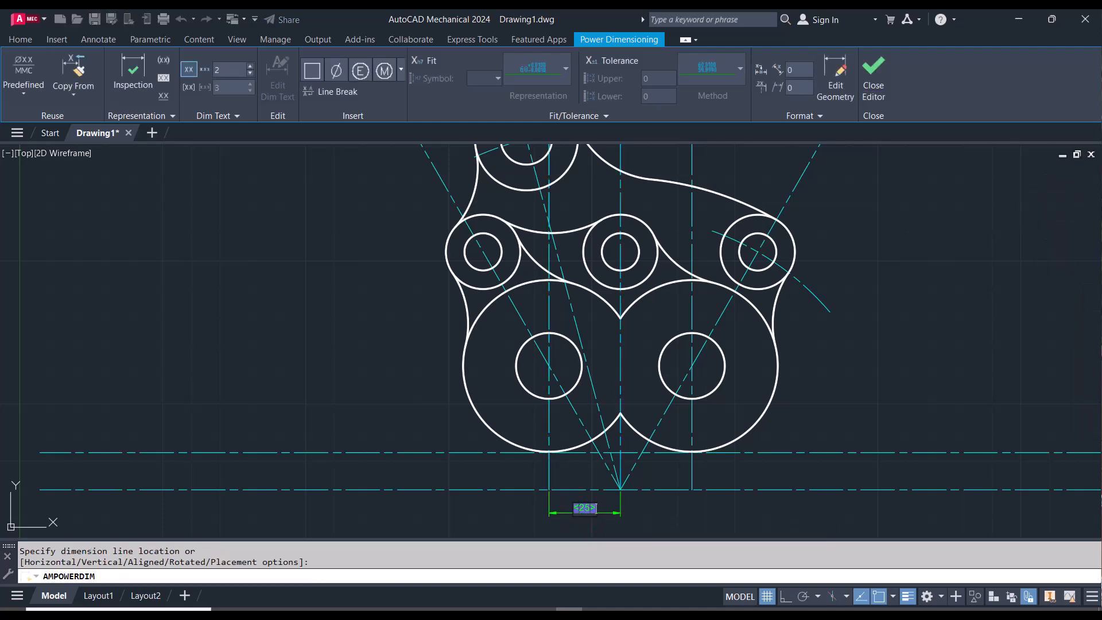
{"action": "left_click", "coordinate": [875, 92]}
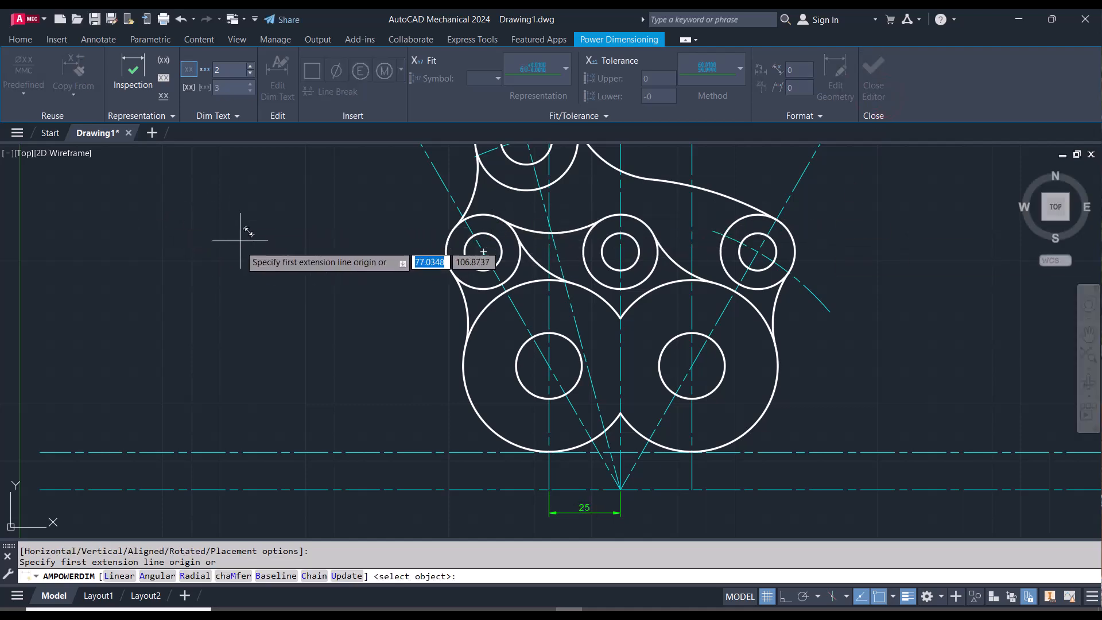
{"action": "key", "text": "Escape"}
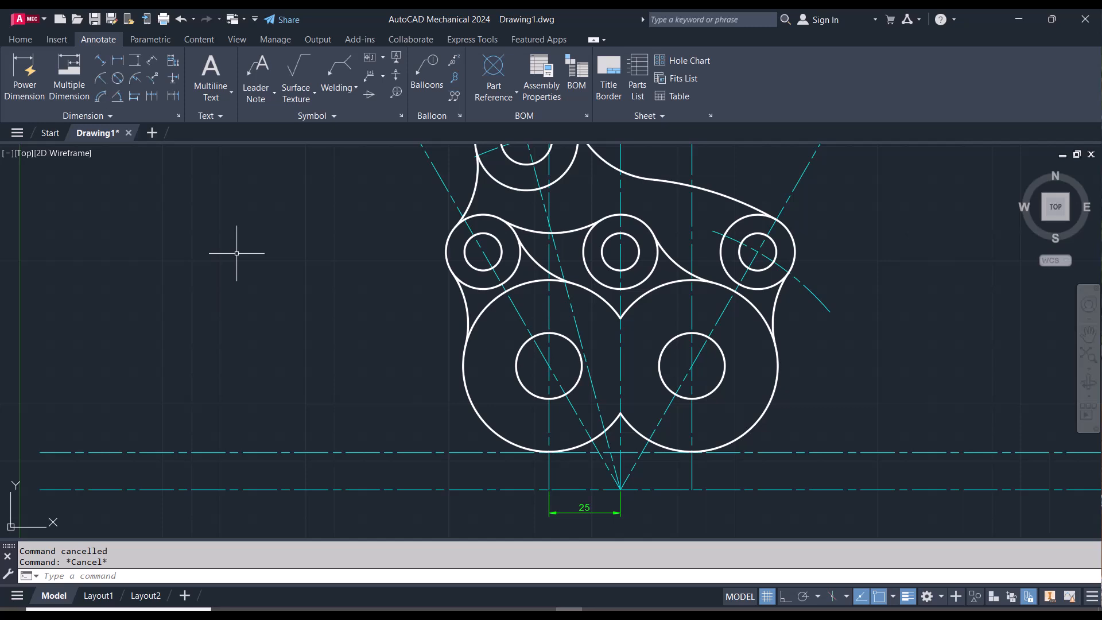
- Continue the horizontal dimension as a chain from the middle centerline to the right large circle's vertical centerline
{"action": "left_click", "coordinate": [160, 94]}
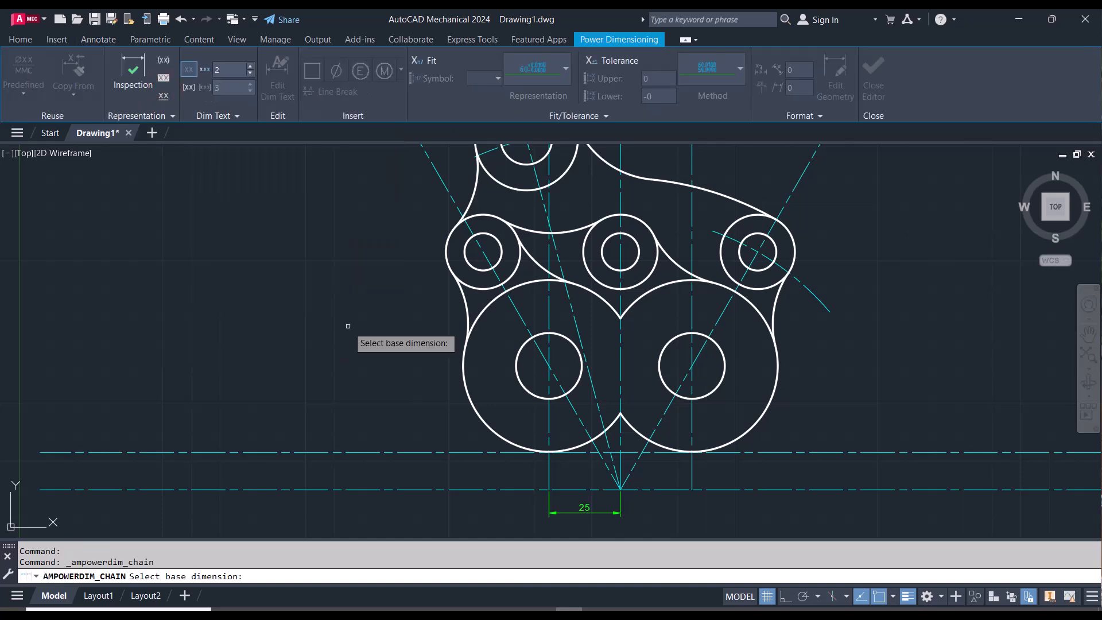
{"action": "left_click", "coordinate": [574, 512]}
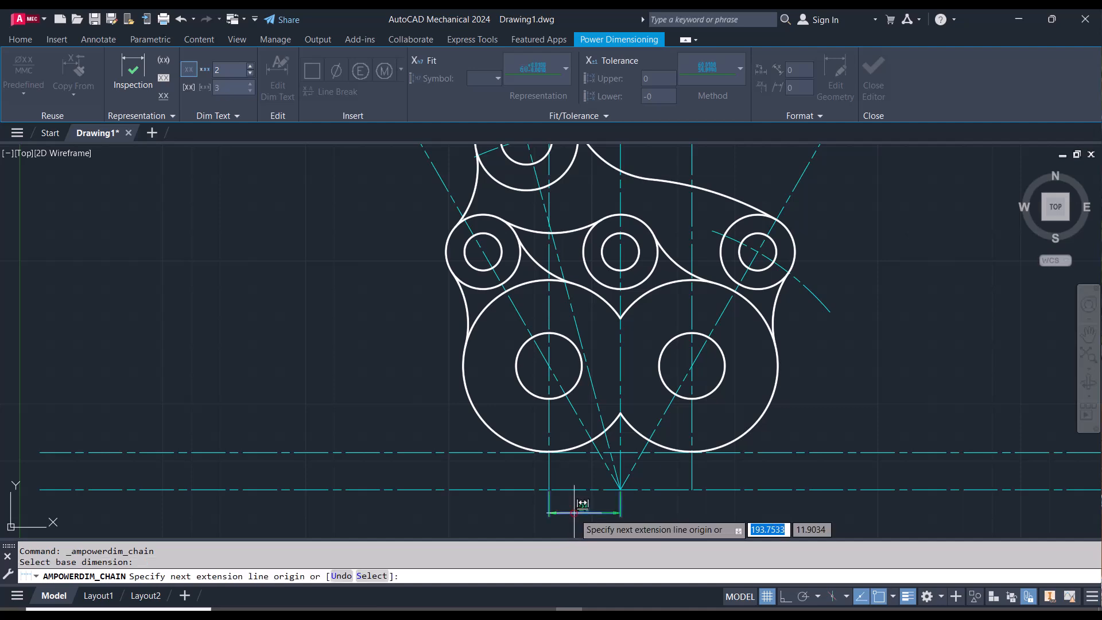
{"action": "left_click", "coordinate": [692, 453]}
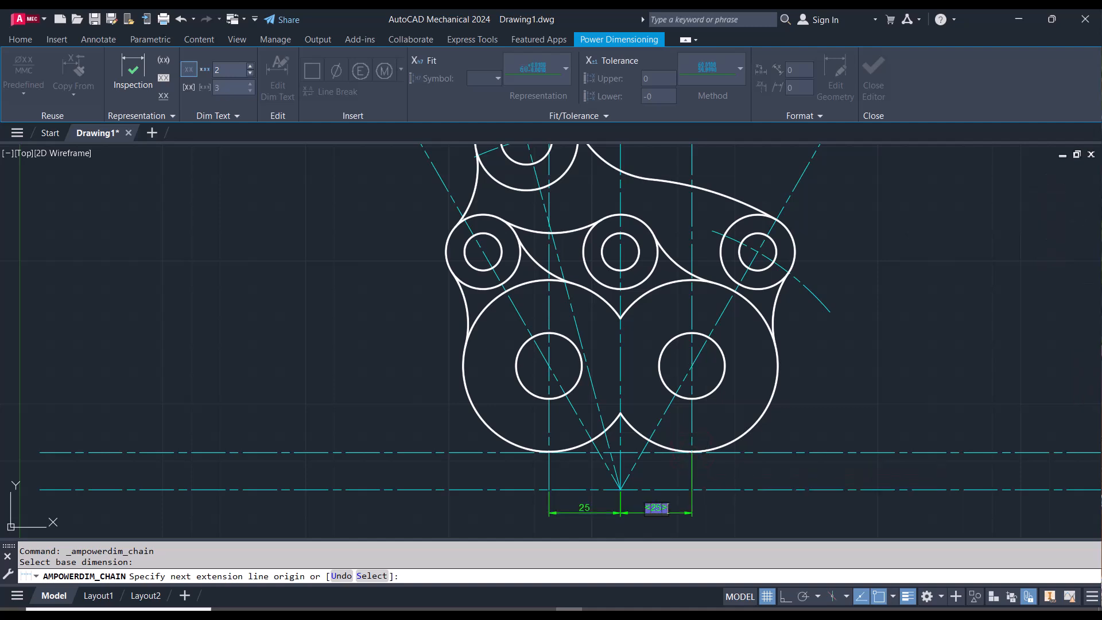
{"action": "left_click", "coordinate": [712, 511]}
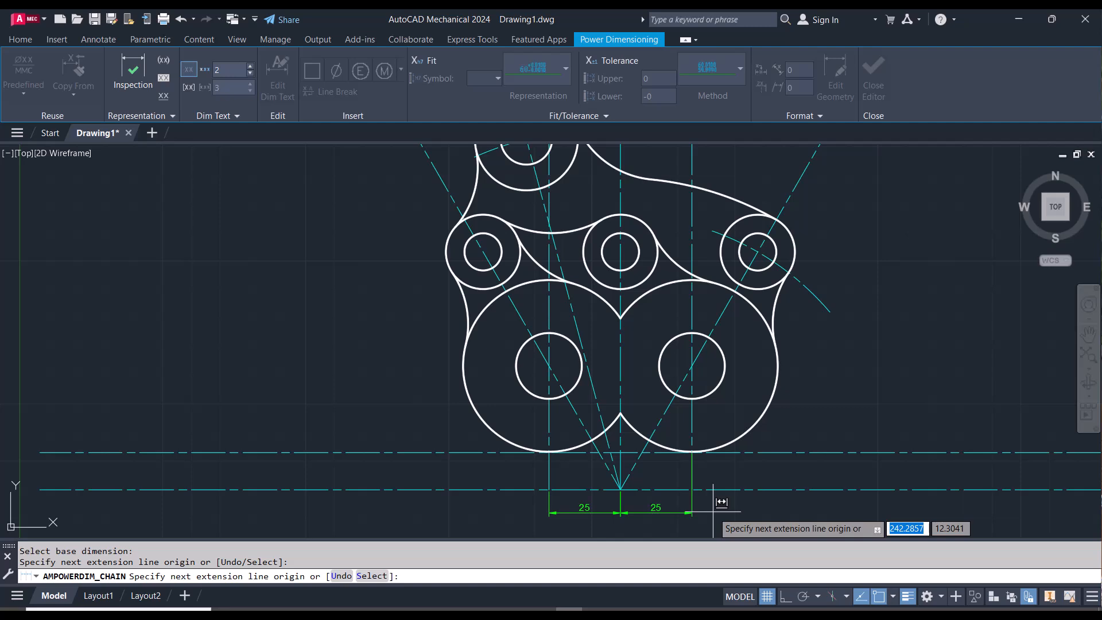
{"action": "key", "text": "Escape"}
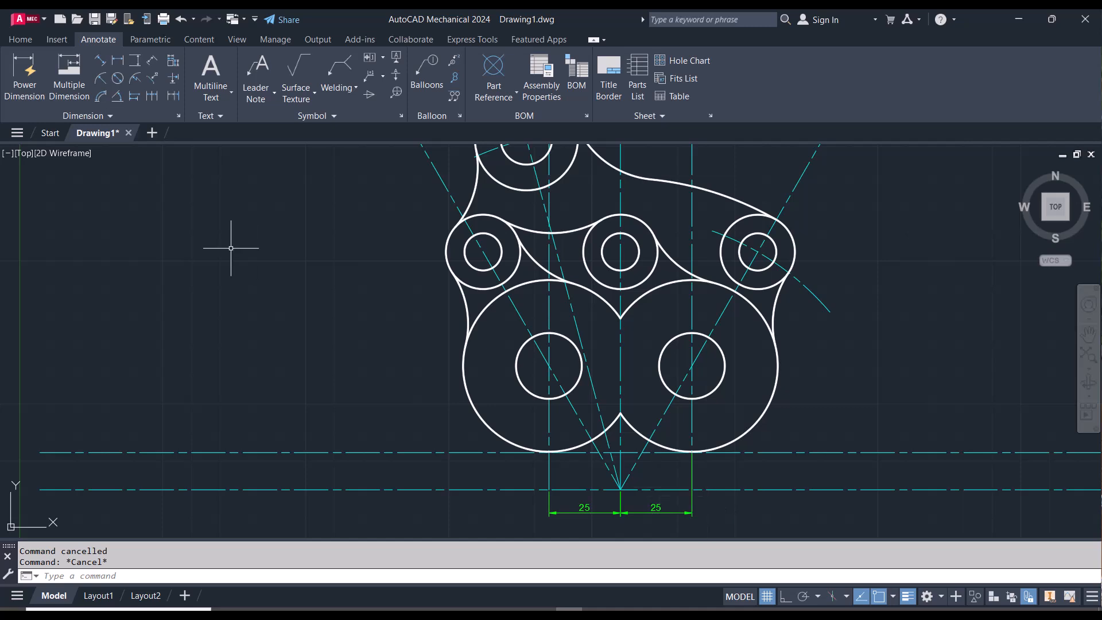
- Add a diameter dimension to the hole inside the left large circle, with its text level with the hole's center
{"action": "left_click", "coordinate": [121, 80]}
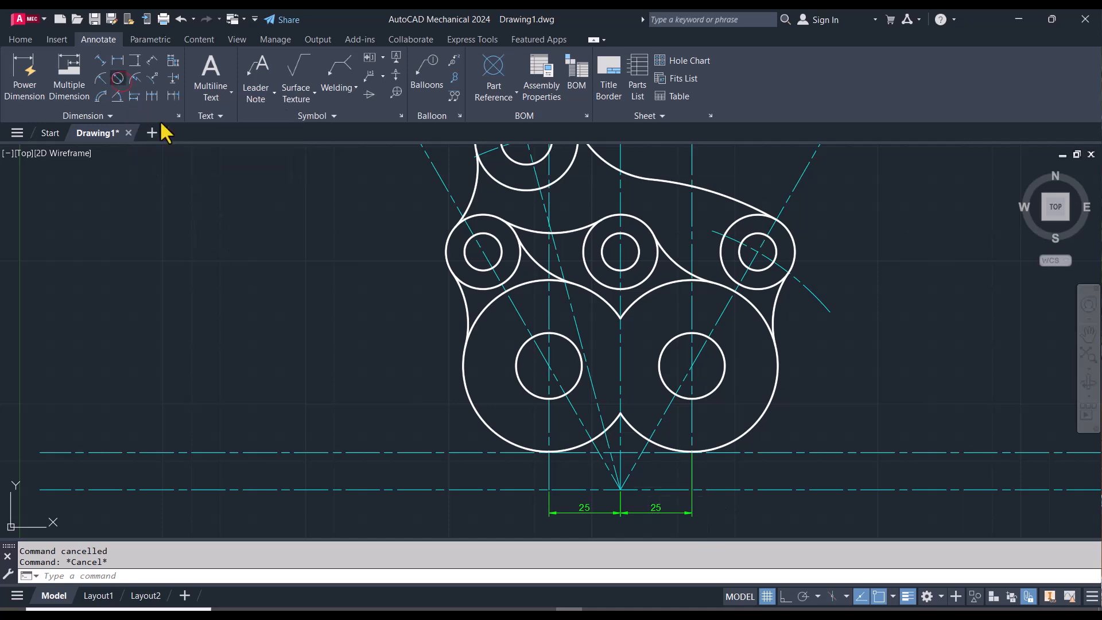
{"action": "left_click", "coordinate": [517, 373]}
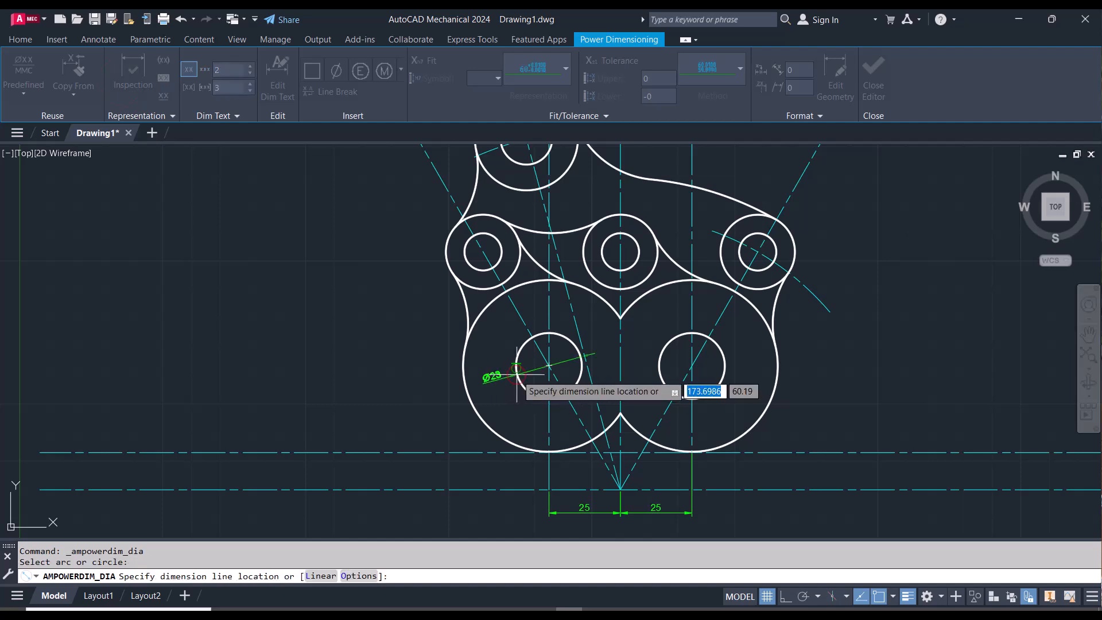
{"action": "left_click", "coordinate": [477, 365]}
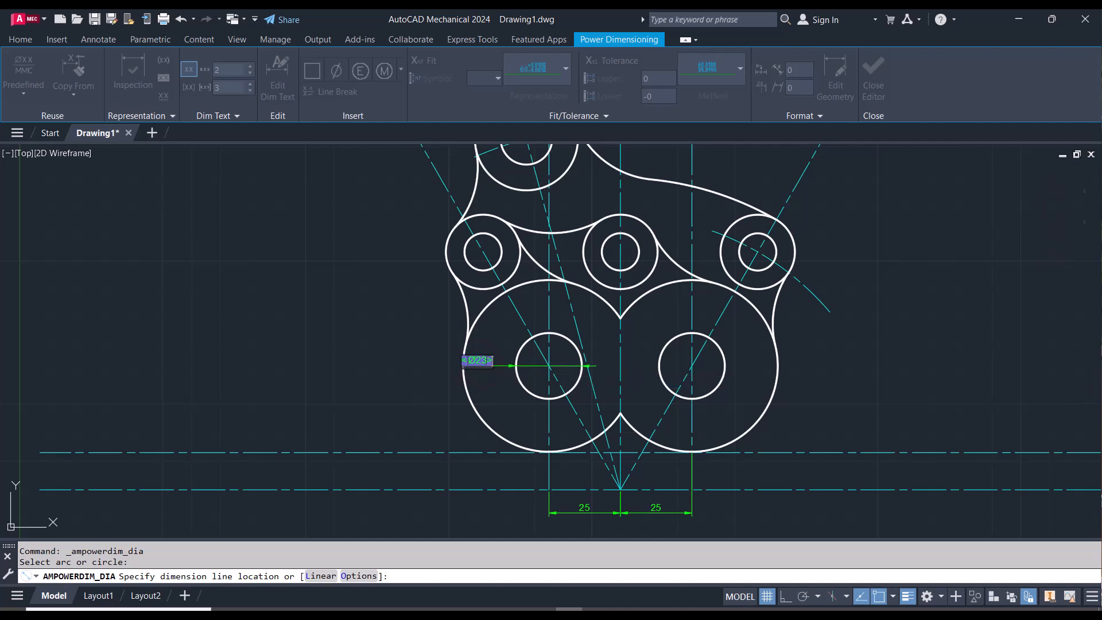
{"action": "left_click", "coordinate": [429, 374]}
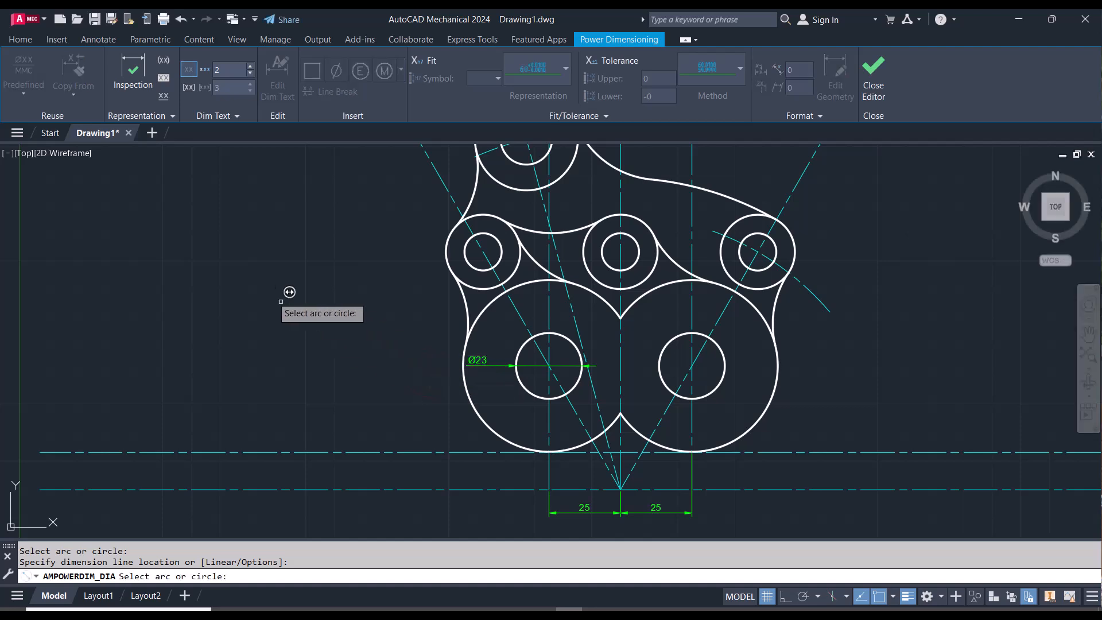
{"action": "left_click", "coordinate": [873, 85]}
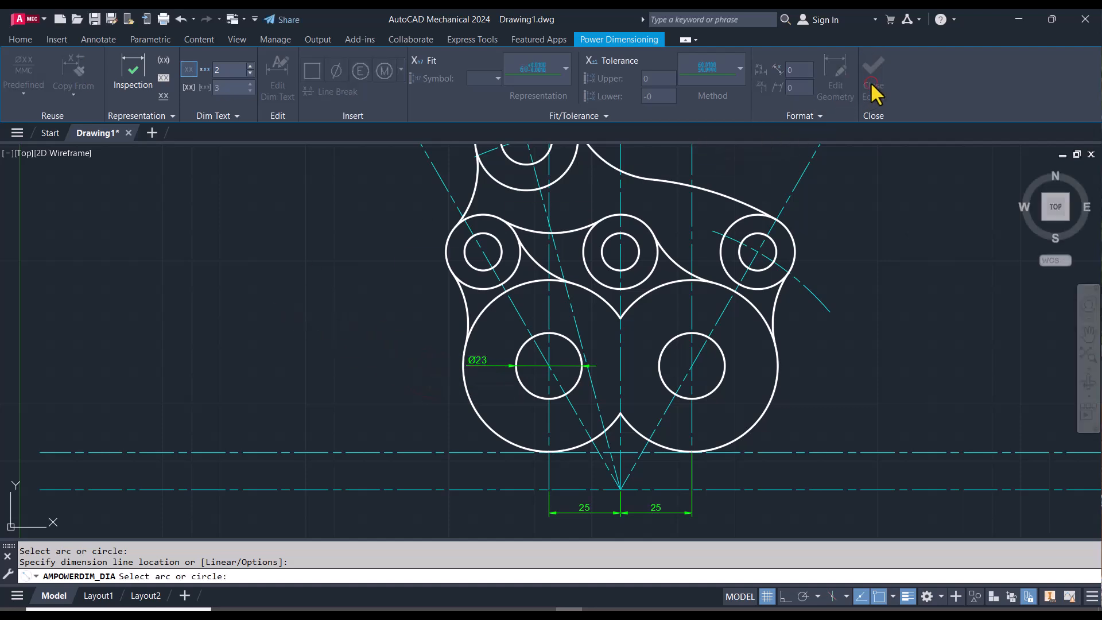
{"action": "key", "text": "Escape"}
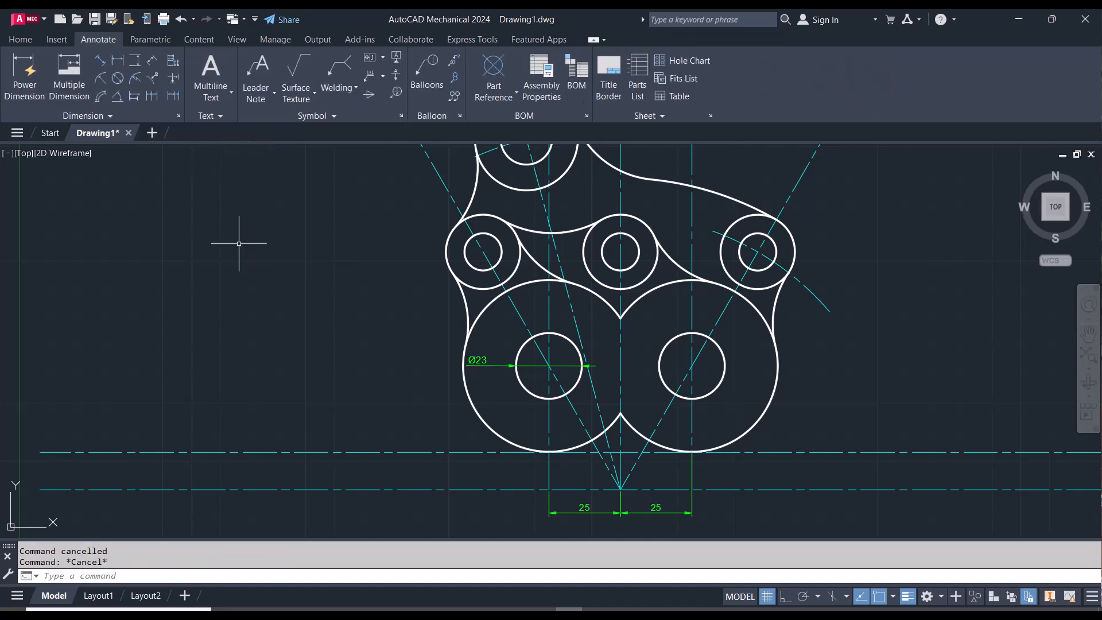
- Add a diameter dimension to the right large circle, placing its text outside the lower right edge
{"action": "left_click", "coordinate": [118, 78]}
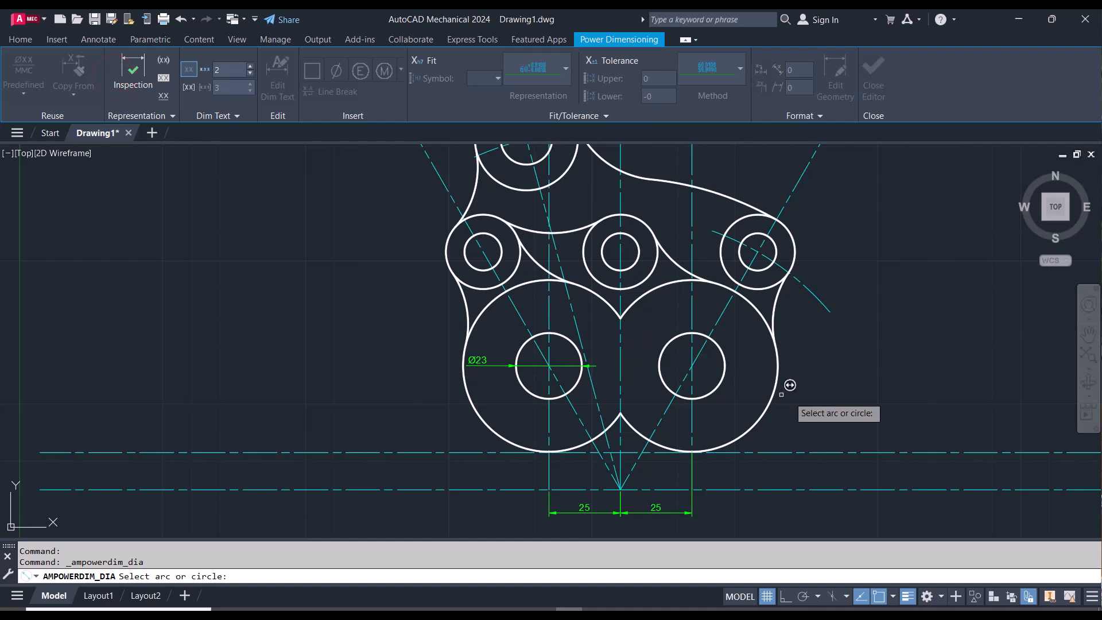
{"action": "left_click", "coordinate": [774, 401]}
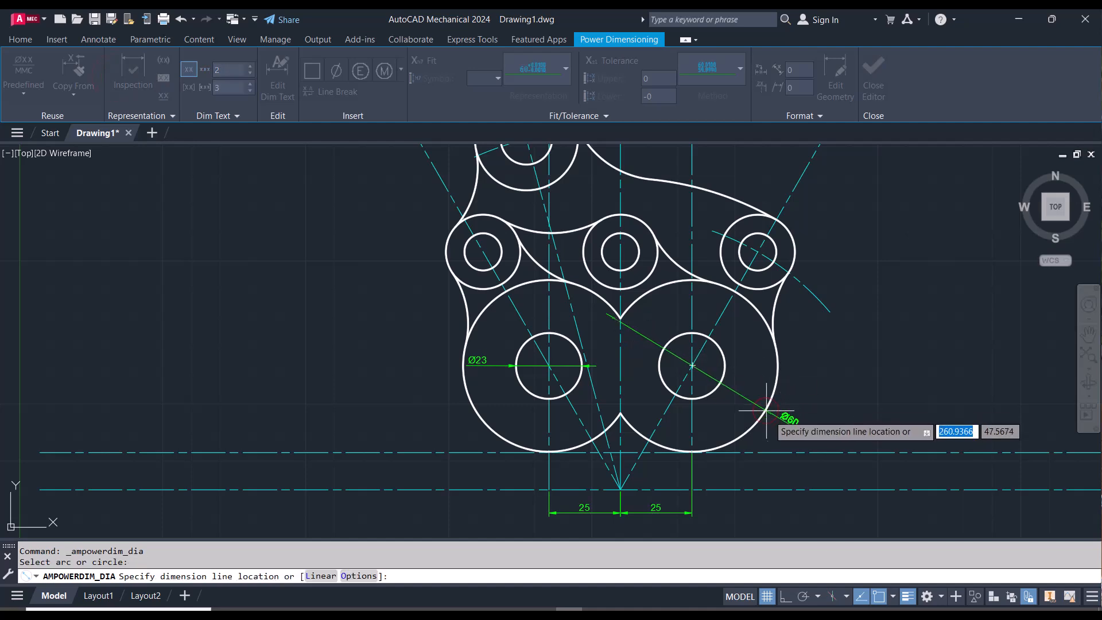
{"action": "left_click", "coordinate": [766, 441]}
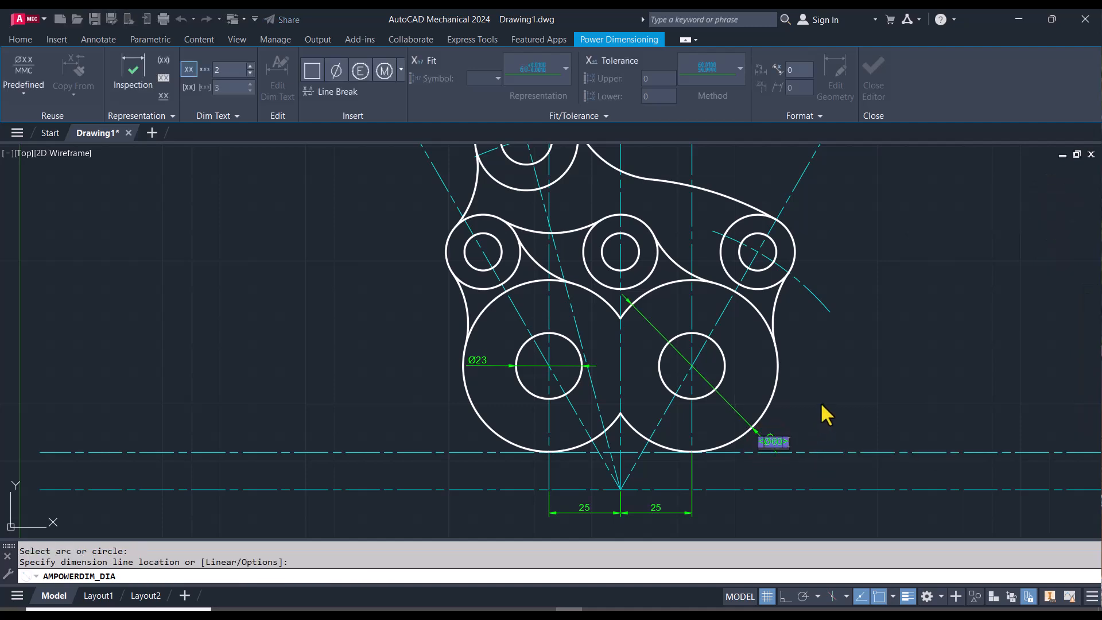
{"action": "key", "text": "Escape"}
{"action": "key", "text": "Escape"}
- Add an angular dimension between the top circle's slanted centerline and the middle vertical centerline, placed above the top circle
{"action": "scroll", "coordinate": [802, 414], "scroll_direction": "down", "scroll_amount": 1}
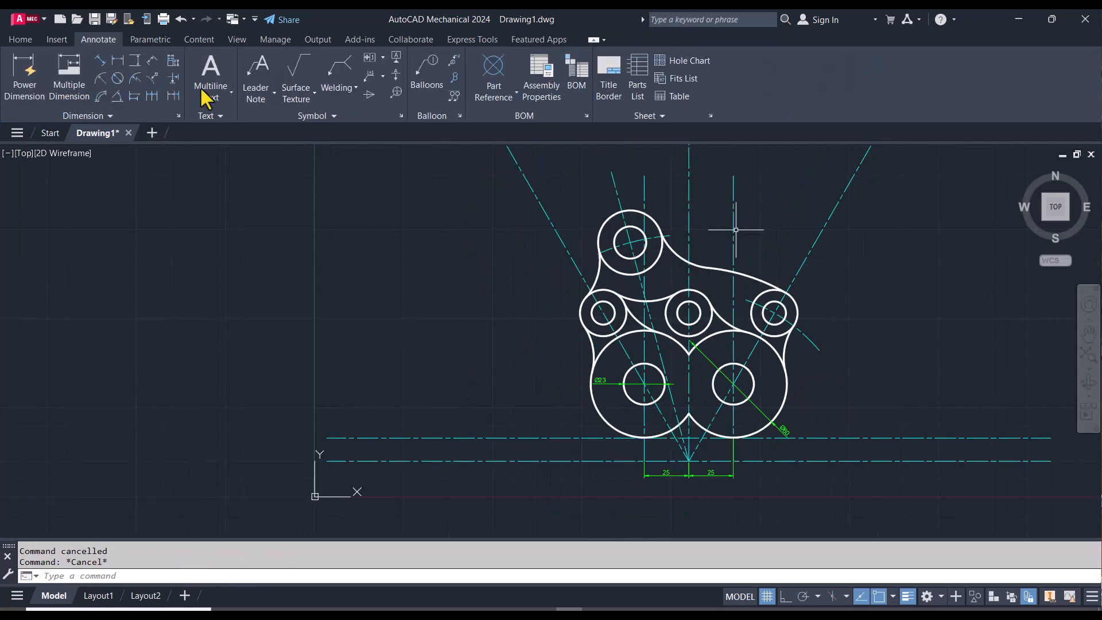
{"action": "left_click", "coordinate": [119, 95]}
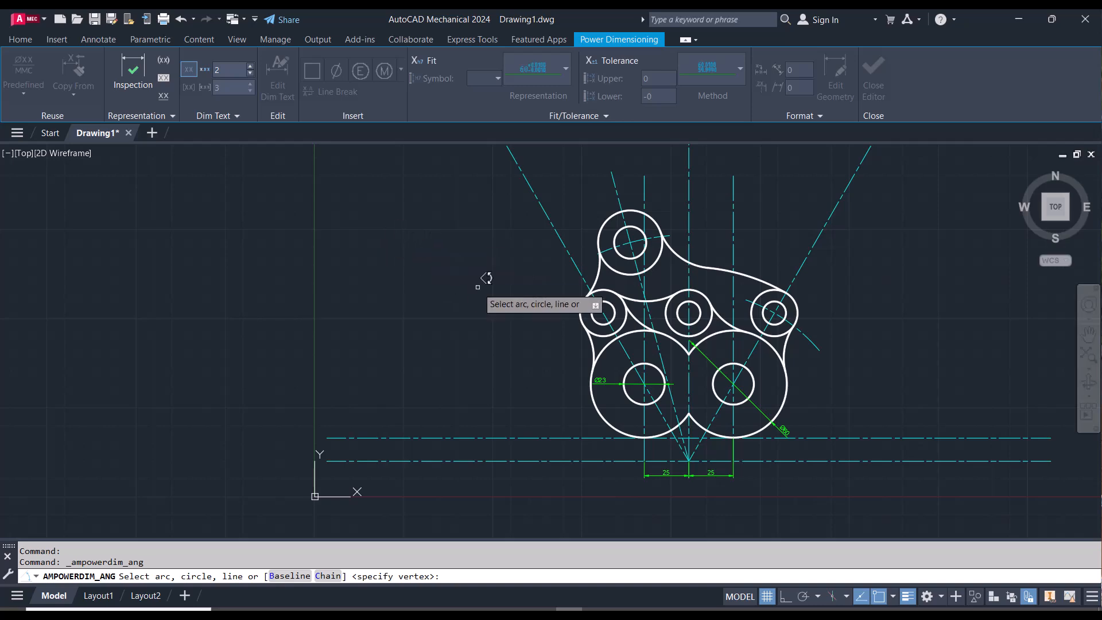
{"action": "scroll", "coordinate": [482, 289], "scroll_direction": "down", "scroll_amount": 1}
{"action": "scroll", "coordinate": [582, 170], "scroll_direction": "up", "scroll_amount": 6}
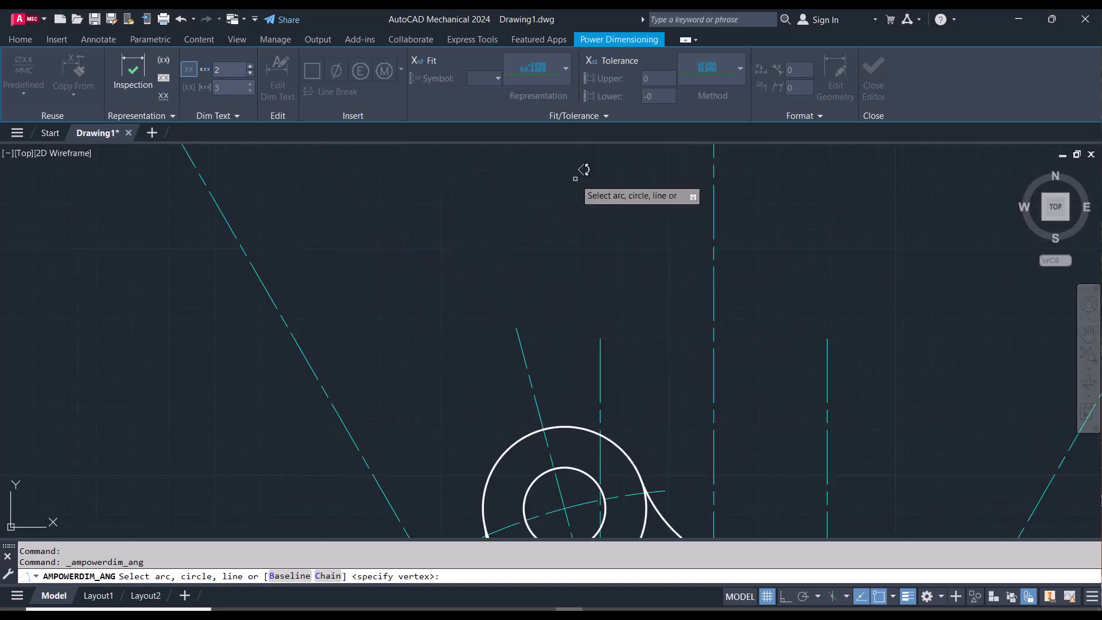
{"action": "scroll", "coordinate": [580, 171], "scroll_direction": "down", "scroll_amount": 4}
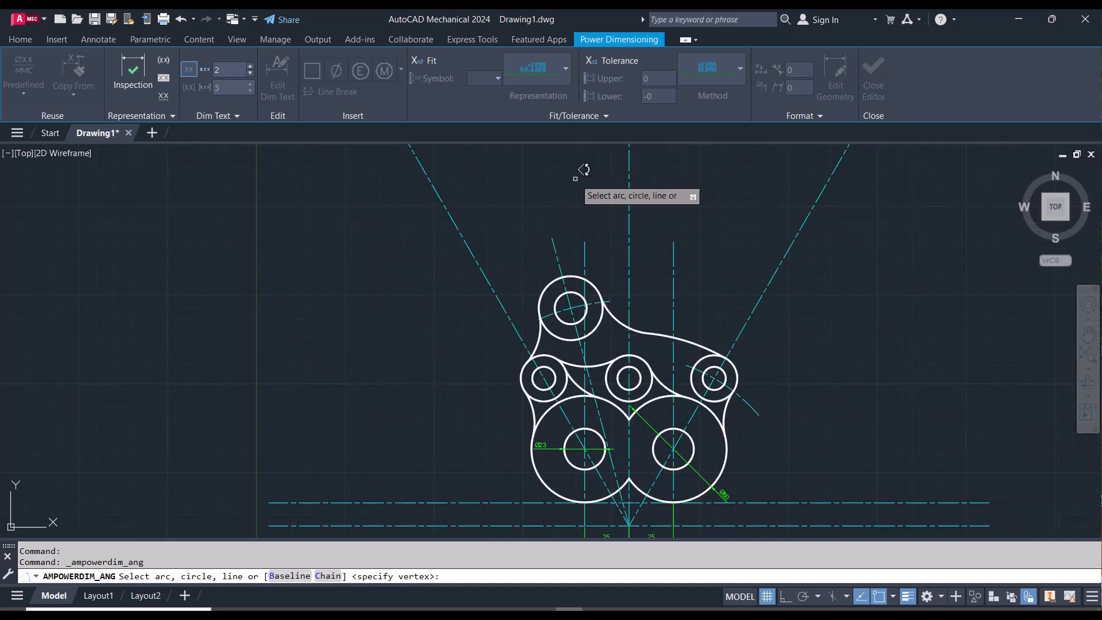
{"action": "left_click", "coordinate": [560, 260]}
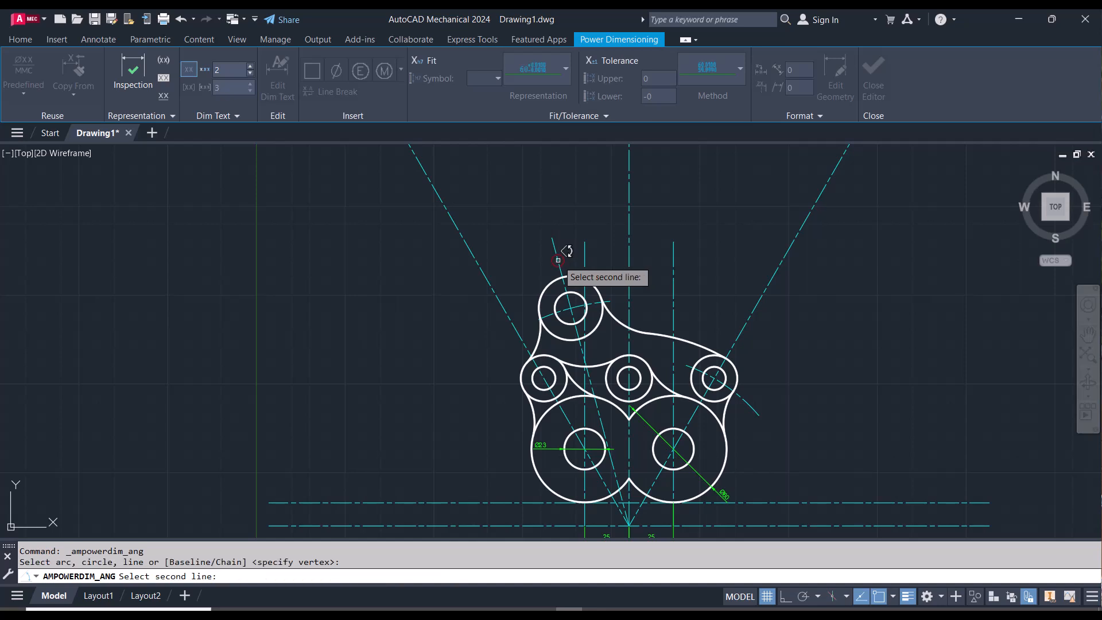
{"action": "left_click", "coordinate": [630, 244]}
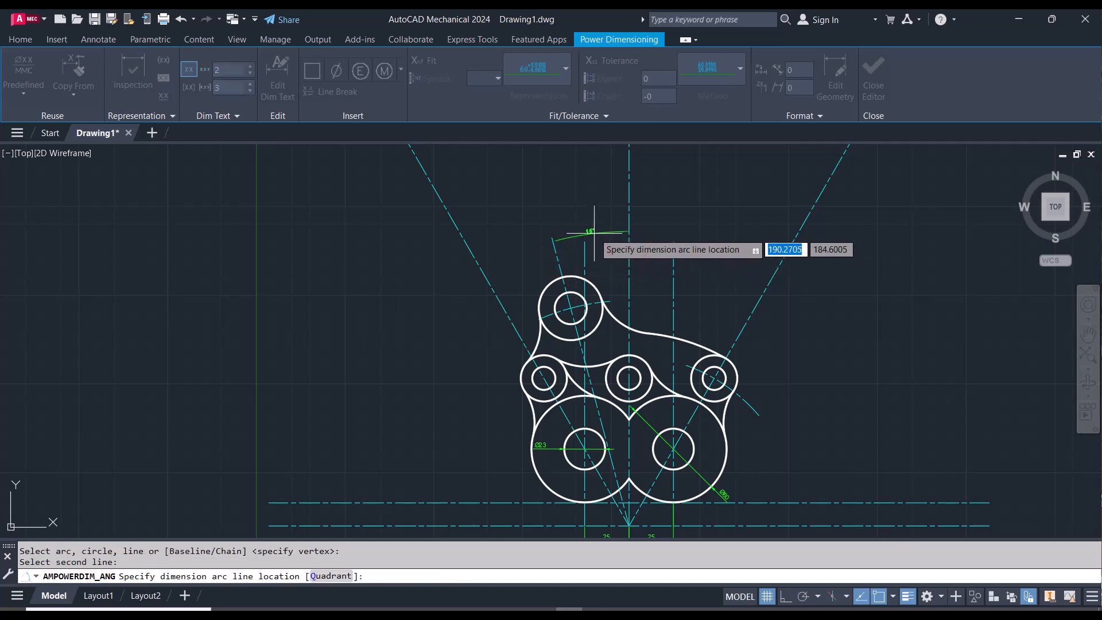
{"action": "left_click", "coordinate": [594, 233]}
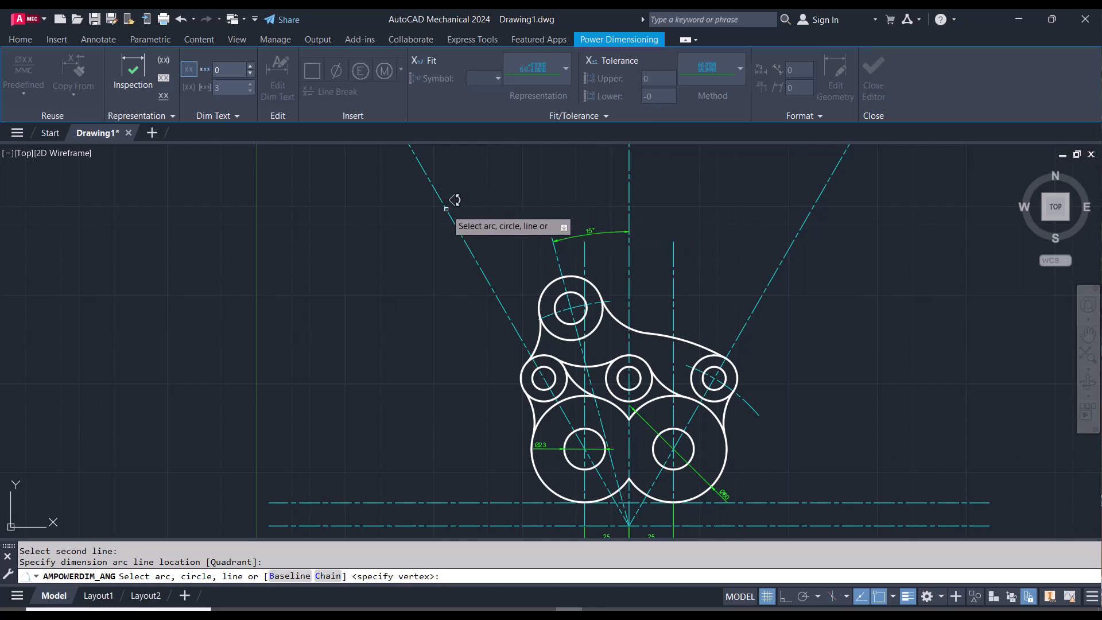
- Add an angular dimension between the left slanted centerline and the middle vertical centerline, placed above the 15° dimension
{"action": "left_click", "coordinate": [453, 222]}
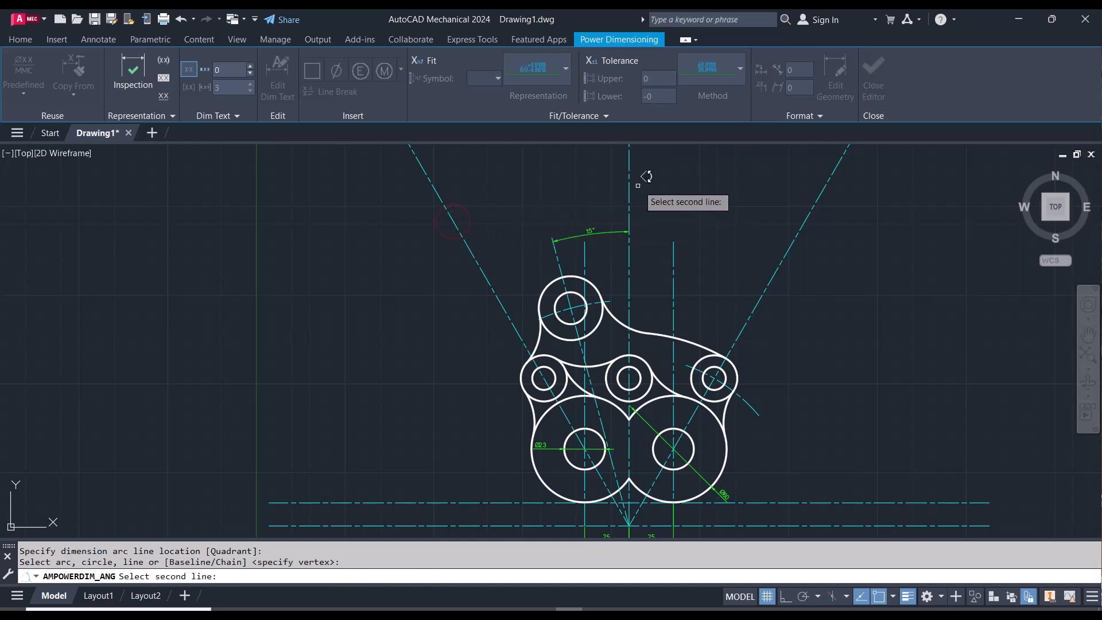
{"action": "left_click", "coordinate": [628, 195]}
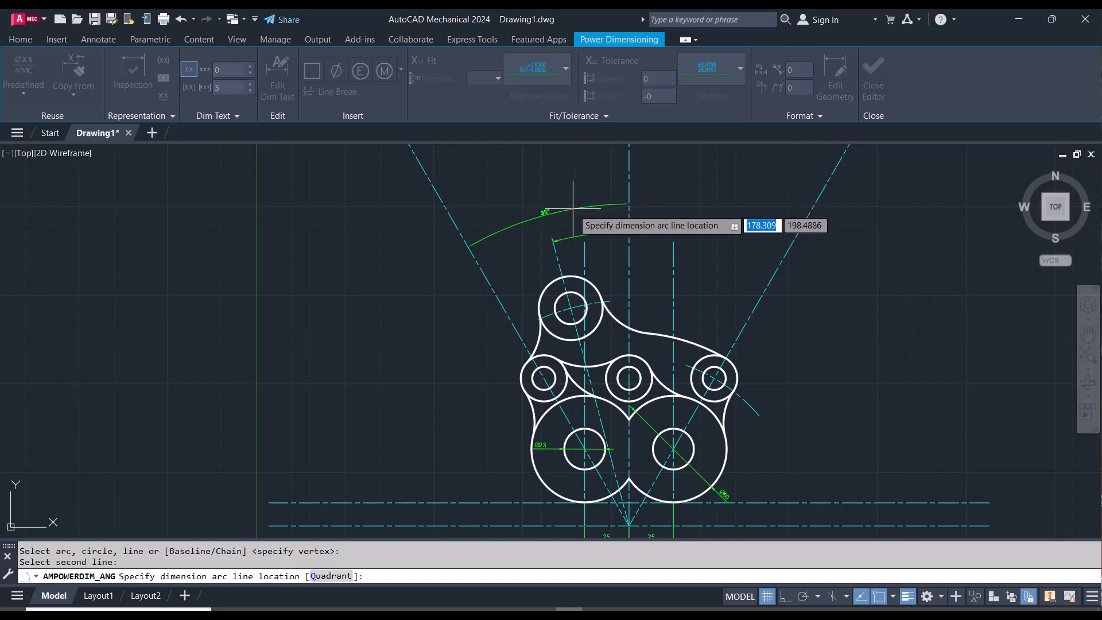
{"action": "left_click", "coordinate": [573, 208]}
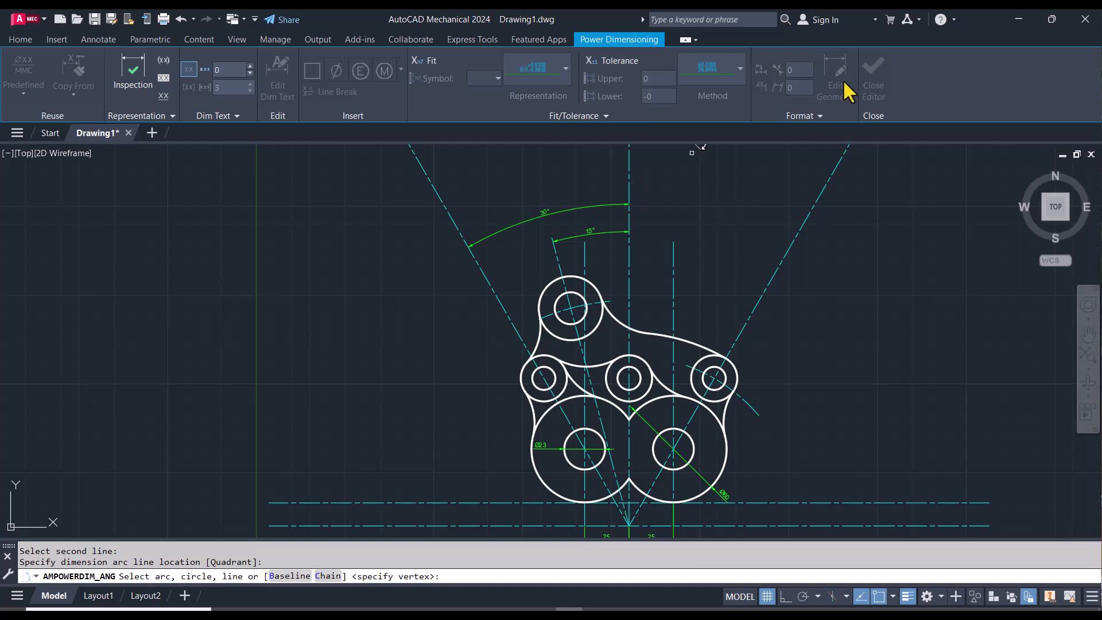
{"action": "key", "text": "Escape"}
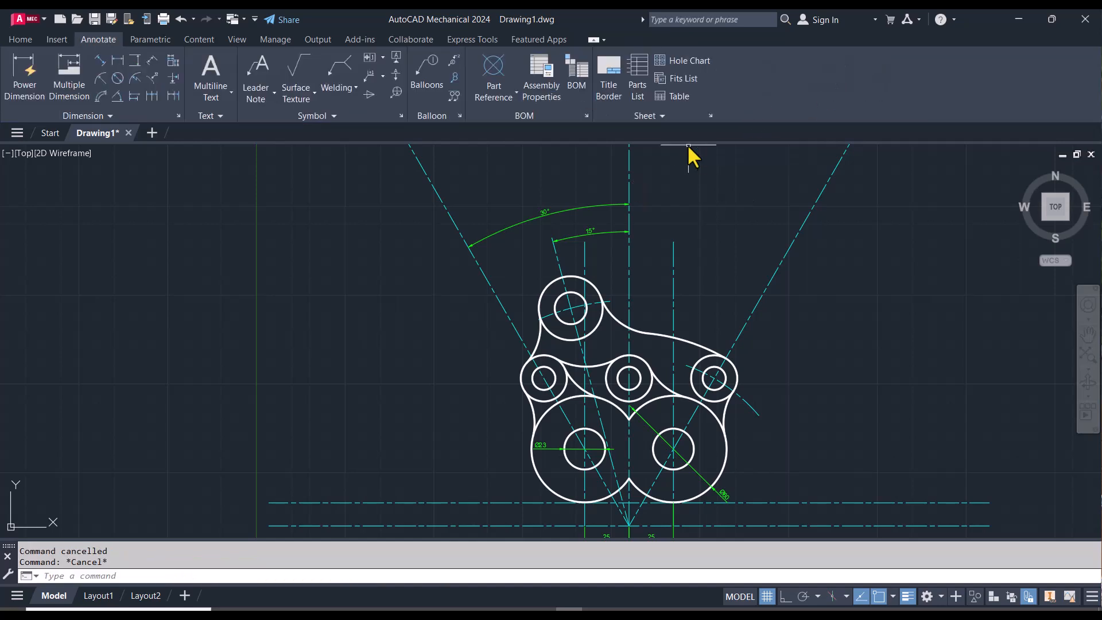
- Continue the upper angular dimension as a chain from the middle vertical centerline to the right slanted centerline
{"action": "left_click", "coordinate": [152, 95]}
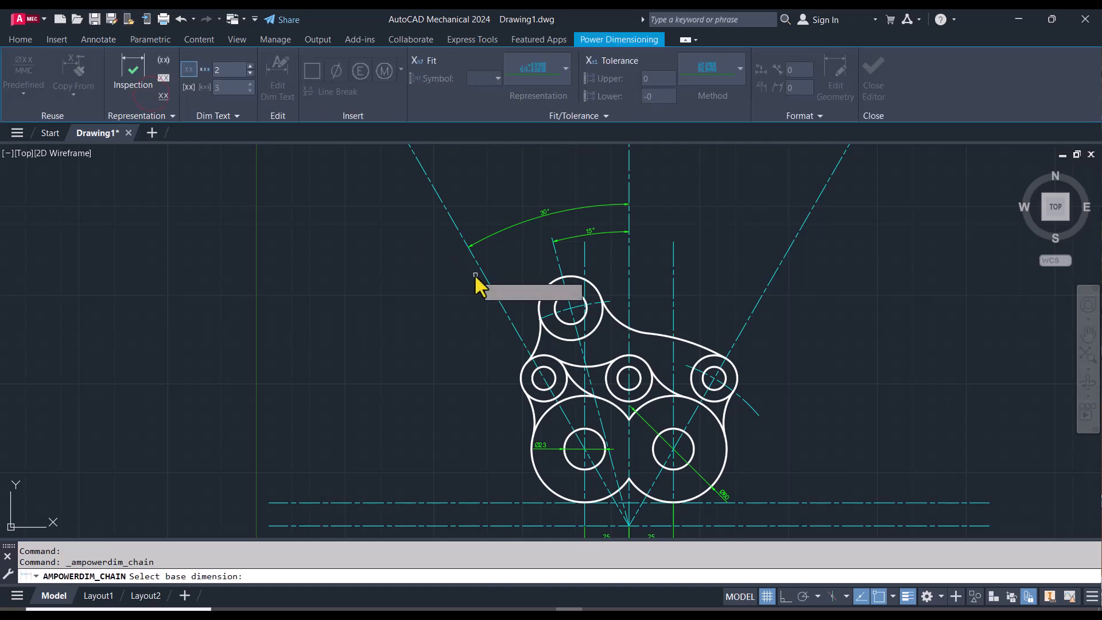
{"action": "left_click", "coordinate": [567, 210]}
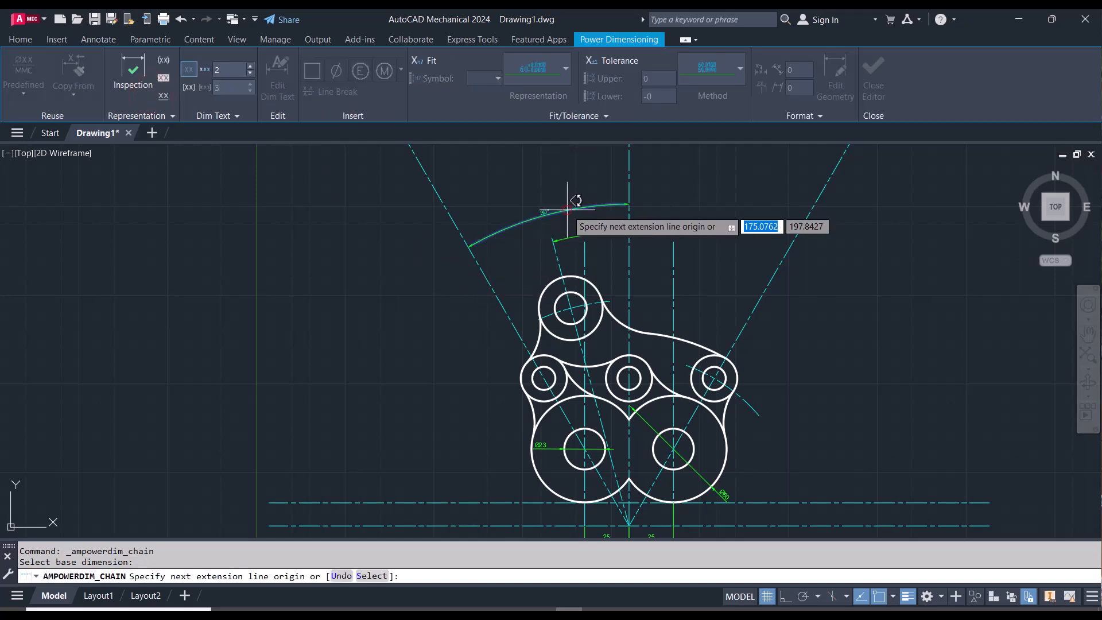
{"action": "left_click", "coordinate": [796, 235]}
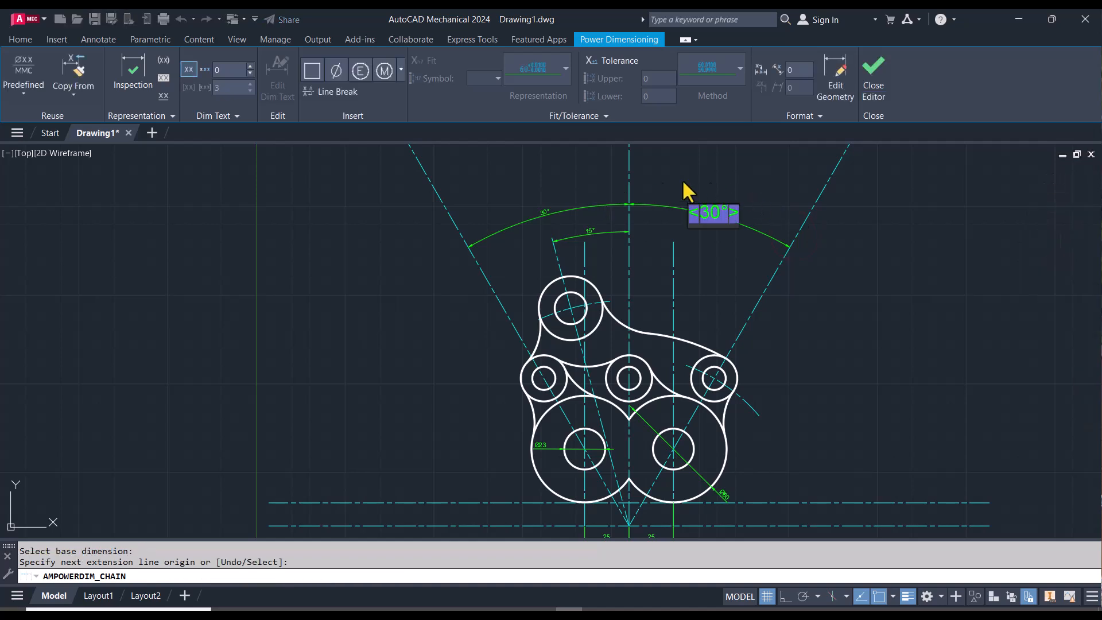
{"action": "left_click", "coordinate": [872, 83]}
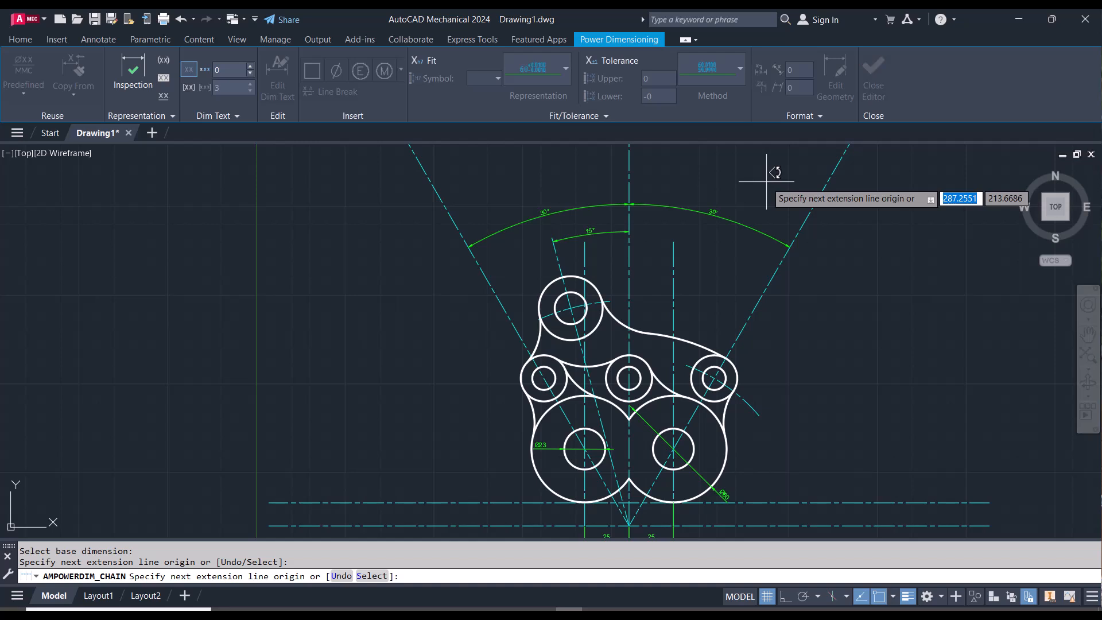
{"action": "key", "text": "Escape"}
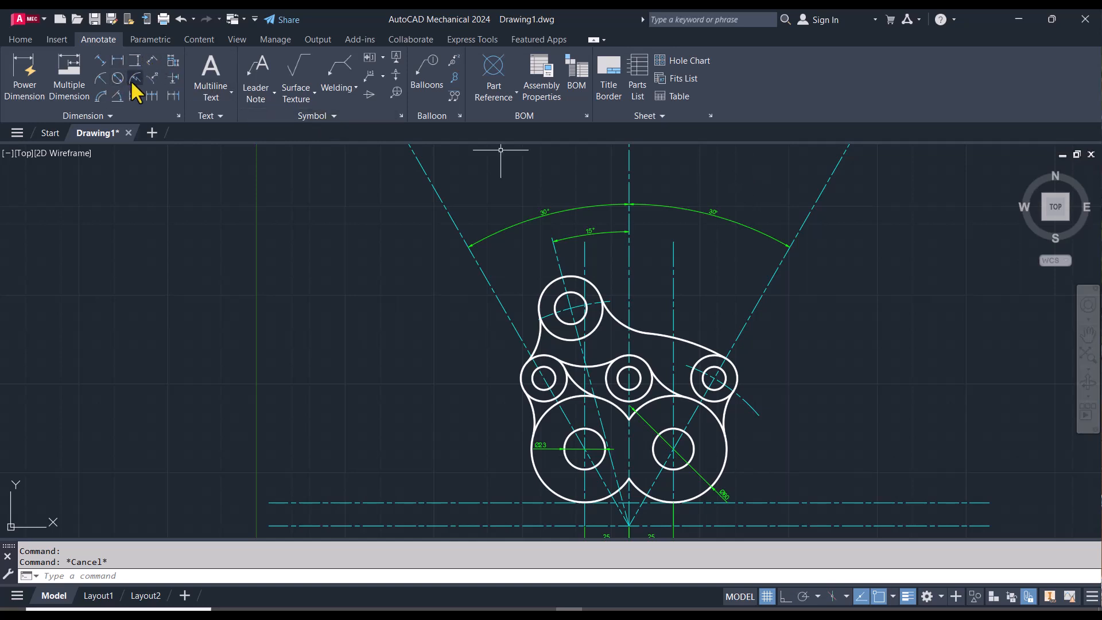
- Add radius dimensions to the two concave arcs on the part's left side, with their text outside the outline
{"action": "left_click", "coordinate": [100, 81]}
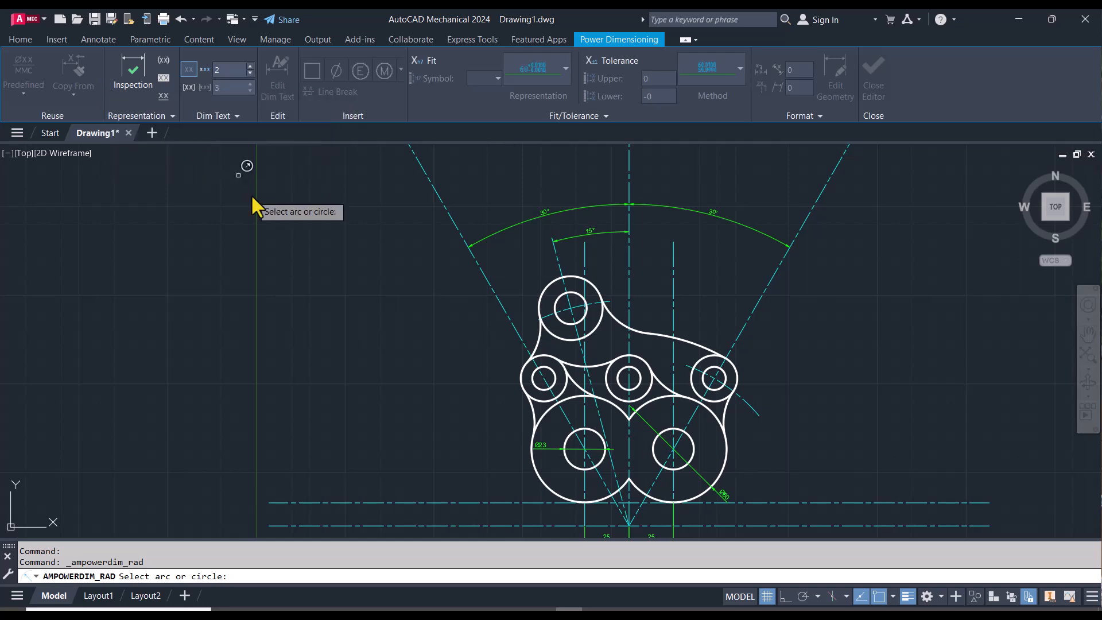
{"action": "left_click", "coordinate": [540, 409]}
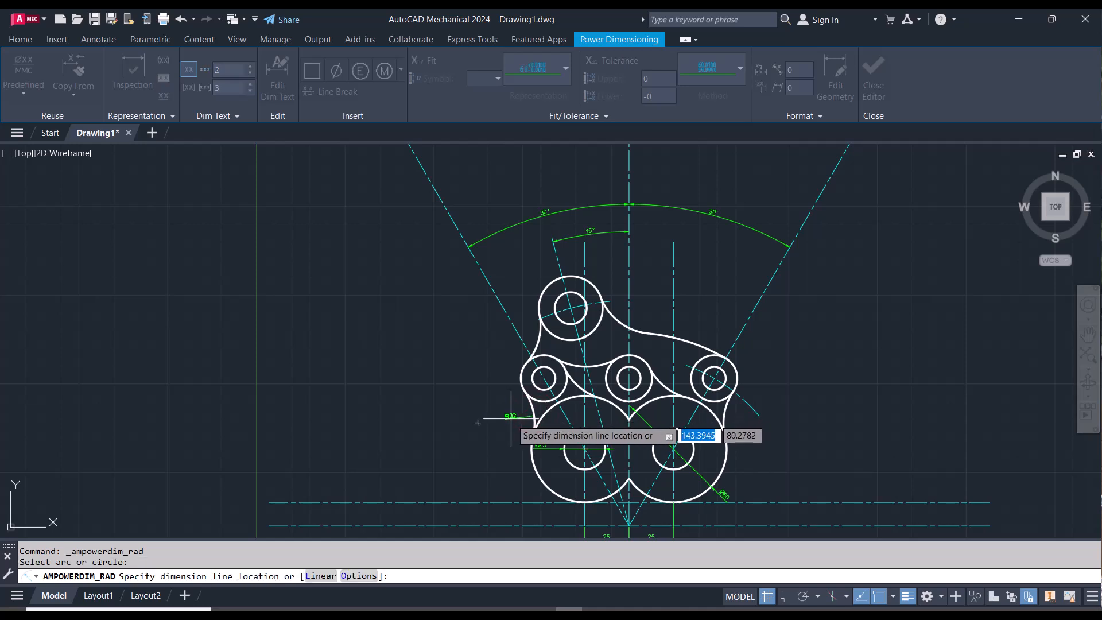
{"action": "left_click", "coordinate": [477, 423]}
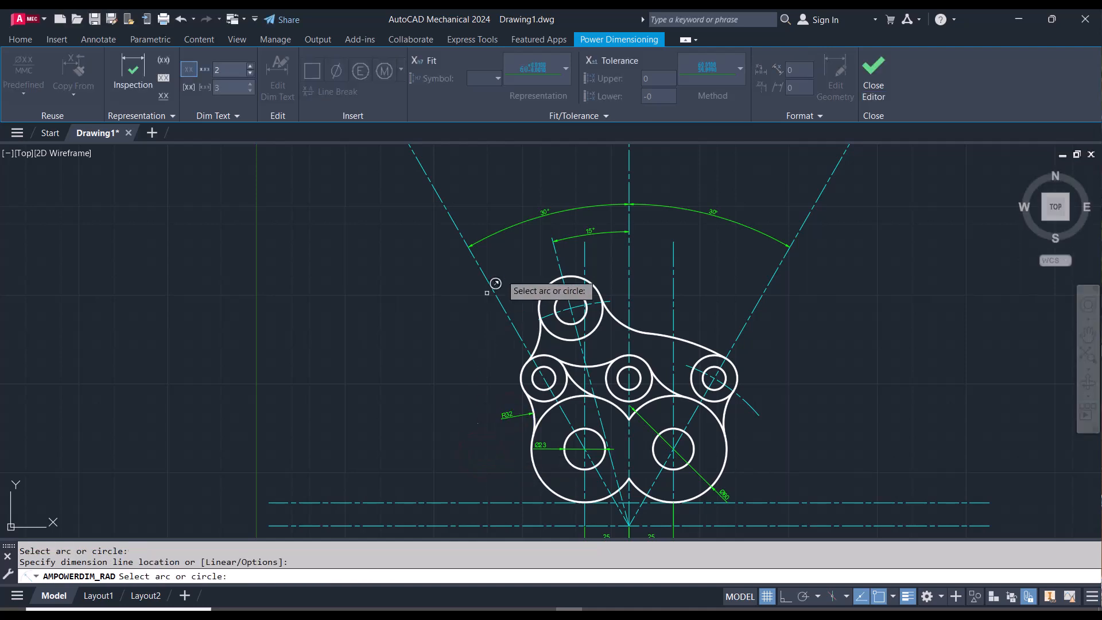
{"action": "left_click", "coordinate": [537, 329]}
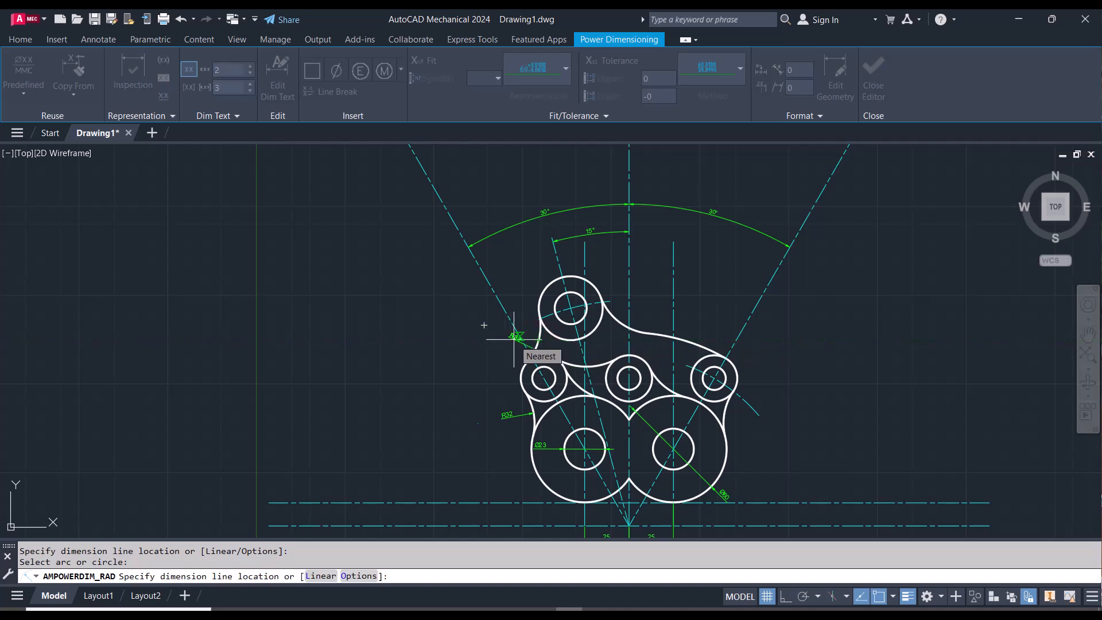
{"action": "left_click", "coordinate": [514, 339]}
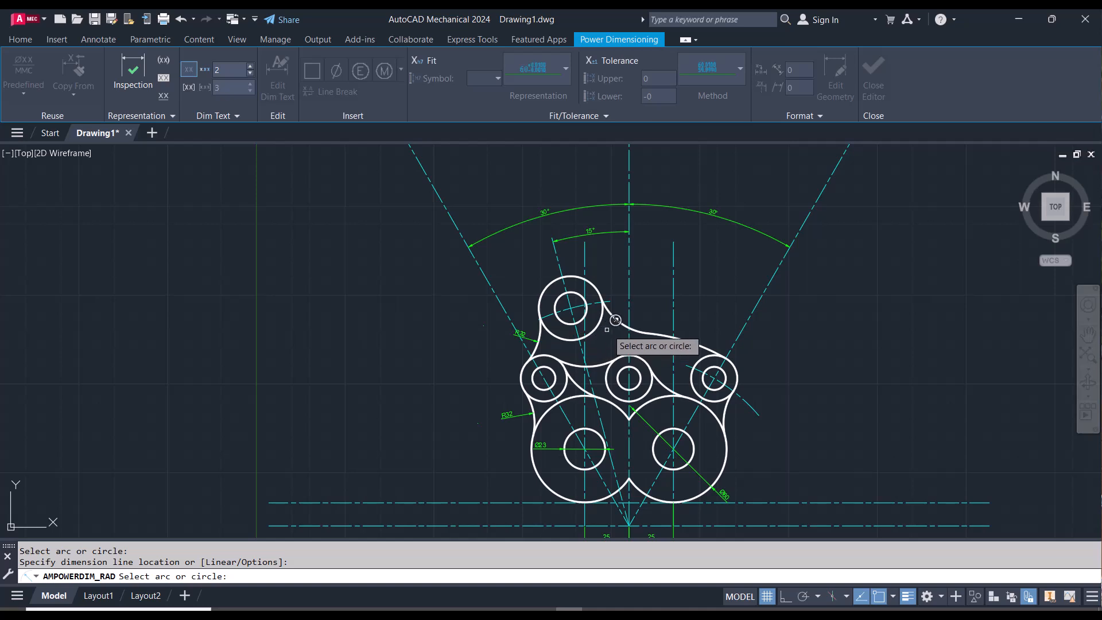
- Add radius dimensions to the concave arc beside the top circle and the large upper-right outline arc, placing the latter's text at the lower right
{"action": "left_click", "coordinate": [622, 308]}
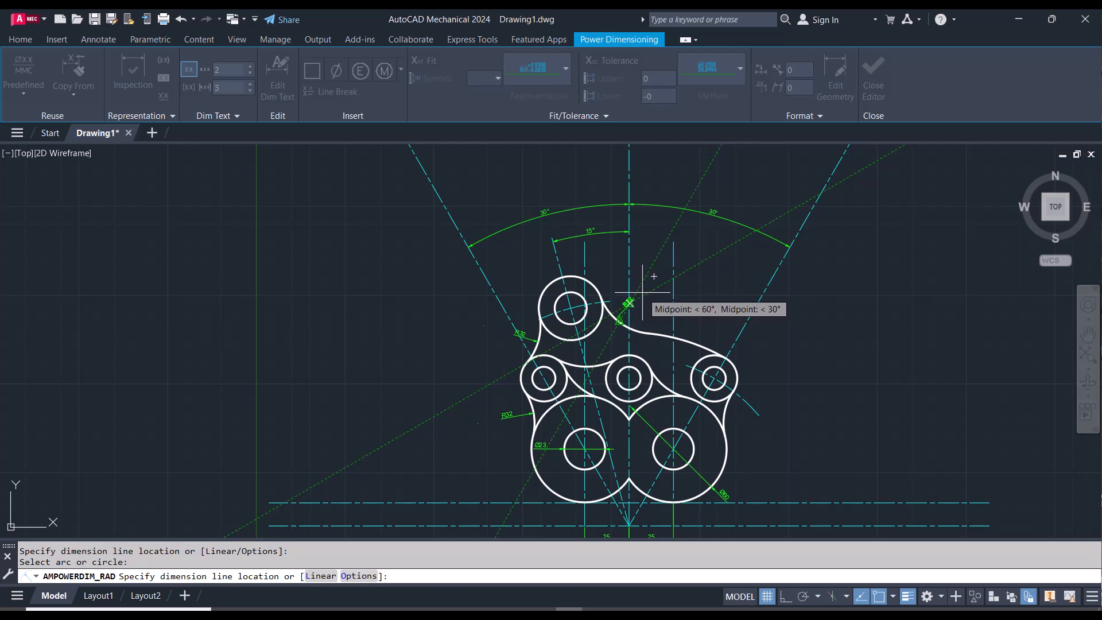
{"action": "left_click", "coordinate": [643, 292]}
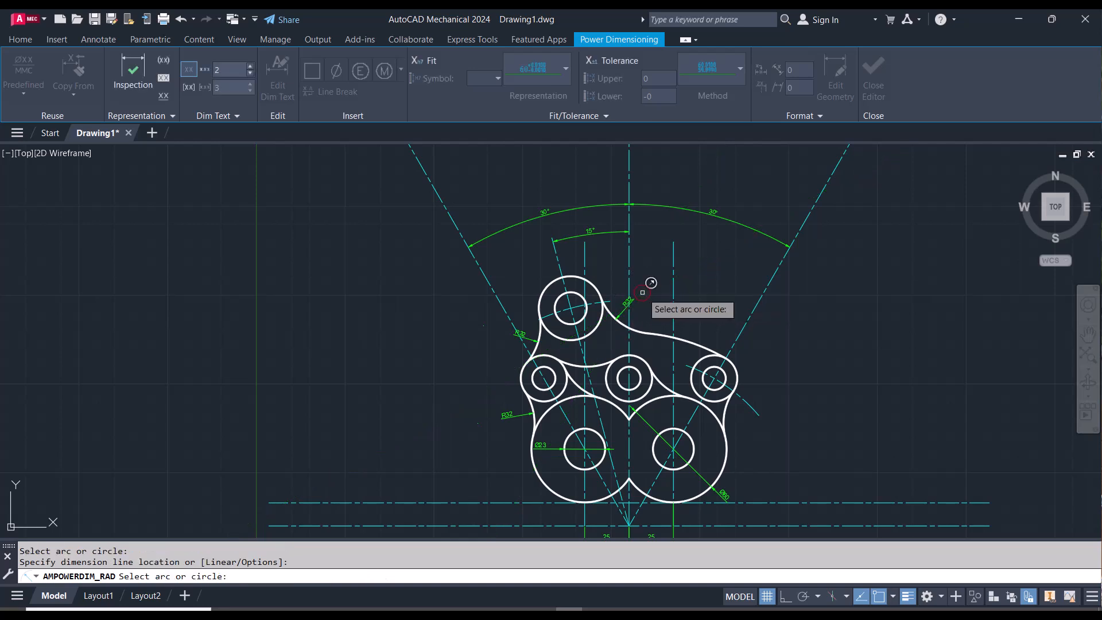
{"action": "left_click", "coordinate": [697, 345]}
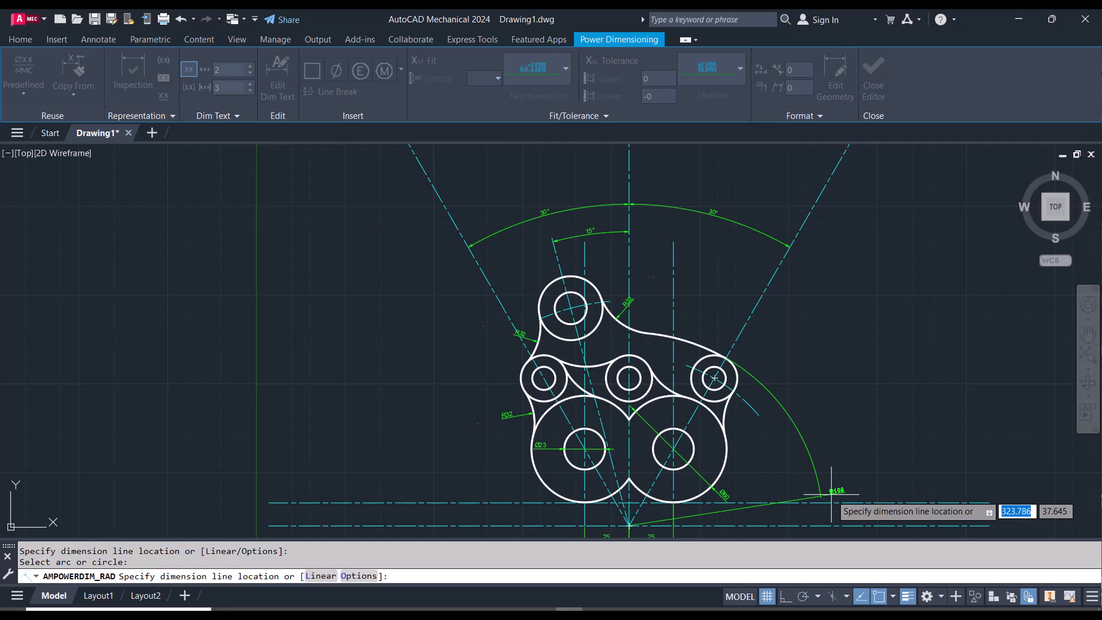
{"action": "left_click", "coordinate": [831, 494]}
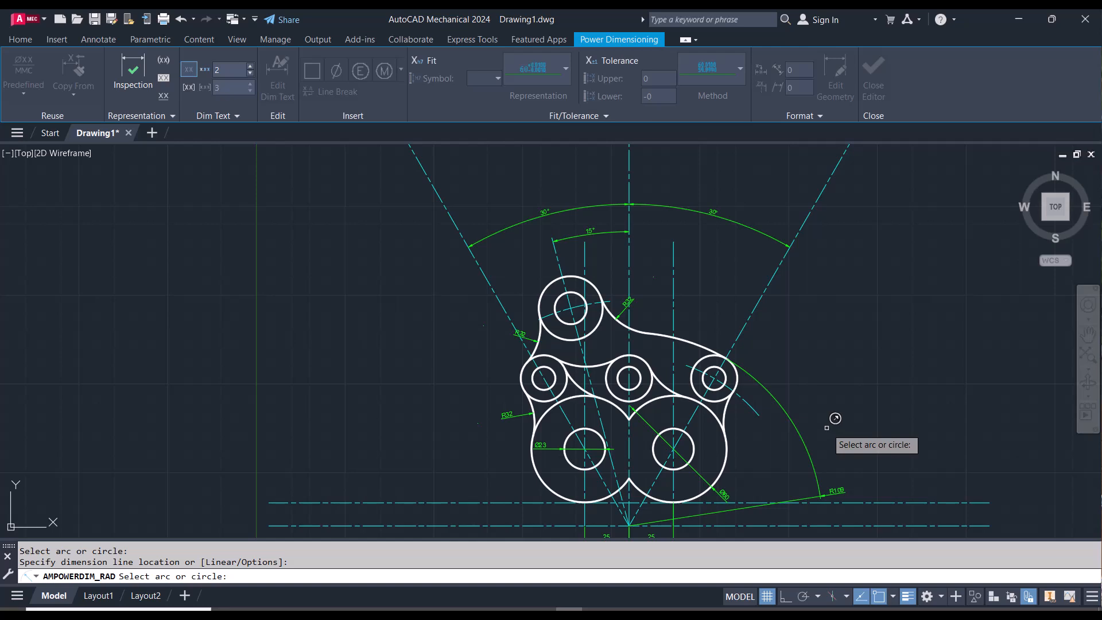
- Add radius dimensions to the right side's concave arc and the arc joining the middle small circle to the right large circle
{"action": "left_click", "coordinate": [723, 413]}
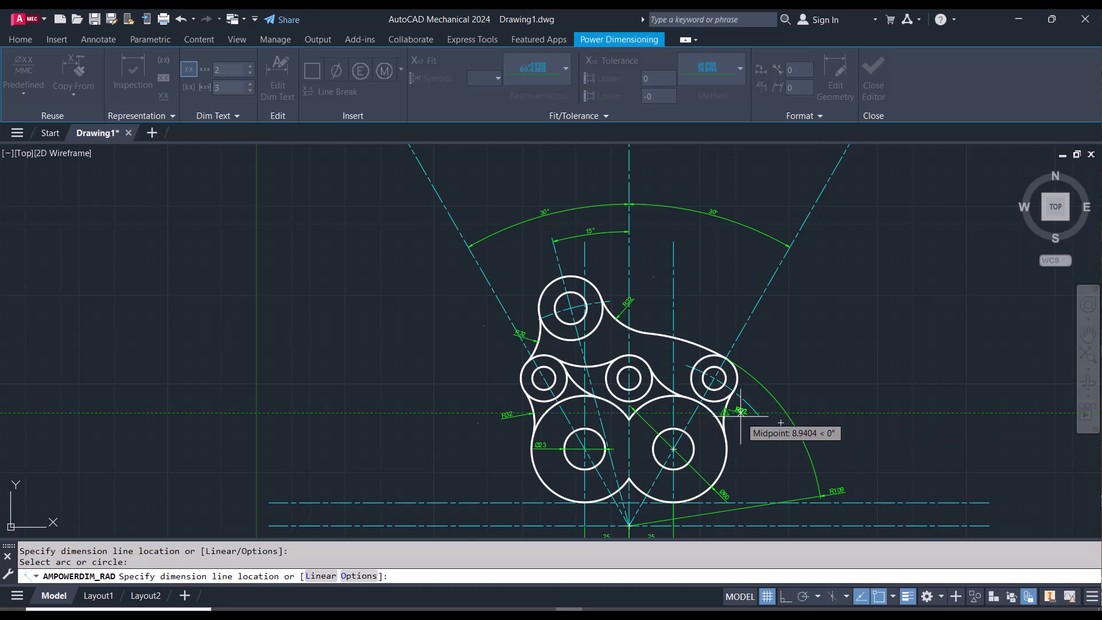
{"action": "left_click", "coordinate": [740, 414]}
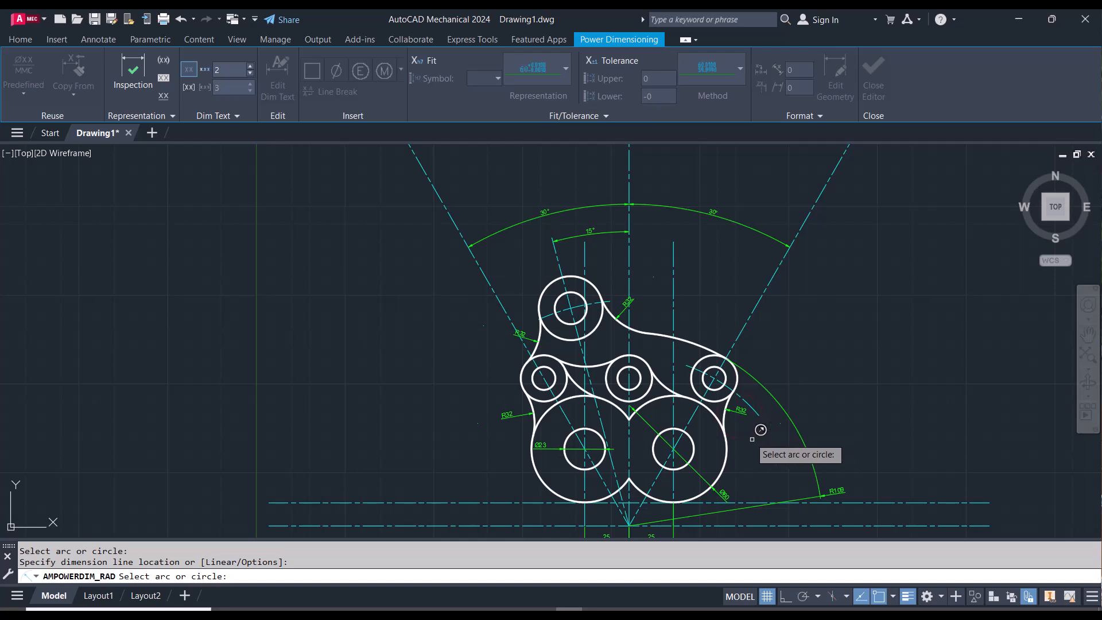
{"action": "left_click", "coordinate": [673, 378]}
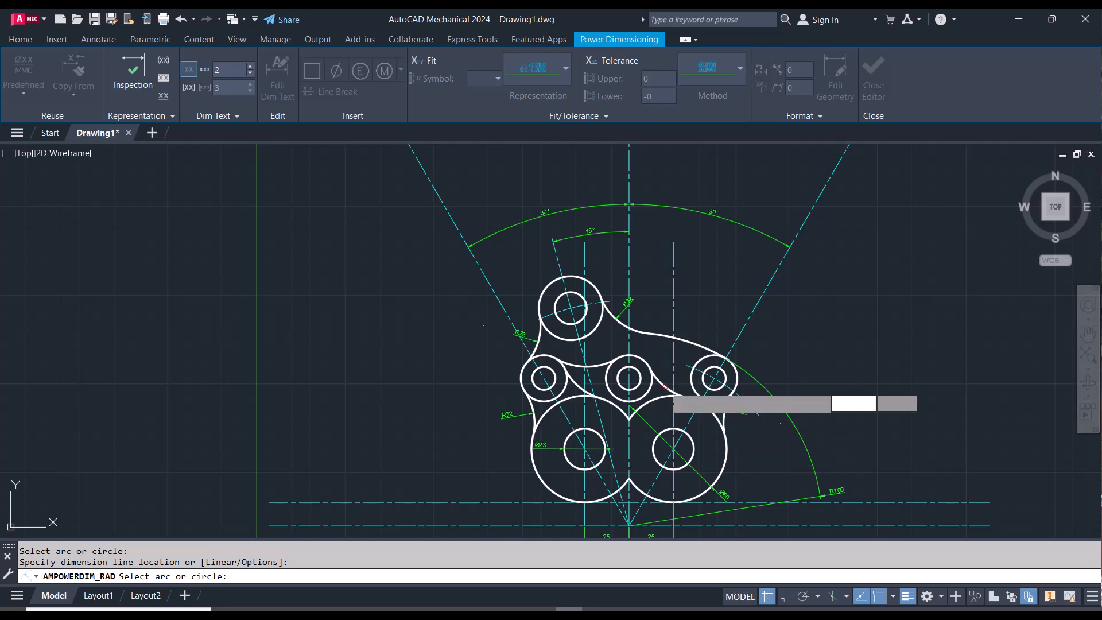
{"action": "left_click", "coordinate": [670, 374]}
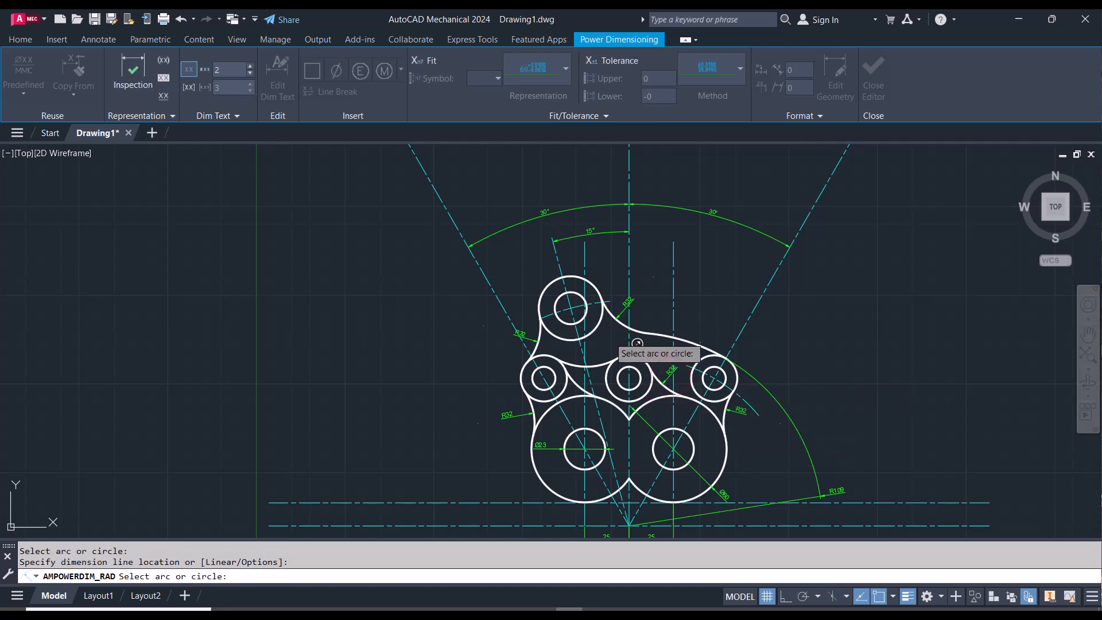
- Add radius dimensions to the arc joining the left and middle small circles and the arc below it meeting the left large circle
{"action": "left_click", "coordinate": [588, 365]}
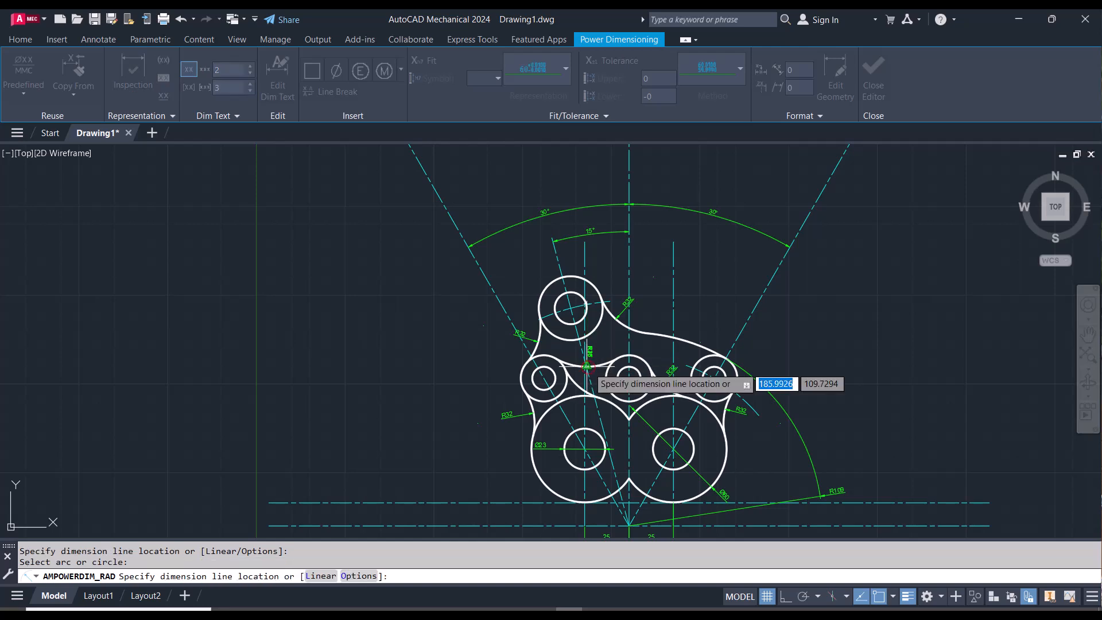
{"action": "left_click", "coordinate": [600, 346]}
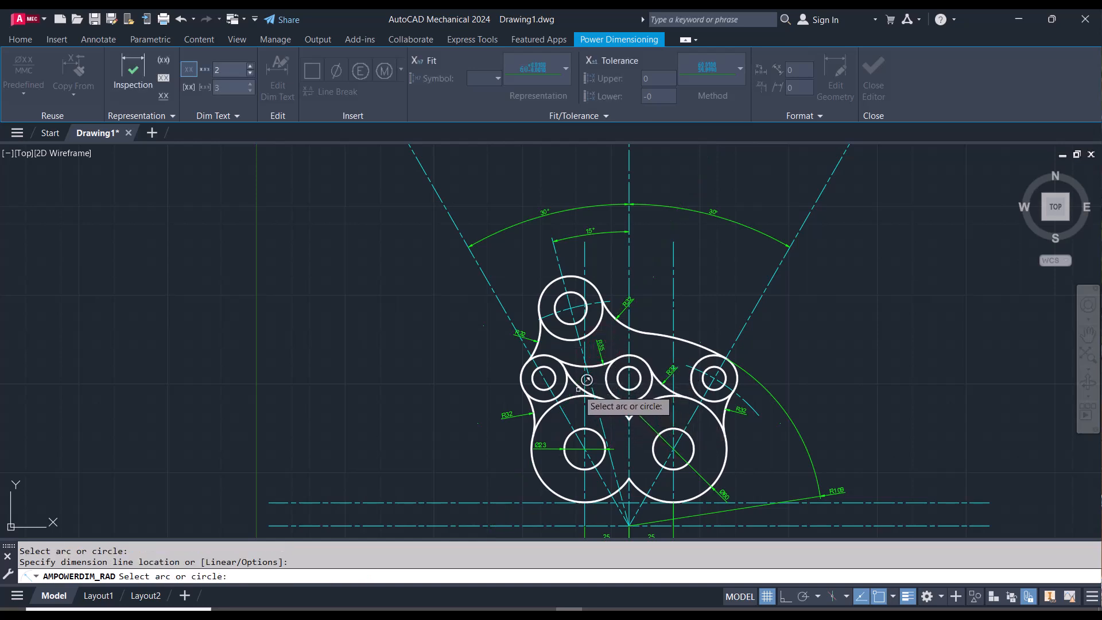
{"action": "left_click", "coordinate": [583, 384]}
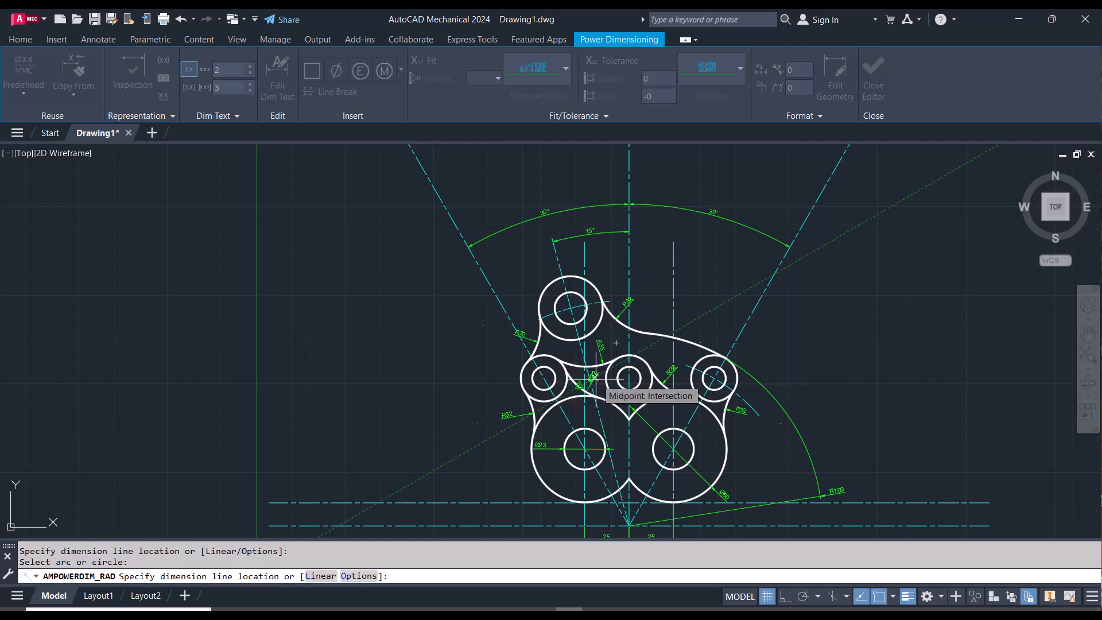
{"action": "left_click", "coordinate": [596, 380]}
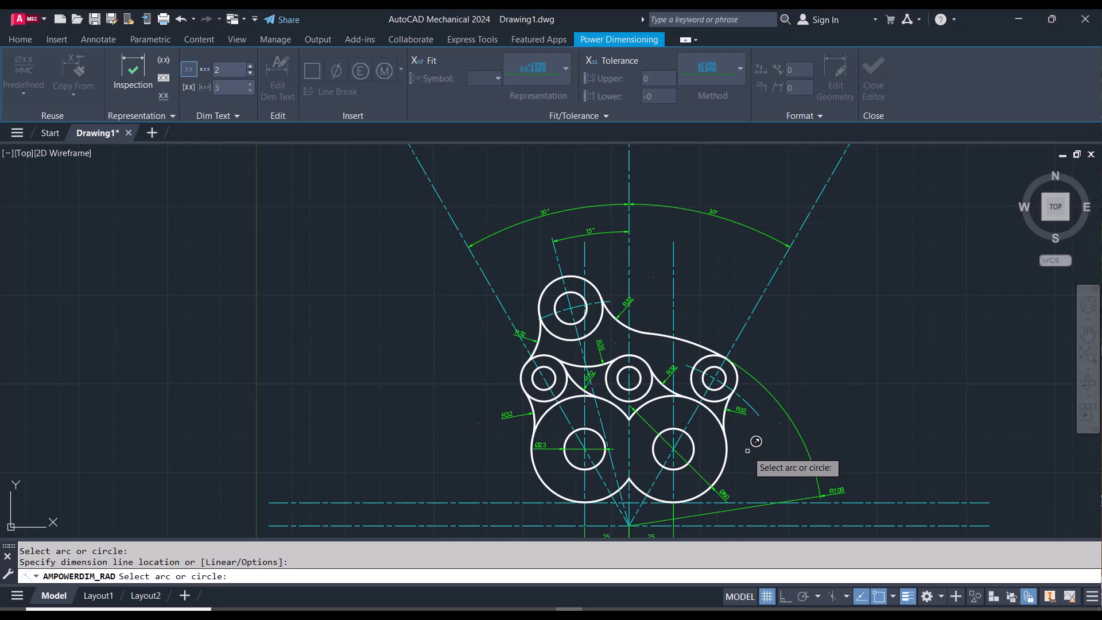
- Add radius dimensions to the centerline arcs through the right small circle and the top circle, placing their text at the lower right and lower left
{"action": "left_click", "coordinate": [755, 413]}
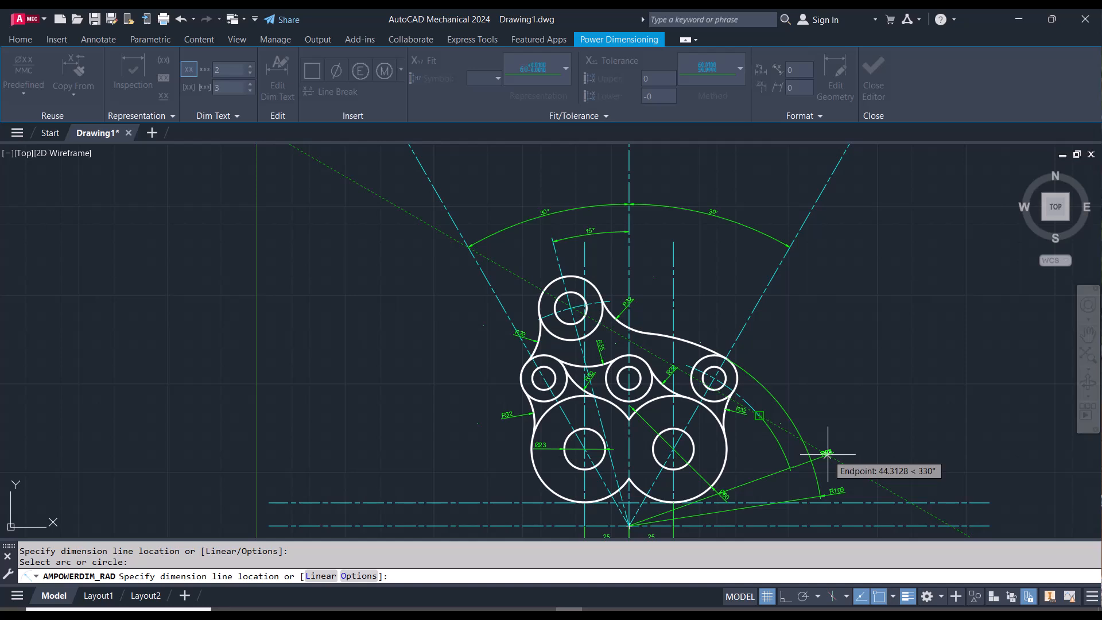
{"action": "left_click", "coordinate": [827, 453]}
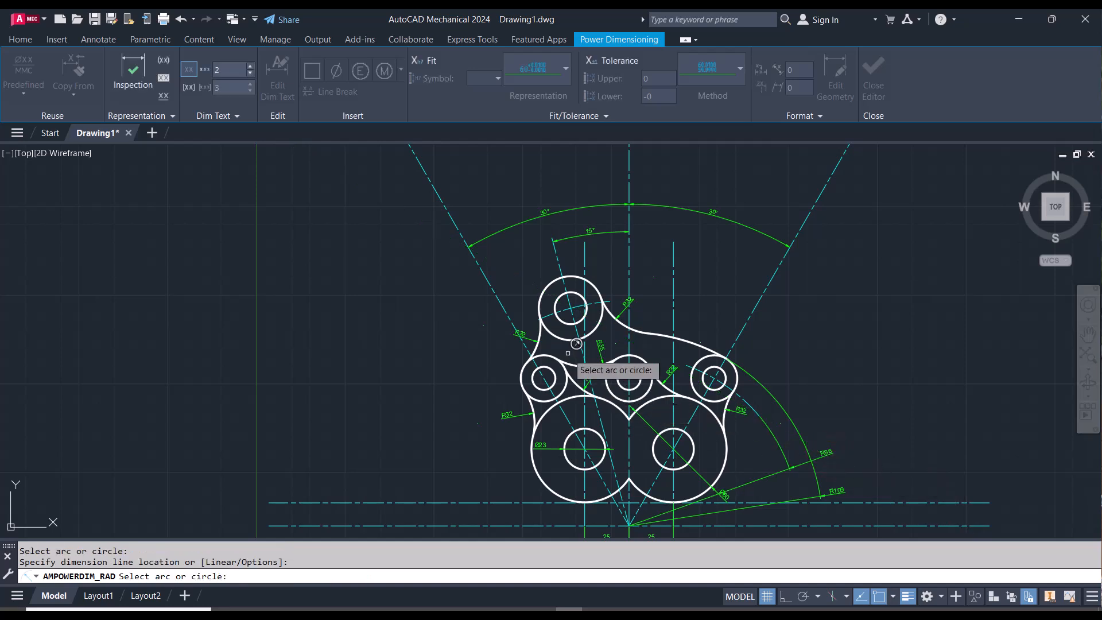
{"action": "left_click", "coordinate": [557, 307]}
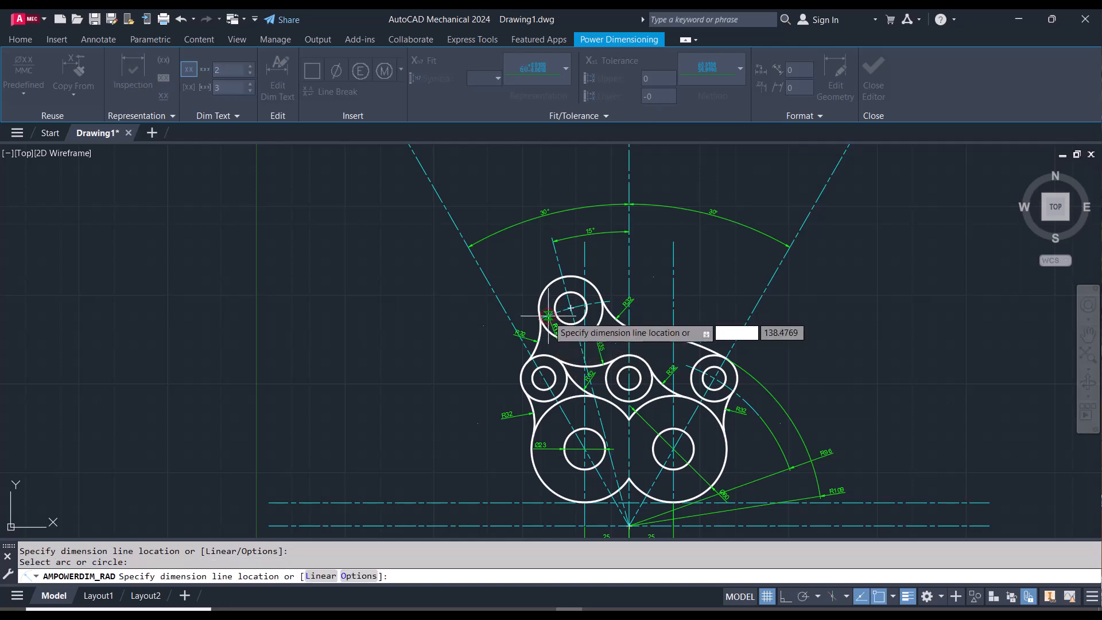
{"action": "left_click", "coordinate": [393, 464]}
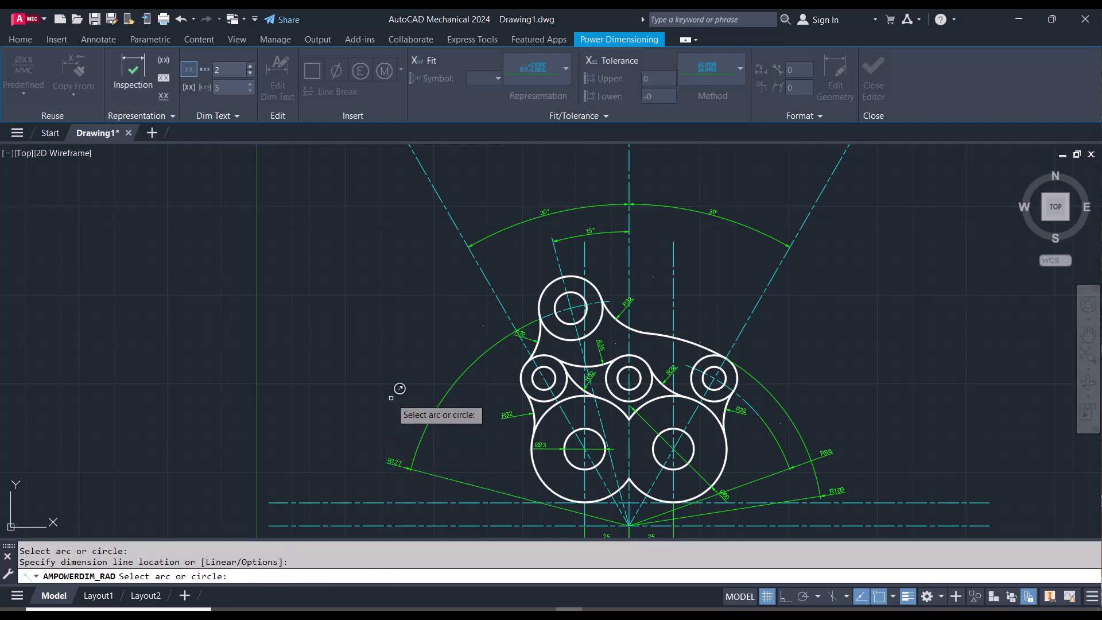
{"action": "key", "text": "ctrl+z"}
{"action": "key", "text": "ctrl+z"}
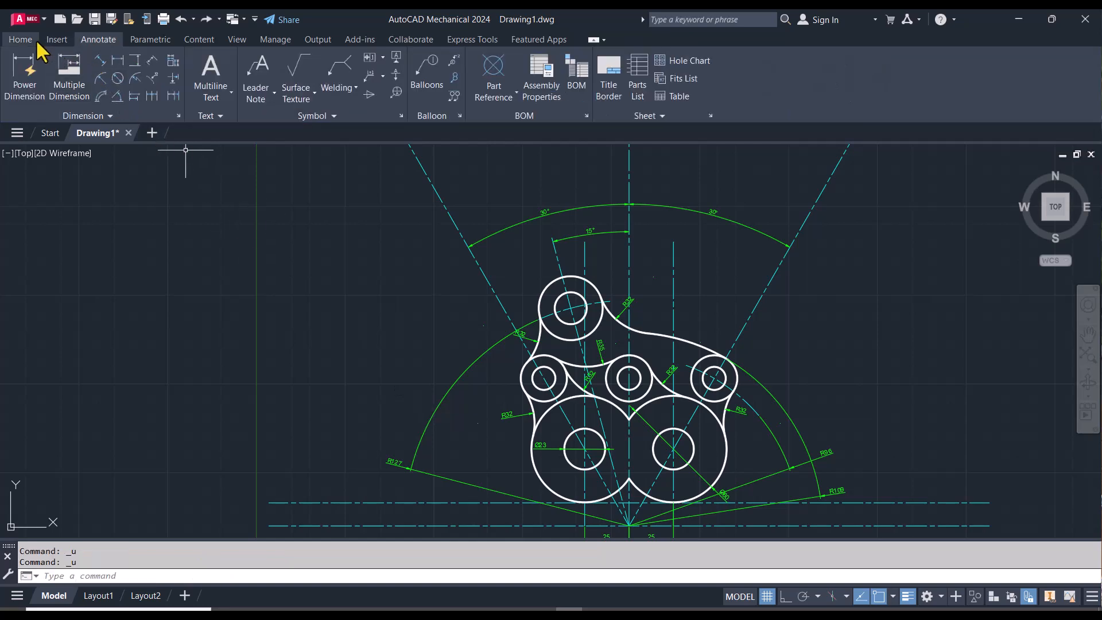
- Add a leader note to the right small boss's outer circle reading "3 bosses Ø26" with "drill Ø13" on a second line
{"action": "left_click", "coordinate": [264, 73]}
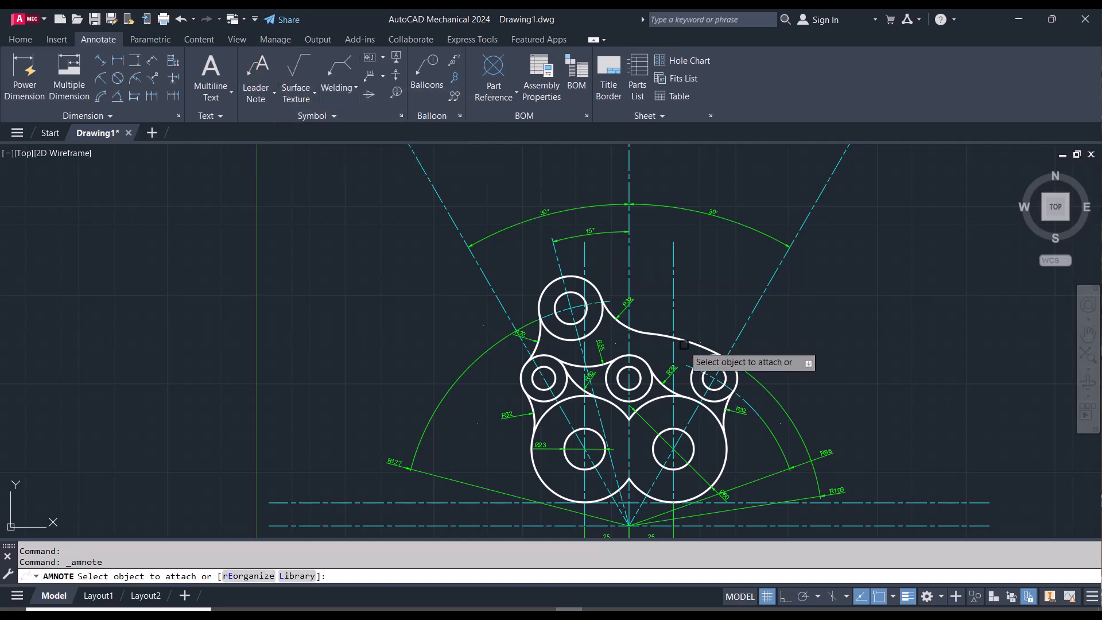
{"action": "left_click", "coordinate": [737, 370]}
{"action": "left_click", "coordinate": [755, 340]}
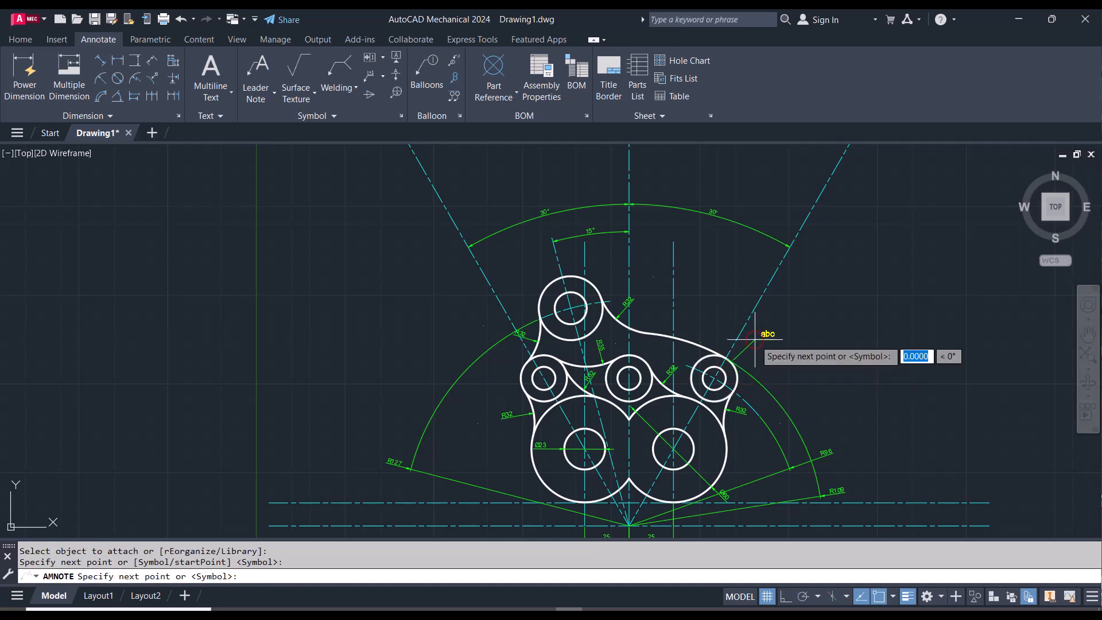
{"action": "key", "text": "Return"}
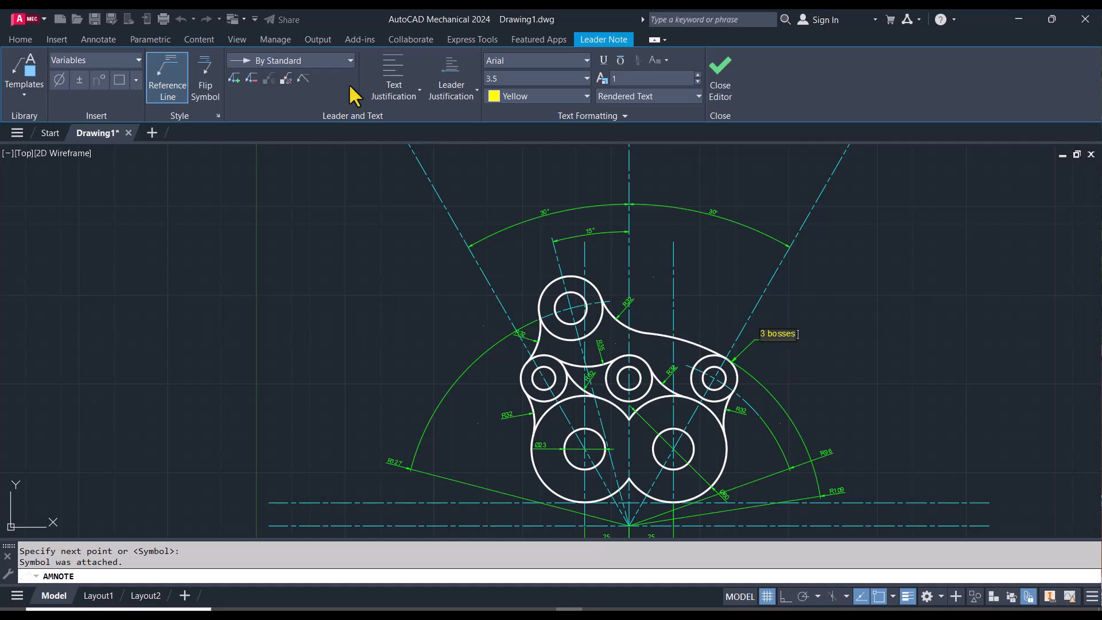
{"action": "left_click", "coordinate": [60, 79]}
{"action": "type", "text": "26"}
{"action": "key", "text": "Return"}
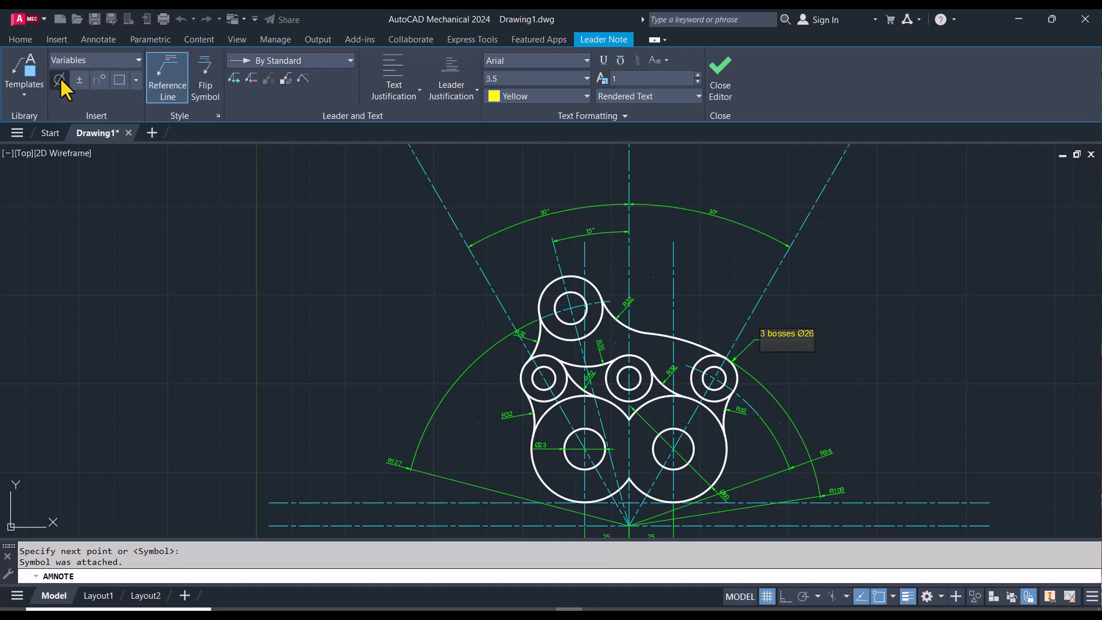
{"action": "type", "text": "drill"}
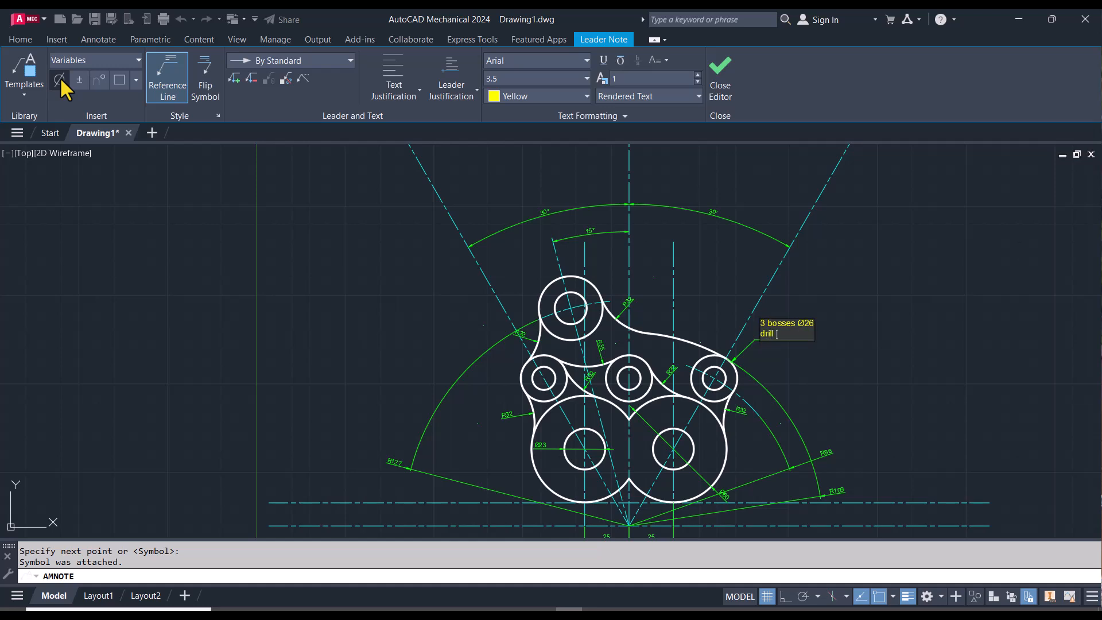
{"action": "left_click", "coordinate": [59, 78]}
{"action": "type", "text": "13"}
{"action": "left_click", "coordinate": [448, 350]}
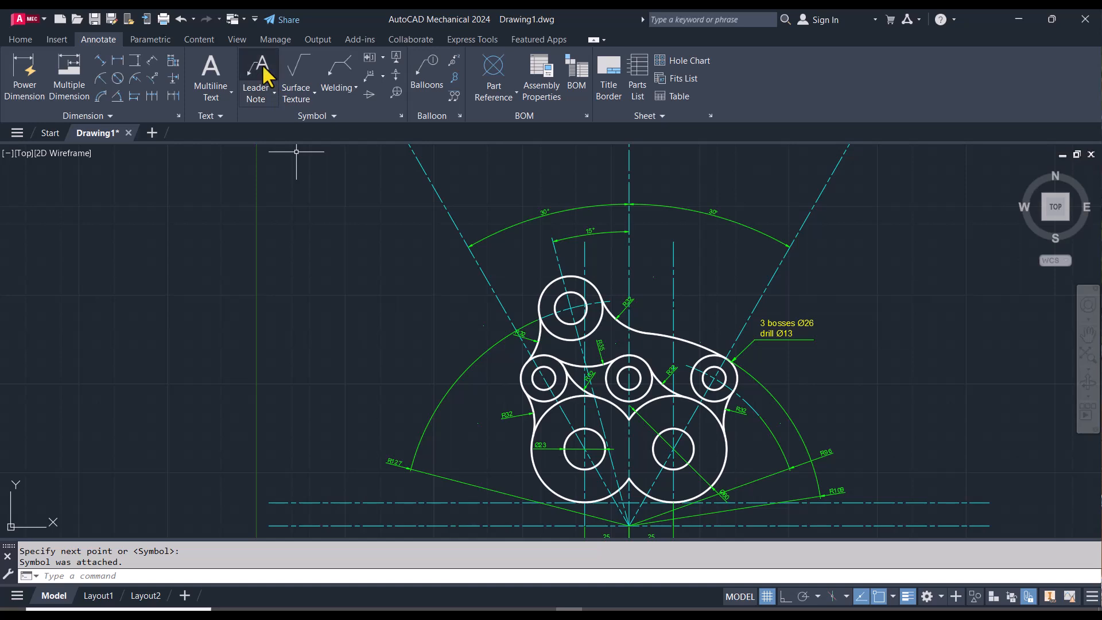
- Attach a leader note to the top boss's outer circle, placed at its upper left, with the first line "Ø32 boss"
{"action": "left_click", "coordinate": [260, 74]}
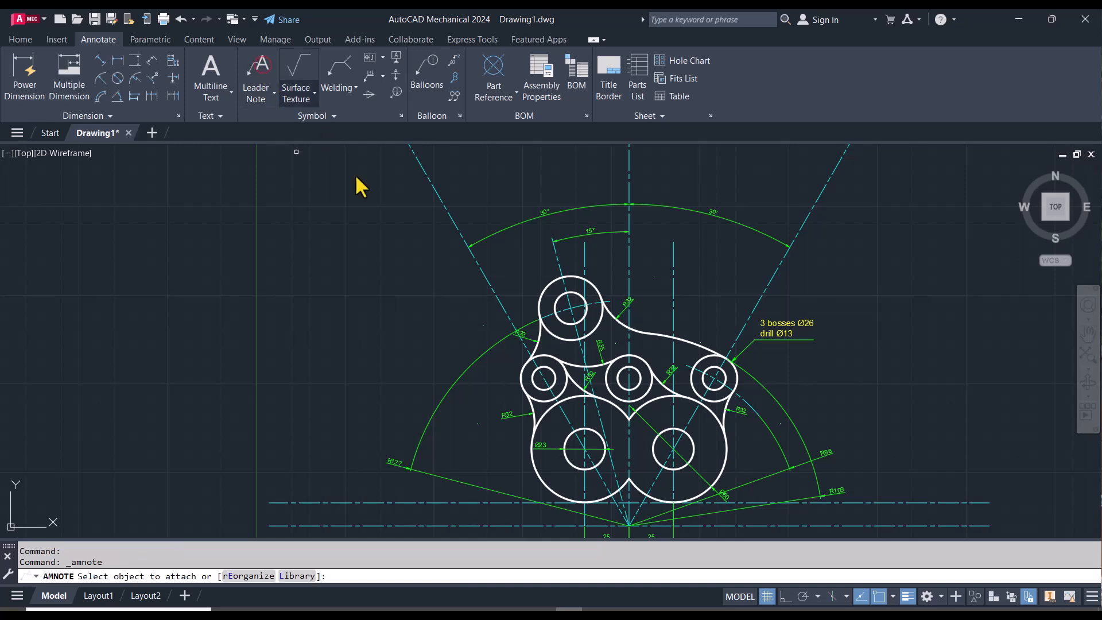
{"action": "left_click", "coordinate": [543, 310]}
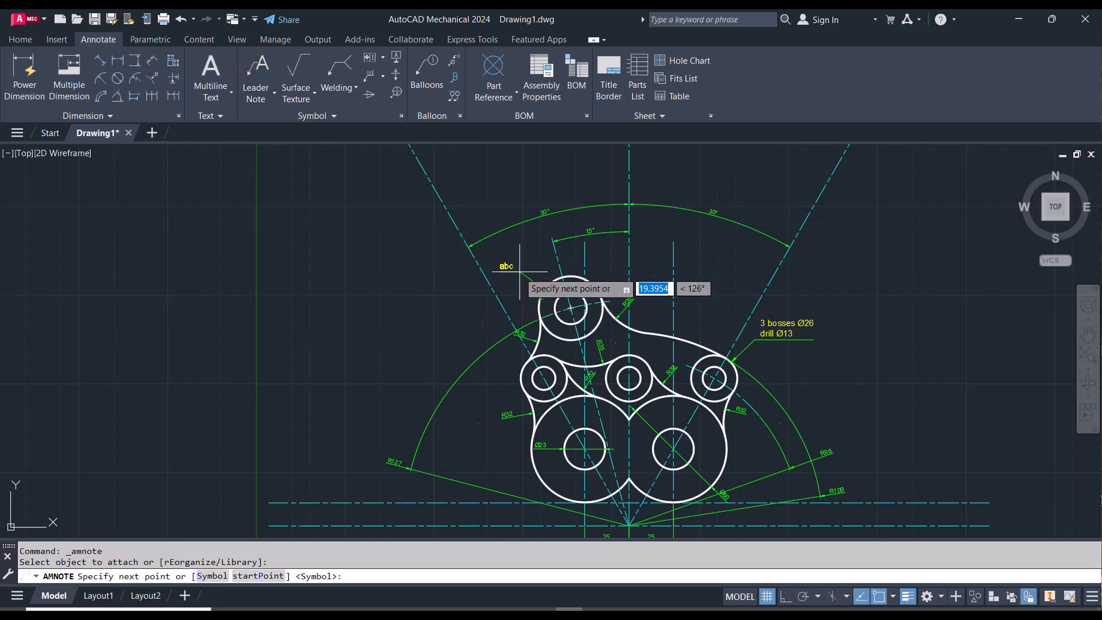
{"action": "left_click", "coordinate": [517, 270]}
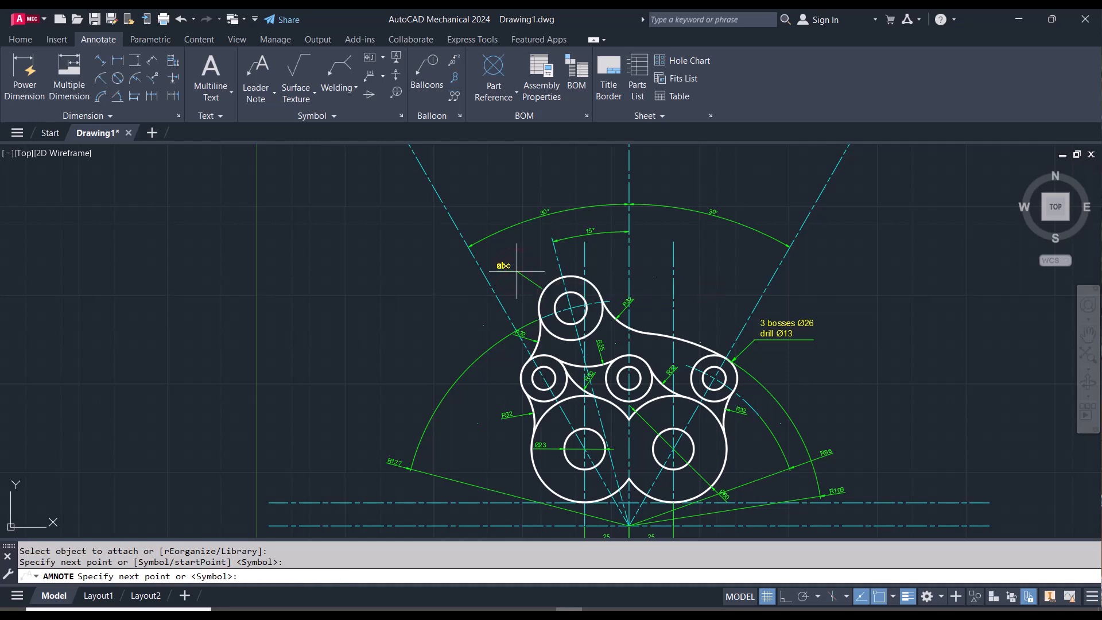
{"action": "key", "text": "Return"}
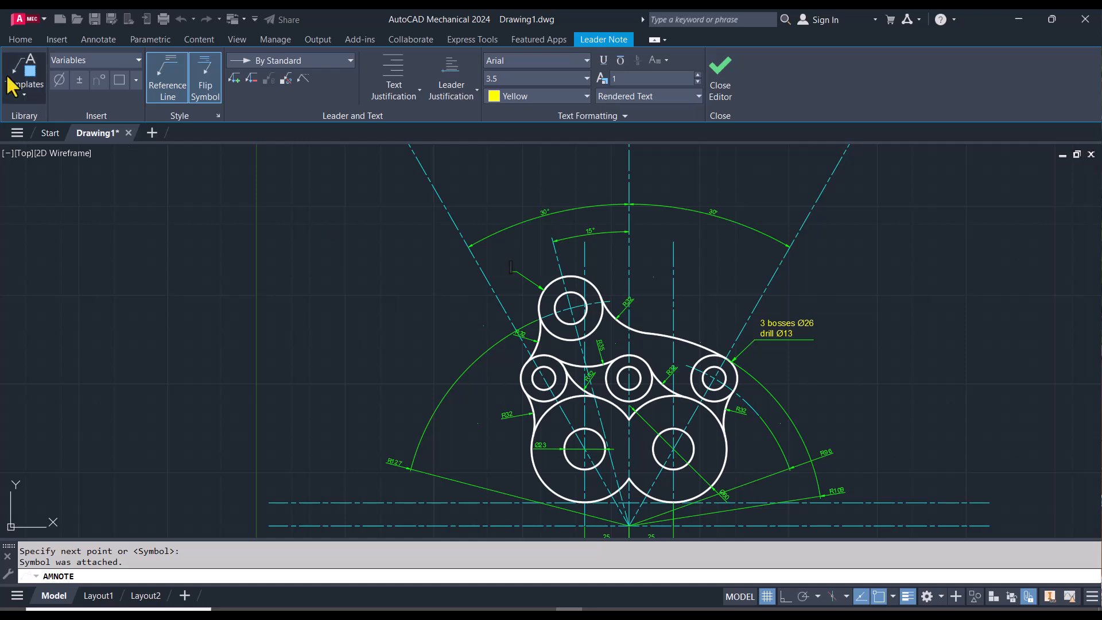
{"action": "left_click", "coordinate": [59, 80]}
{"action": "type", "text": "32"}
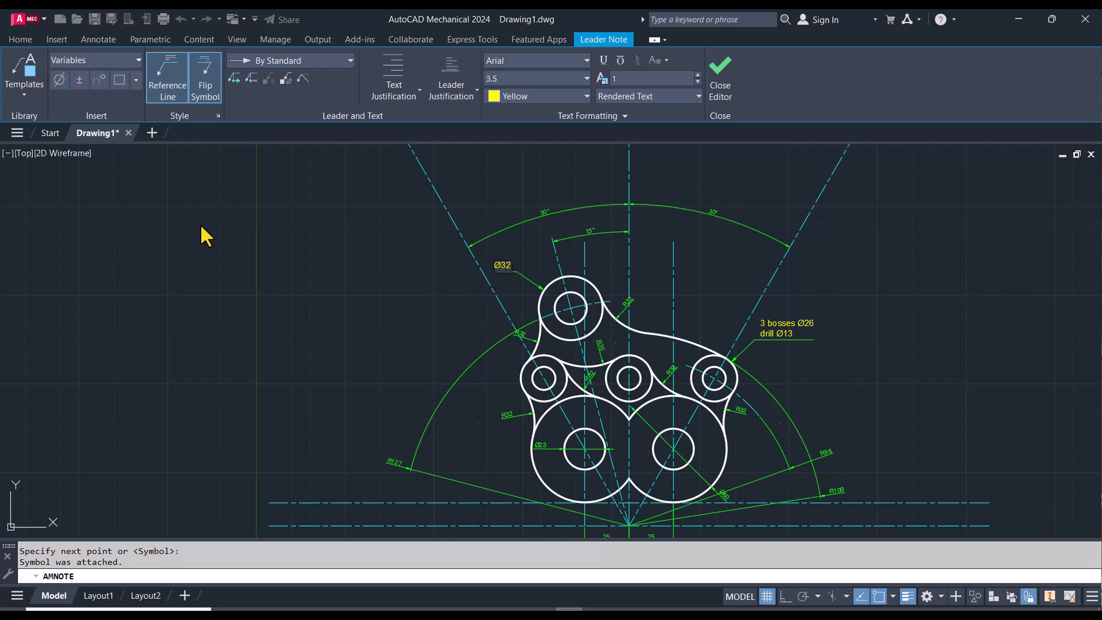
{"action": "type", "text": "boss"}
{"action": "key", "text": "Return"}
- Add "drill Ø18" as the second line of the top boss's note and finish the note
{"action": "type", "text": "dr"}
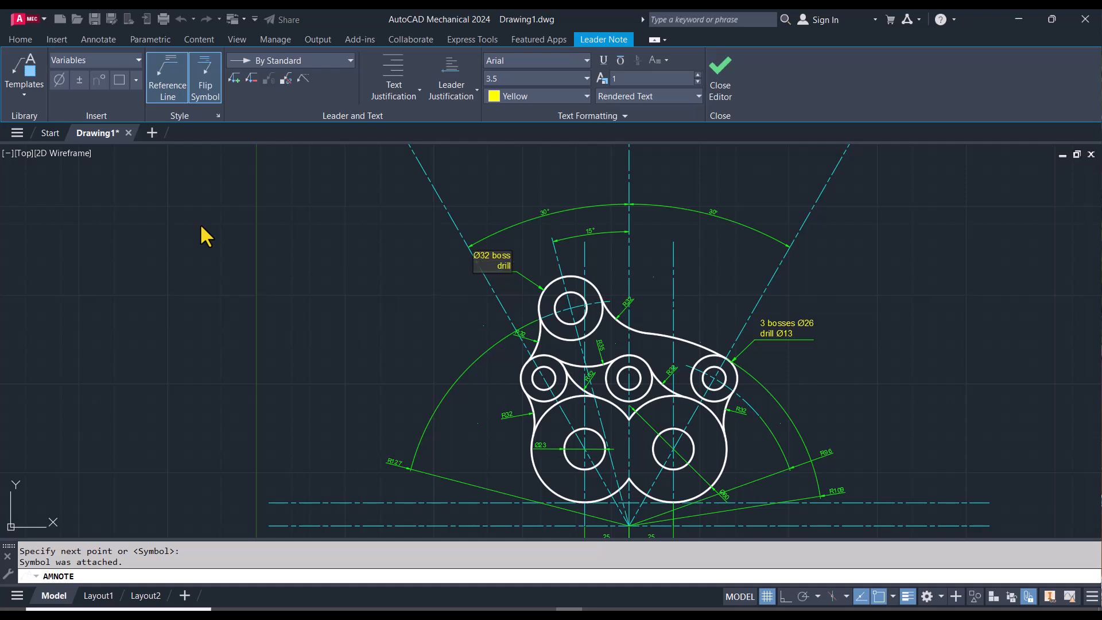
{"action": "type", "text": "ill"}
{"action": "left_click", "coordinate": [59, 82]}
{"action": "type", "text": "18"}
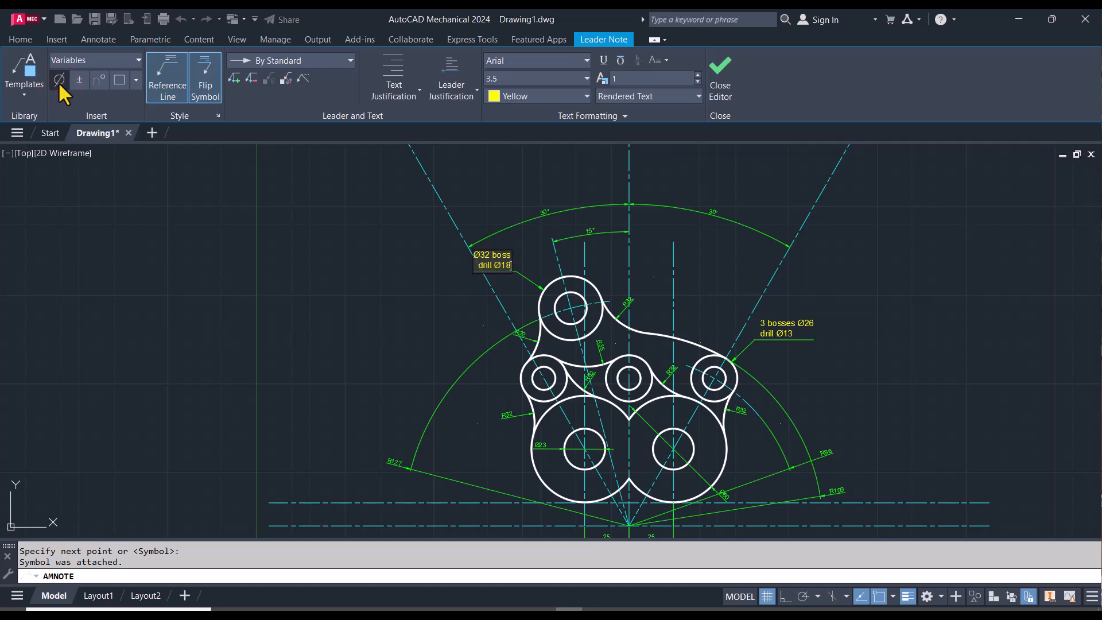
{"action": "left_click", "coordinate": [414, 308]}
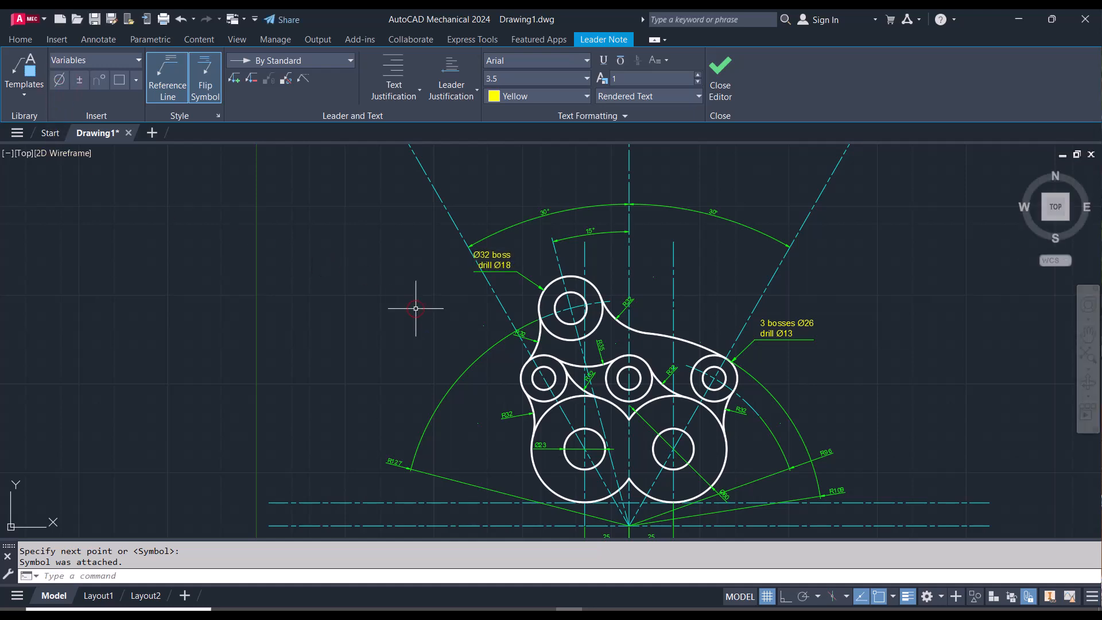
{"action": "key", "text": "Escape"}
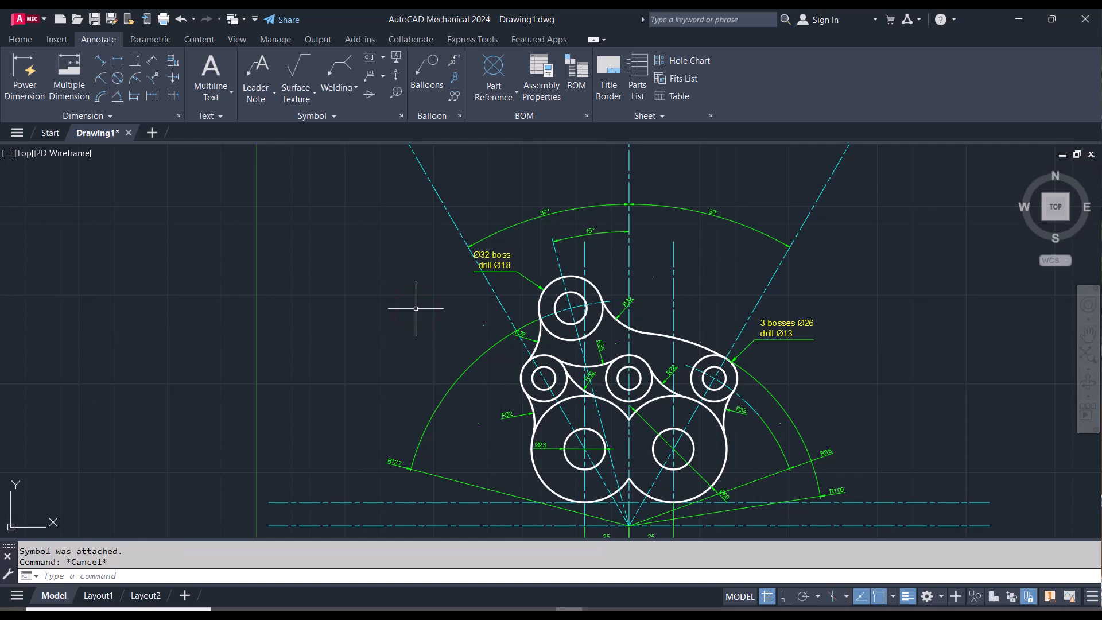
- Change the text color of the whole "Ø32 boss drill Ø18" note to ByLayer
{"action": "left_click", "coordinate": [492, 267]}
{"action": "double_click", "coordinate": [493, 265]}
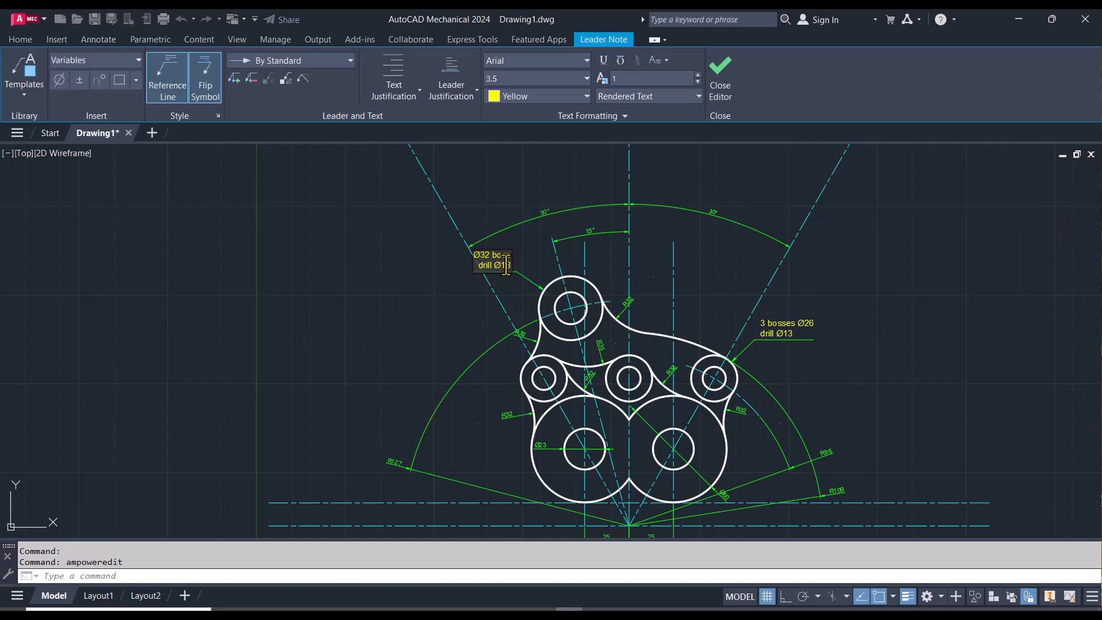
{"action": "key", "text": "ctrl+a"}
{"action": "left_click", "coordinate": [526, 96]}
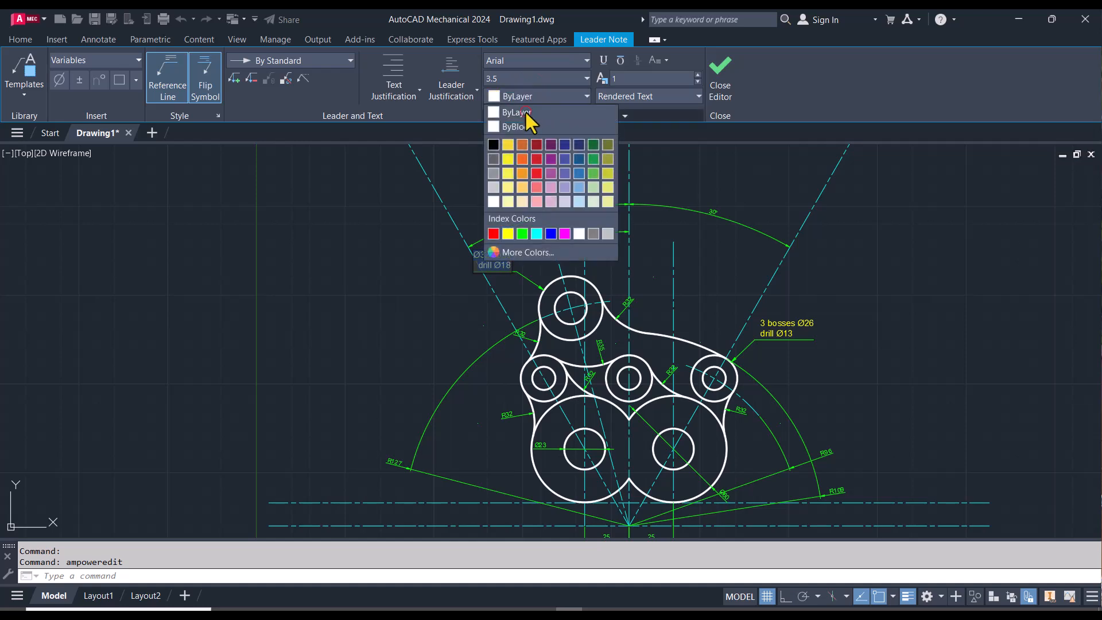
{"action": "left_click", "coordinate": [524, 111]}
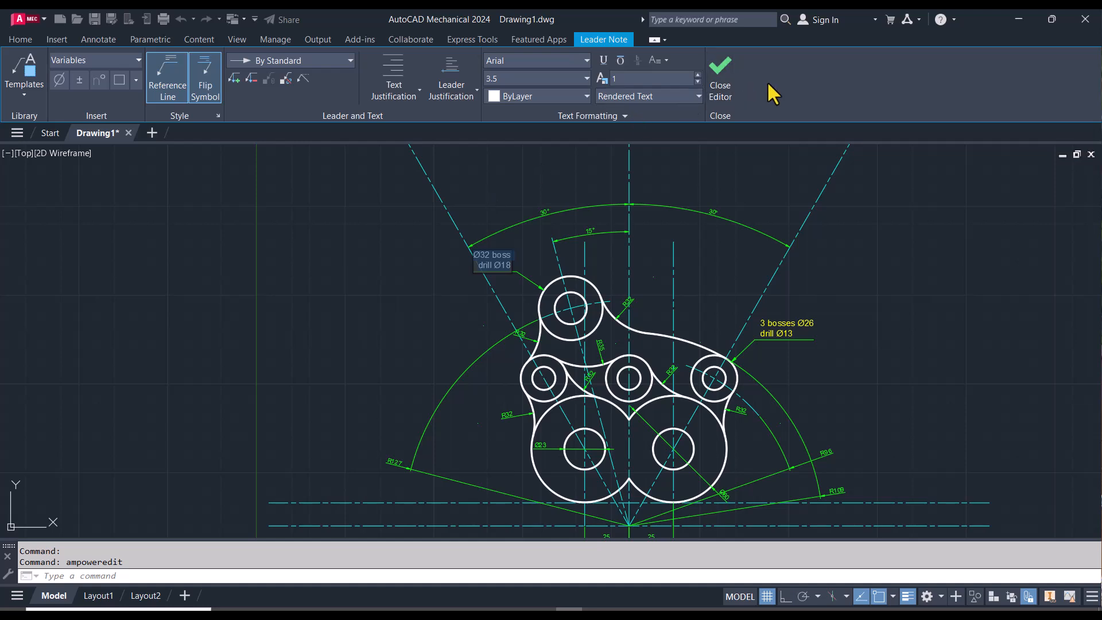
{"action": "left_click", "coordinate": [723, 85]}
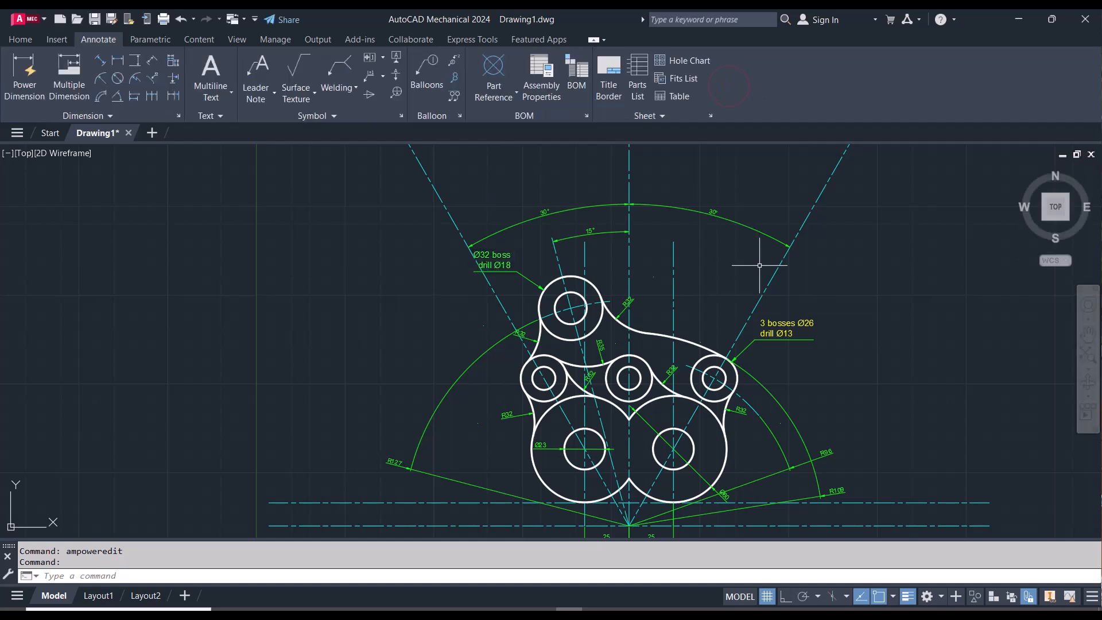
- Change the text color of the whole "3 bosses Ø26 drill Ø13" note to ByLayer
{"action": "double_click", "coordinate": [783, 322]}
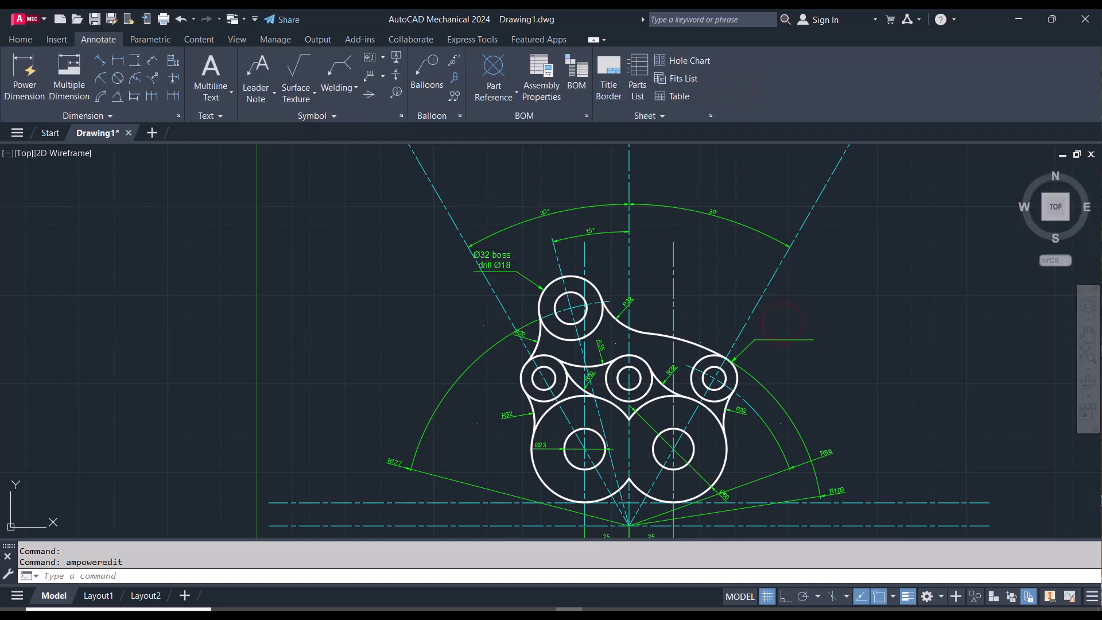
{"action": "key", "text": "ctrl+a"}
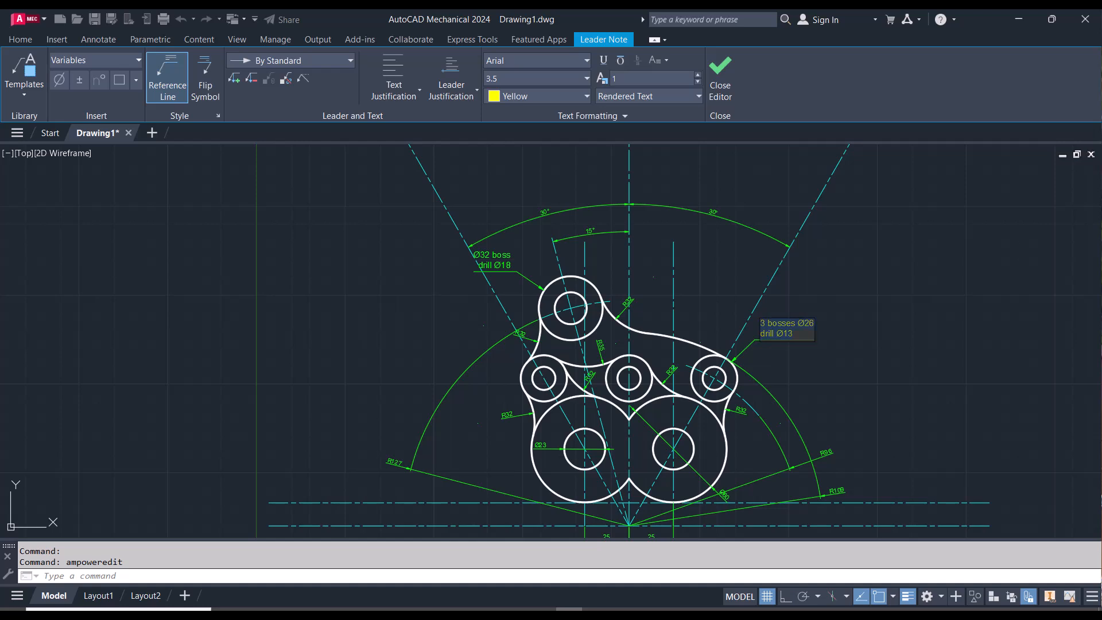
{"action": "left_click", "coordinate": [542, 94]}
{"action": "left_click", "coordinate": [539, 115]}
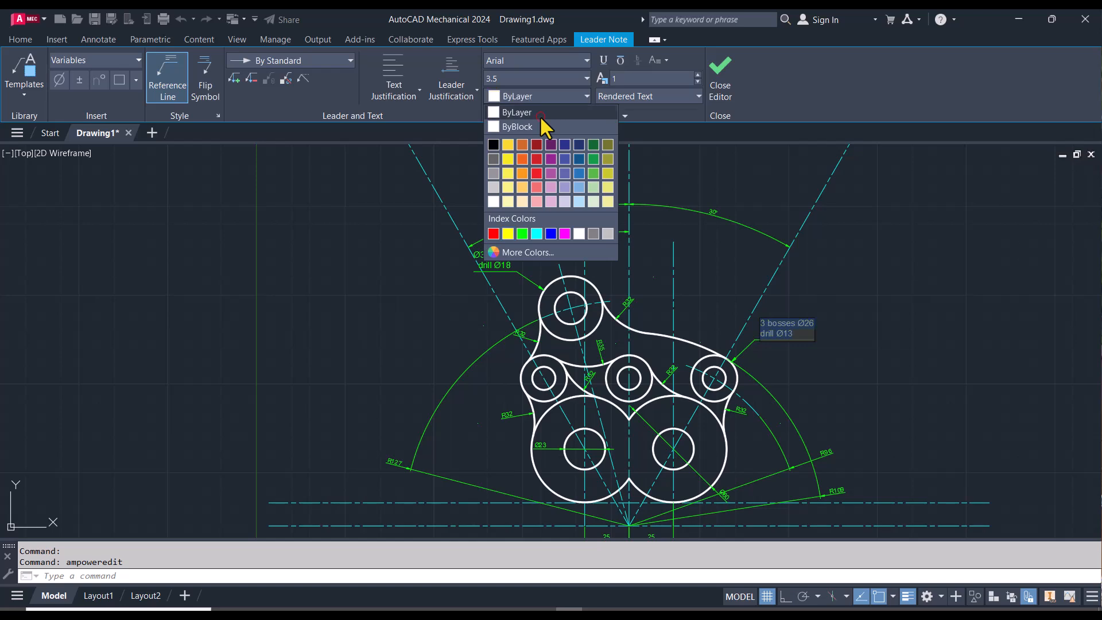
{"action": "left_click", "coordinate": [720, 81]}
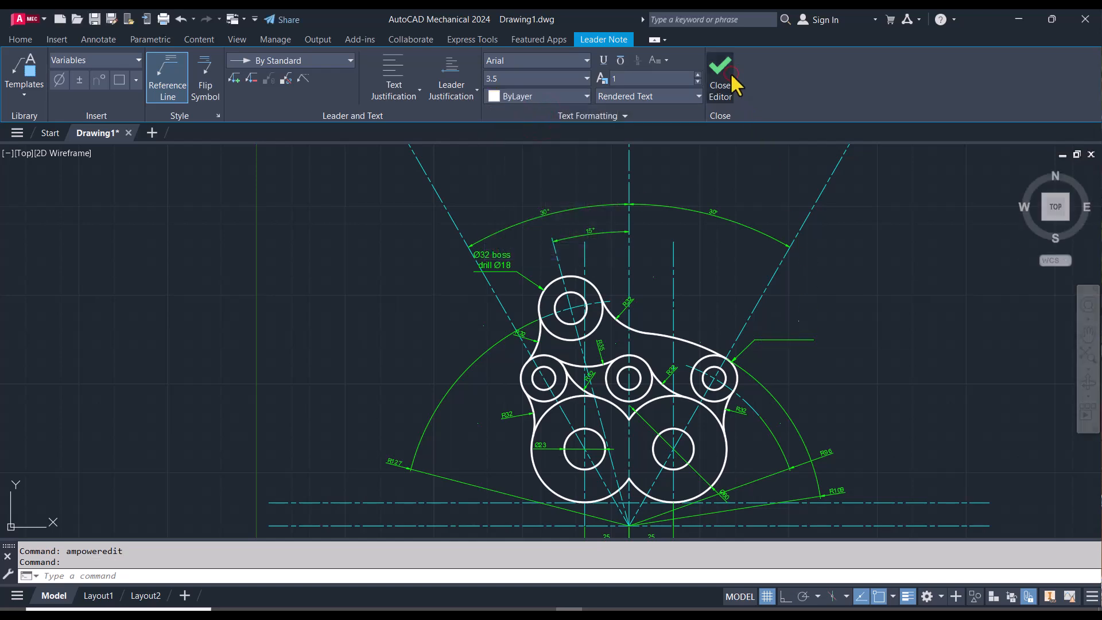